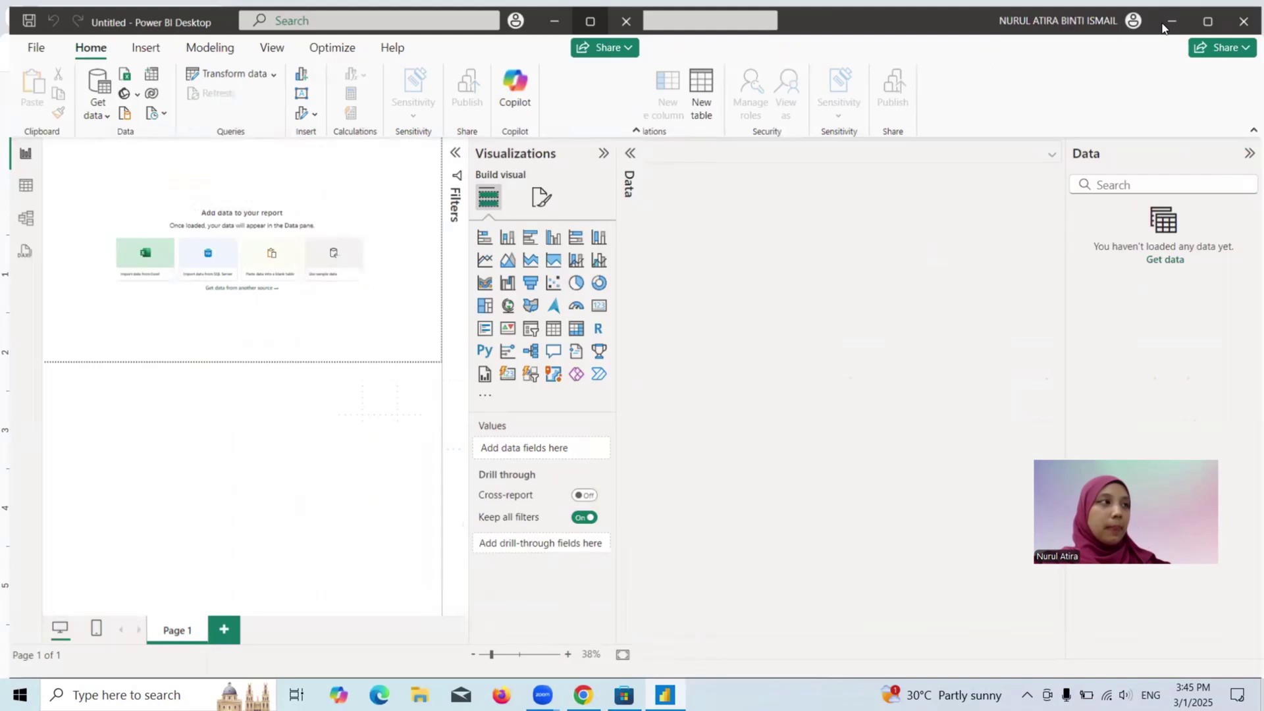
Maximize the blank report window and load sample data to experiment on your own
left_click_drag(1162, 26, 9, 1)
left_click(24, 41)
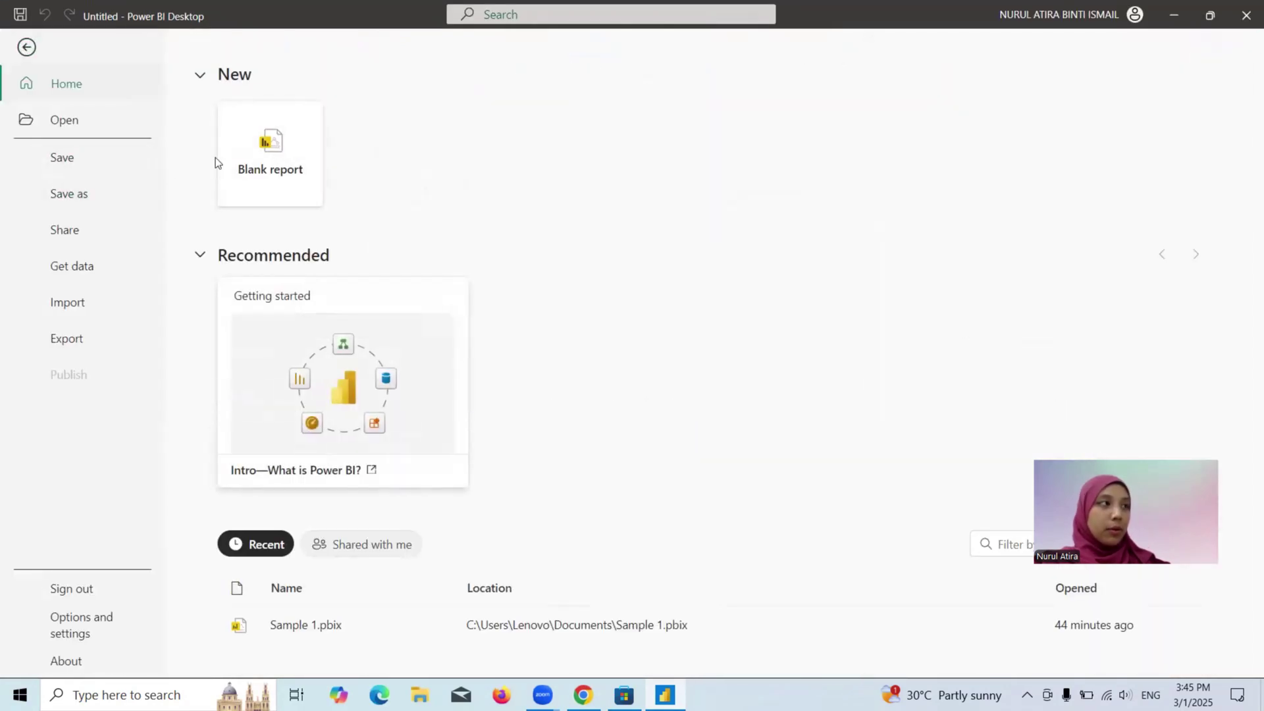
left_click(25, 45)
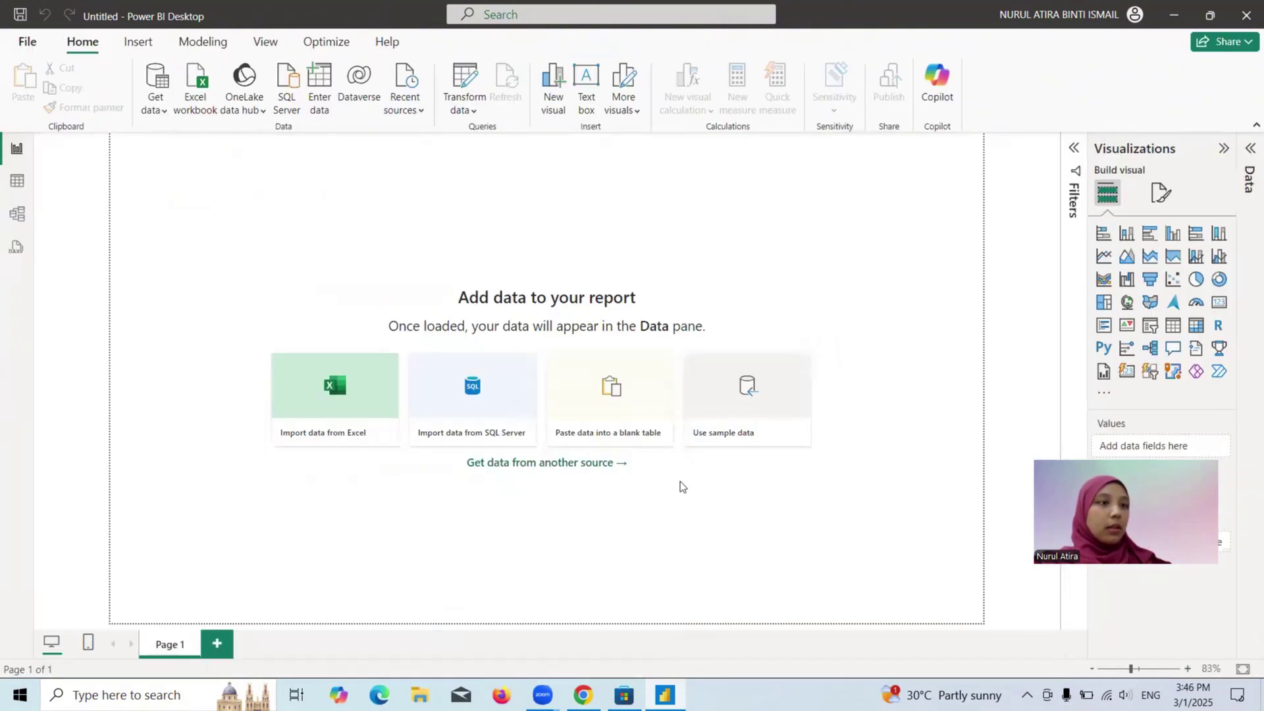
left_click(748, 413)
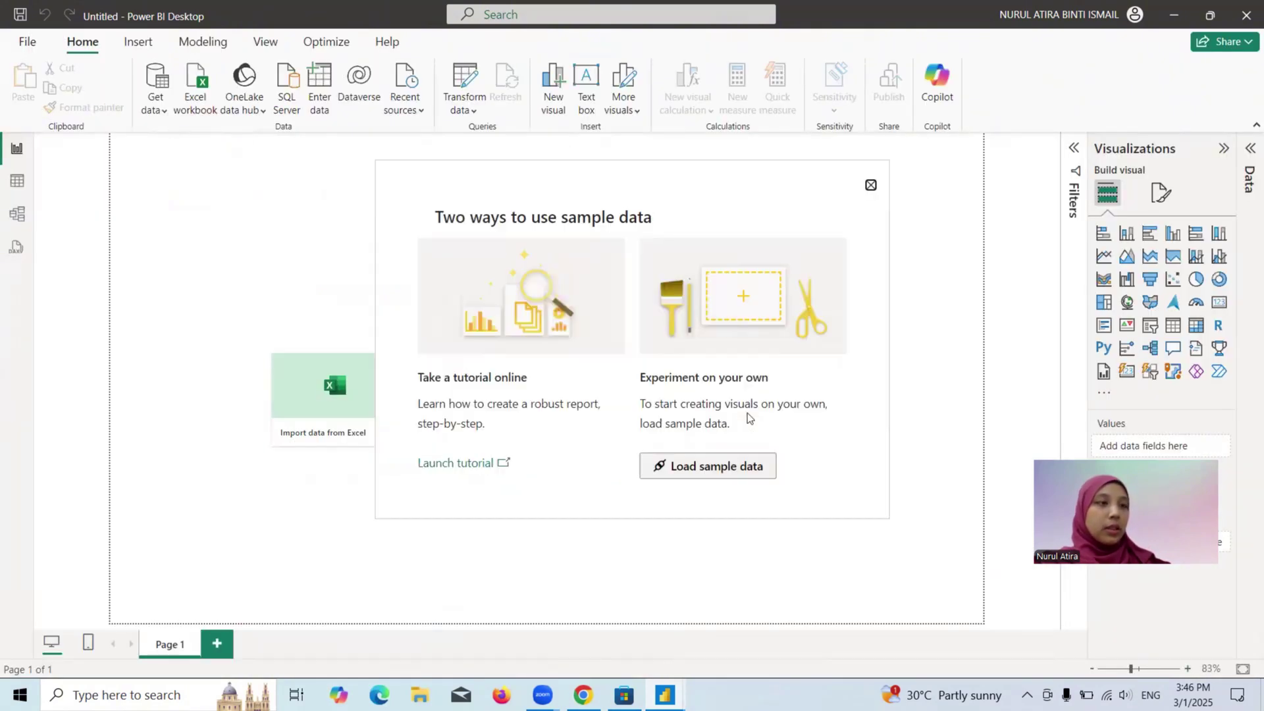
left_click(670, 466)
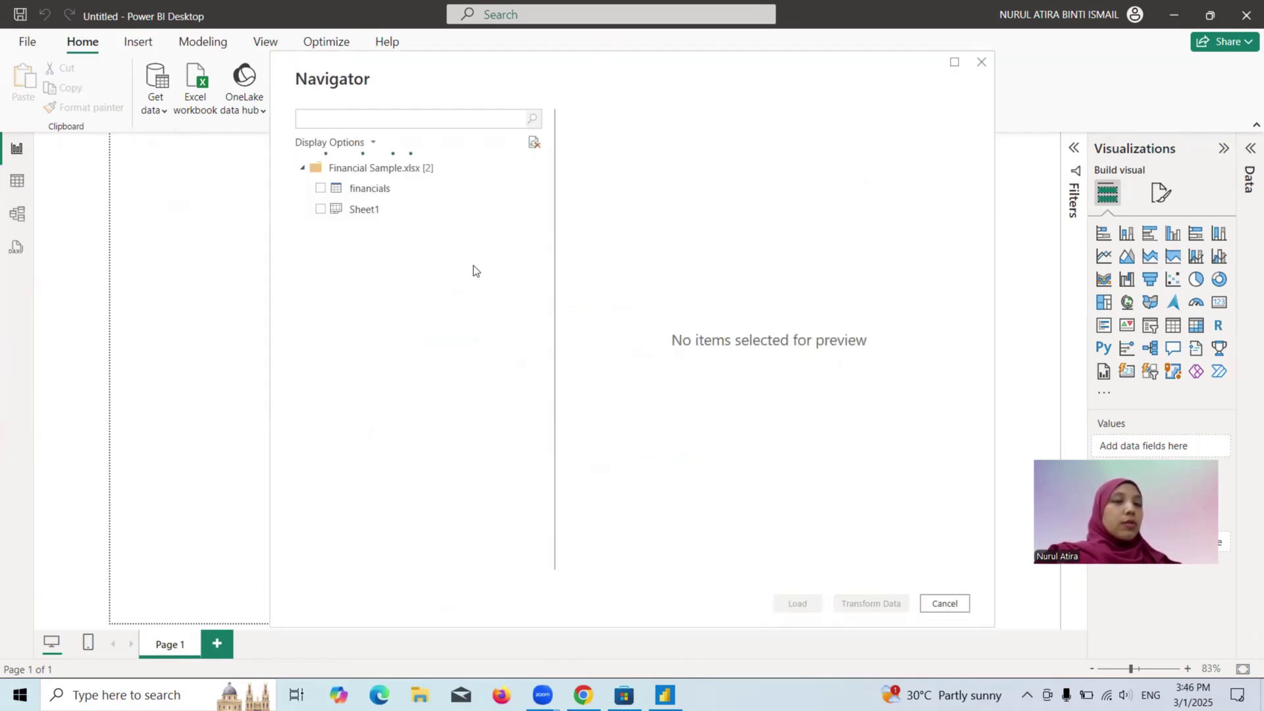
Select the financials table from Financial Sample.xlsx and open it for transformation in a maximized Power Query Editor
left_click(320, 188)
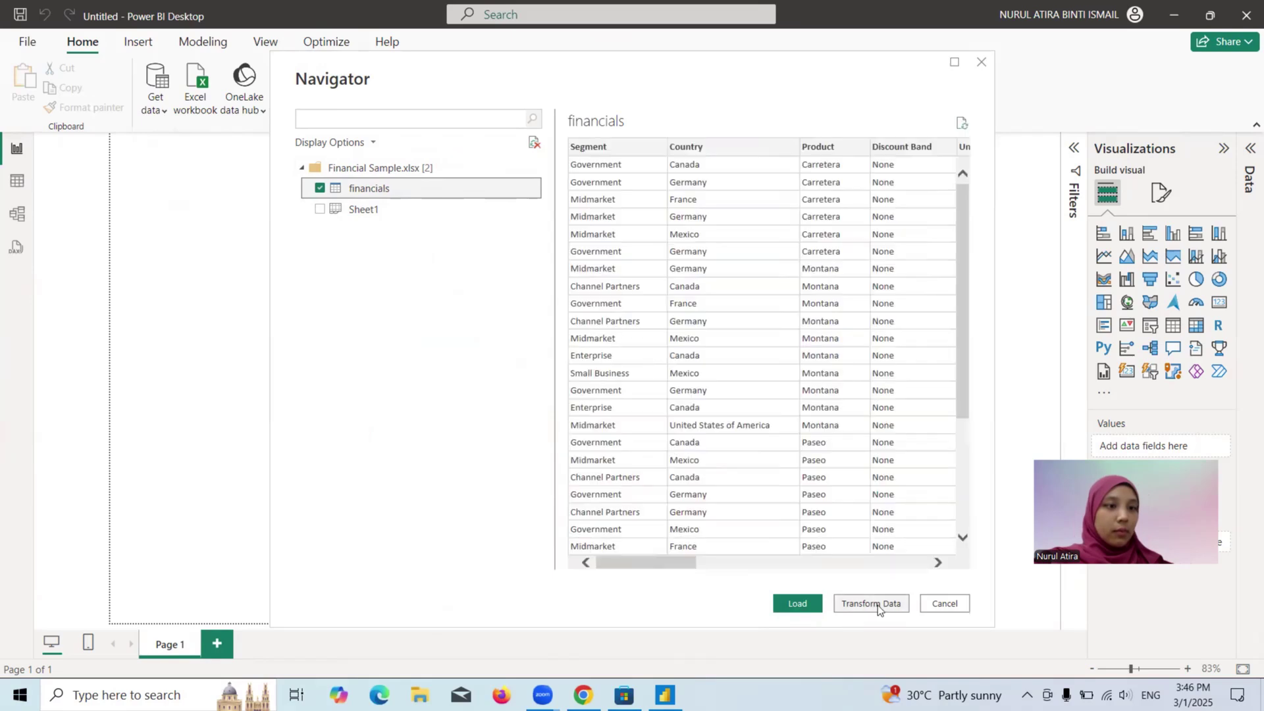
key("alt+Tab")
key("alt+Tab")
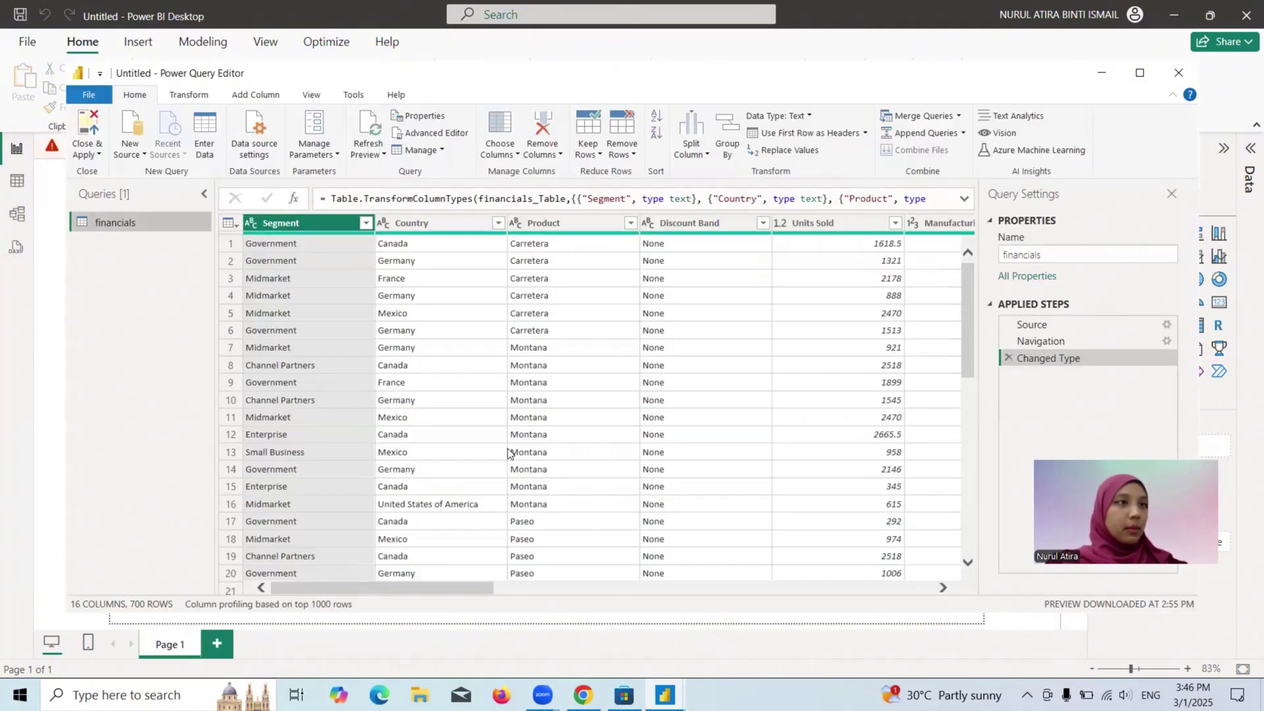
left_click(1139, 81)
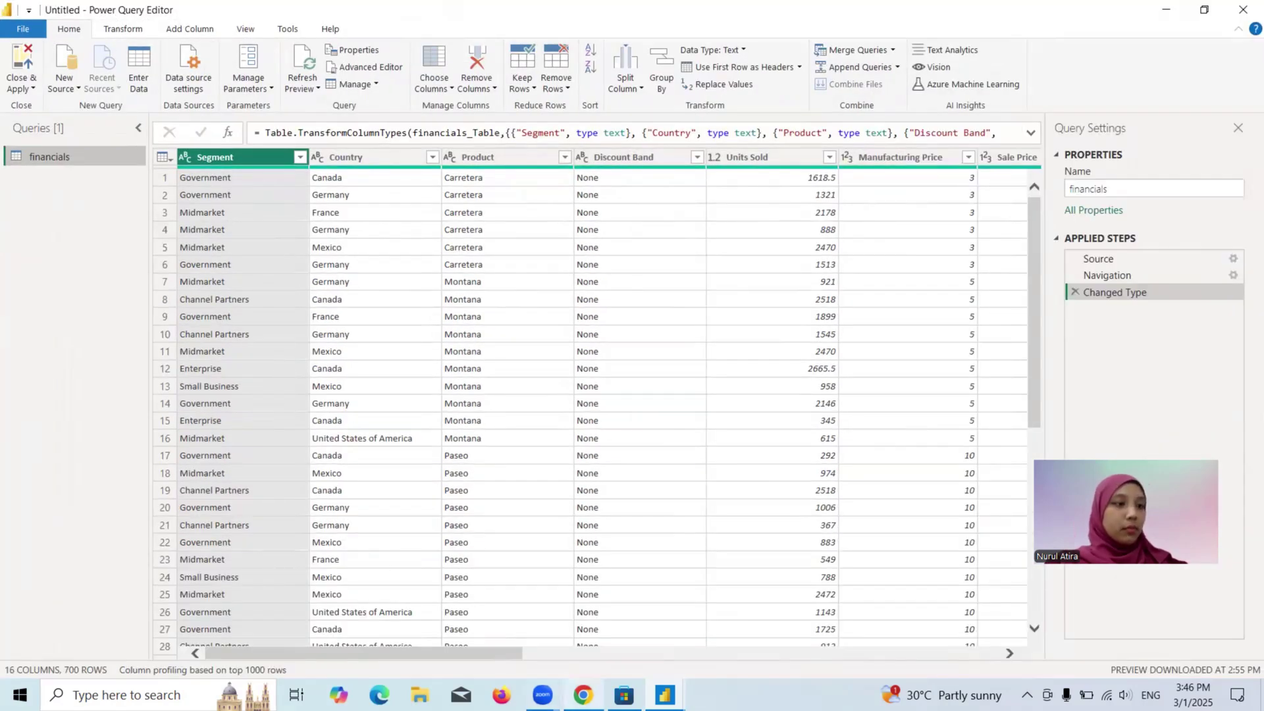
Switch to the Power BI Training slides in Chrome, read up to the Units Sold data type instructions, and return to Power Query Editor
left_click(583, 694)
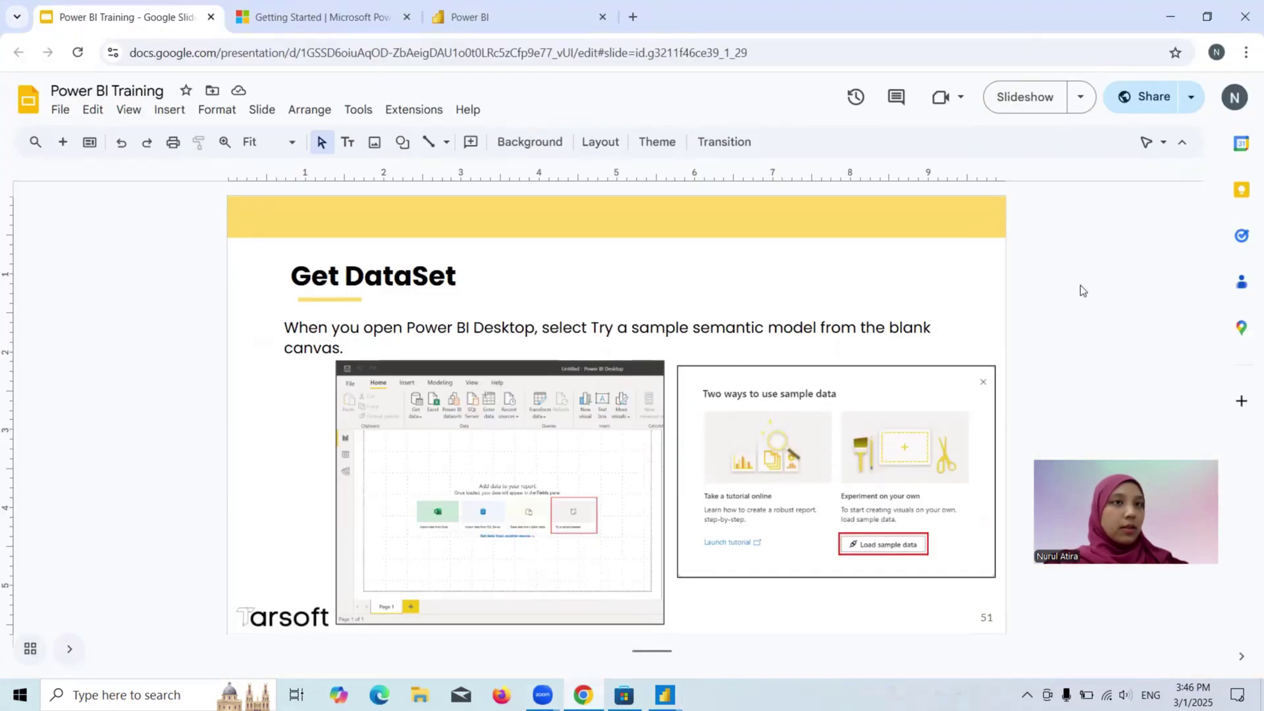
key("Down")
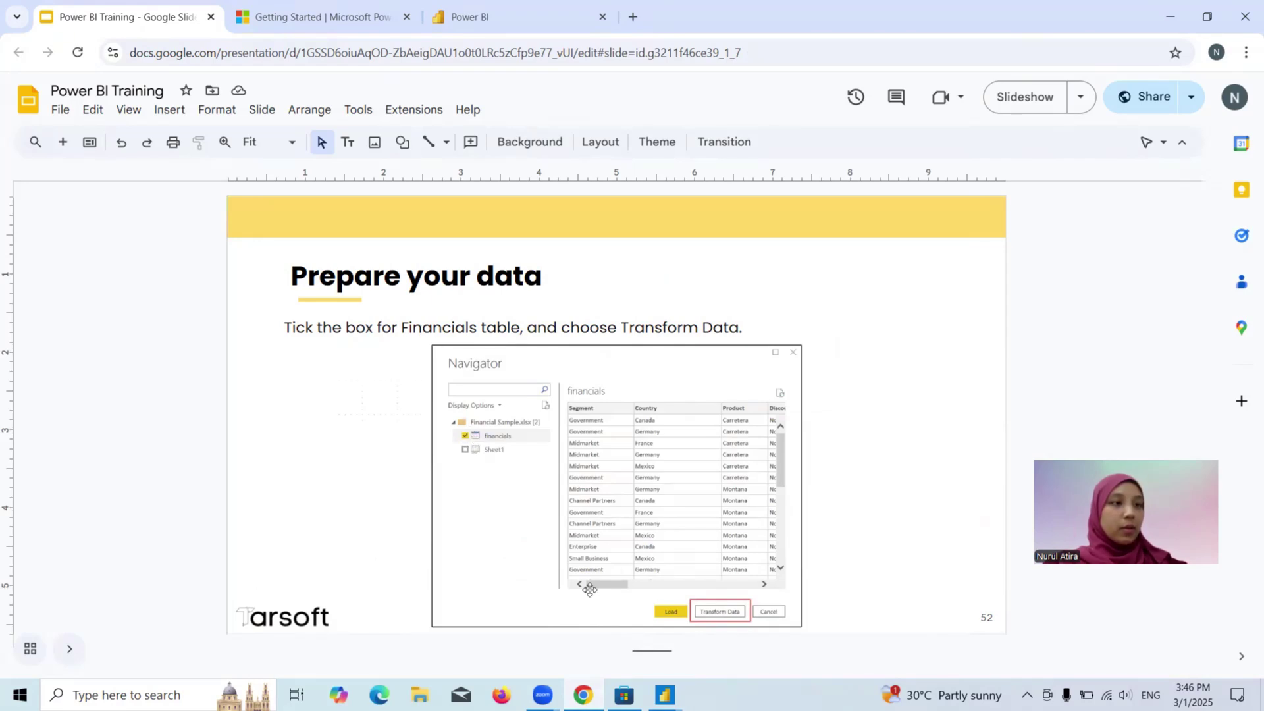
key("Down")
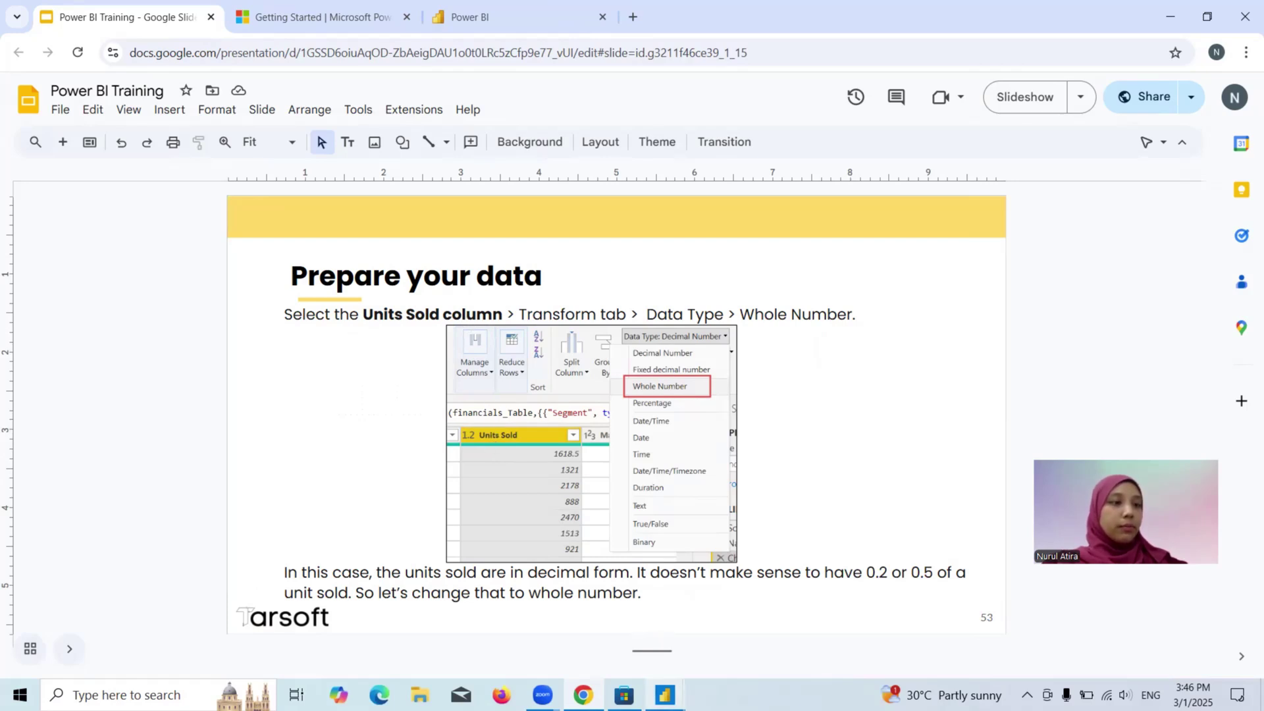
mouse_move(664, 694)
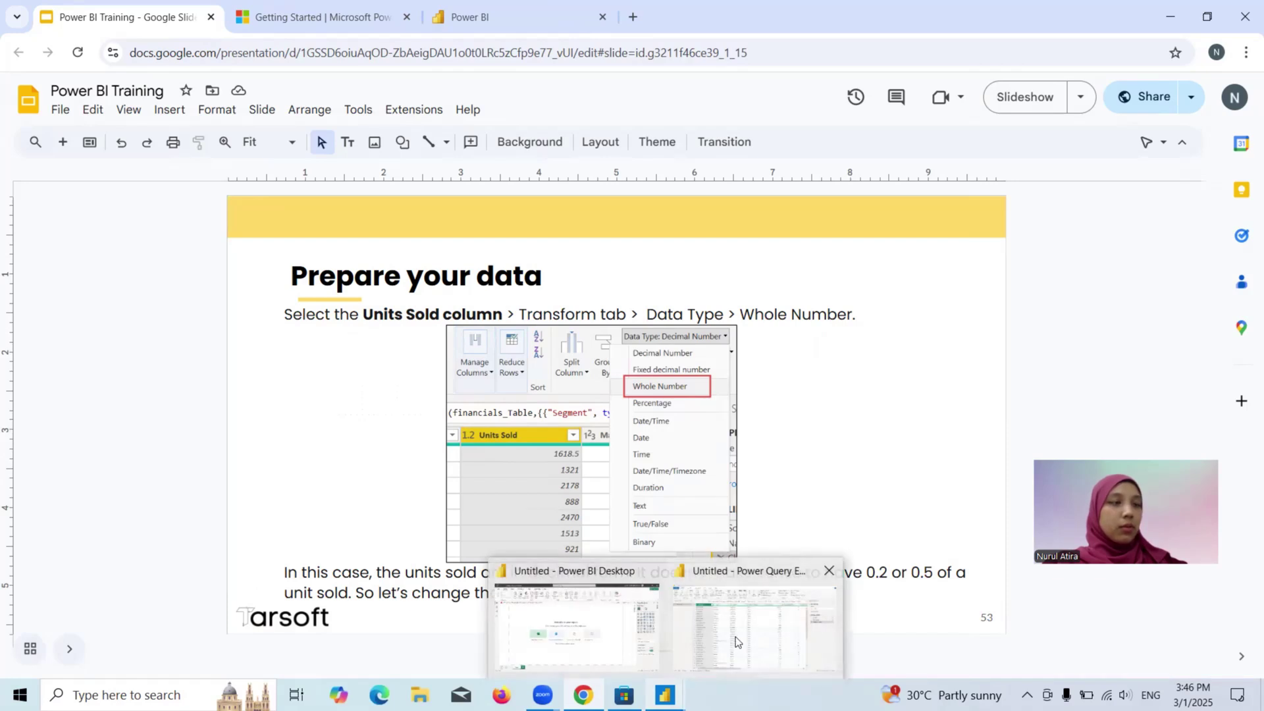
left_click(583, 627)
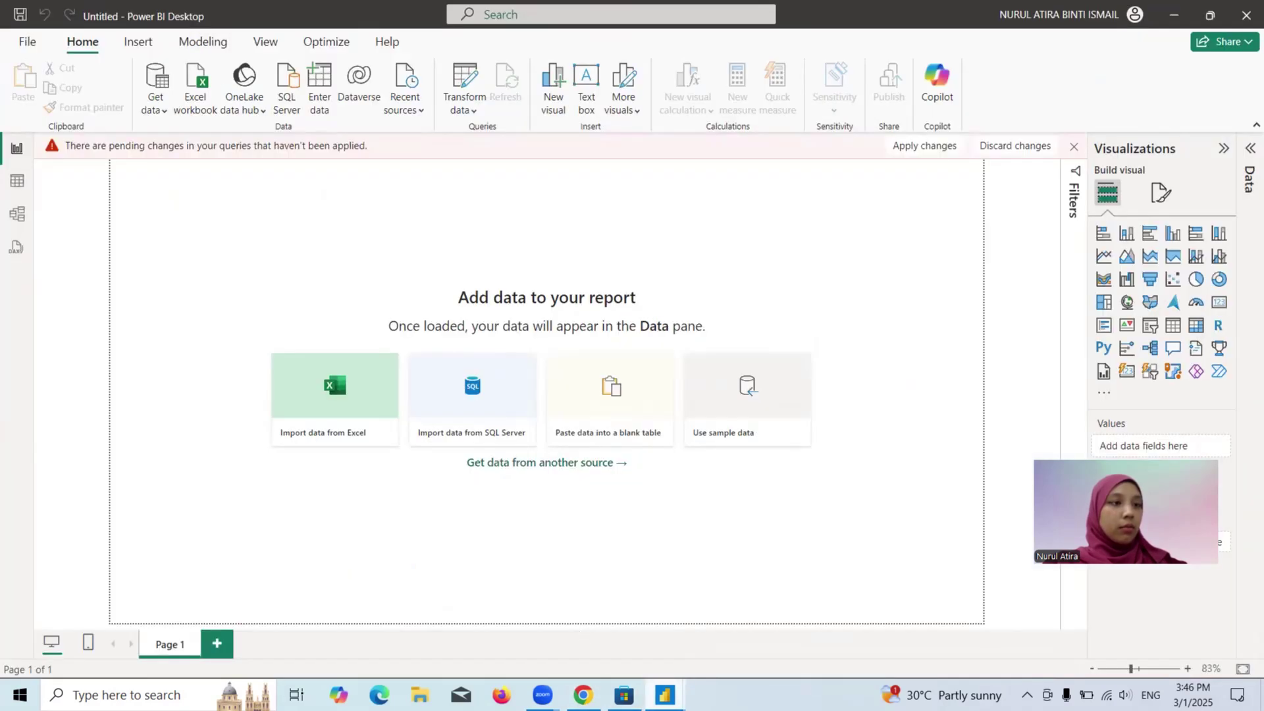
mouse_move(664, 695)
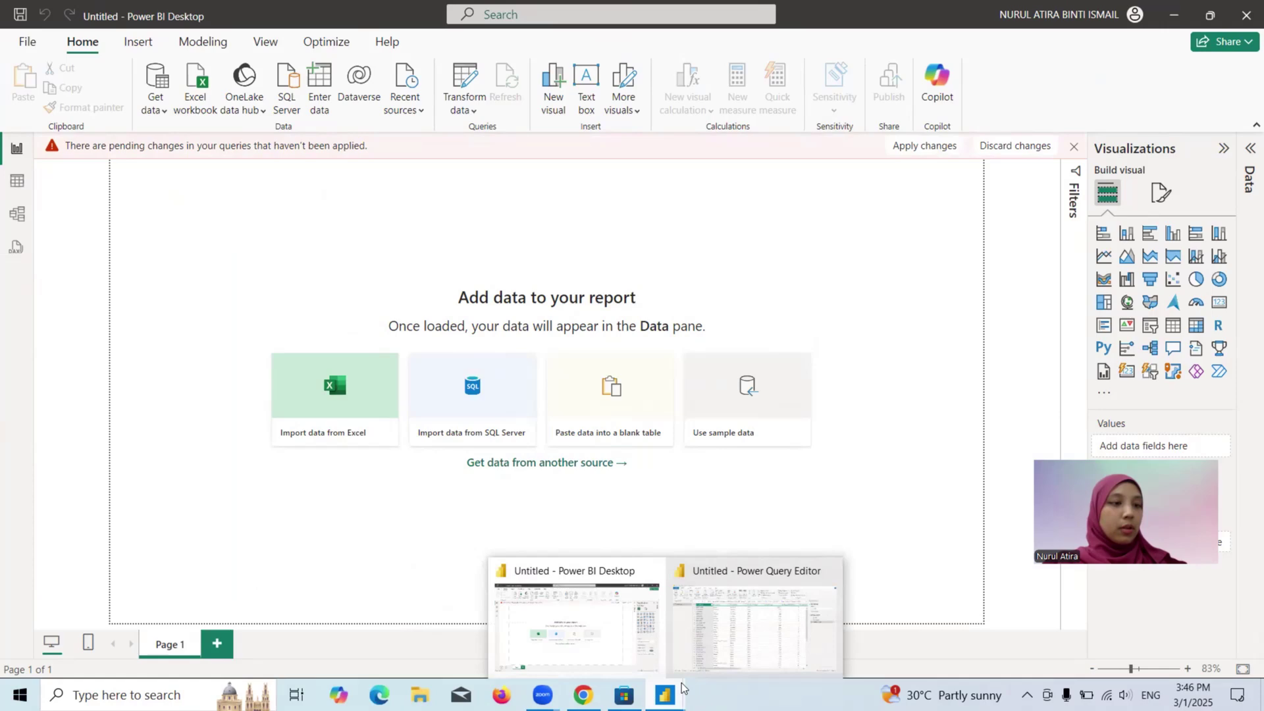
left_click(725, 646)
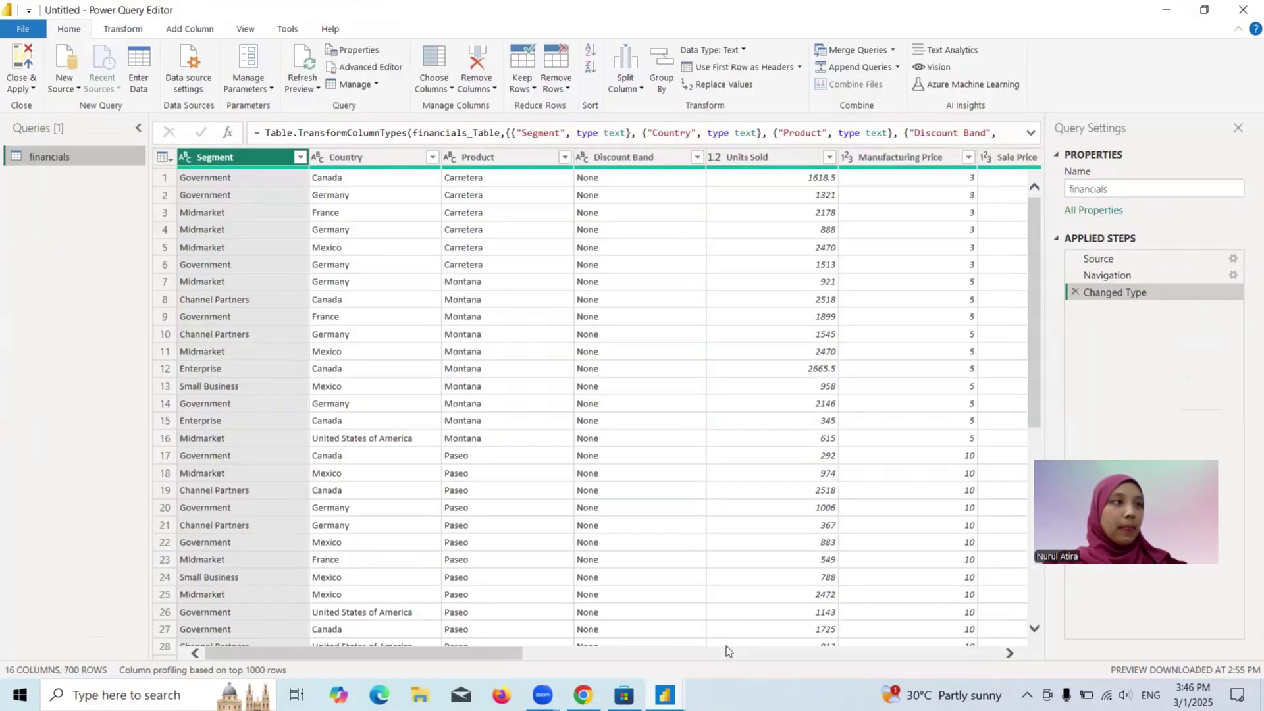
Change the Units Sold column's data type to Whole Number, adding the conversion as a new step
left_click(778, 159)
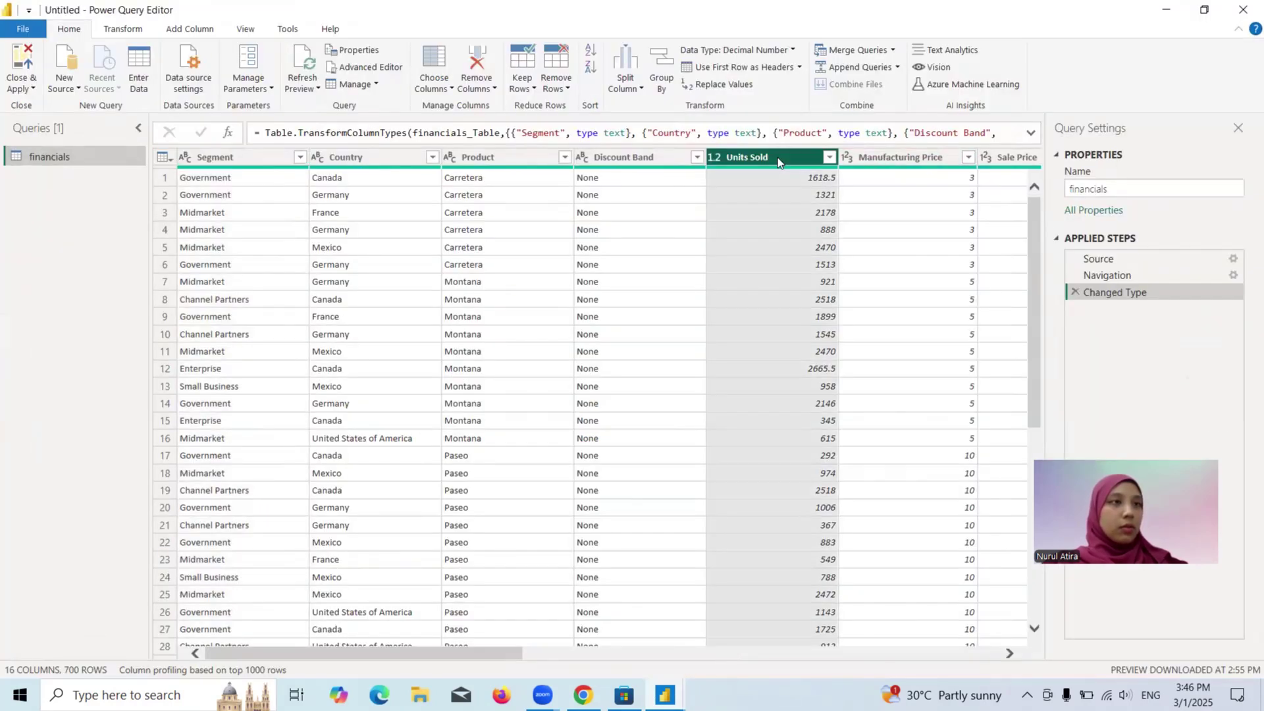
left_click(127, 29)
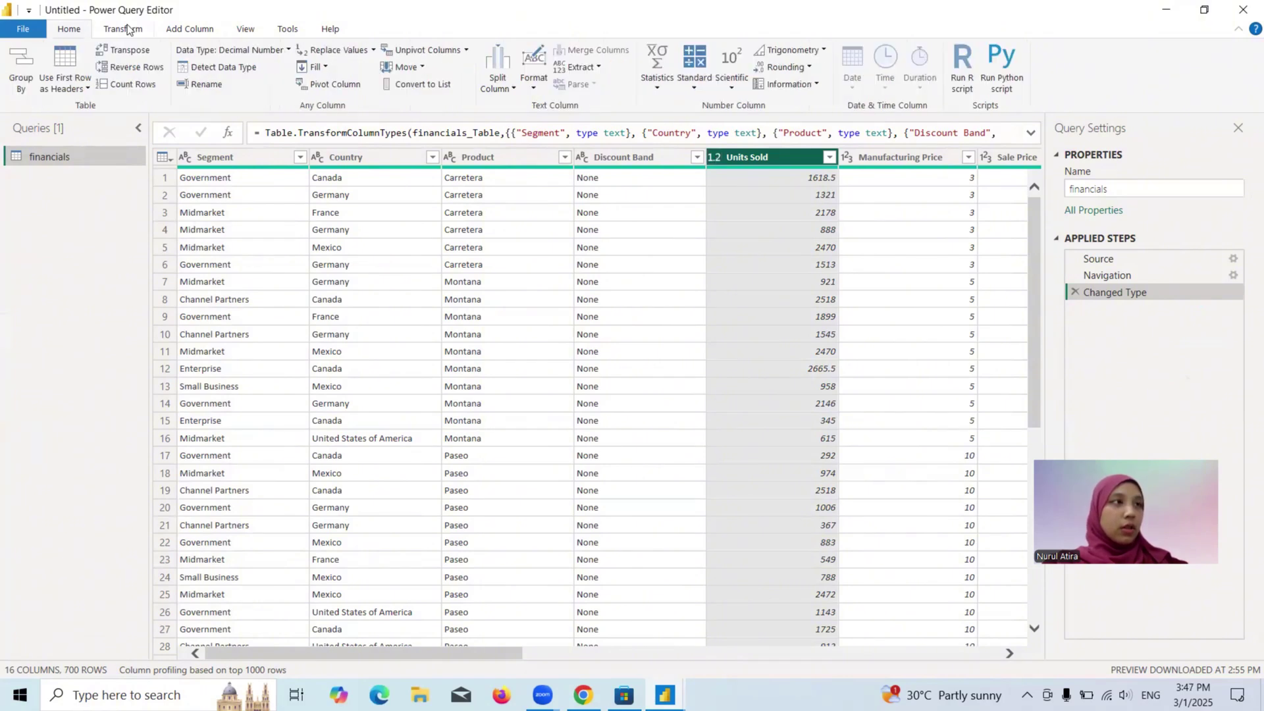
left_click(274, 51)
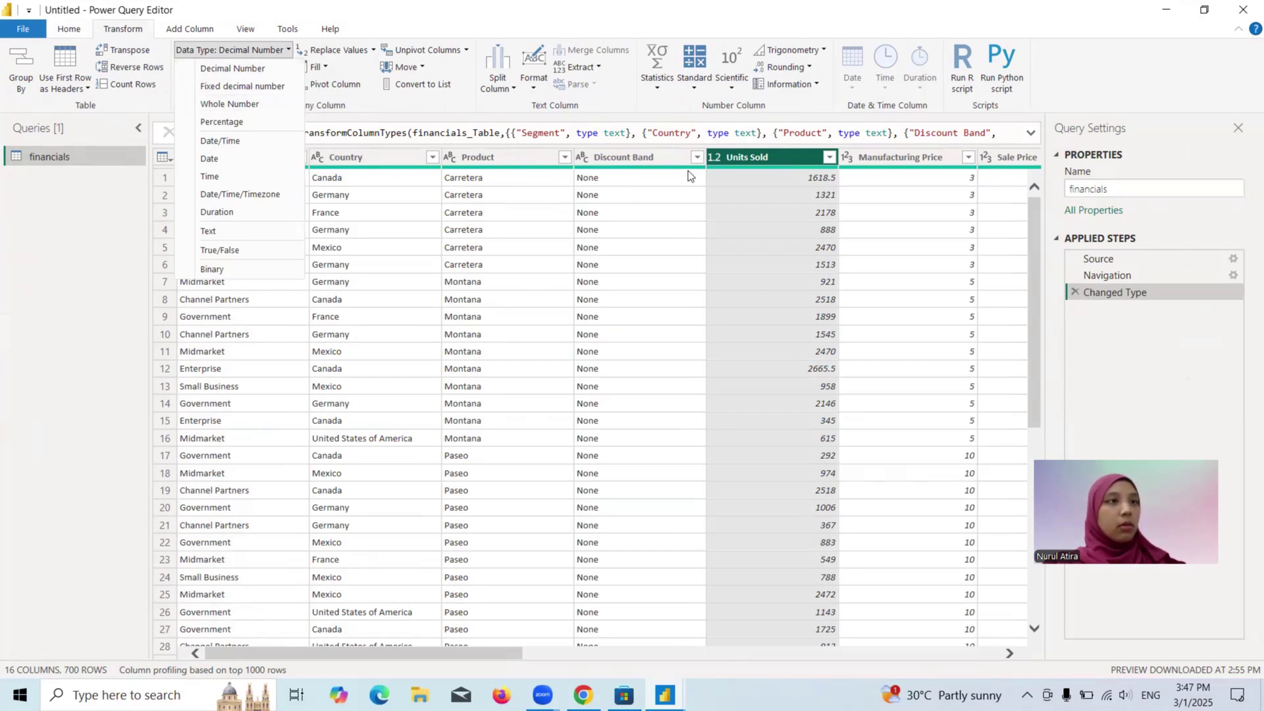
left_click(717, 162)
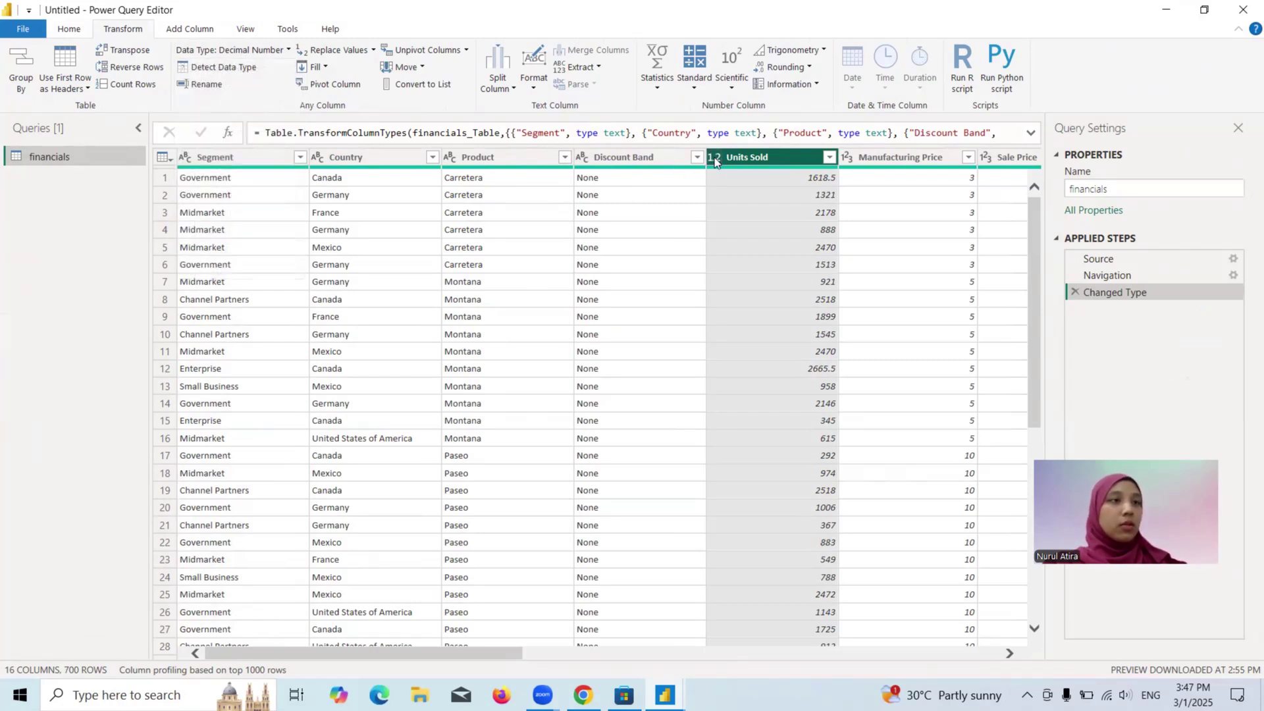
left_click(715, 161)
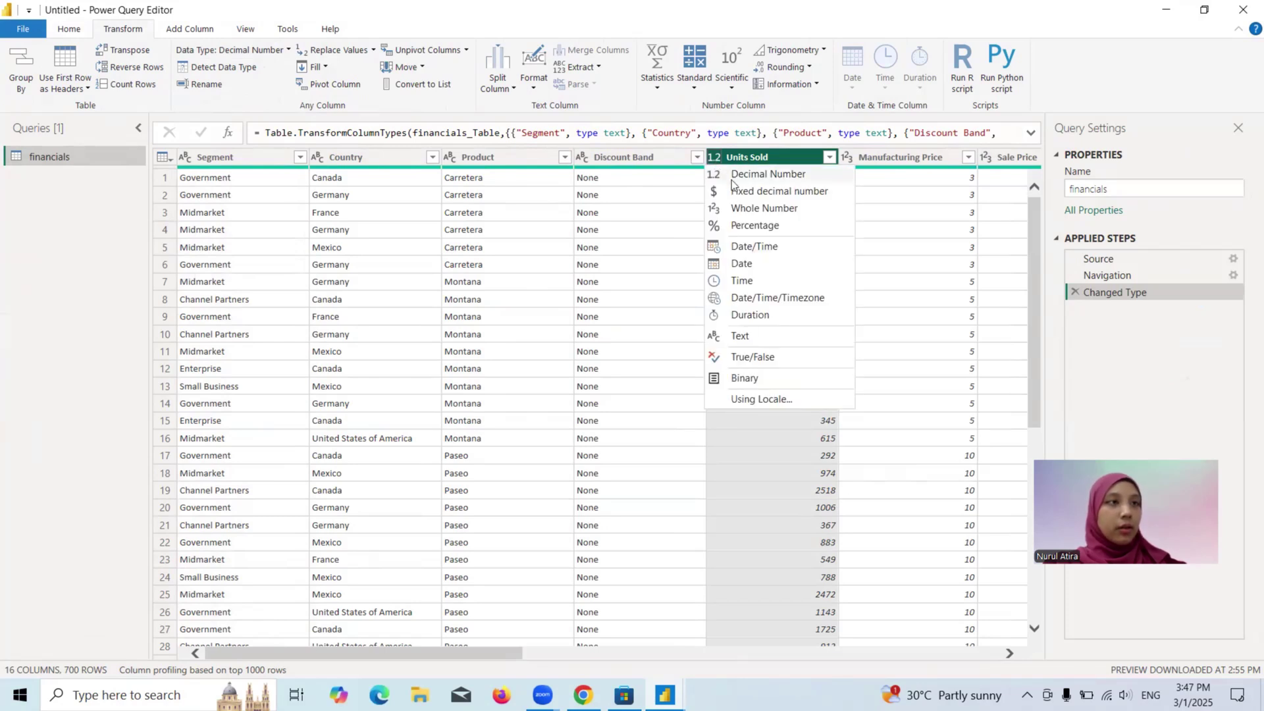
left_click(726, 209)
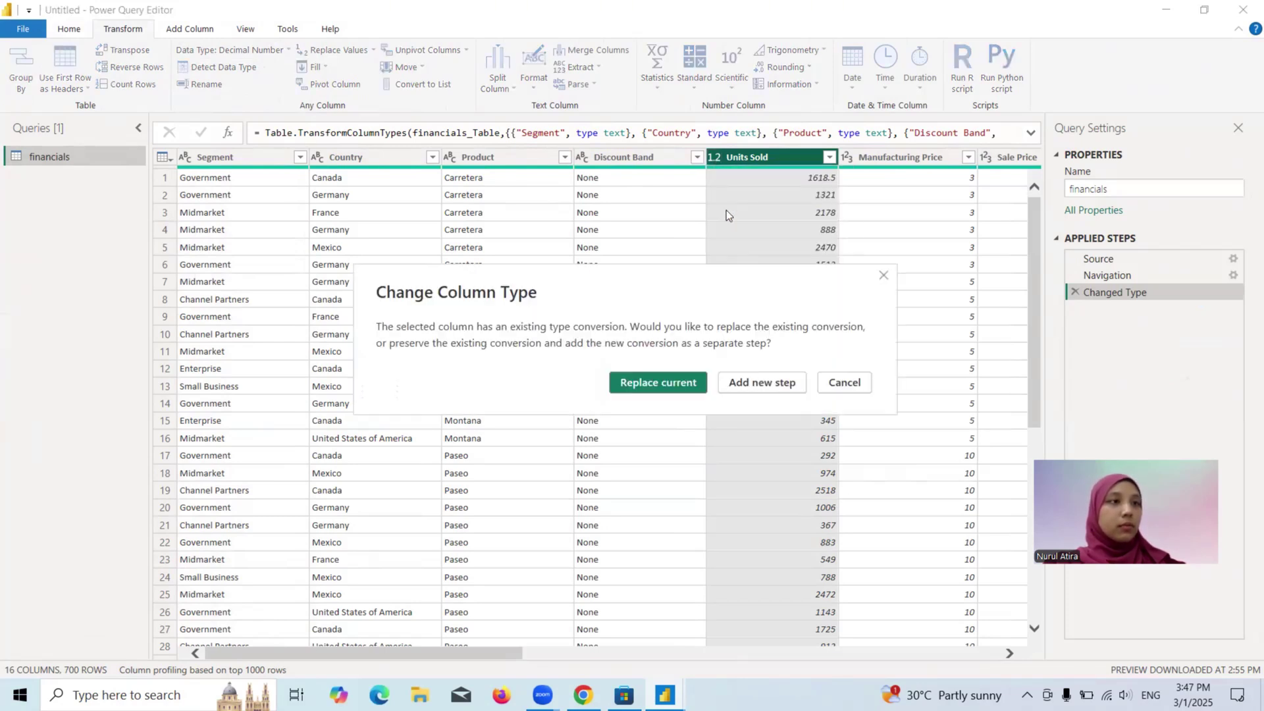
left_click(773, 384)
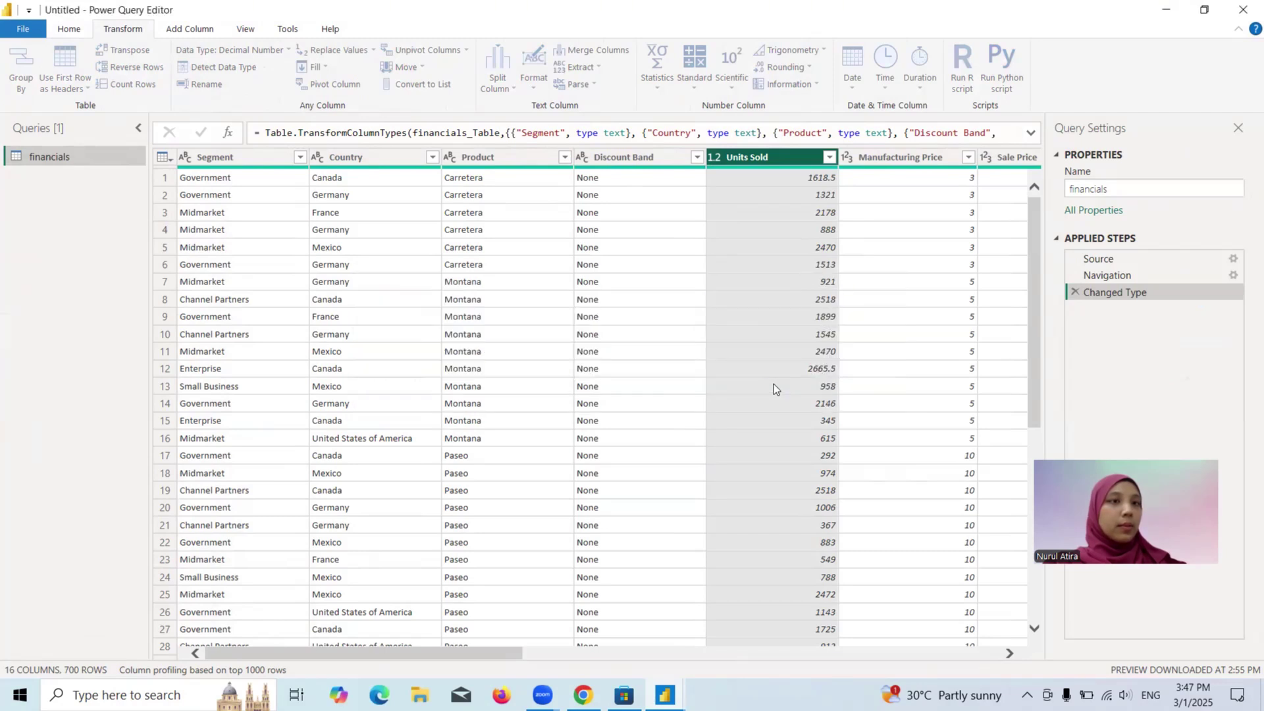
Compare the Units Sold values before and after the whole-number conversion using the last two applied steps
left_click(1121, 292)
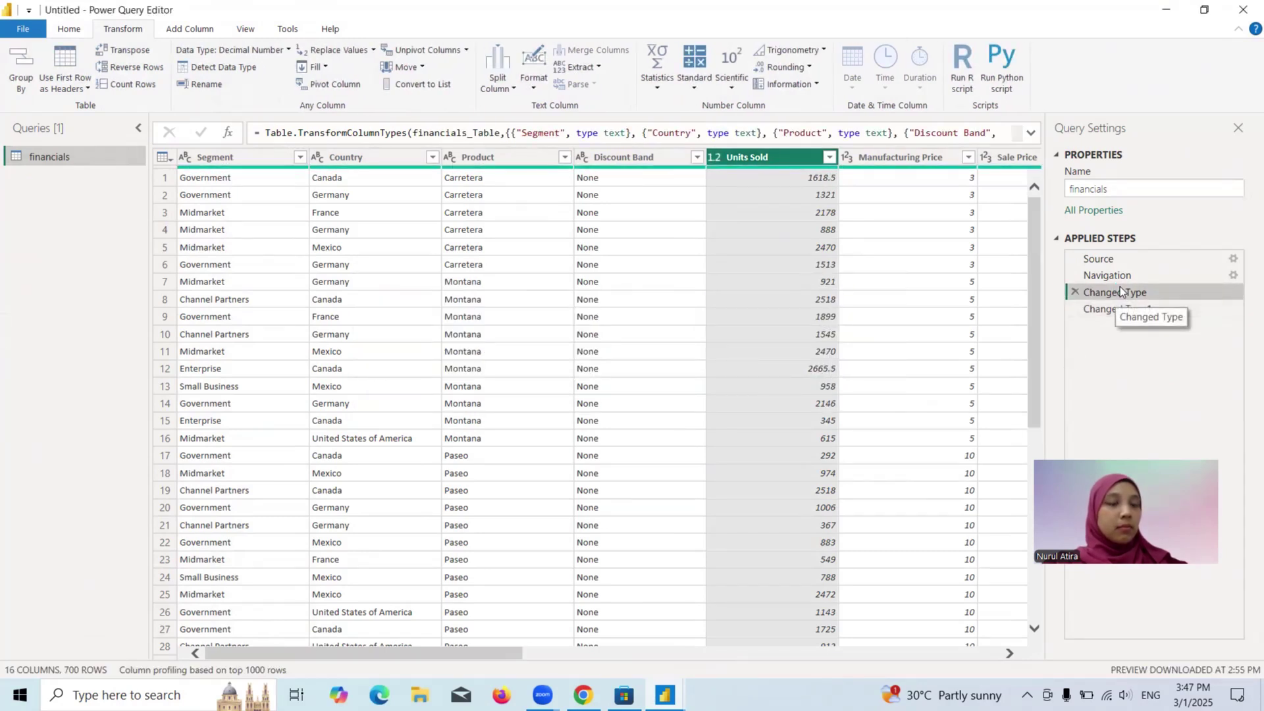
left_click(1120, 310)
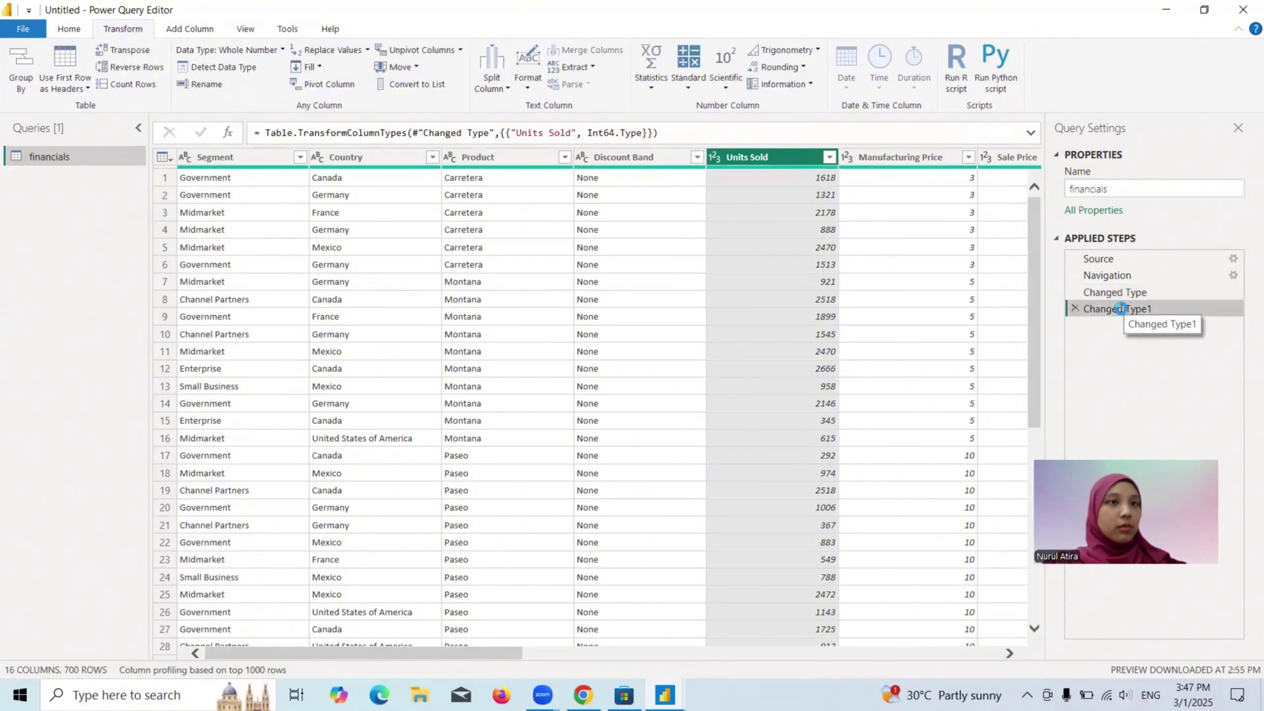
left_click(1112, 291)
left_click(1119, 309)
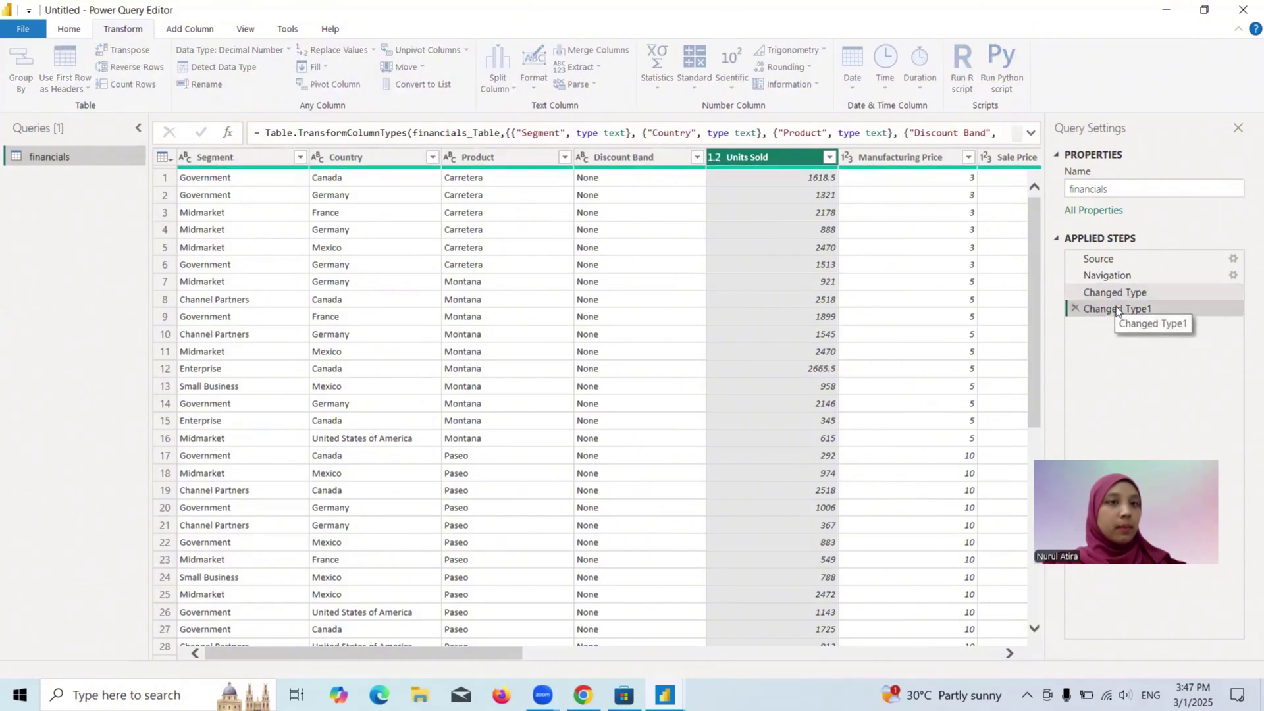
Check the next training slide in Chrome, and back in Power Query Editor format the Segment column's text as UPPERCASE
left_click(596, 684)
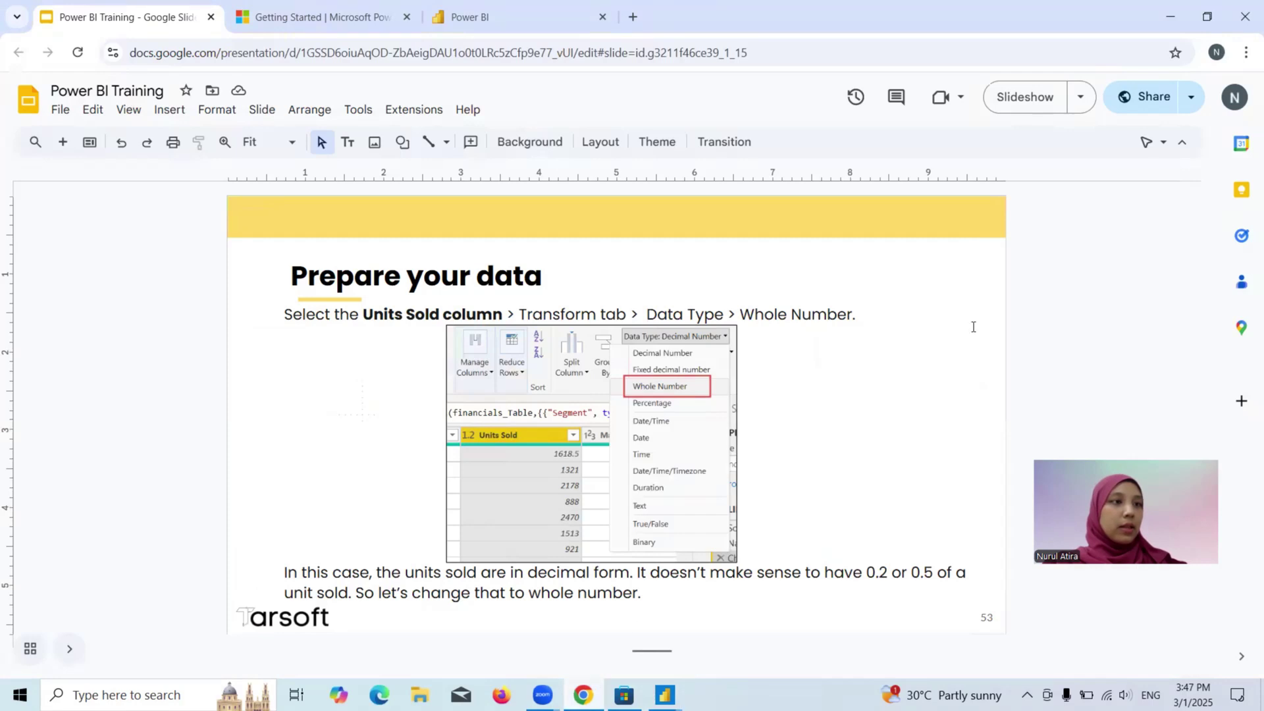
key("Down")
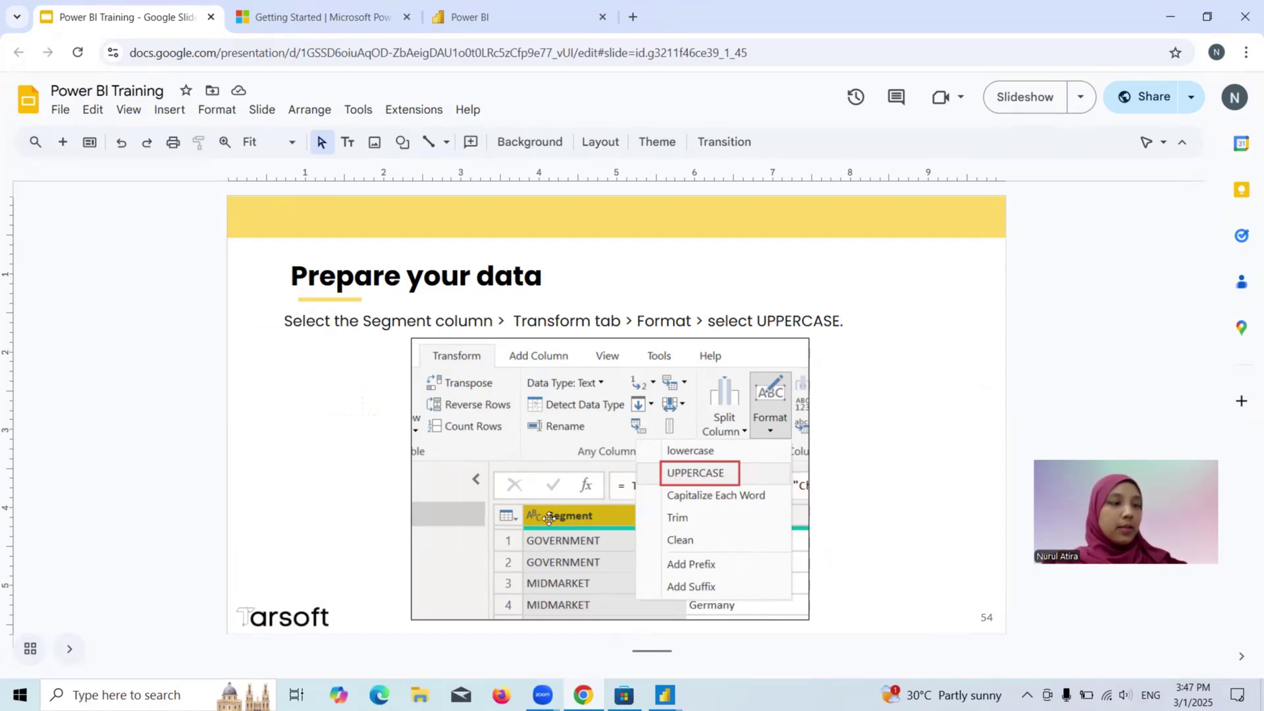
mouse_move(664, 695)
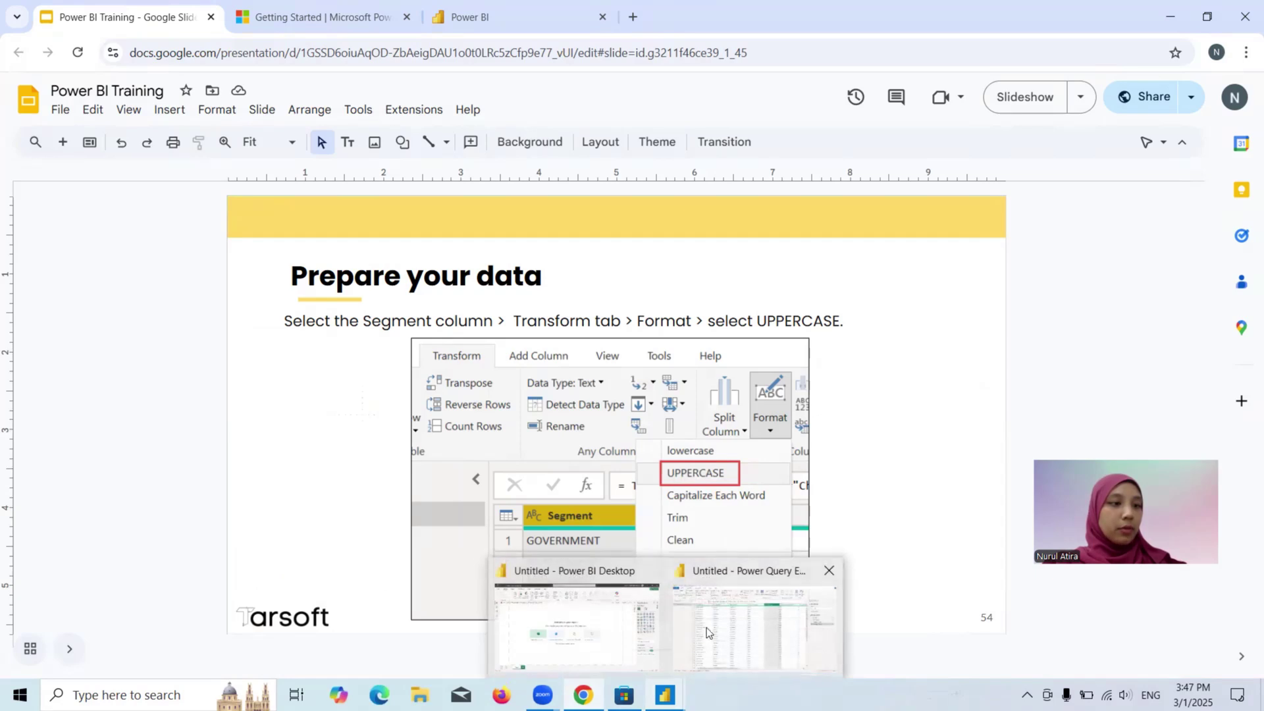
left_click(724, 634)
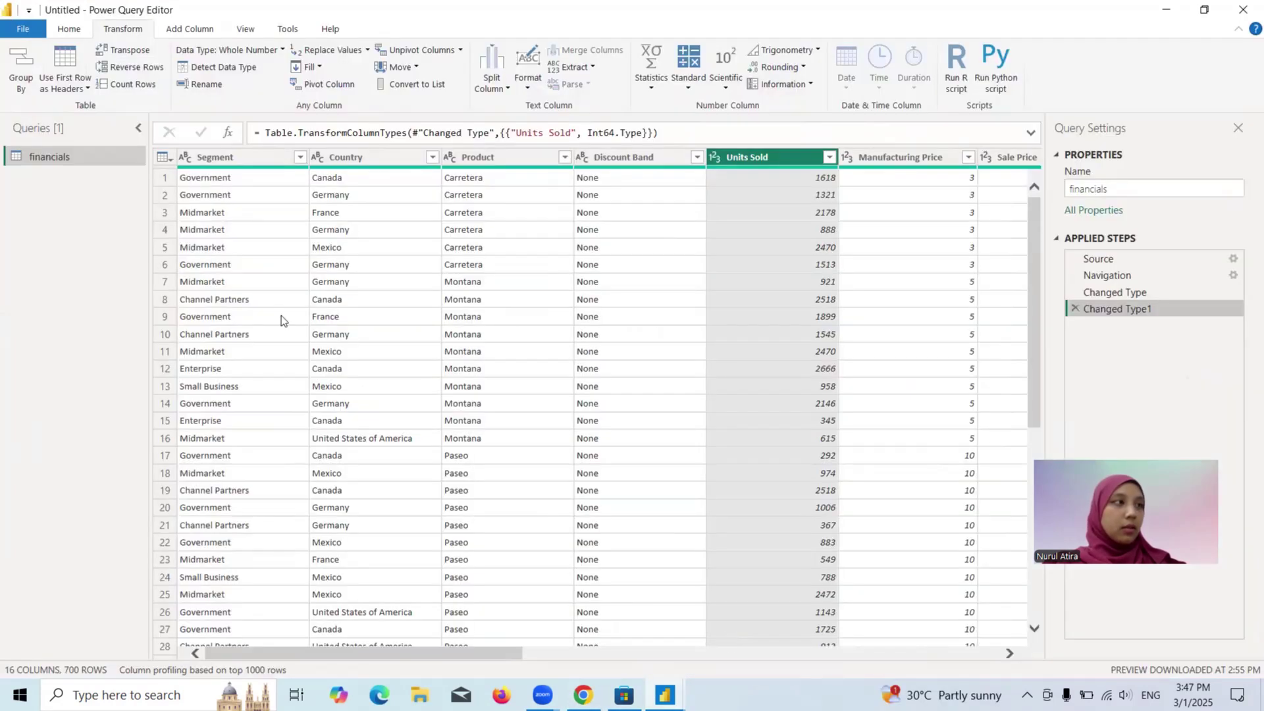
left_click(230, 158)
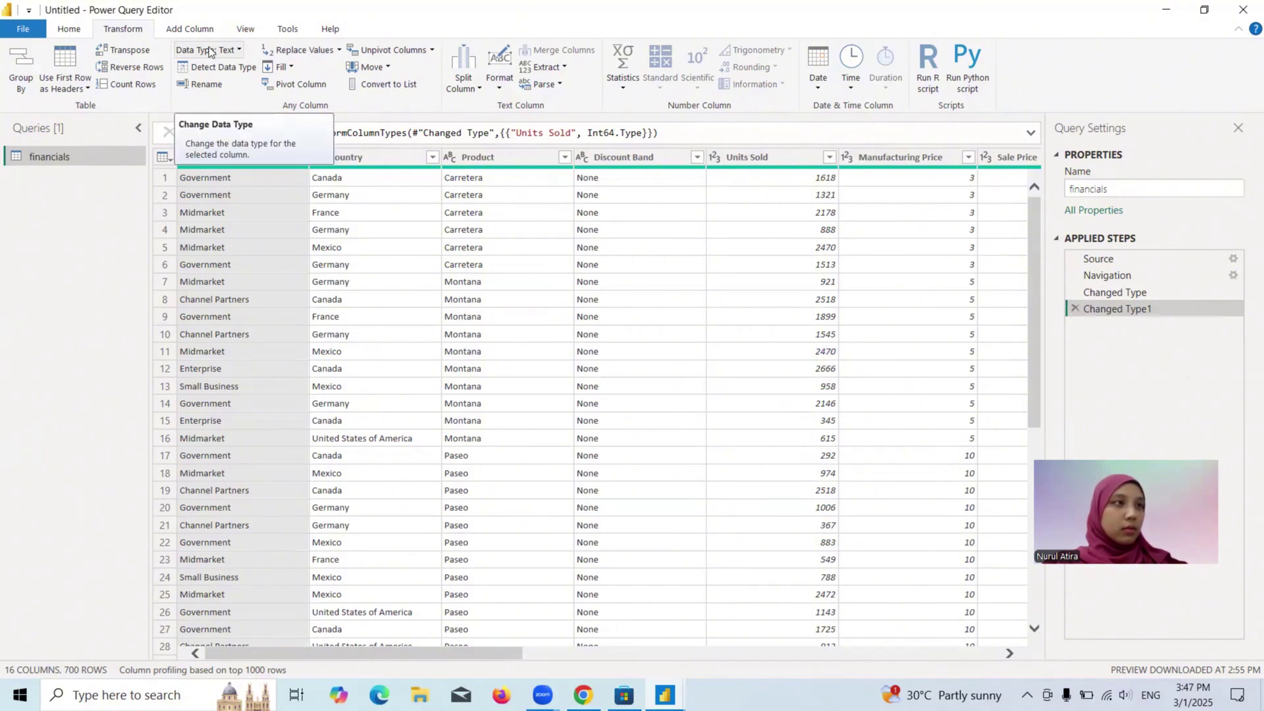
left_click(506, 91)
left_click(525, 123)
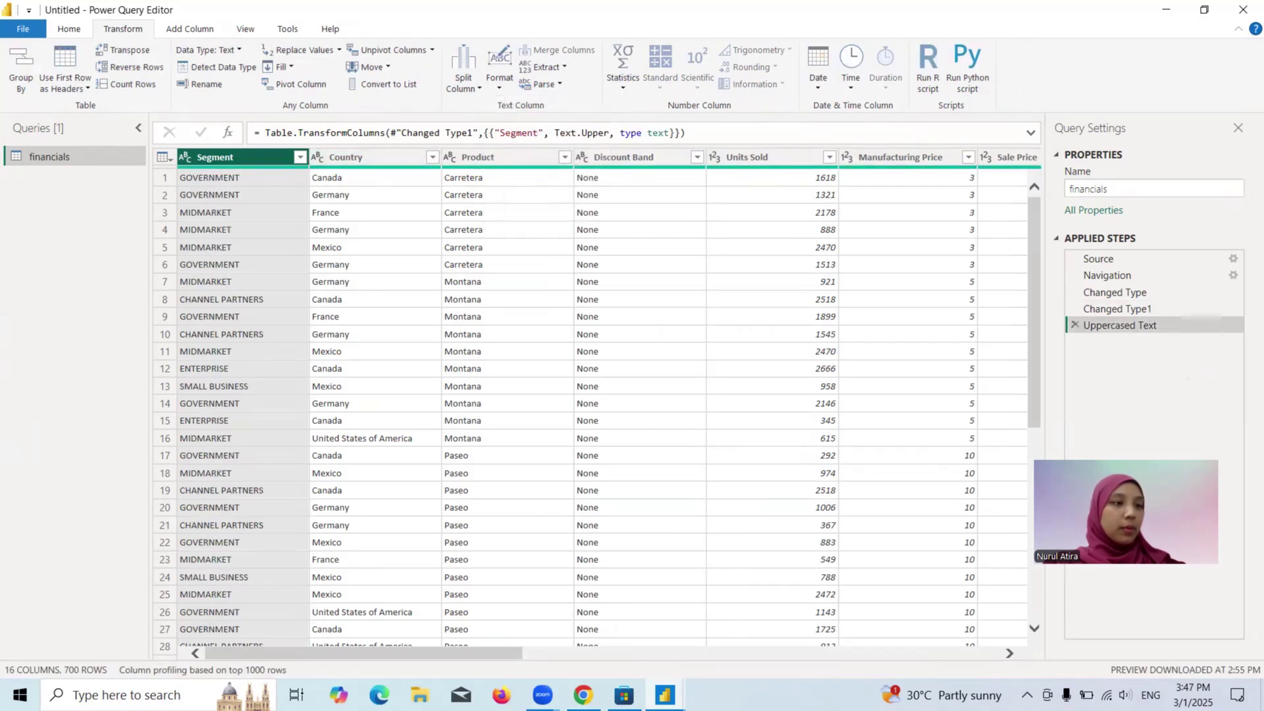
Switch to the training slides in Chrome, advance to the slide on renaming the Month Name column, and return to Power Query Editor
left_click(582, 694)
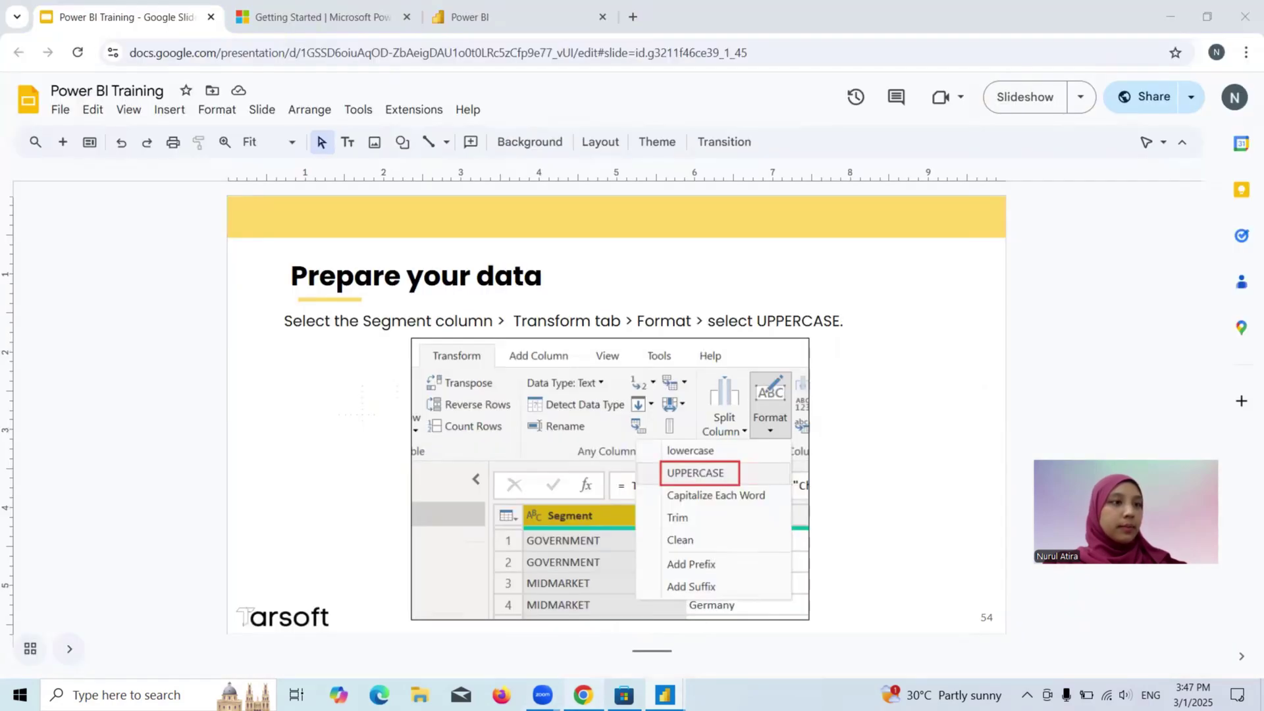
left_click(892, 496)
left_click(1036, 420)
key("Down")
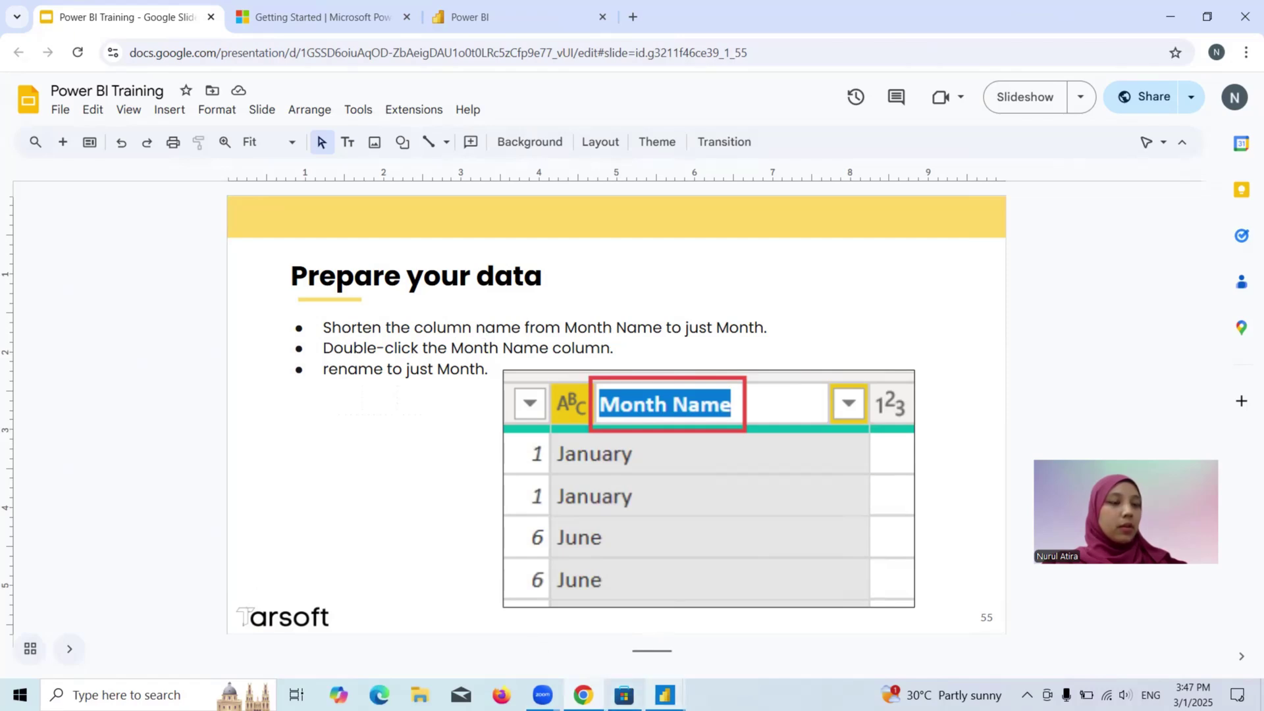
mouse_move(665, 694)
left_click(756, 589)
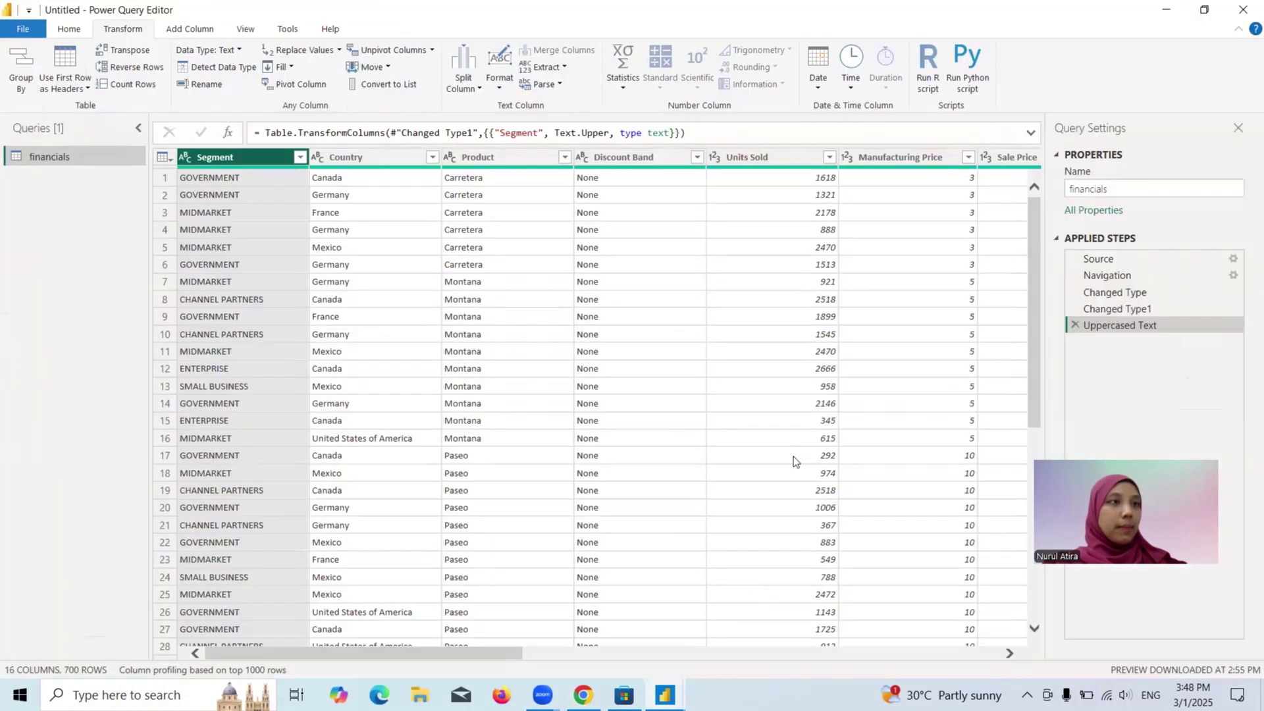
Rename the Month Name column of the financials table as Month
scroll(792, 456, "right", 10)
left_click(874, 162)
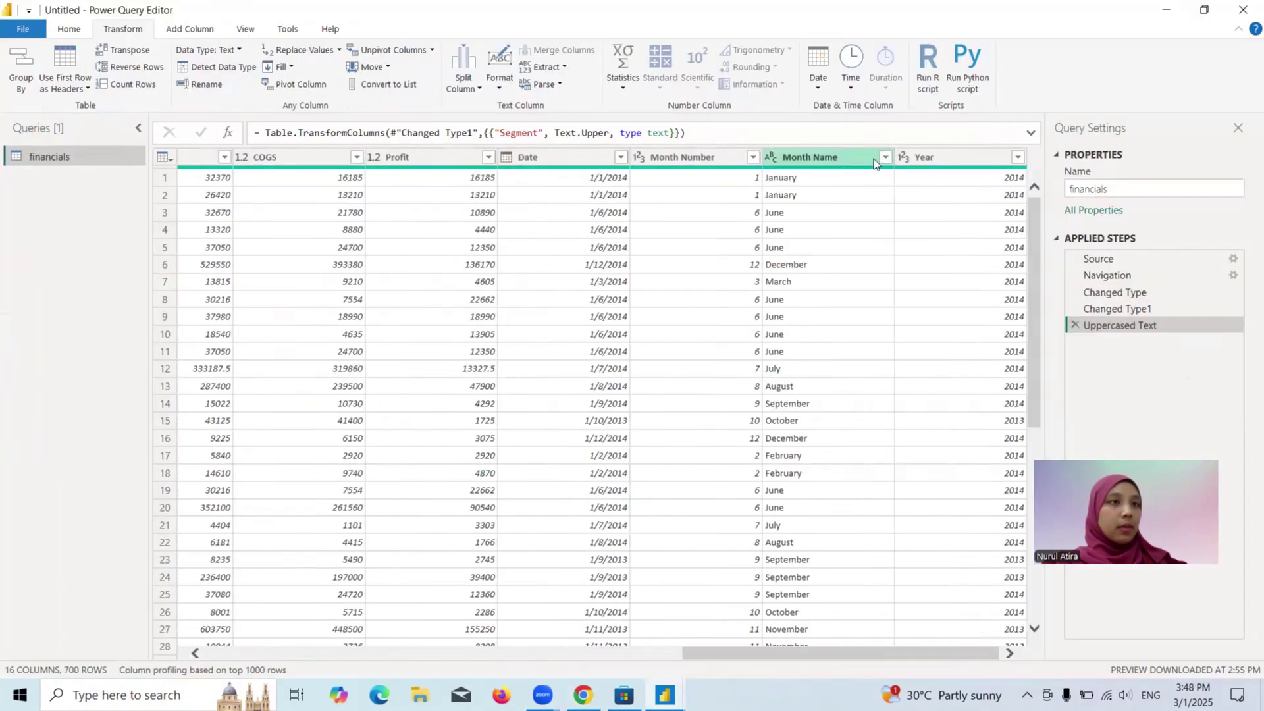
double_click(856, 159)
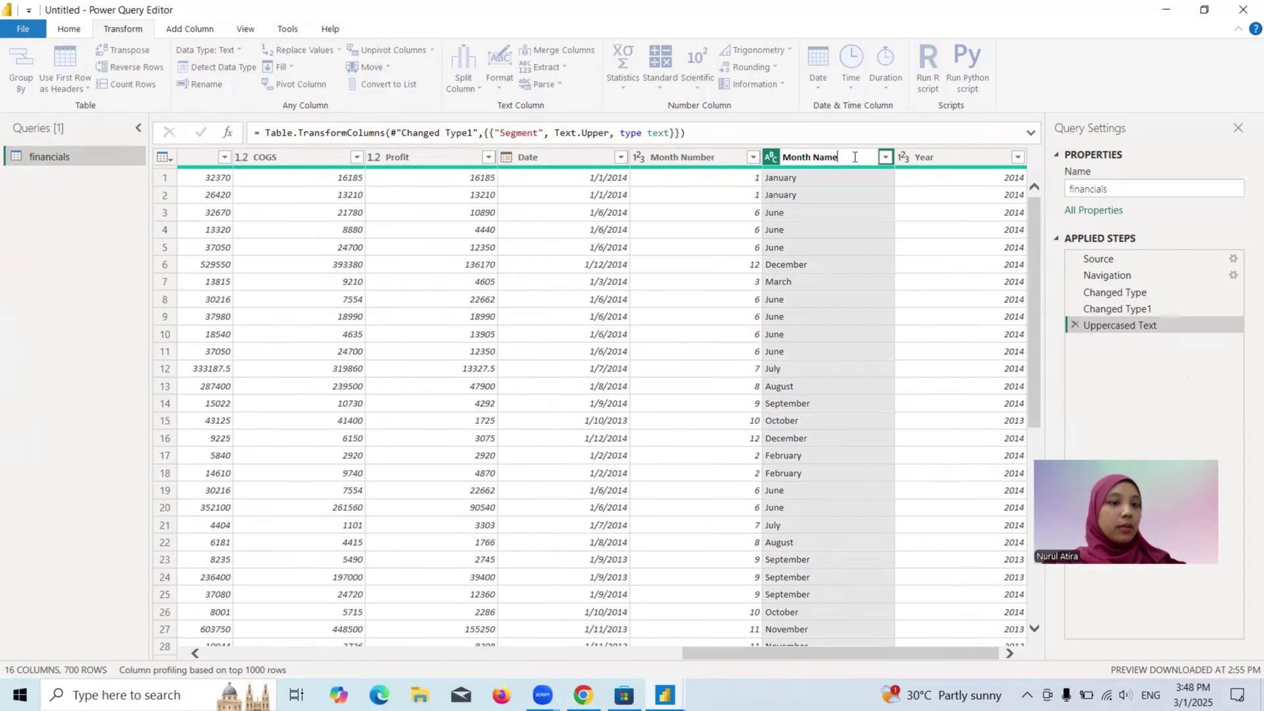
key("BackSpace")
key("BackSpace")
key("Return")
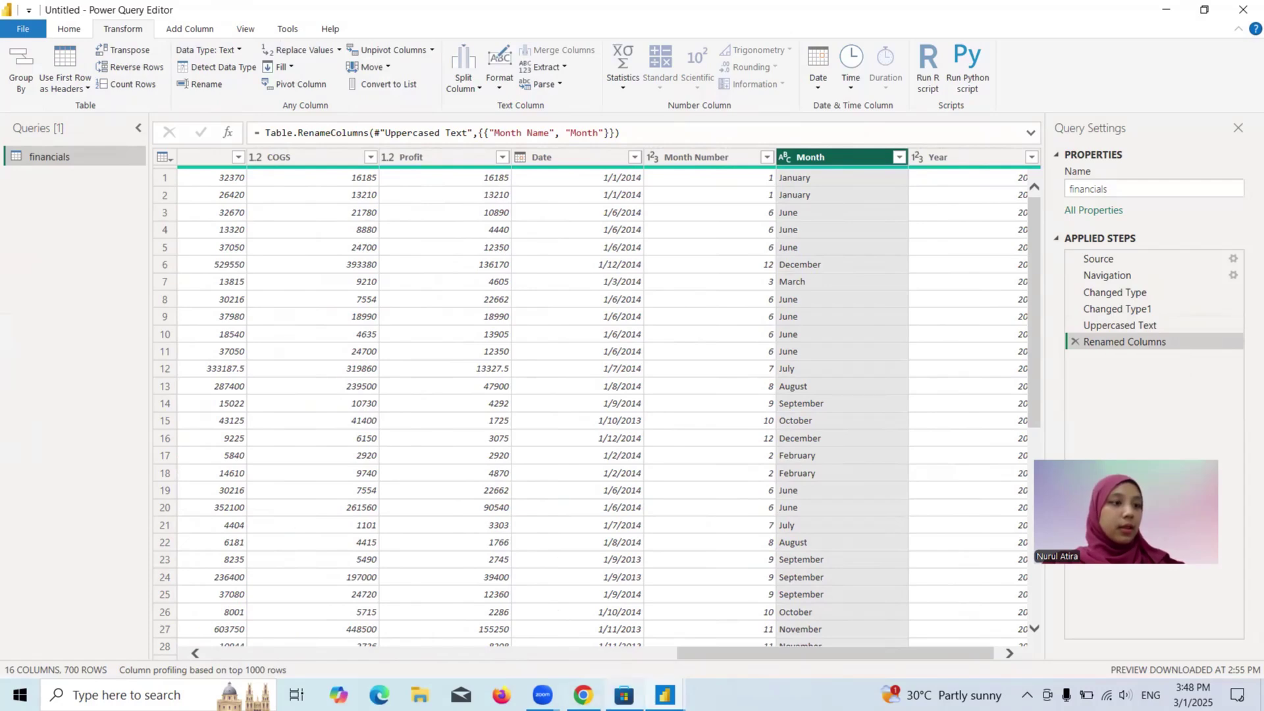
Read the next slide in Chrome, on filtering the Product column, and return to Power Query Editor
left_click(582, 694)
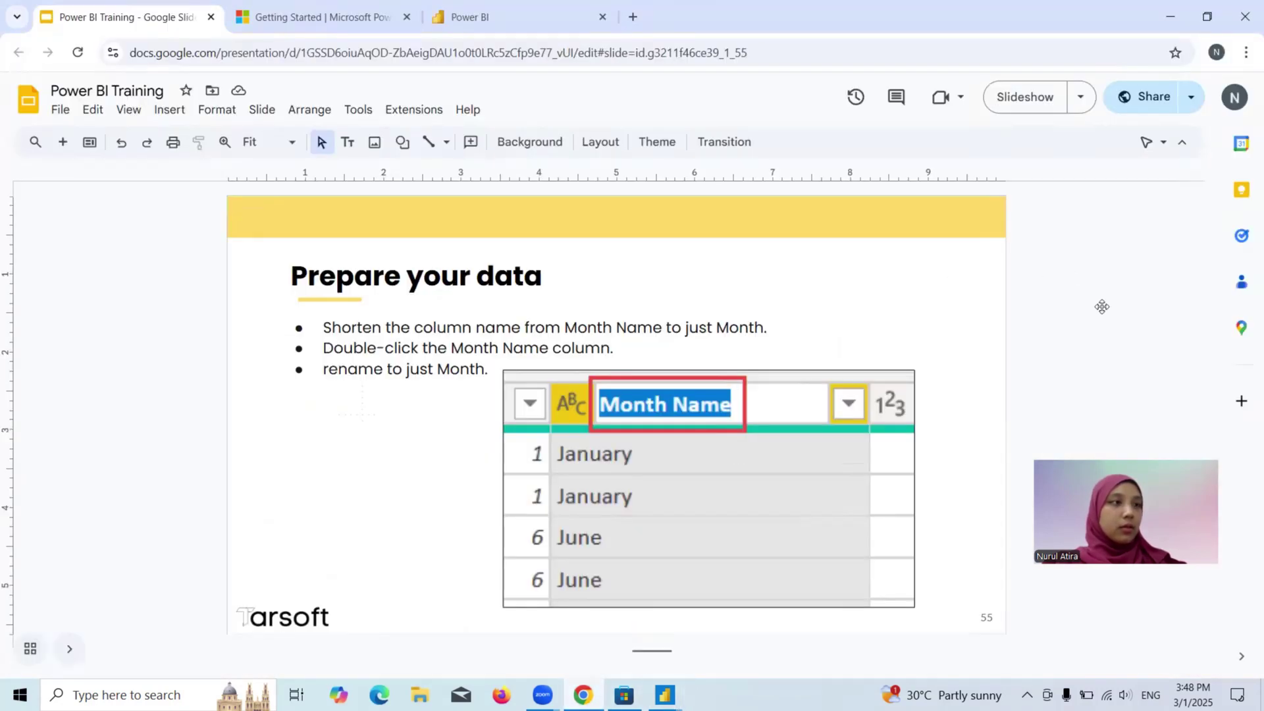
key("Down")
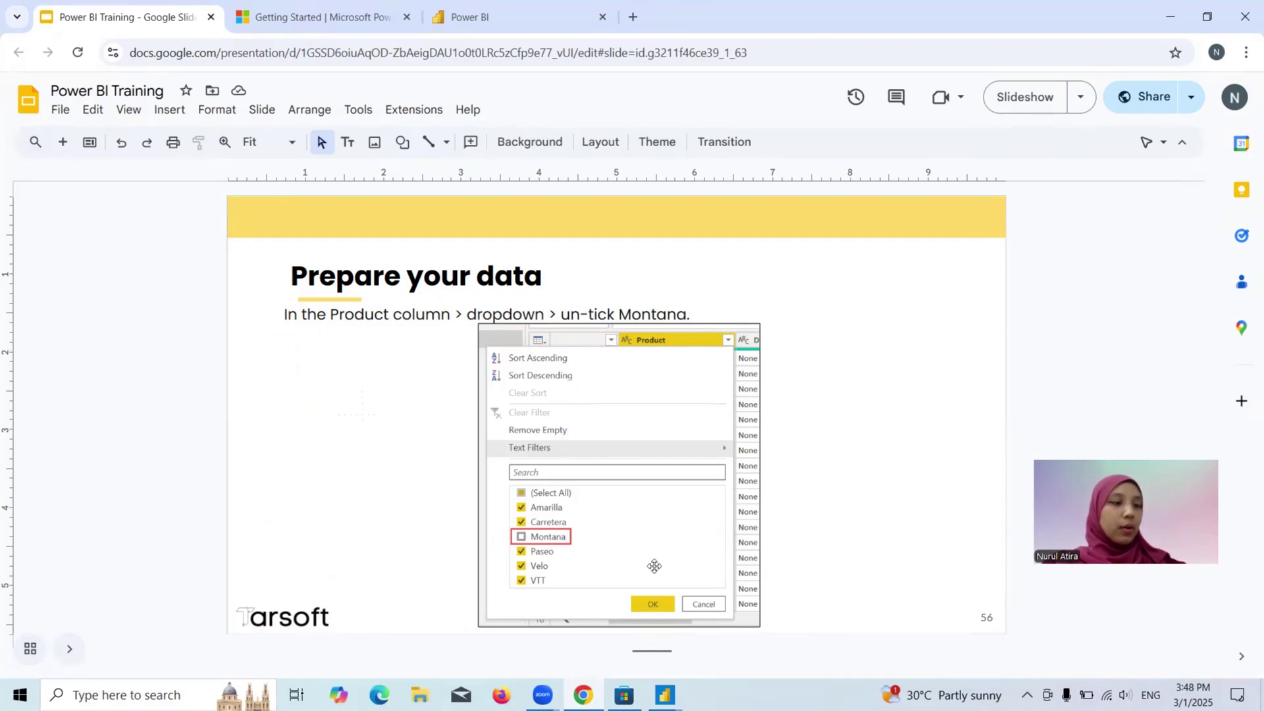
mouse_move(665, 694)
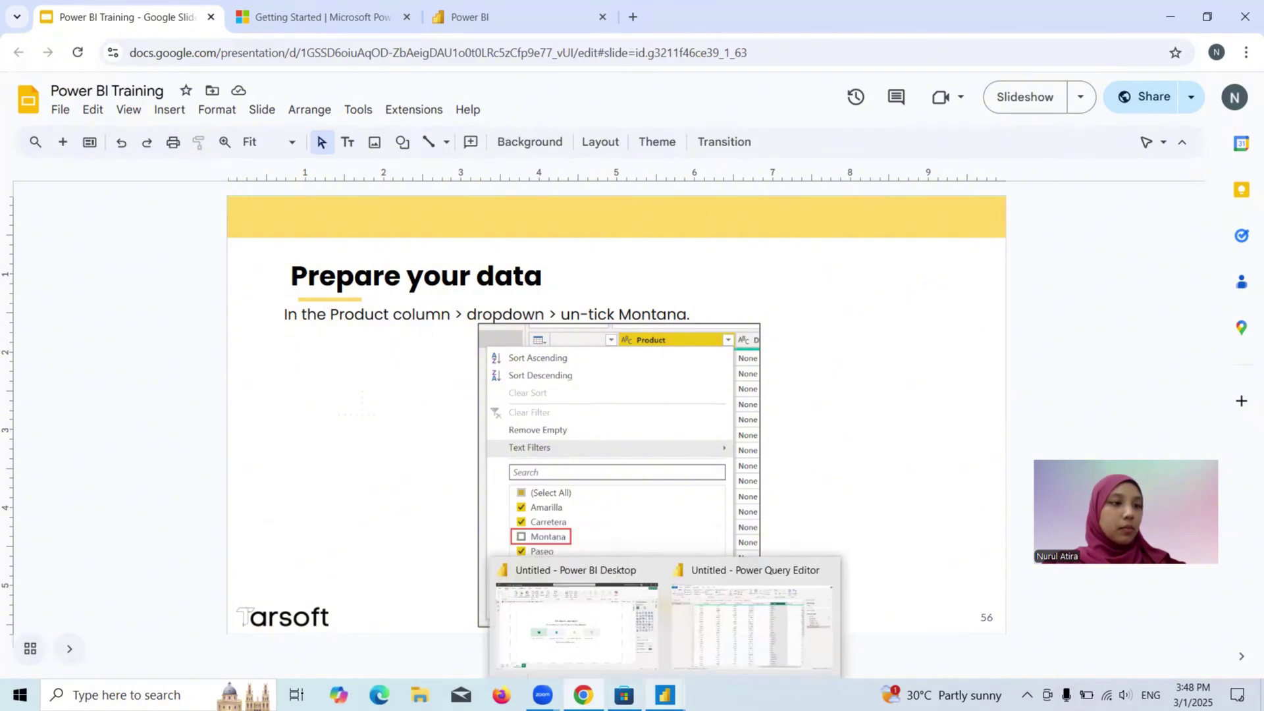
left_click(722, 655)
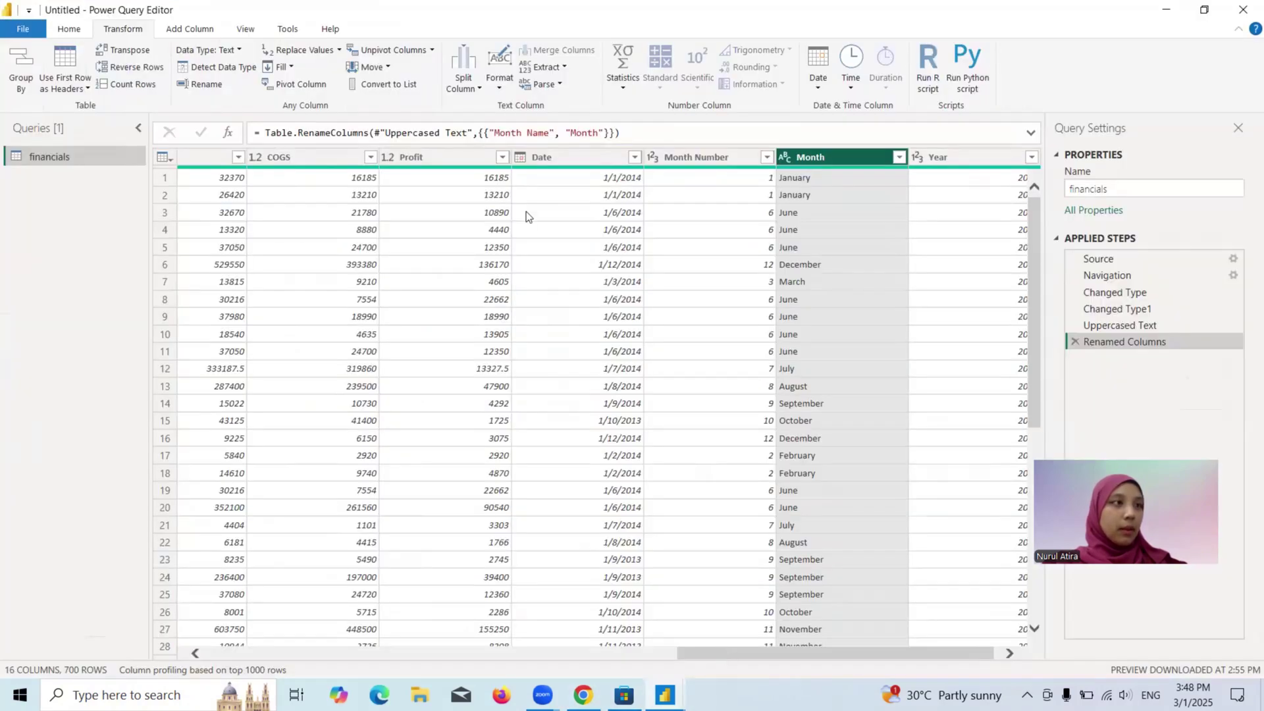
Filter the Product column to exclude Montana, and look through the remaining rows
scroll(290, 337, "left", 15)
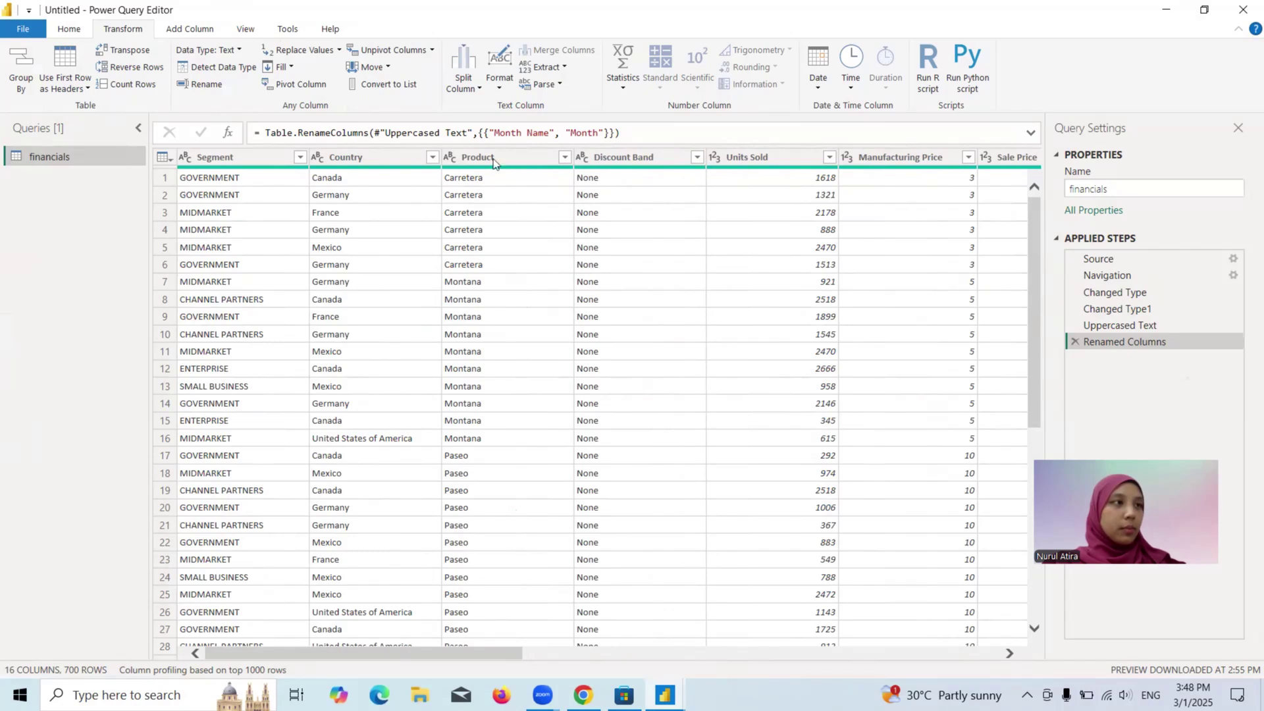
left_click(565, 158)
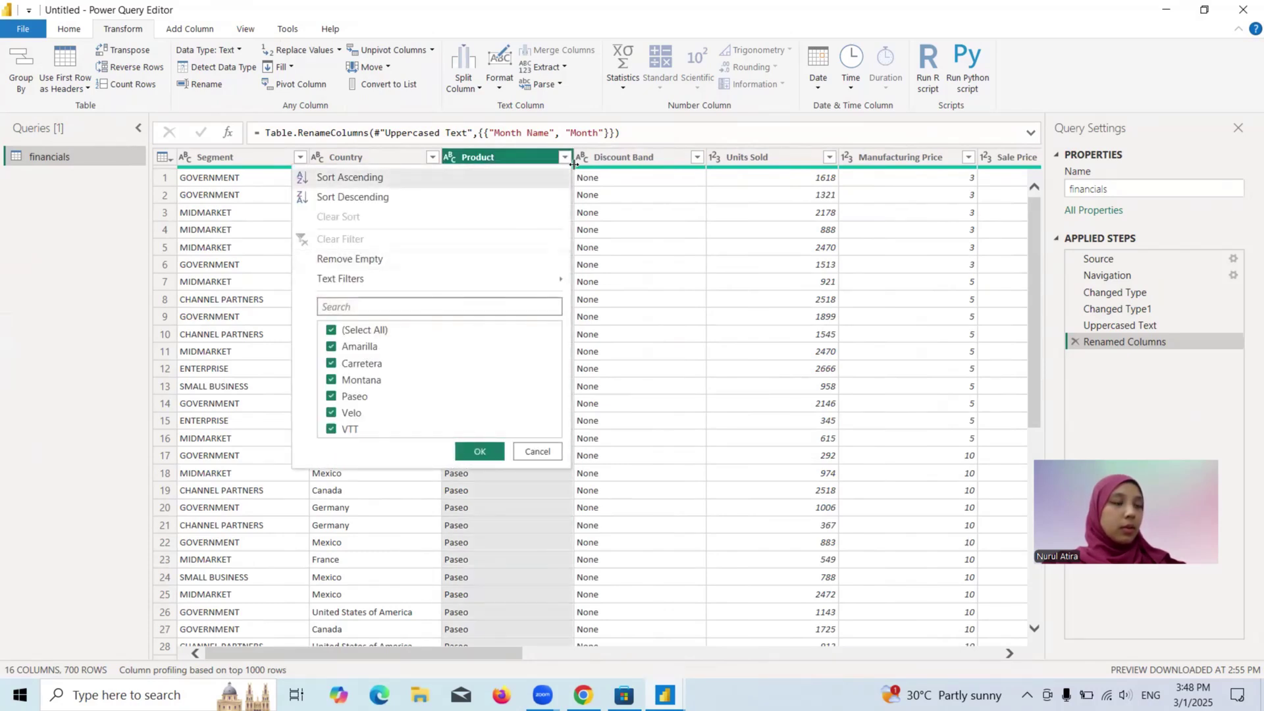
left_click(331, 381)
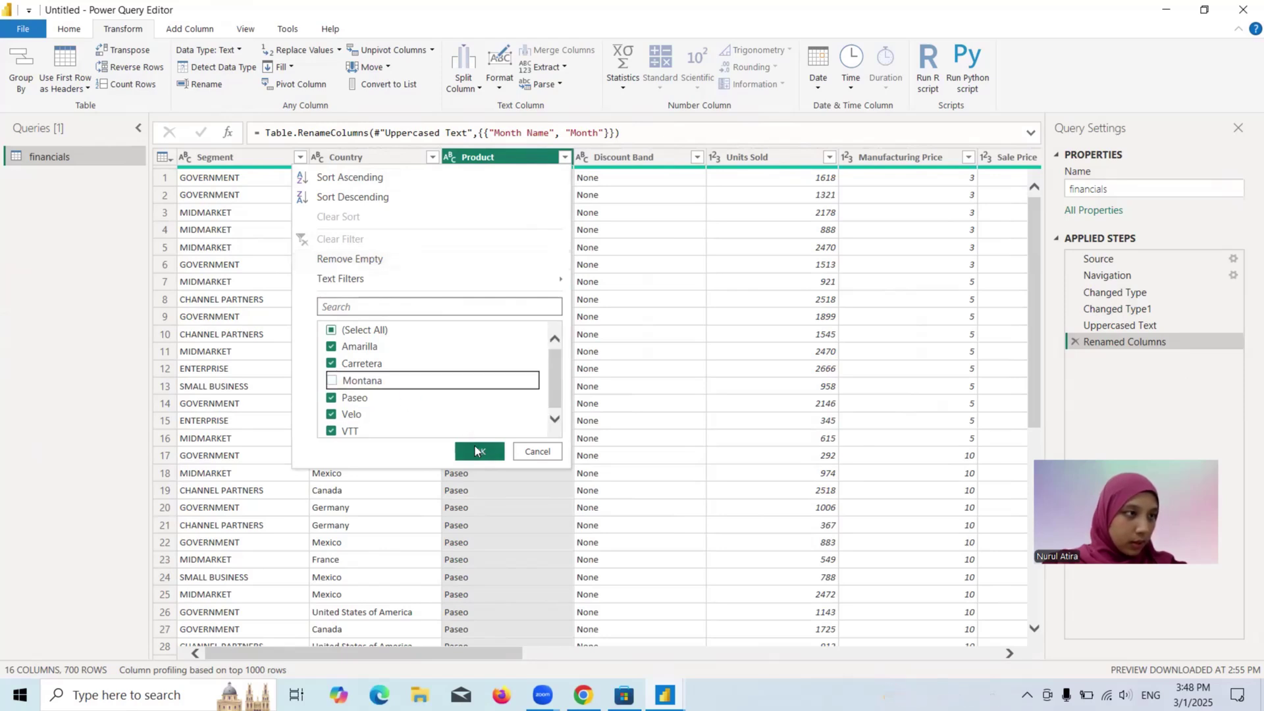
left_click(477, 451)
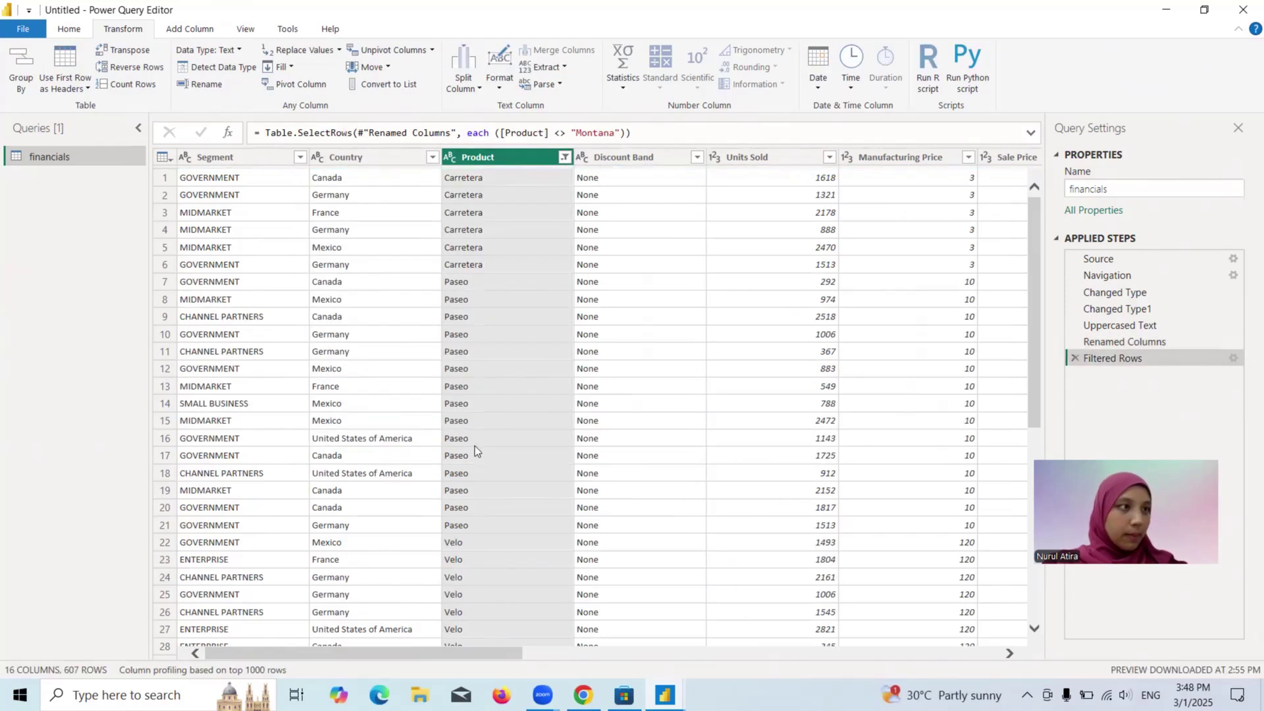
scroll(475, 445, "down", 10)
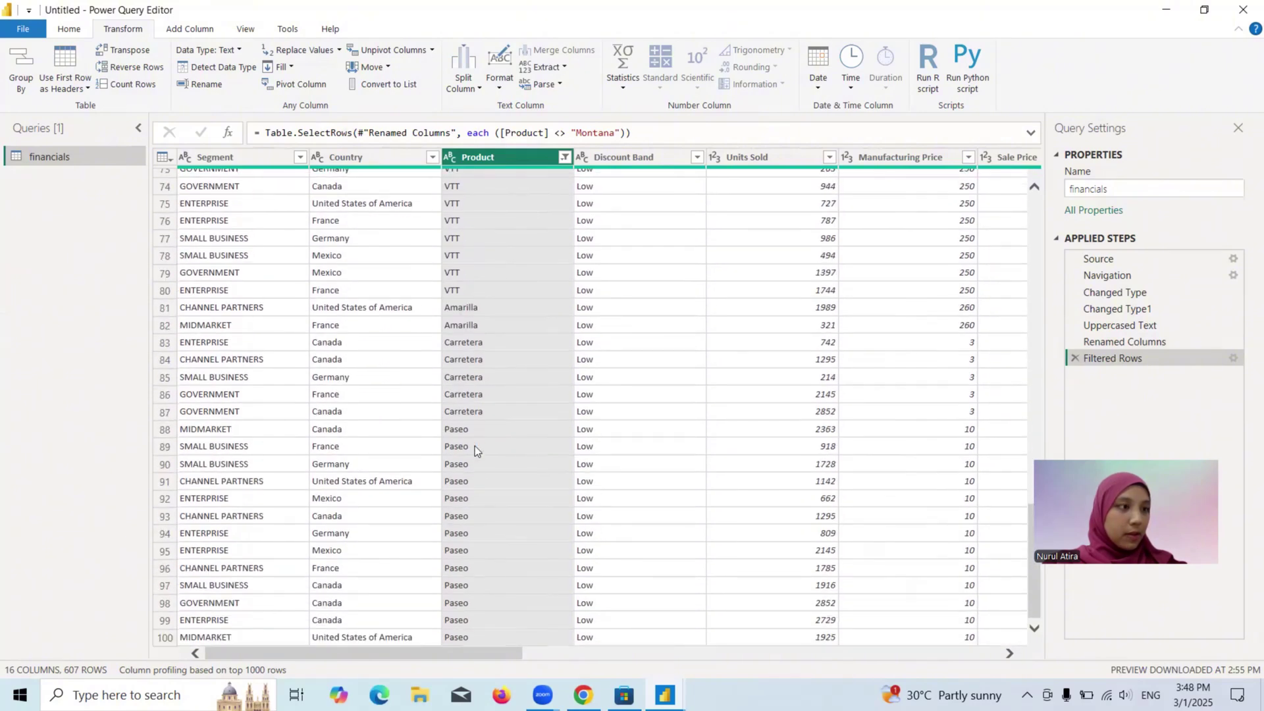
scroll(476, 445, "up", 10)
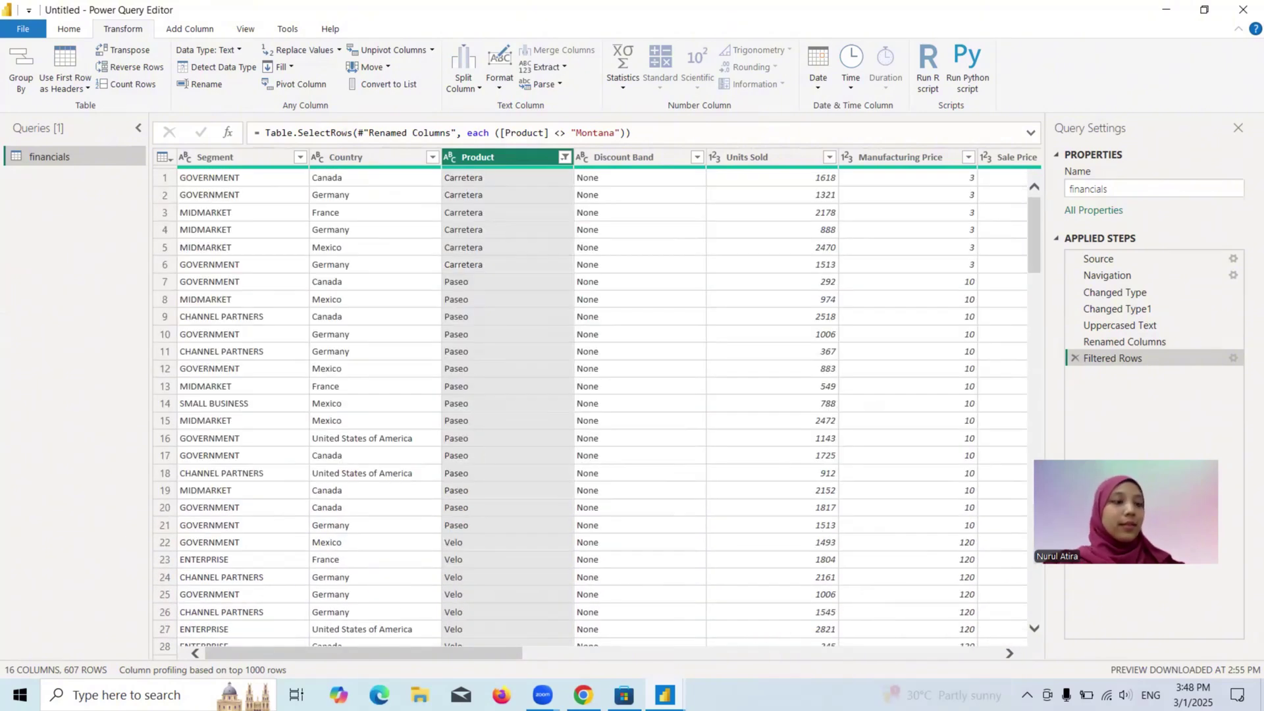
Check the next training slide in Chrome, and back in Power Query Editor close and apply the query changes to the report
left_click(582, 695)
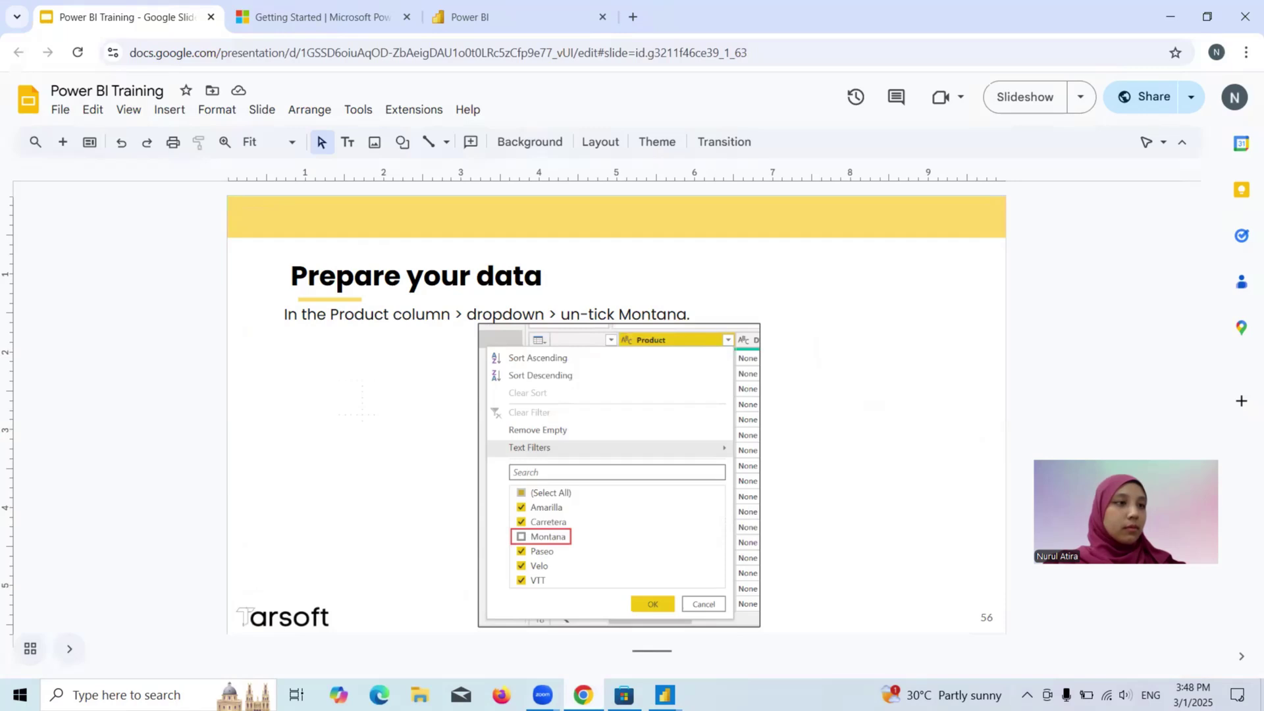
key("Down")
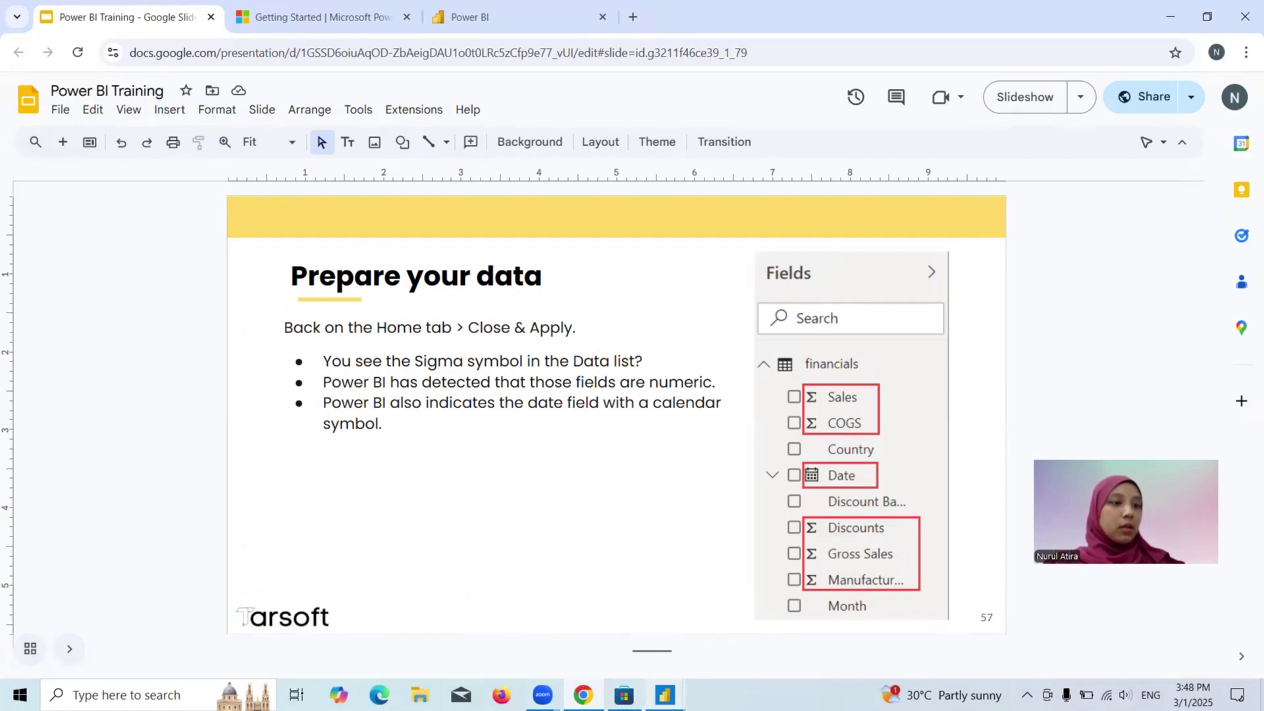
mouse_move(665, 695)
left_click(710, 627)
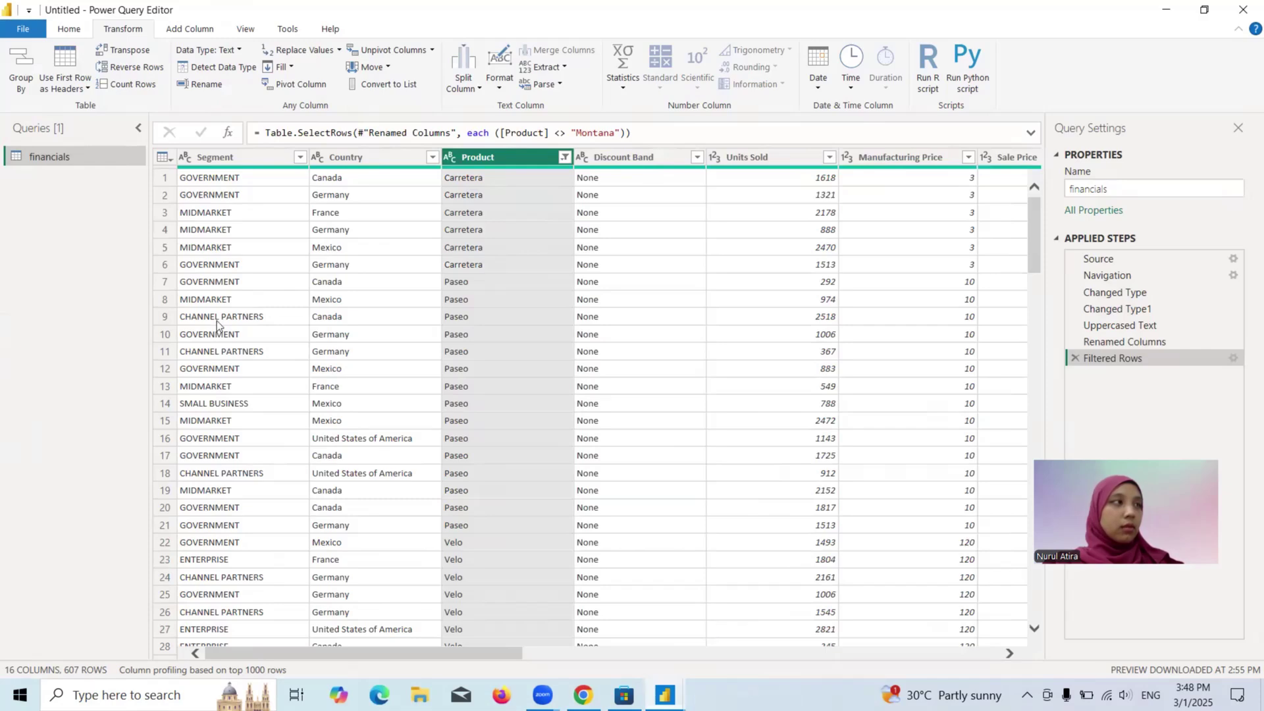
left_click(69, 28)
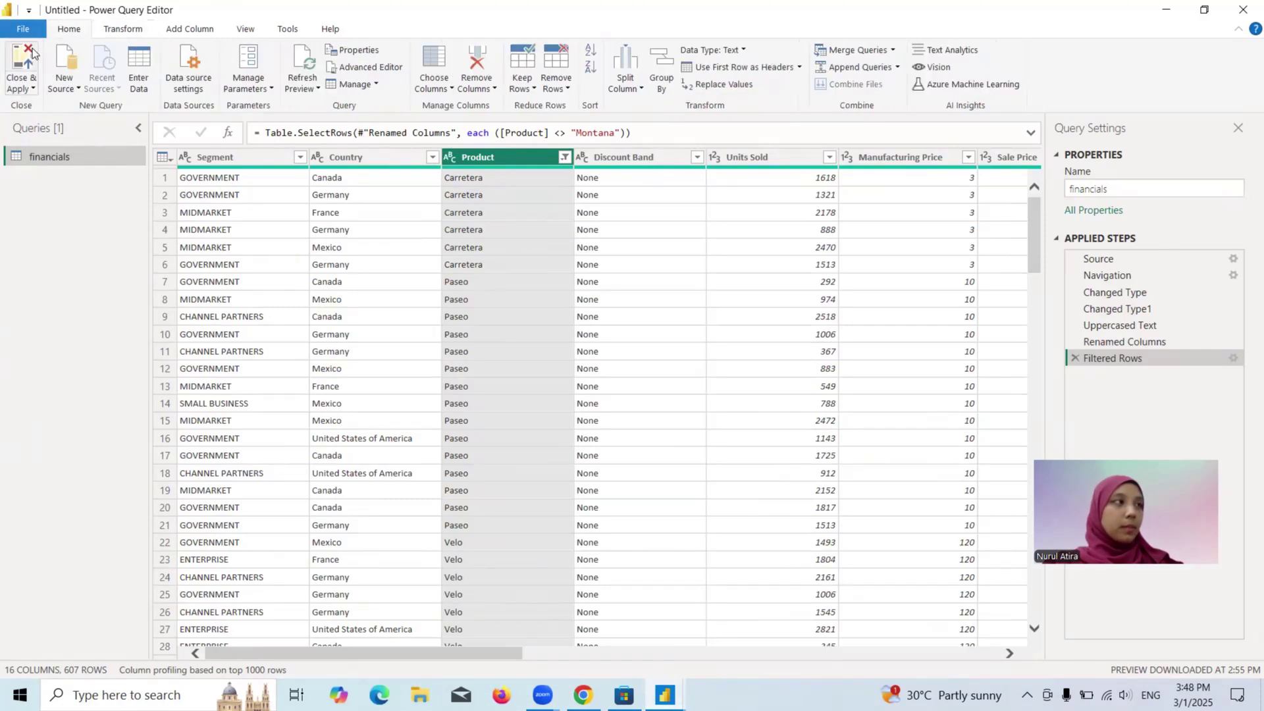
left_click(32, 53)
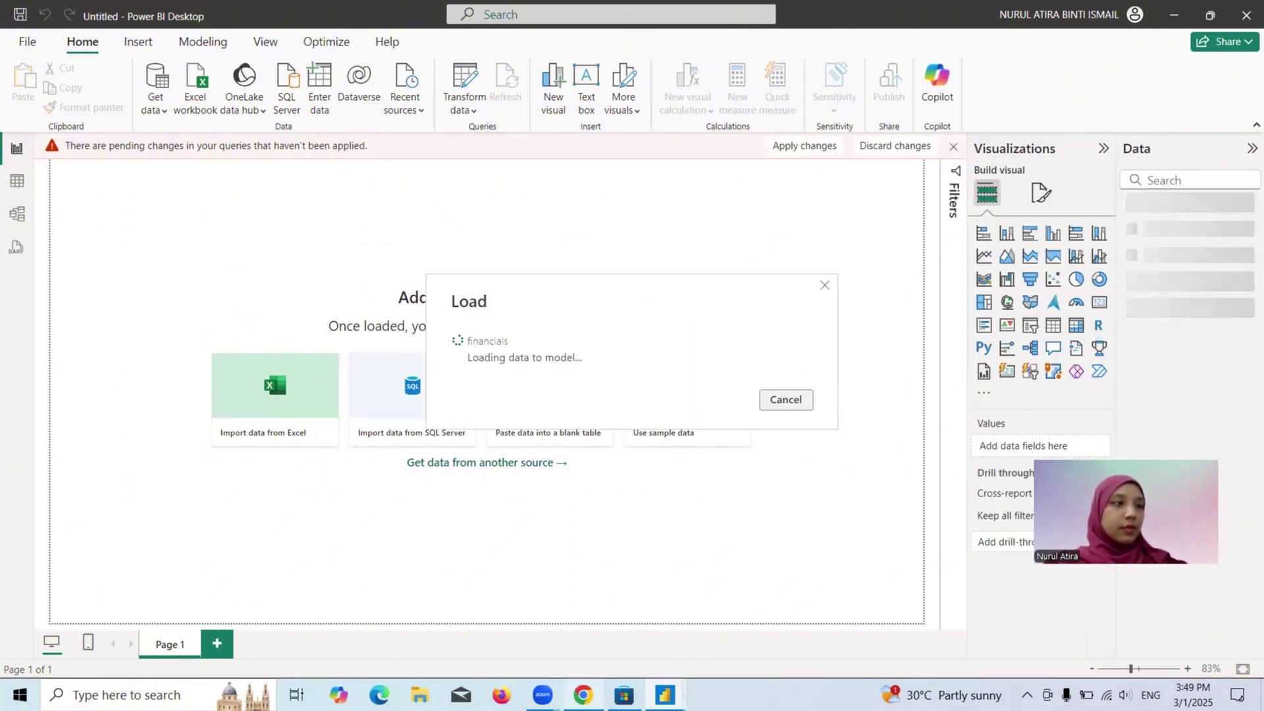
Consult the slide on field symbols in Chrome, and back in Power BI Desktop expand the financials table's field list
key("alt+Tab")
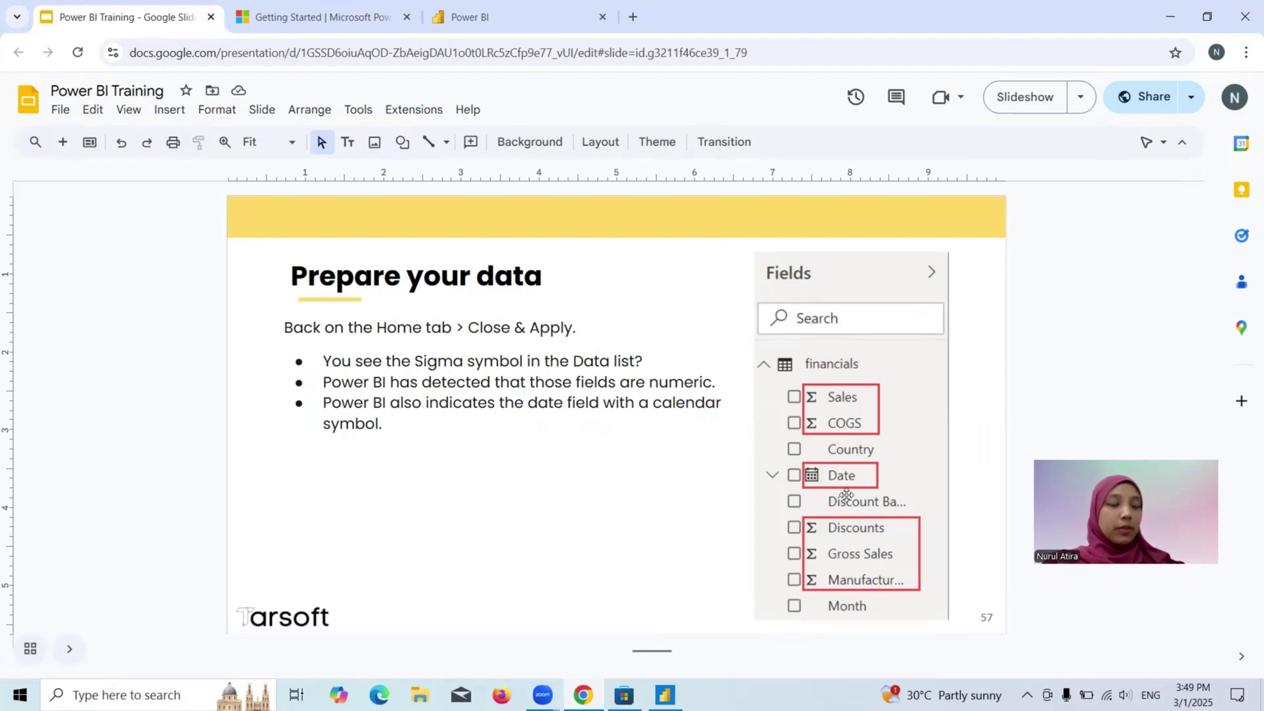
key("alt+Tab")
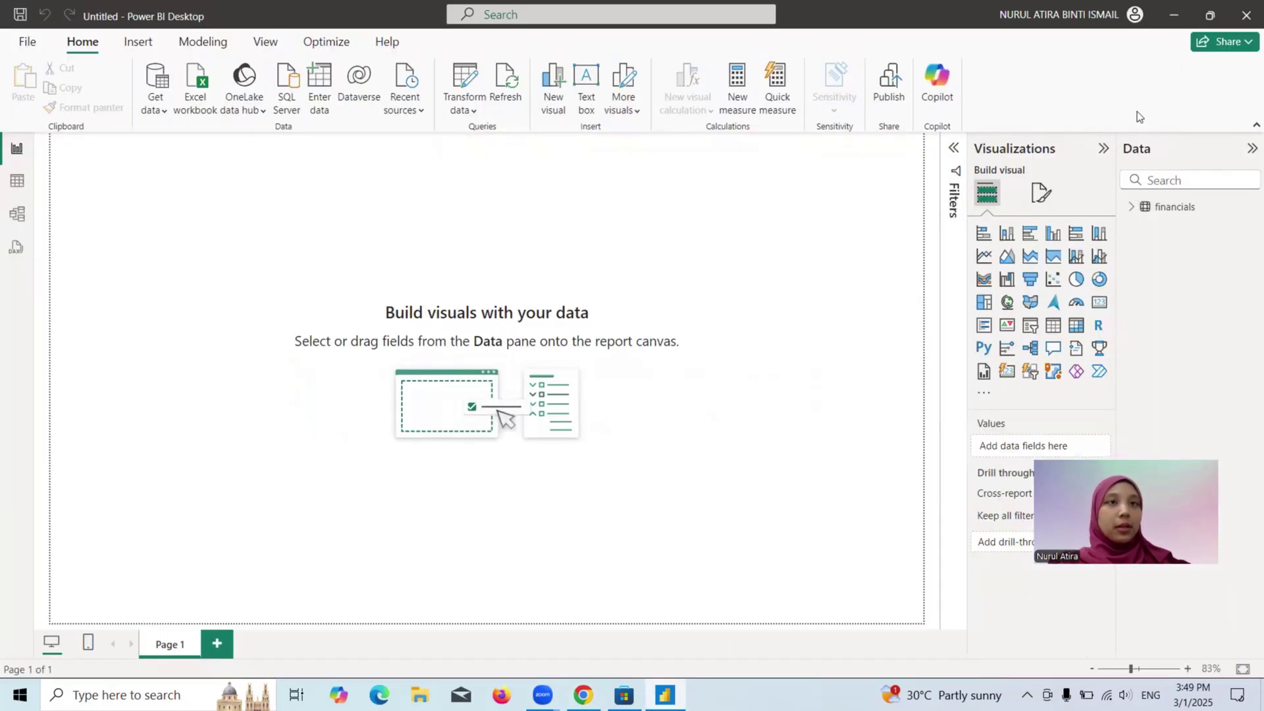
left_click(1133, 208)
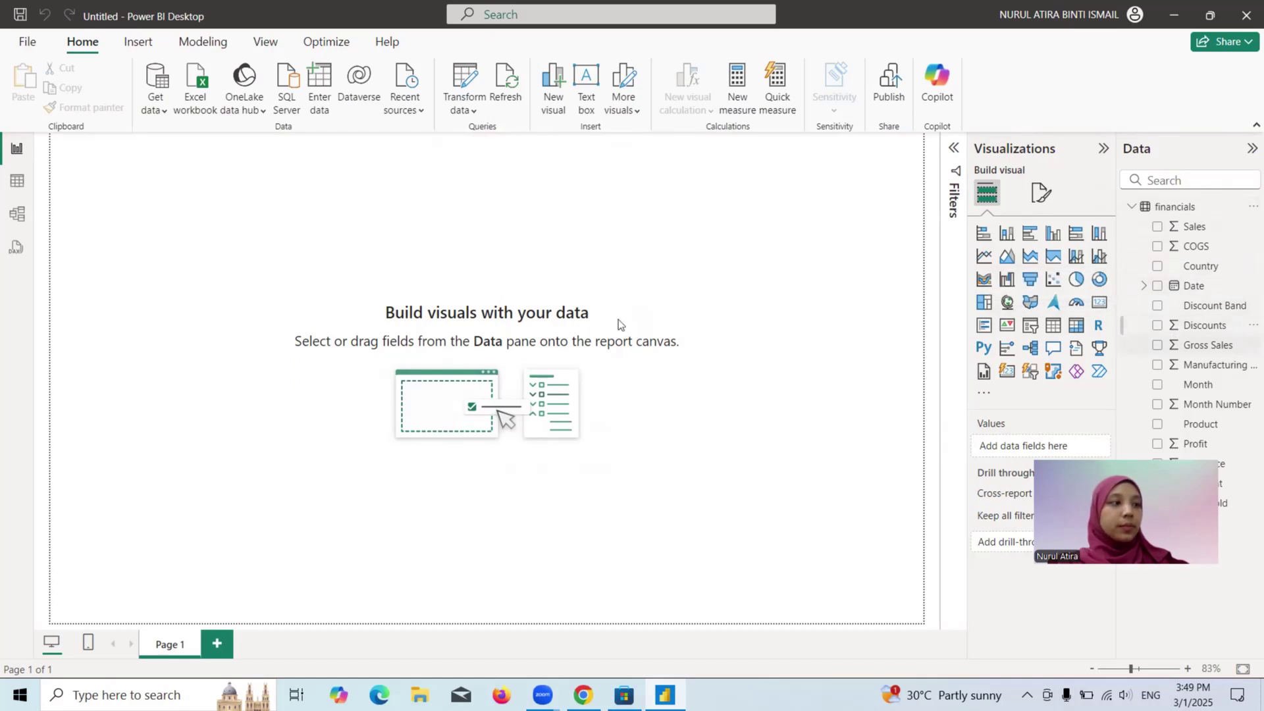
Switch to Chrome, advance to the slide on creating a new measure, and return to Power BI Desktop
left_click(577, 690)
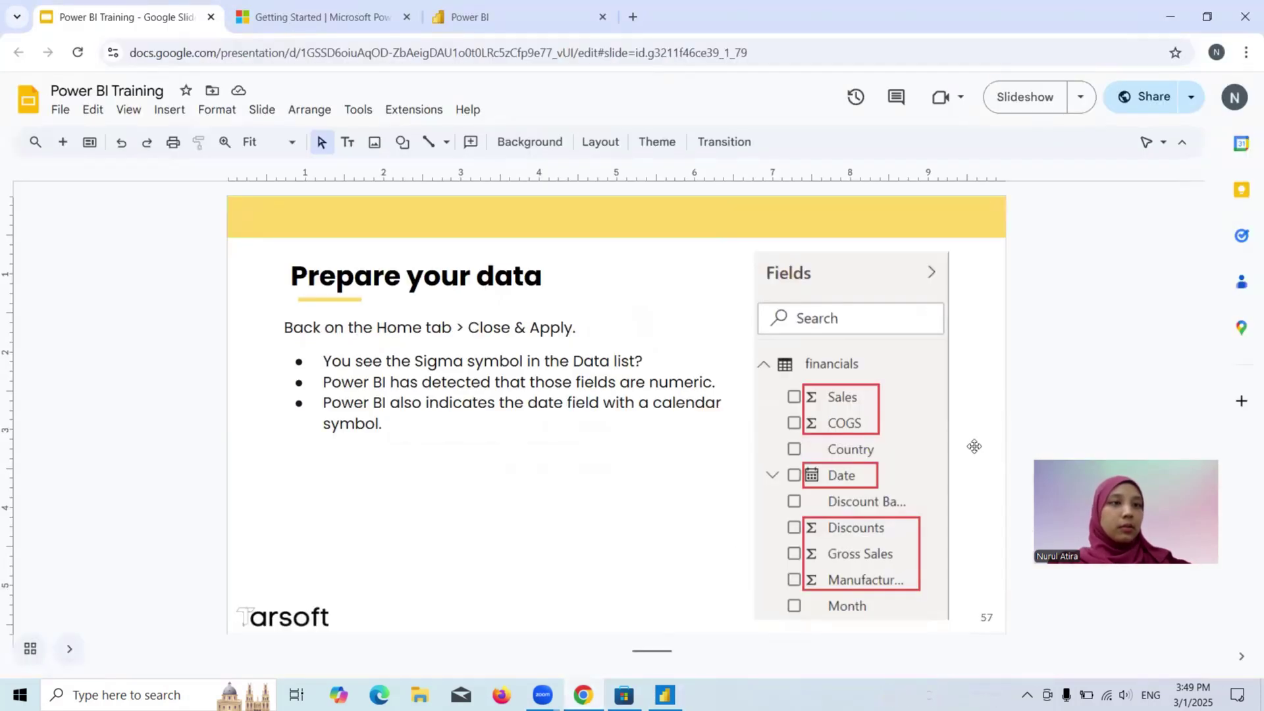
scroll(798, 419, "down", 1)
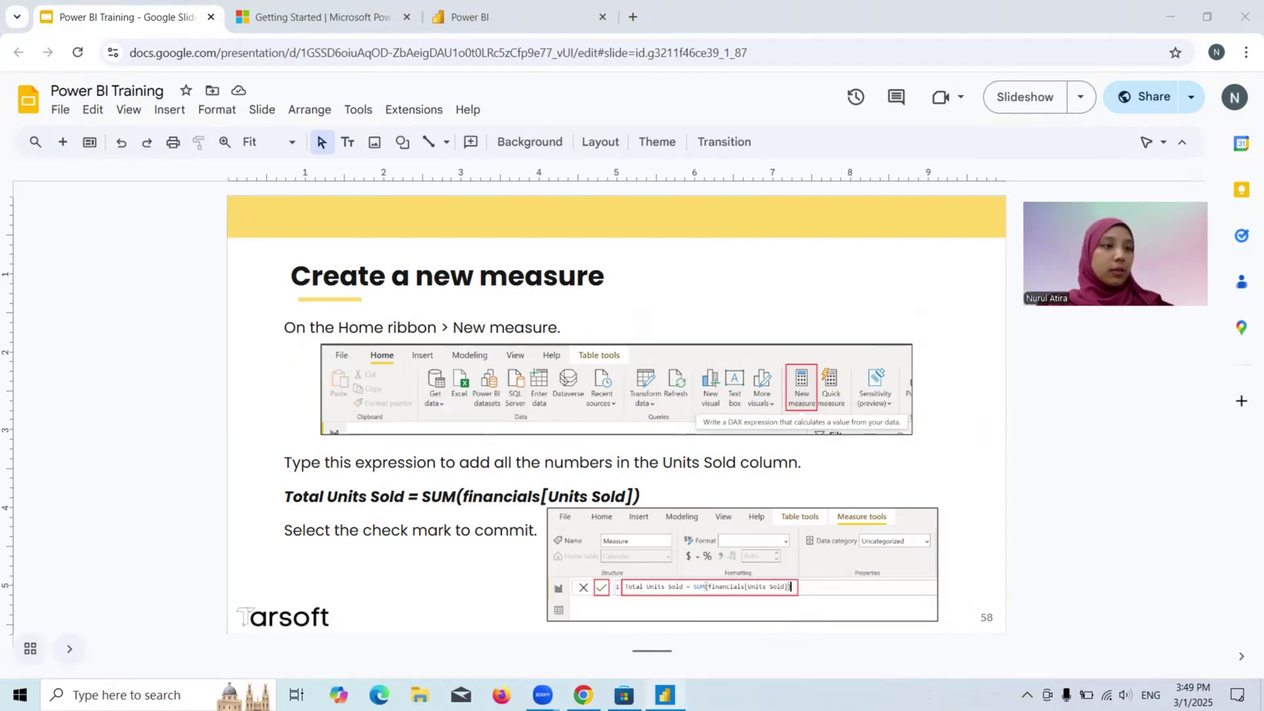
mouse_move(665, 694)
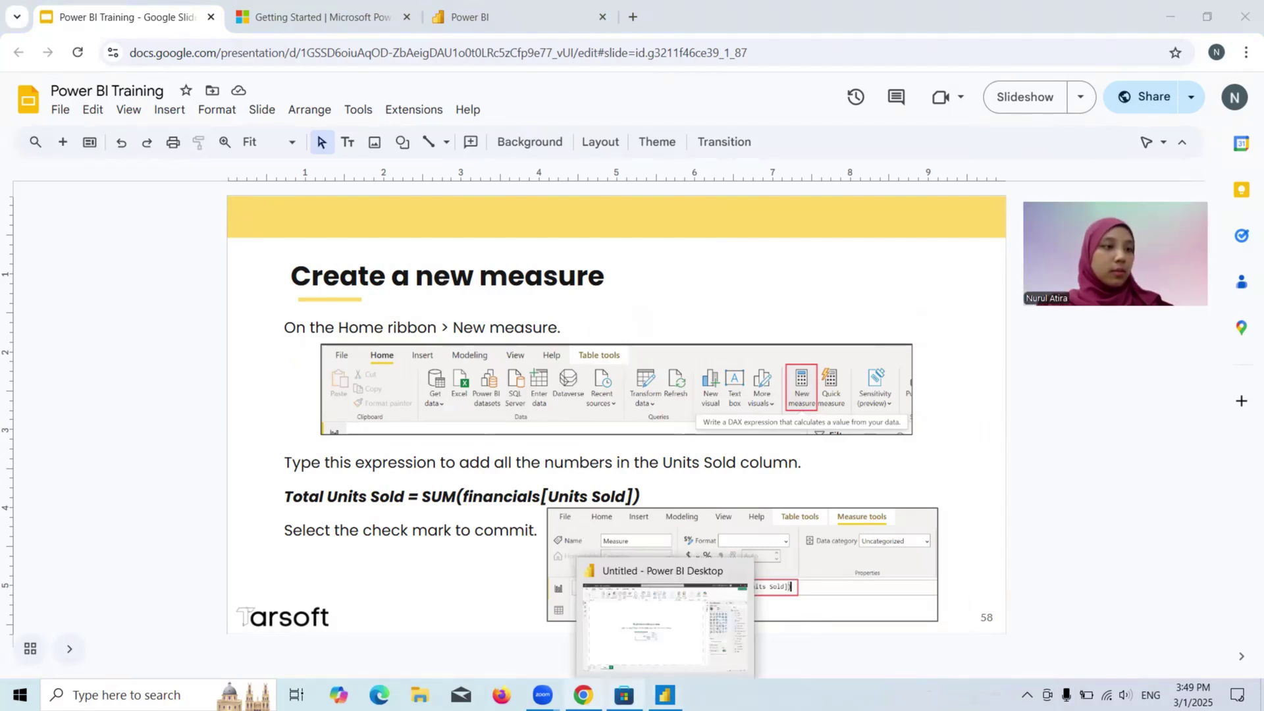
left_click(693, 646)
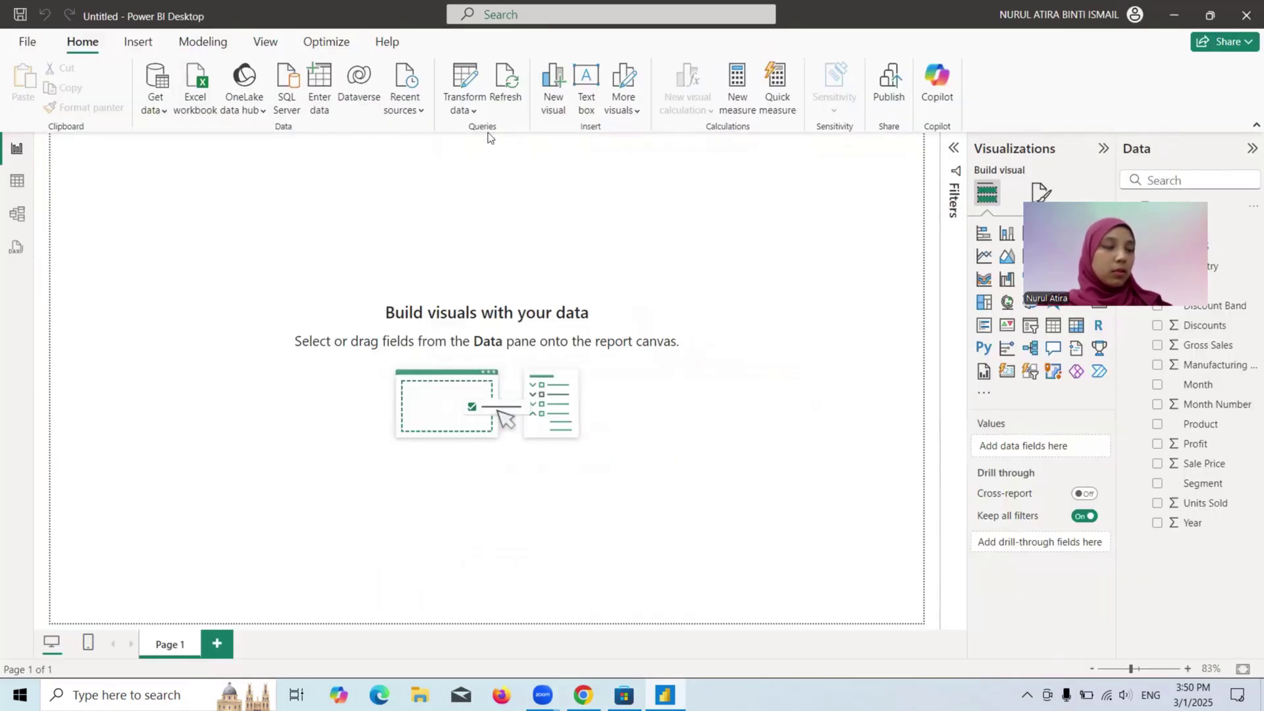
Create the measure Total Units Sold = SUM(financials[Units Sold]) with the expression copied from the slide in Chrome, and widen the Data pane
left_click(736, 99)
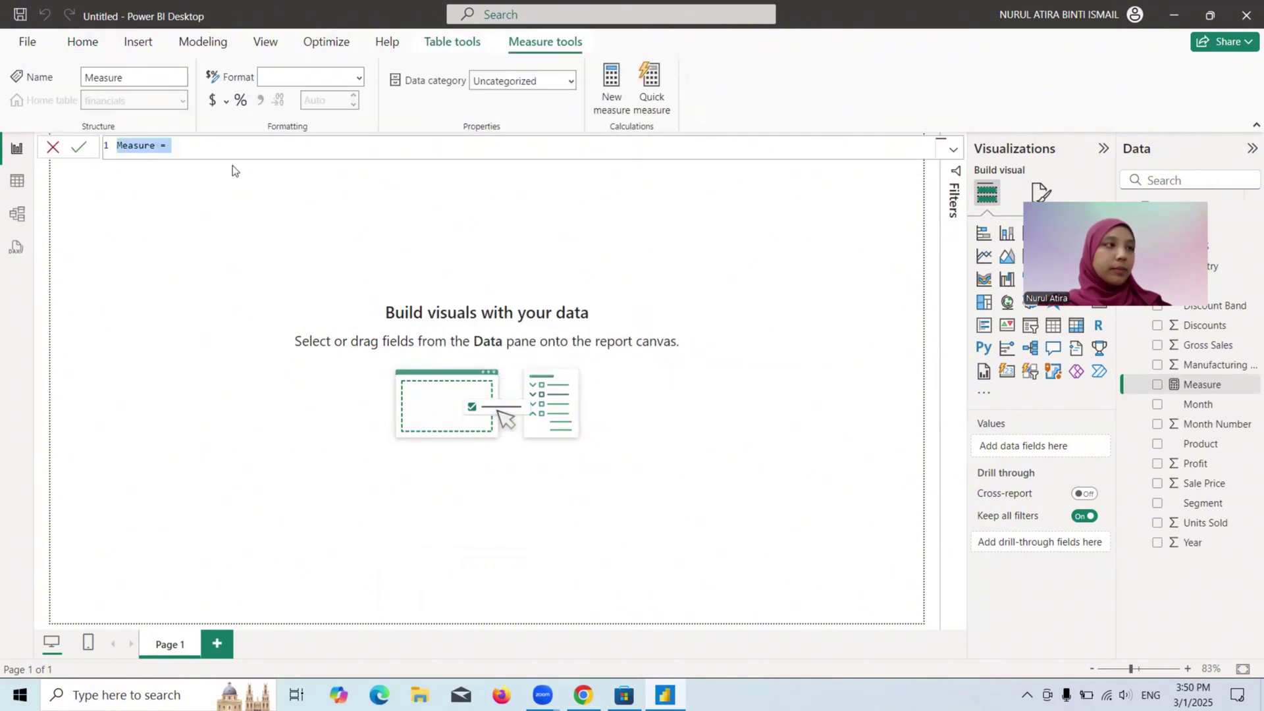
key("BackSpace")
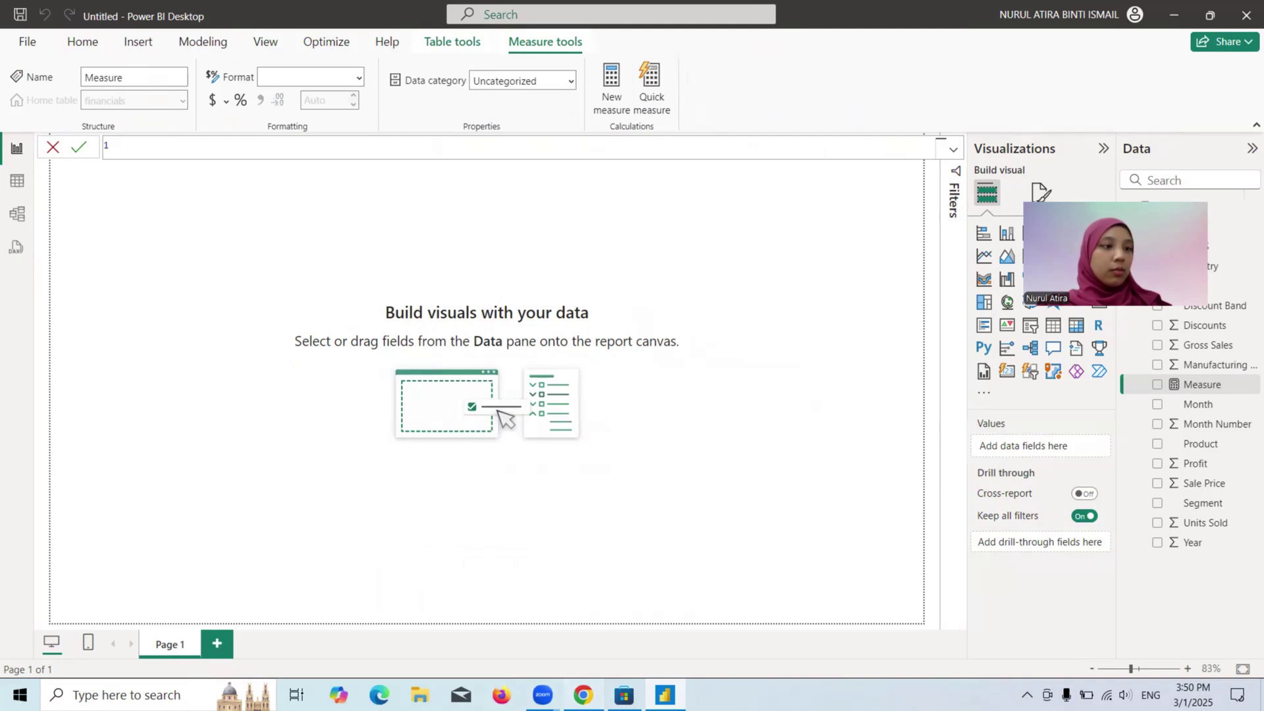
key("alt+Tab")
triple_click(464, 495)
key("ctrl+c")
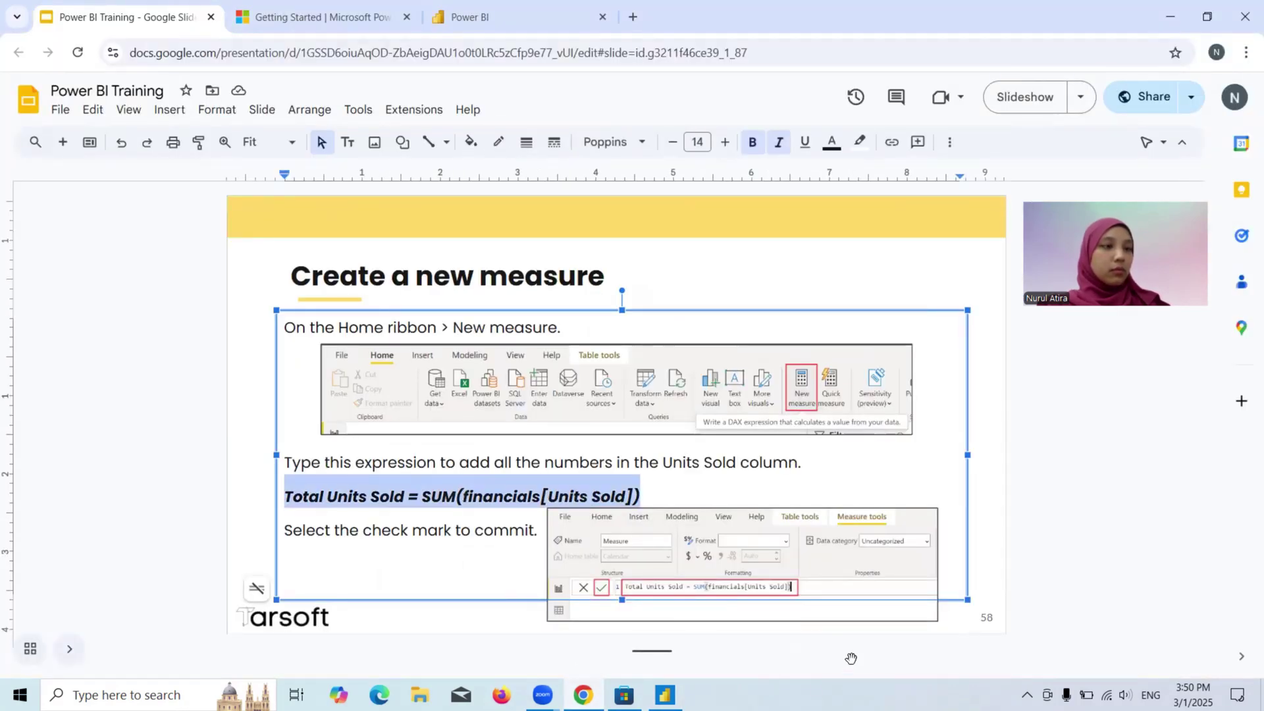
left_click(1092, 587)
key("alt+Tab")
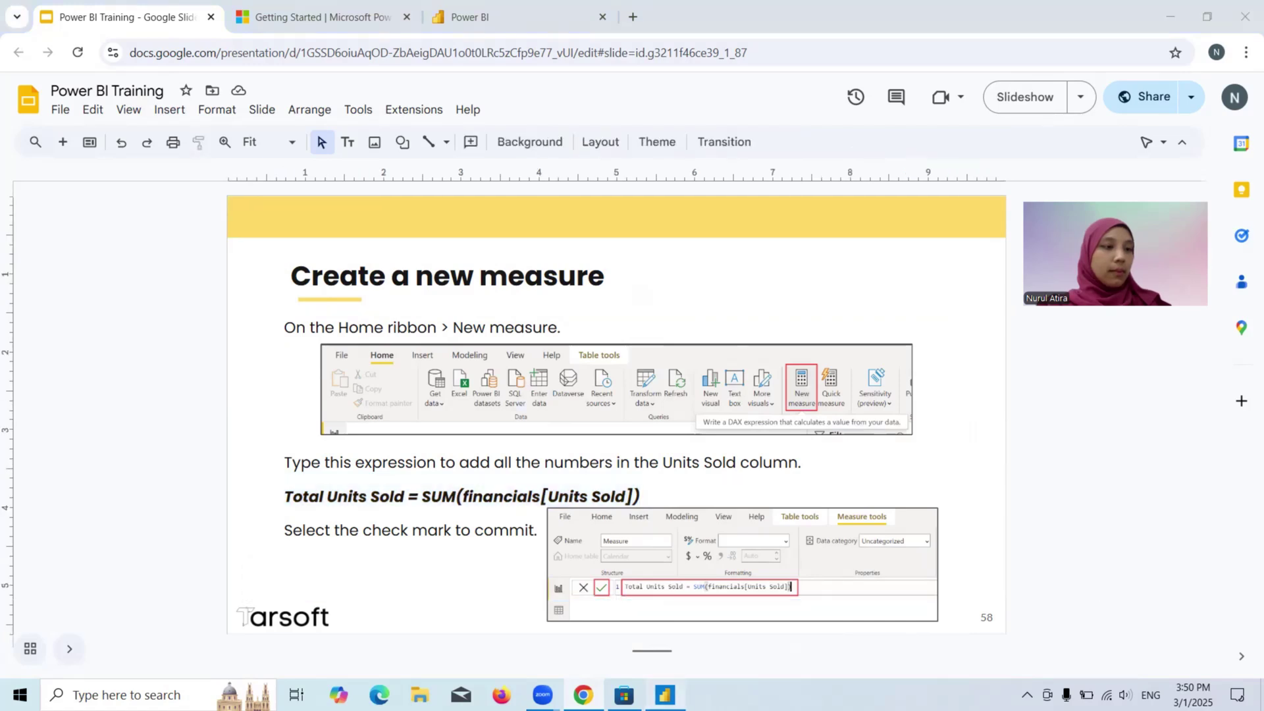
key("ctrl+v")
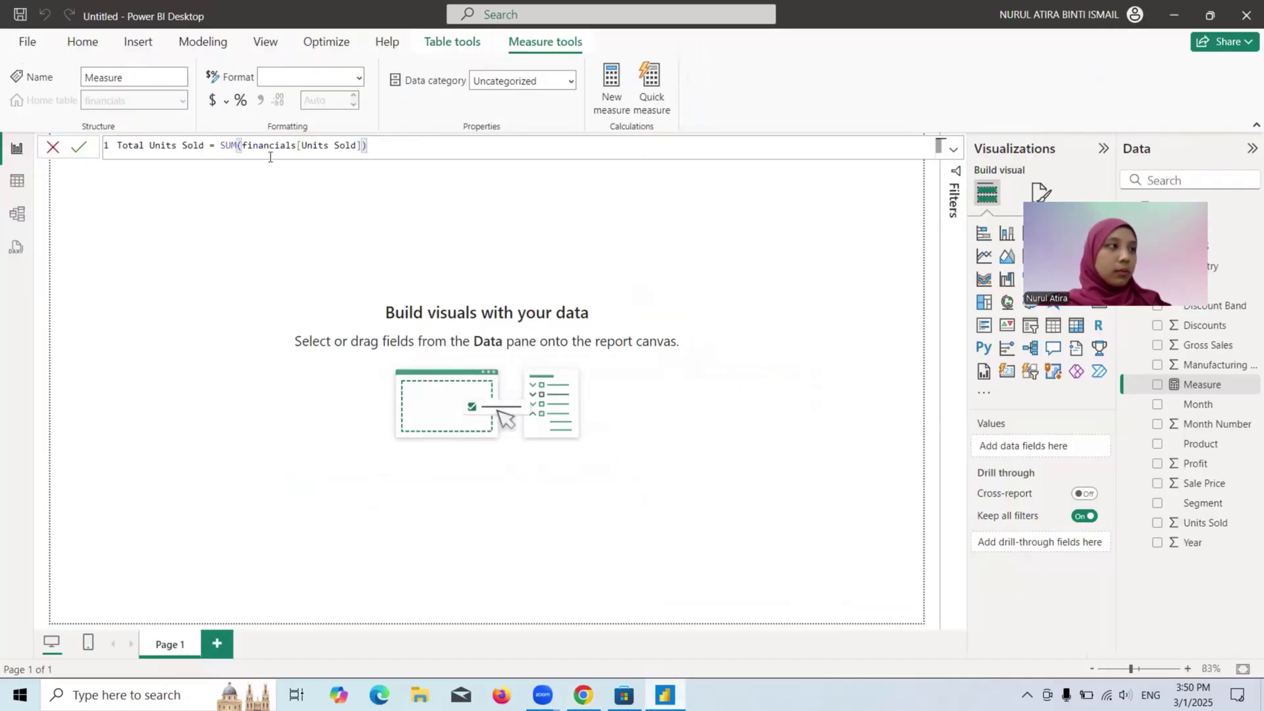
left_click(80, 149)
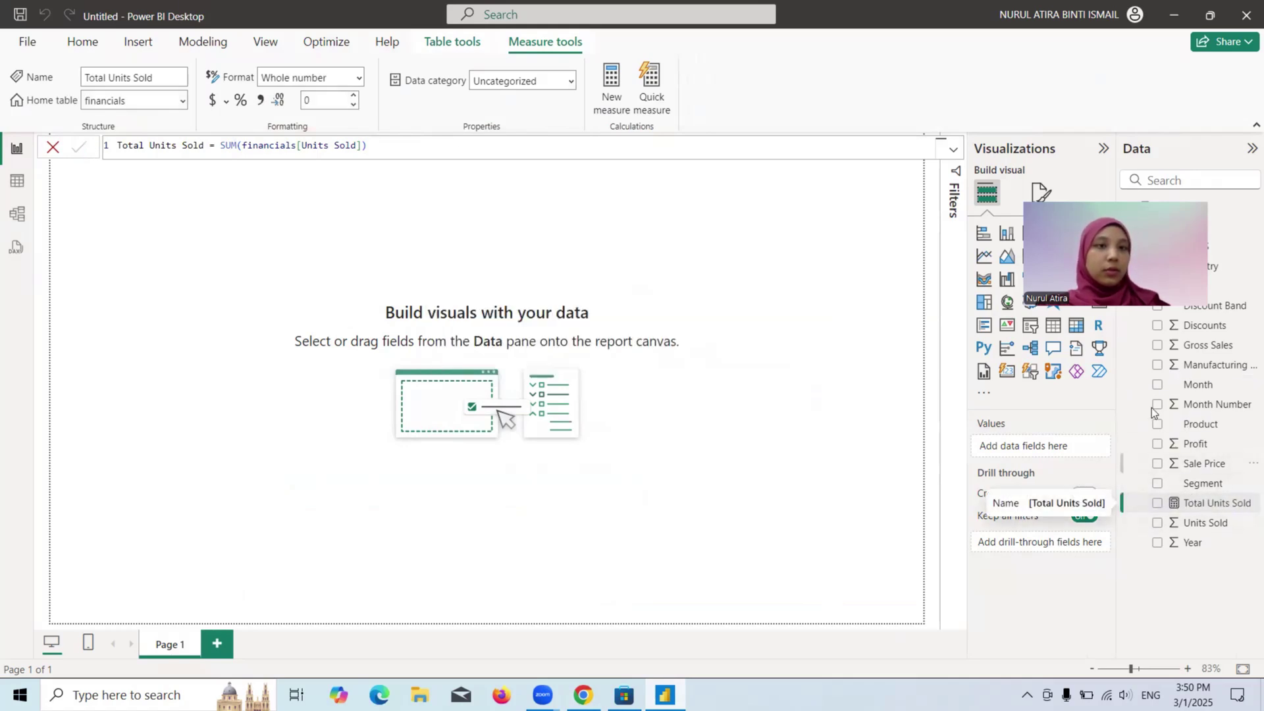
left_click_drag(1117, 395, 1081, 395)
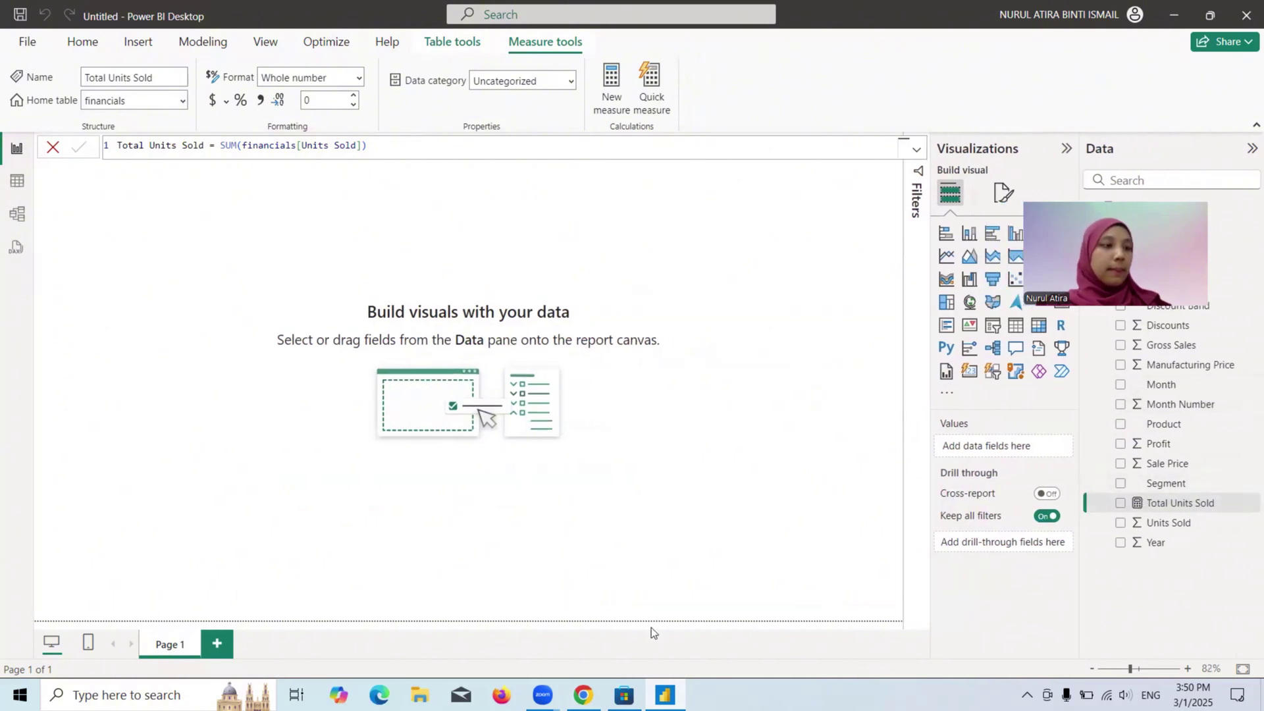
Check the slide on creating a new table in Chrome, and back in Power BI Desktop's Table view start a new table with an empty formula
left_click(582, 694)
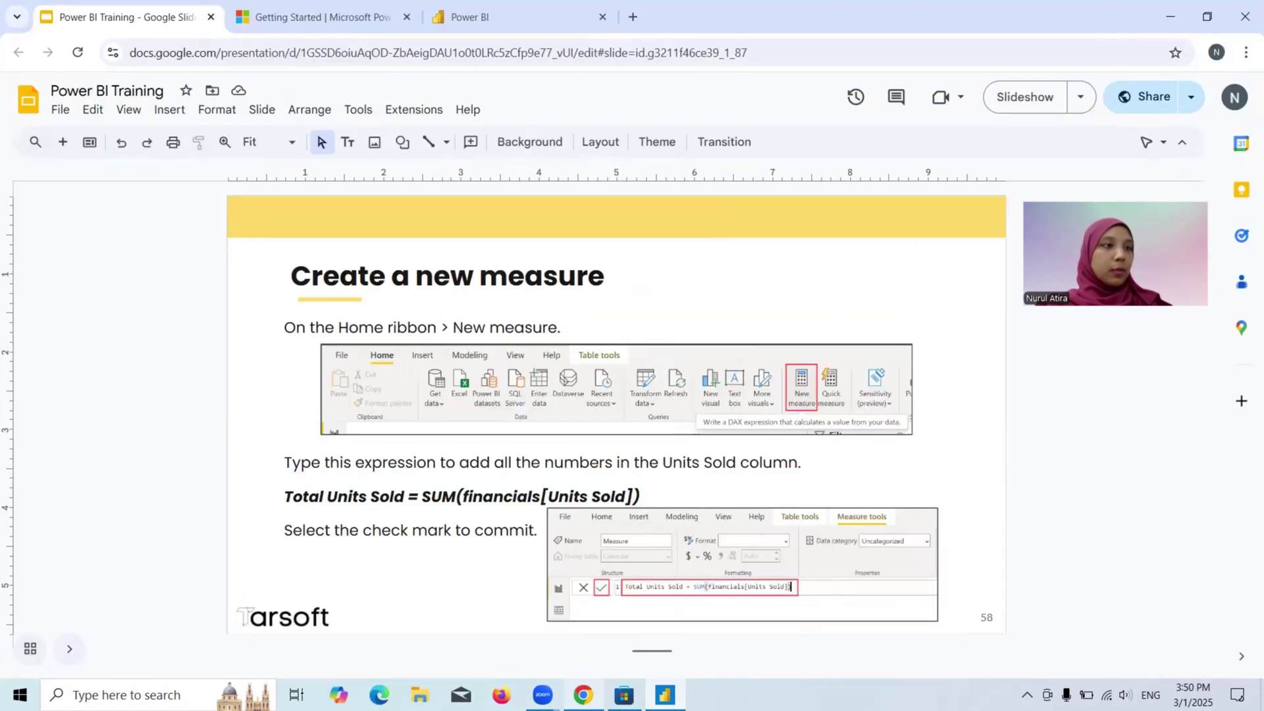
key("Down")
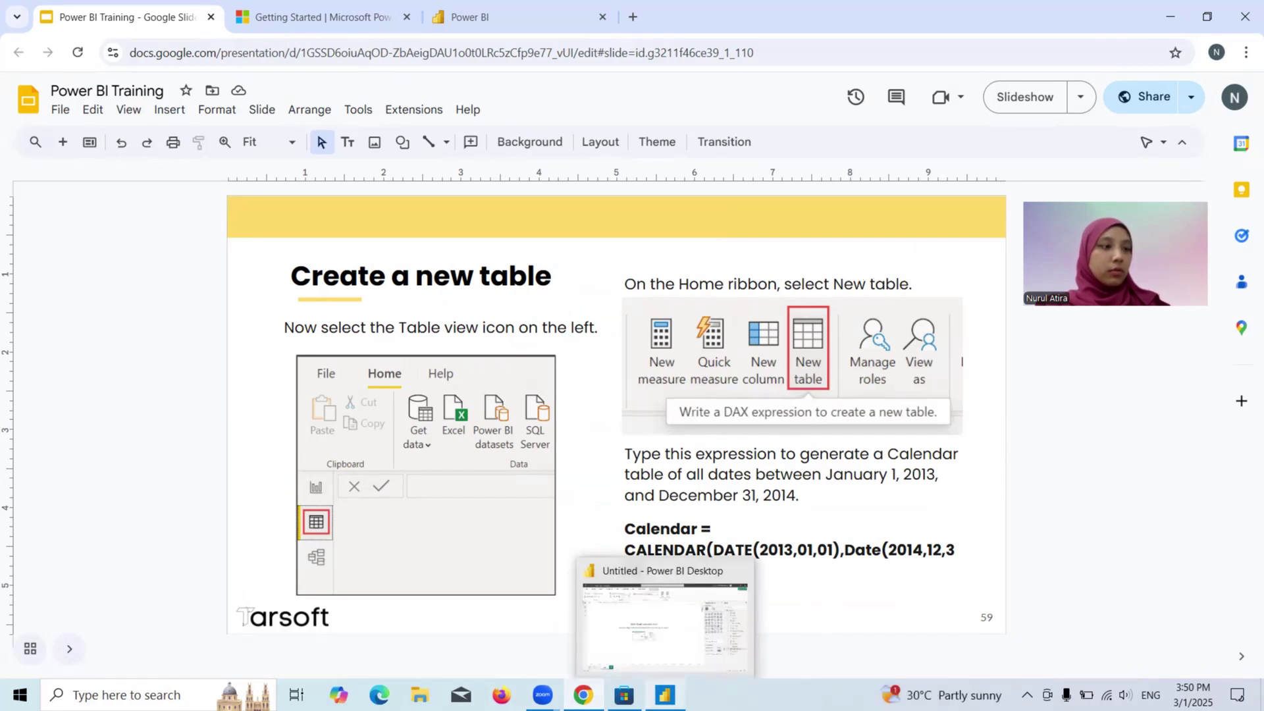
left_click(665, 695)
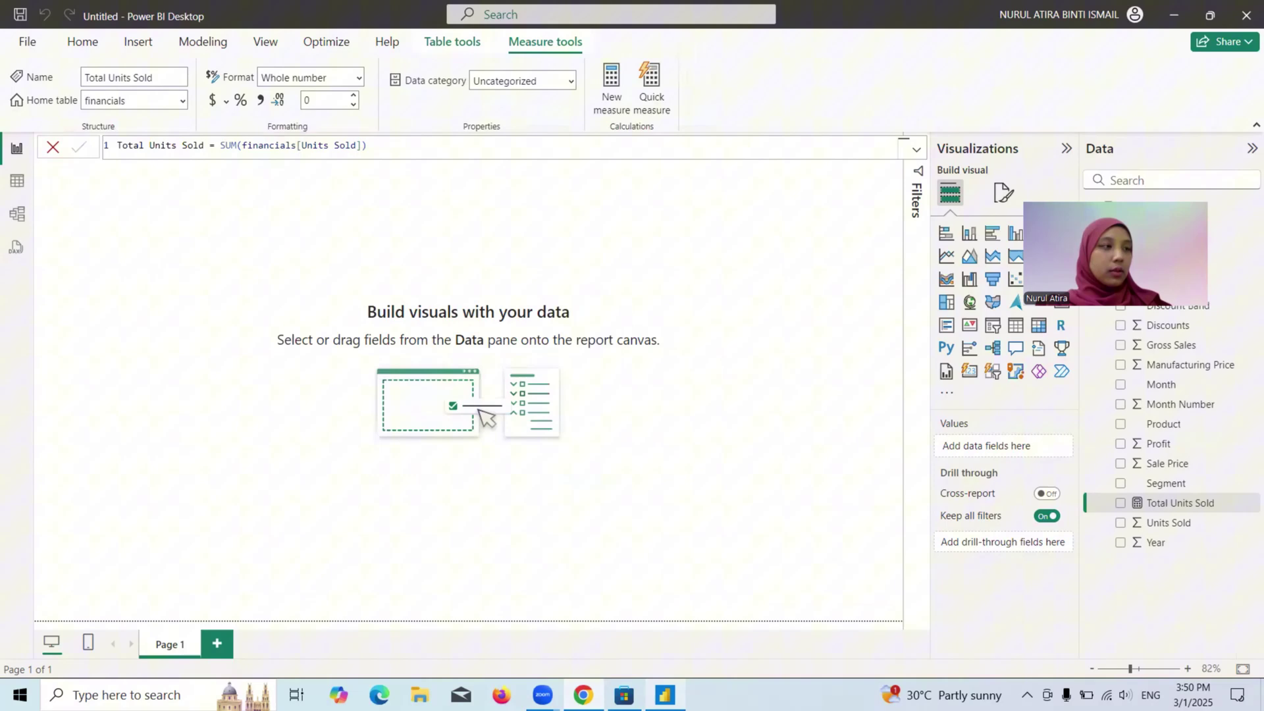
left_click(16, 182)
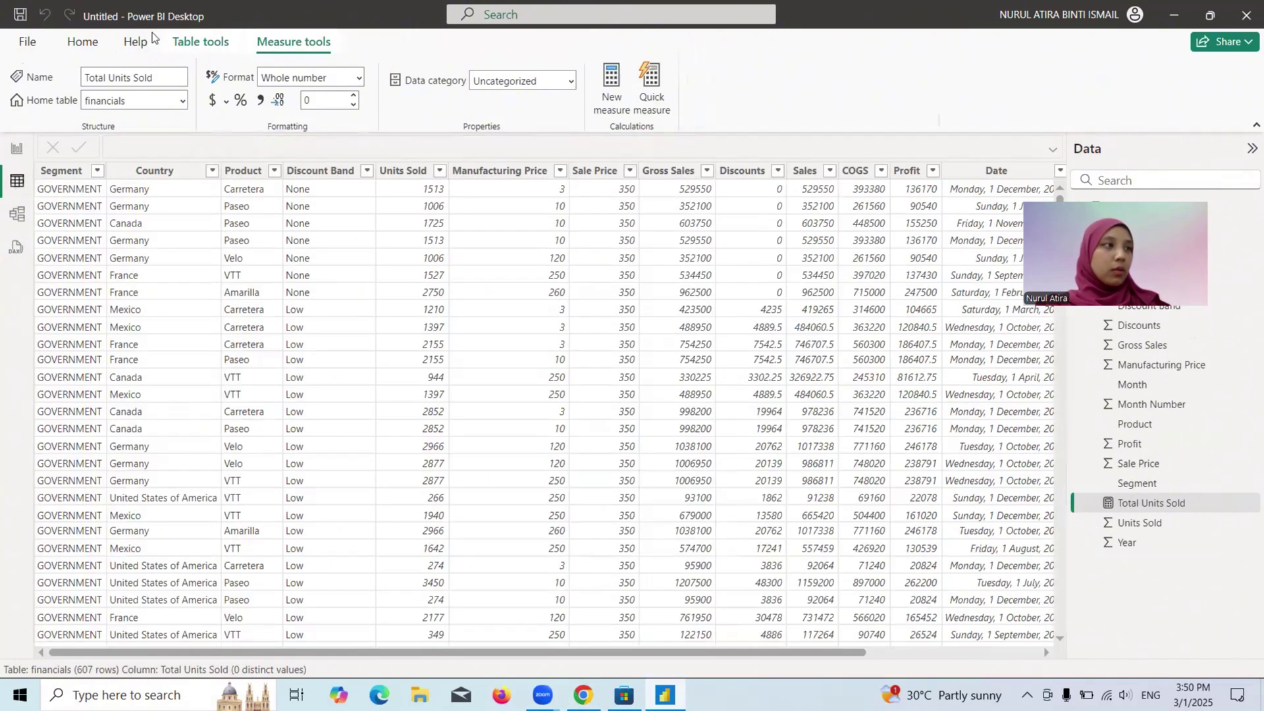
left_click(177, 38)
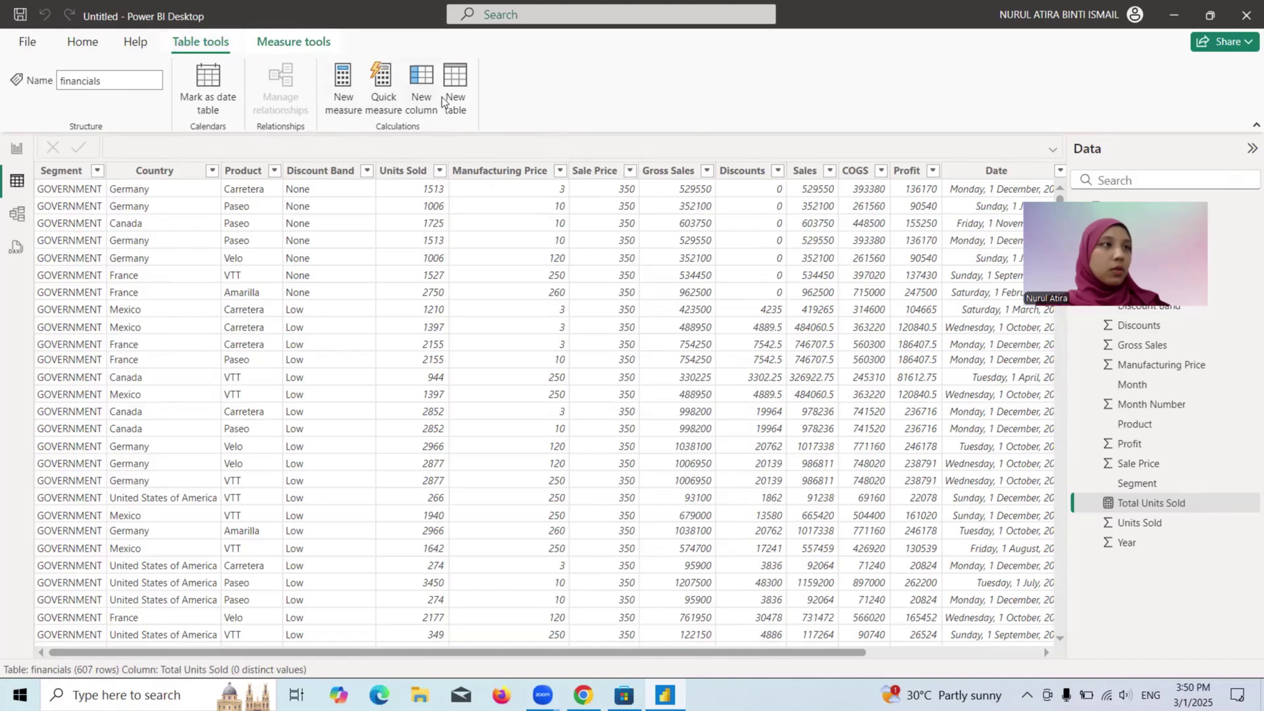
left_click(464, 104)
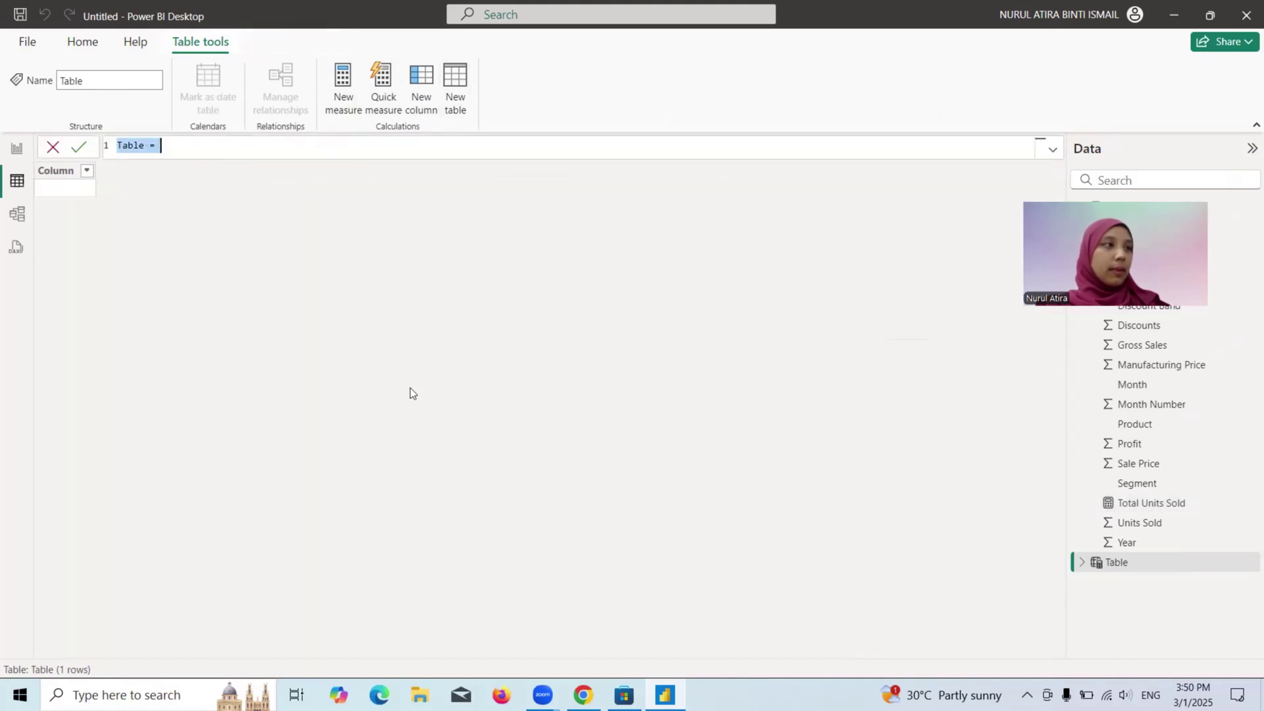
key("BackSpace")
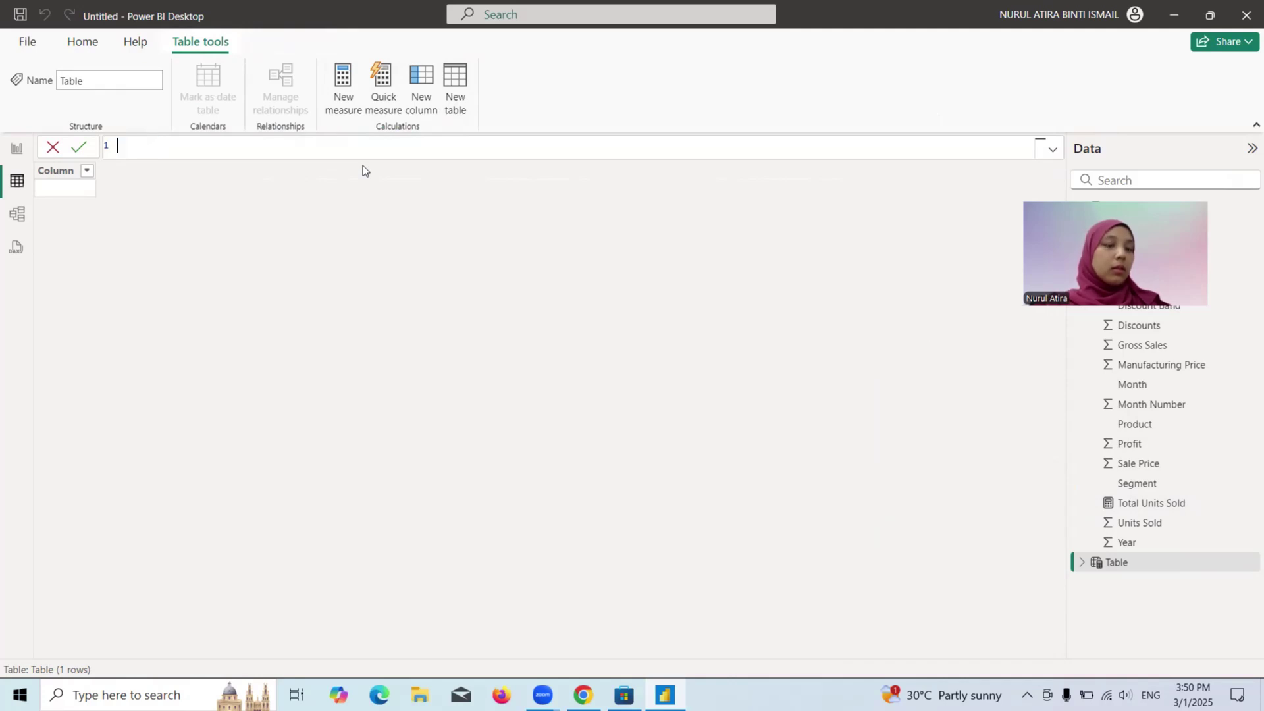
Define the new table as Calendar = CALENDAR(DATE(2013,01,01),Date(2014,12,31)), copying the expression from the slide in Chrome
key("alt+Tab")
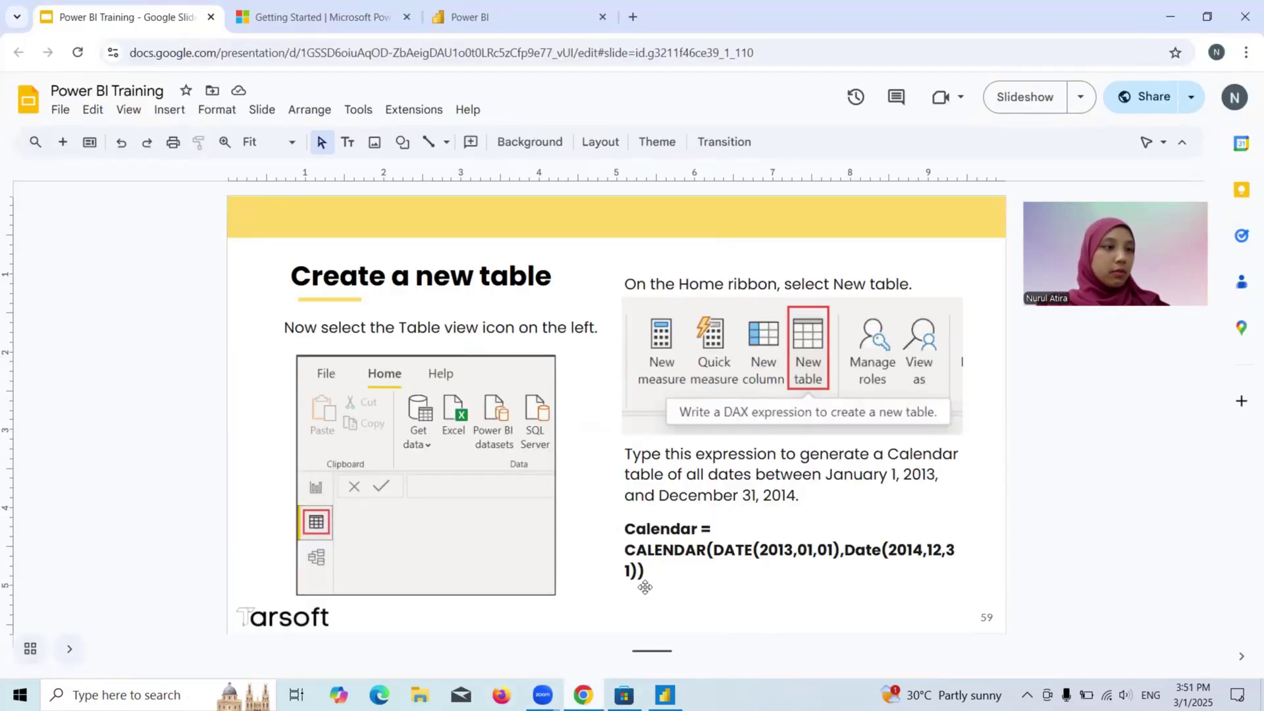
left_click(642, 574)
left_click_drag(642, 574, 621, 532)
key("ctrl+c")
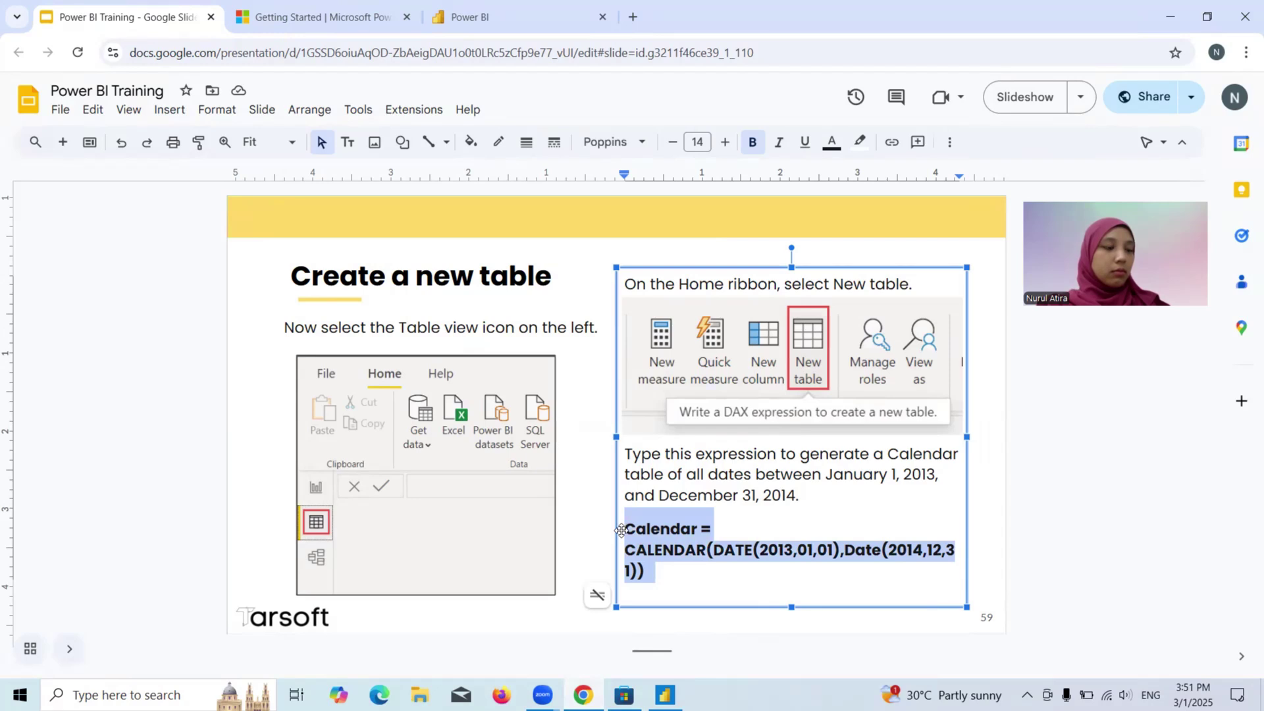
key("alt+Tab")
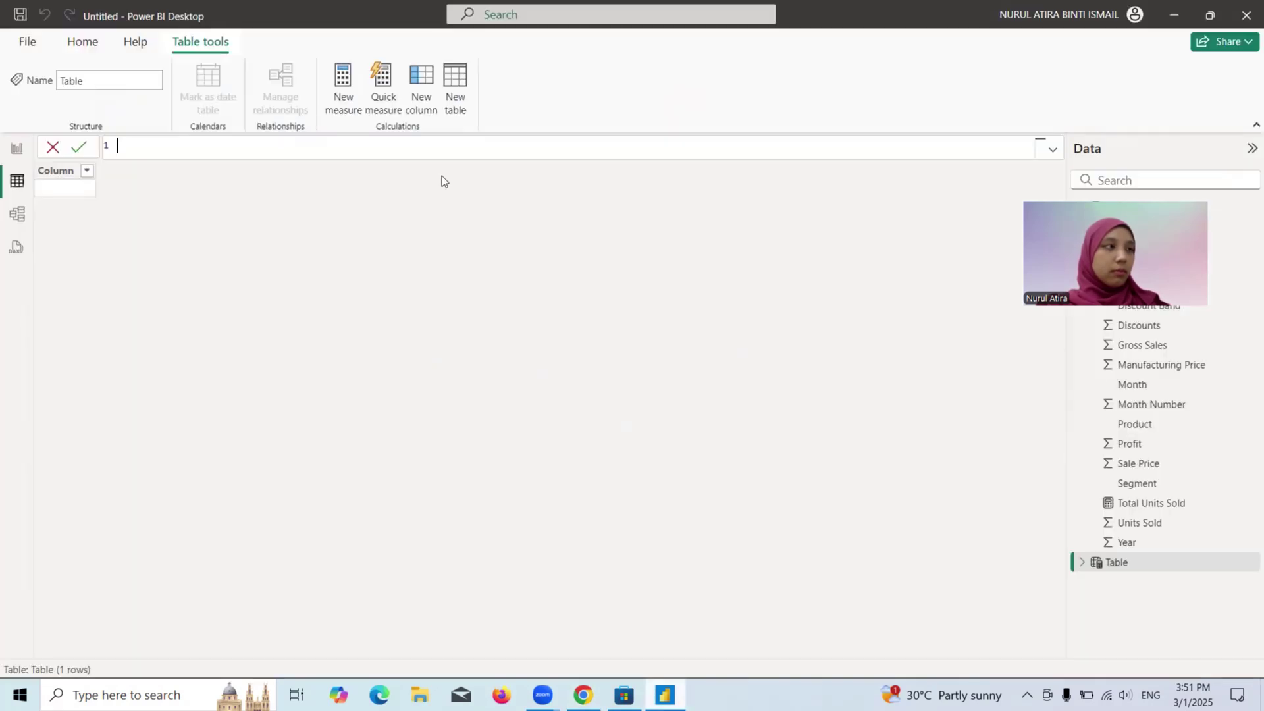
key("ctrl+v")
key("BackSpace")
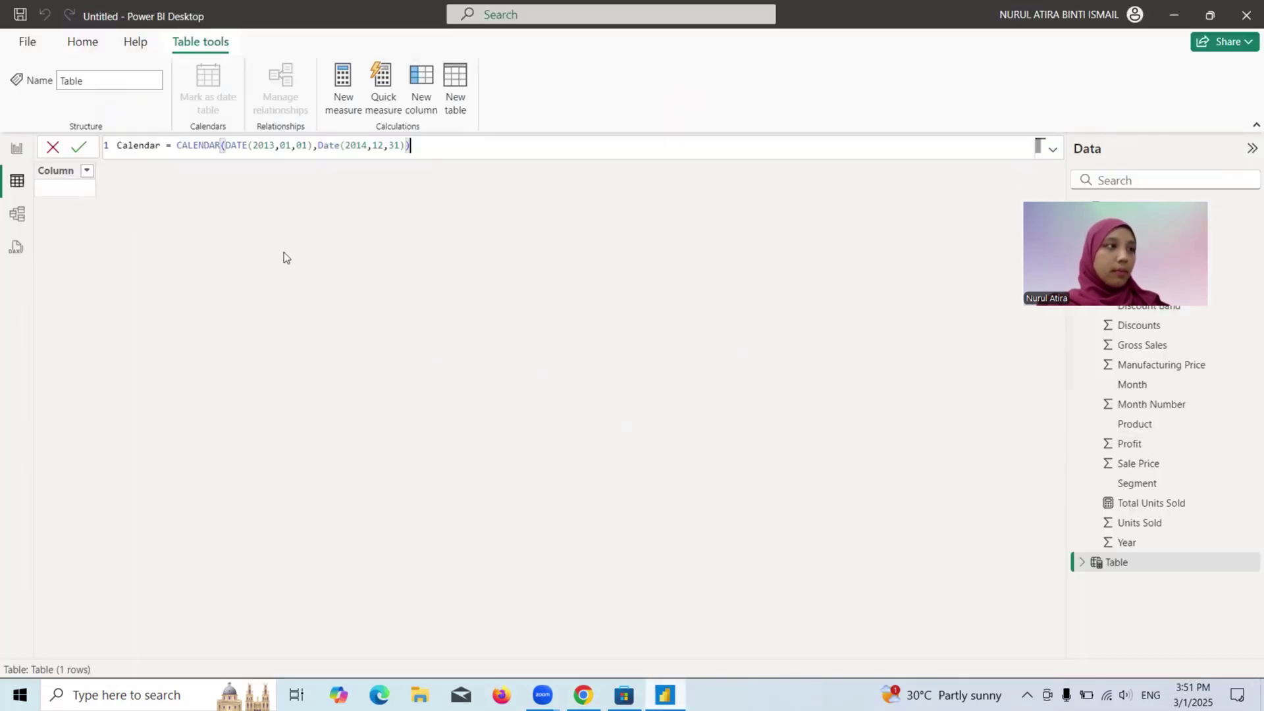
left_click(77, 149)
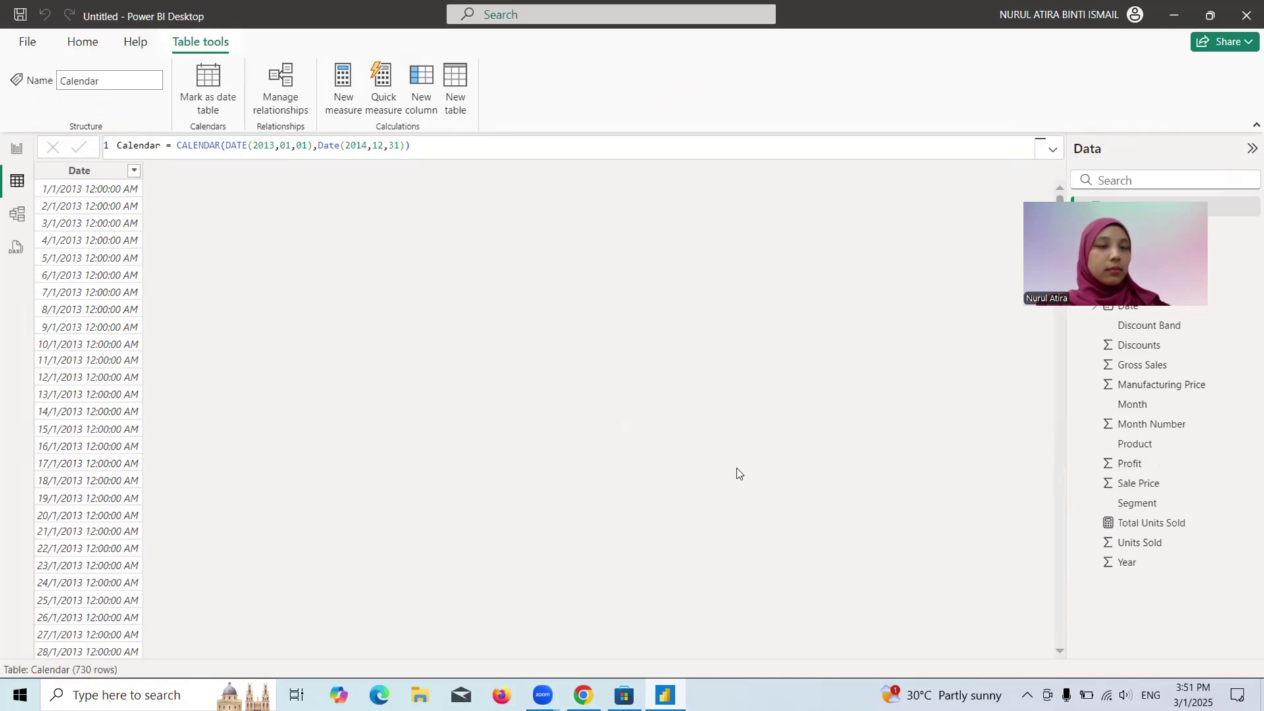
Expand the Calendar table's fields, collapse the financials table, and go back to the Report view
left_click_drag(984, 272, 817, 266)
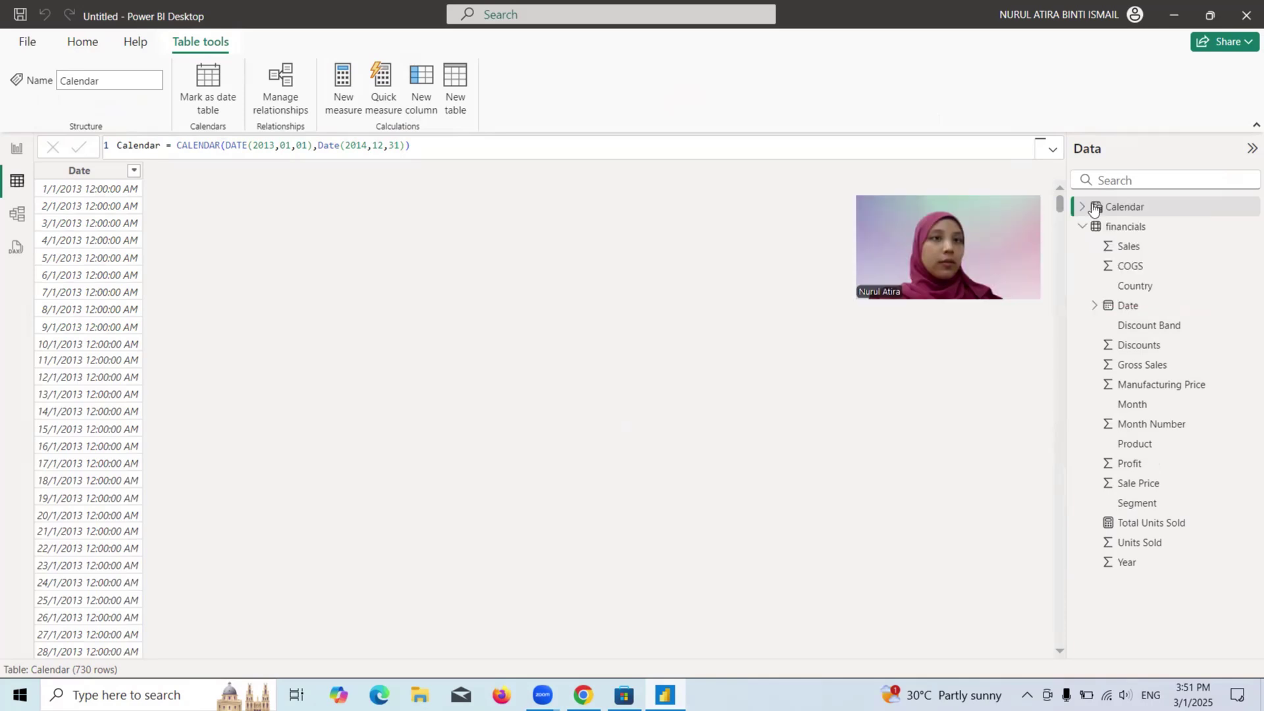
left_click(1084, 207)
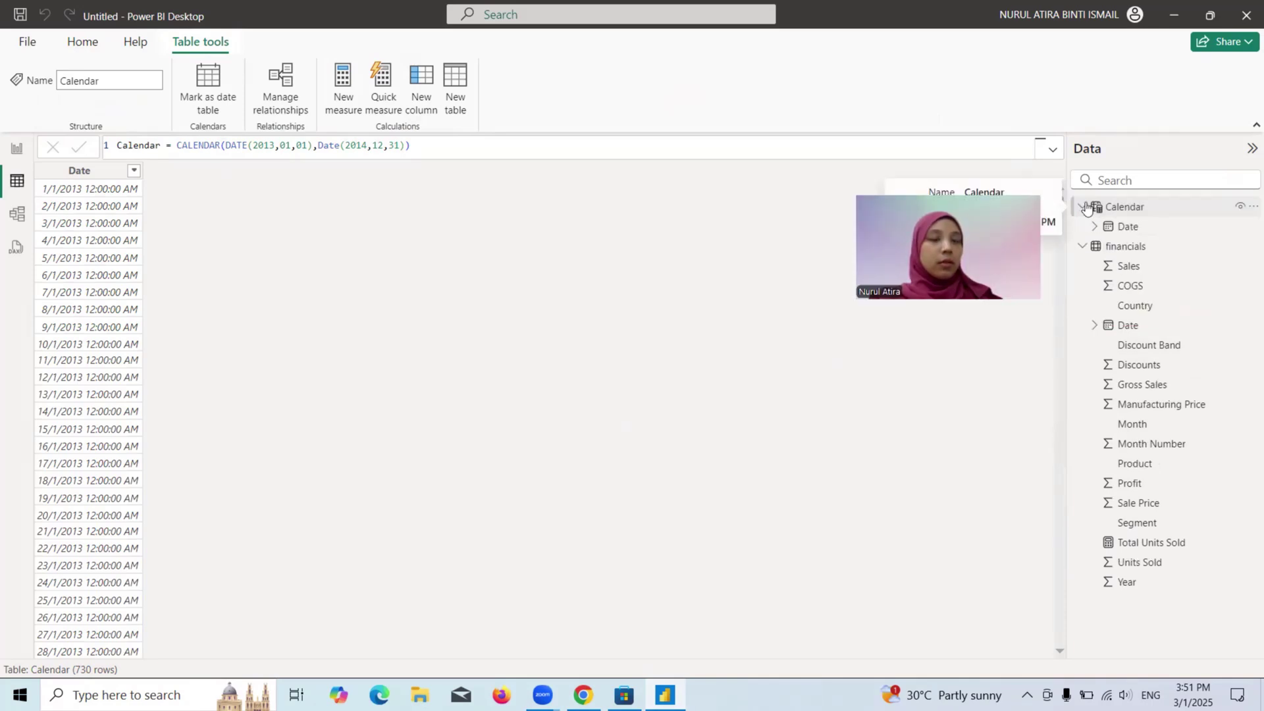
left_click(1083, 247)
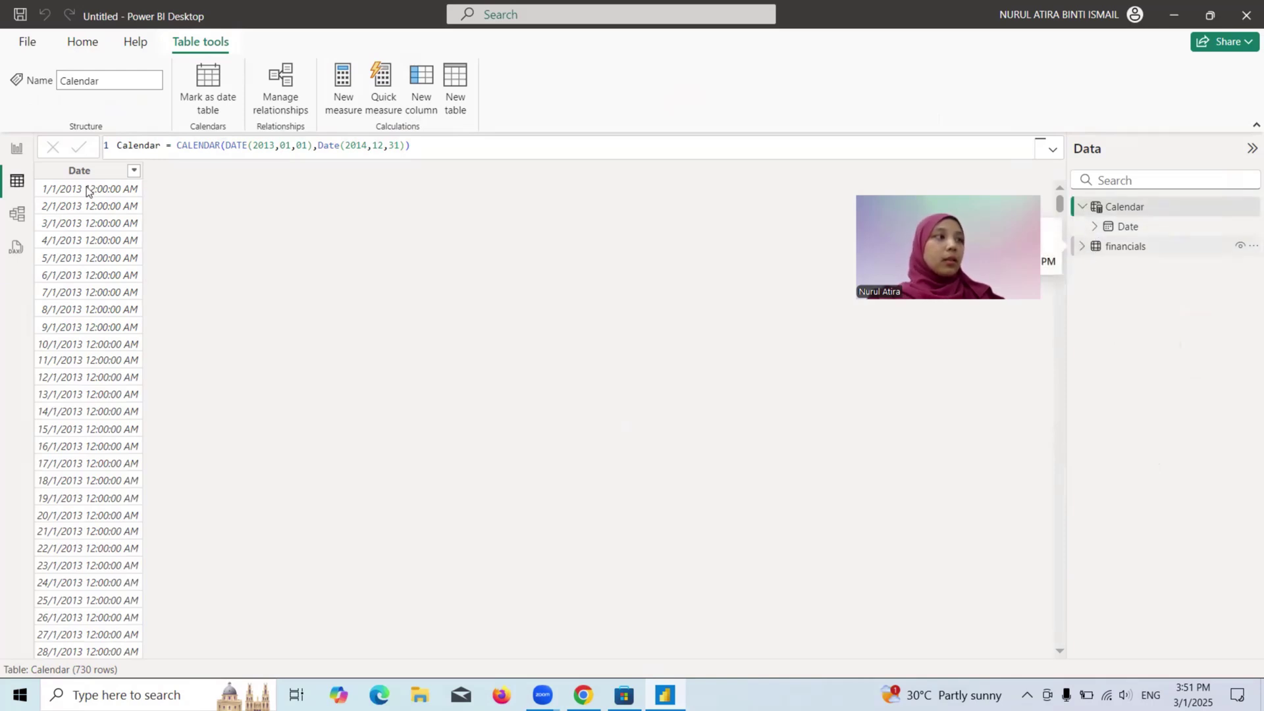
left_click(16, 148)
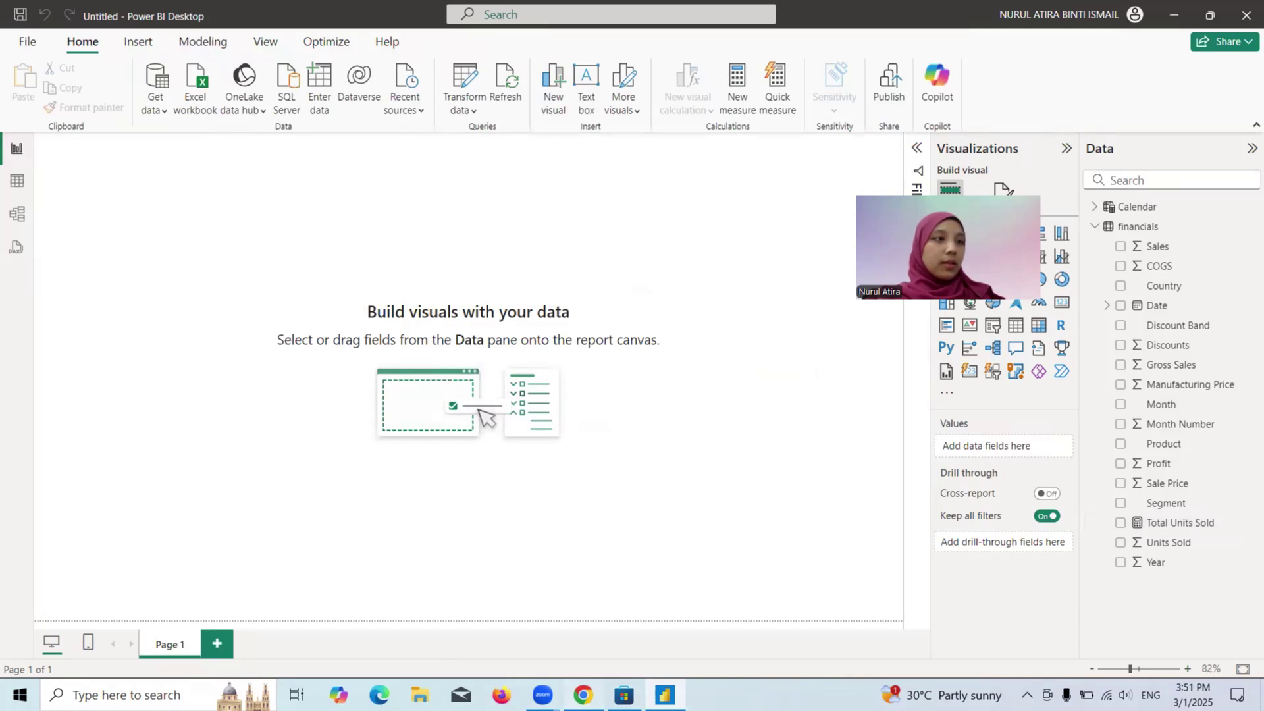
Switch to Chrome, advance to the slide on relating the financials and Calendar tables, and return to Power BI Desktop
left_click(583, 695)
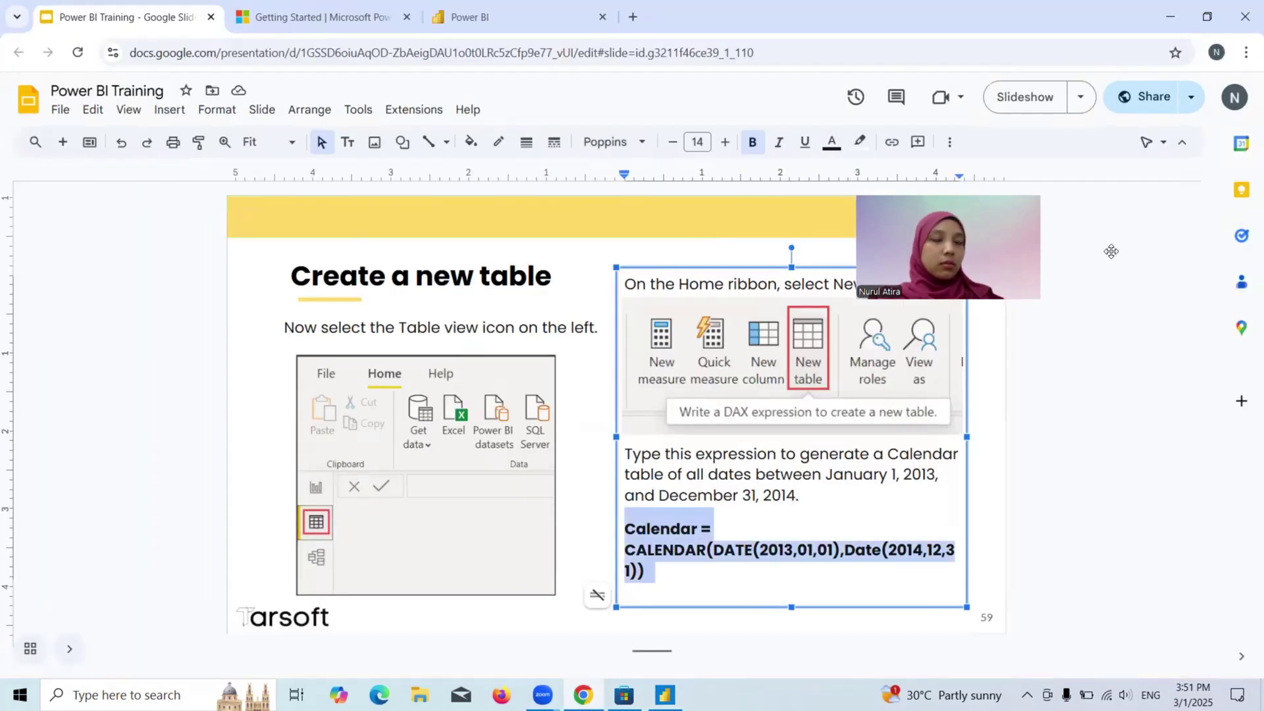
scroll(1128, 432, "down", 1)
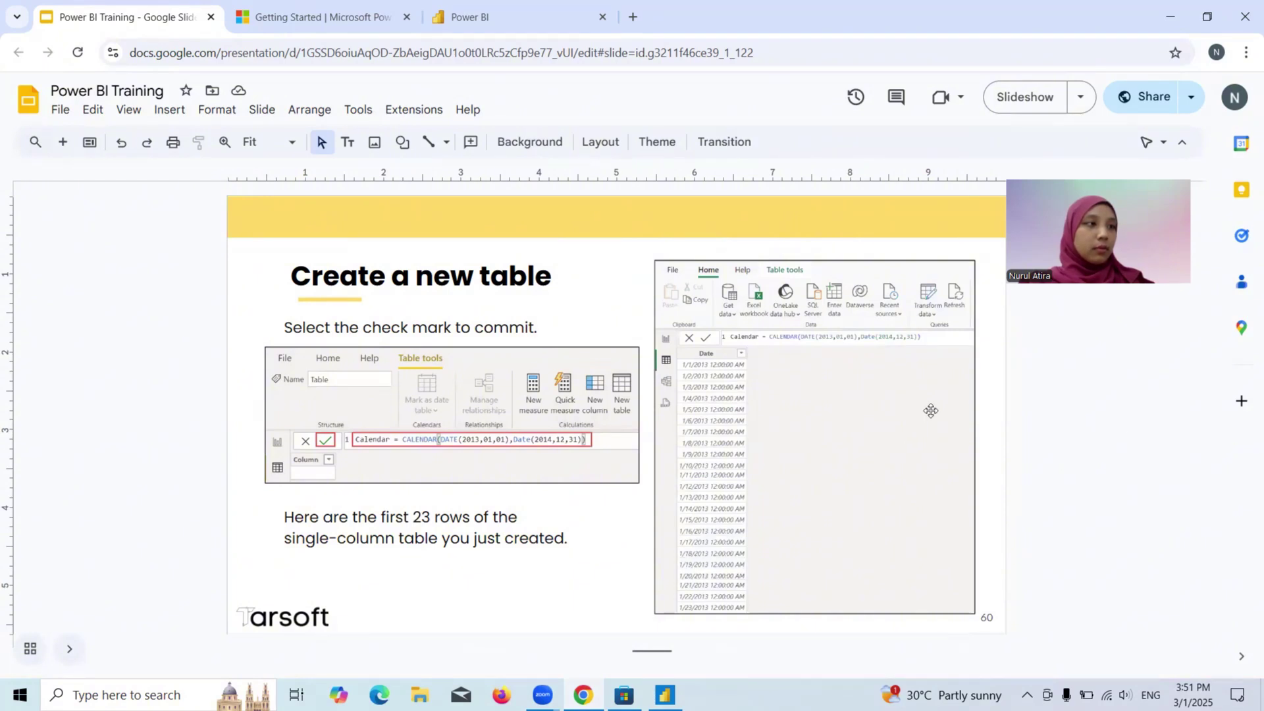
scroll(930, 411, "down", 1)
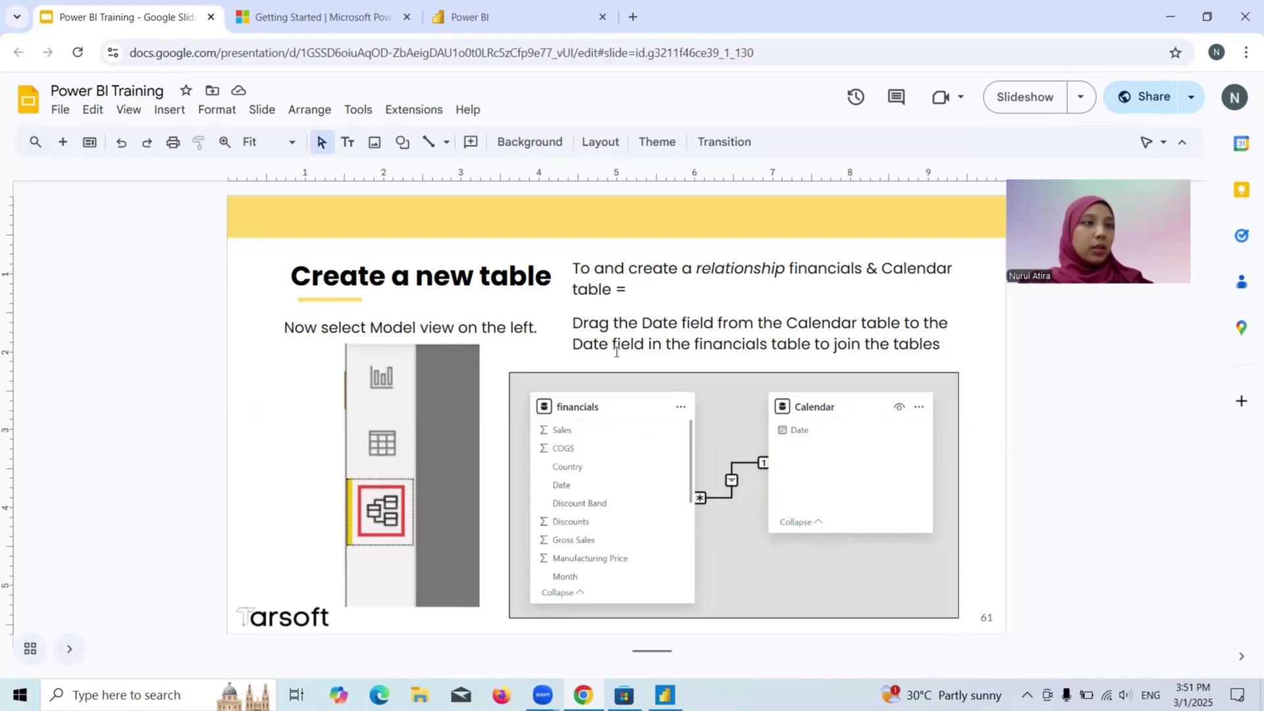
left_click(665, 694)
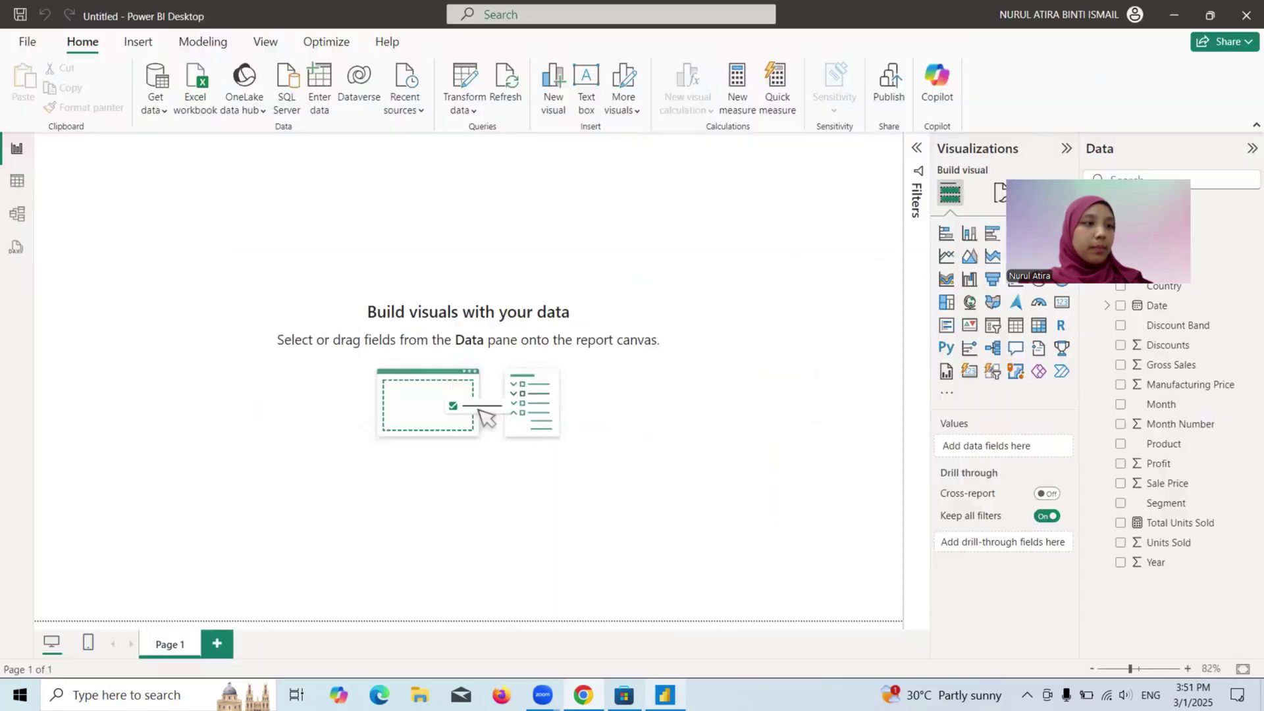
In the Model view, move the Calendar card away from financials and save a one-to-many relationship from Calendar's Date to financials' Date
left_click(18, 214)
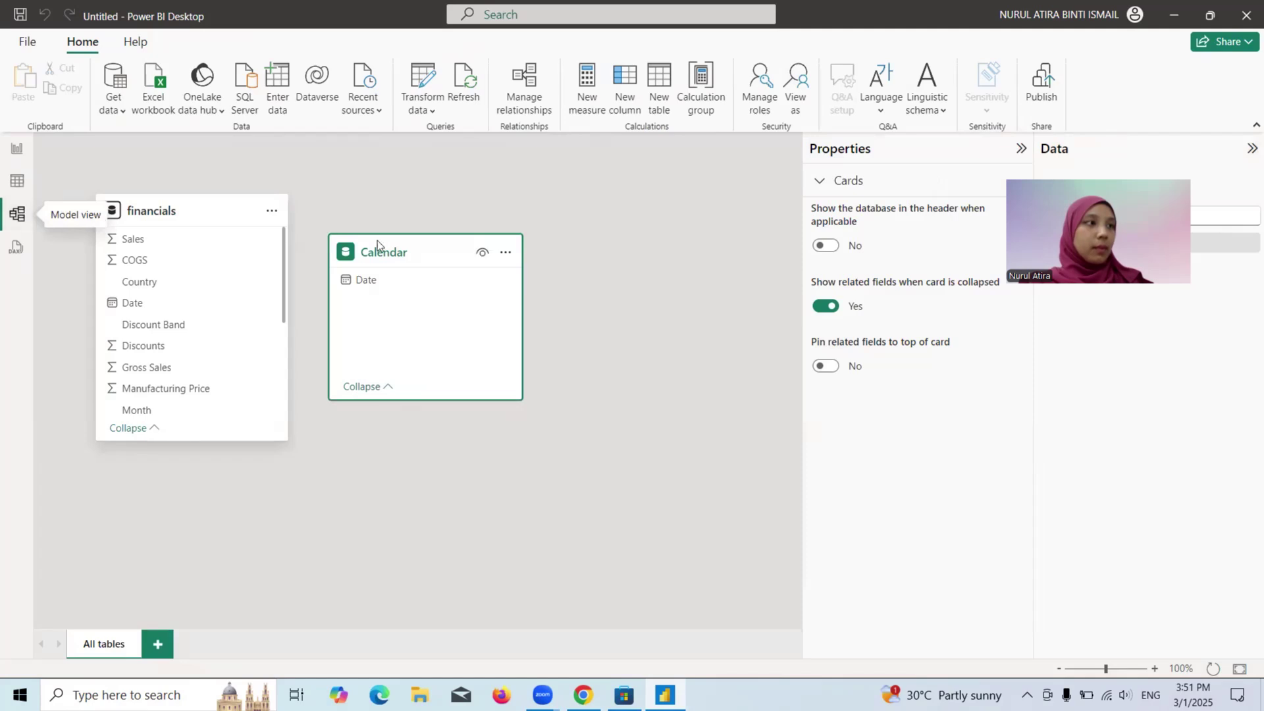
left_click_drag(400, 254, 515, 217)
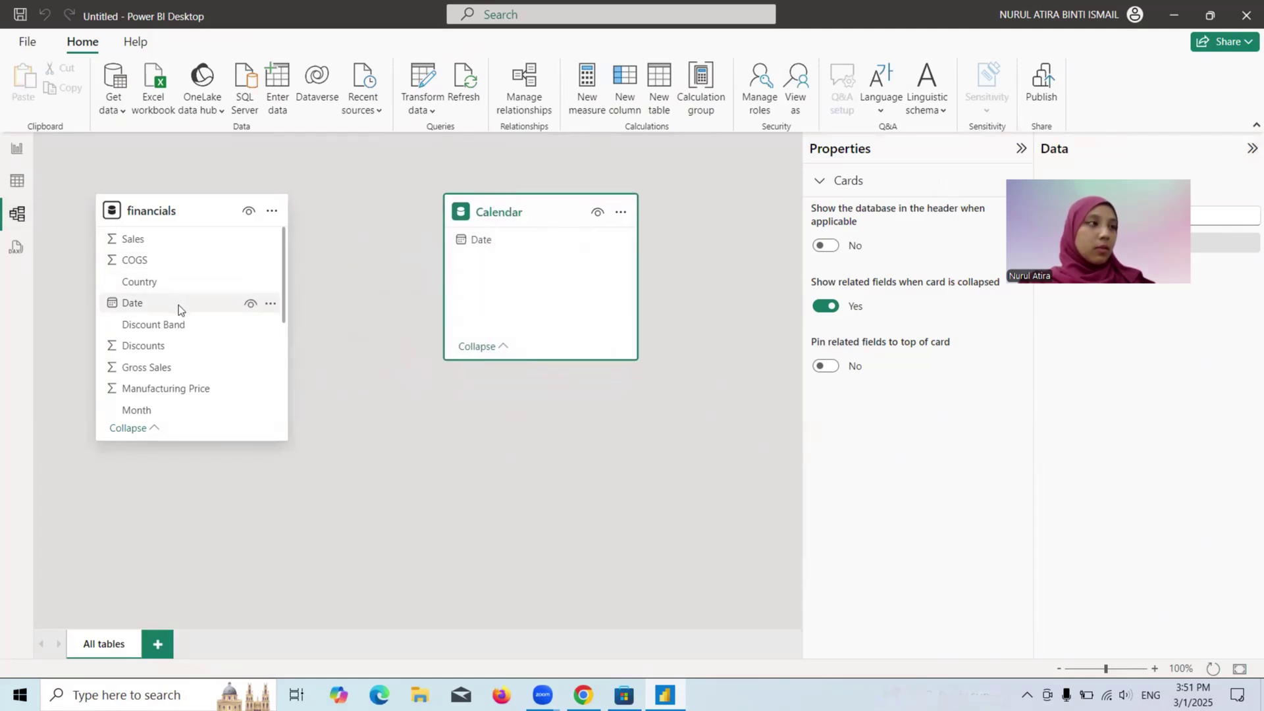
left_click_drag(491, 243, 137, 307)
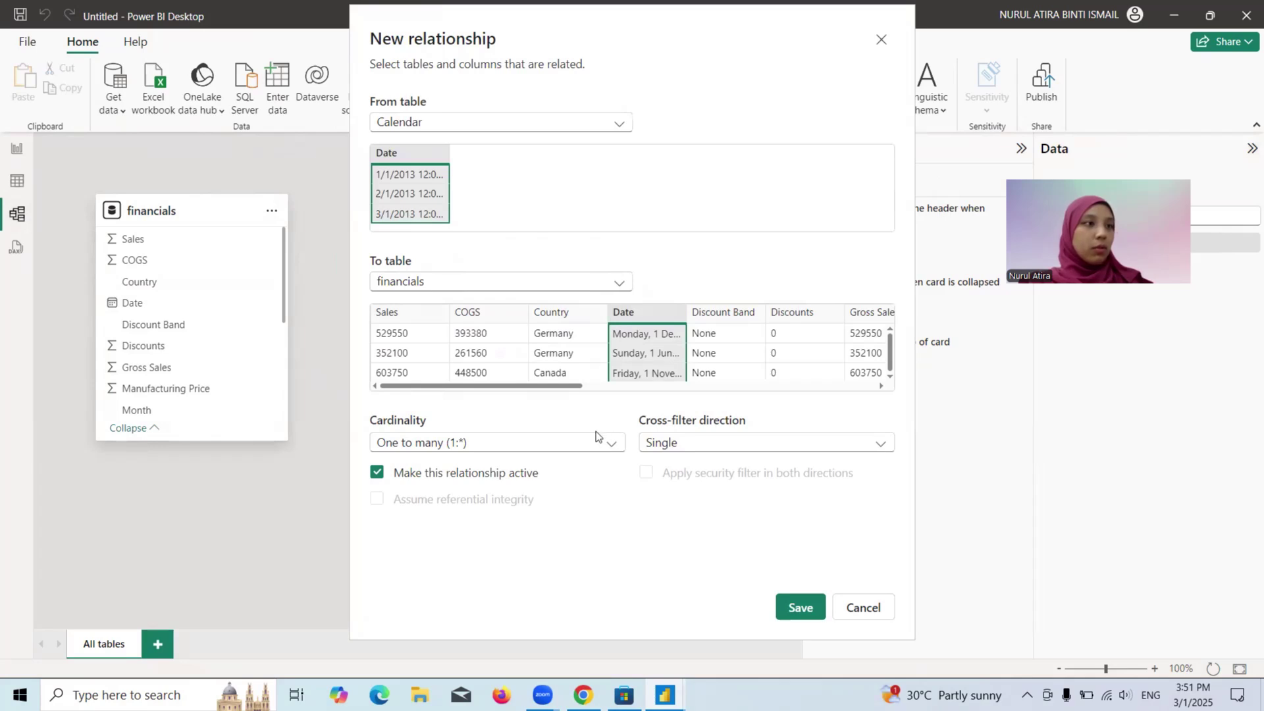
left_click(791, 617)
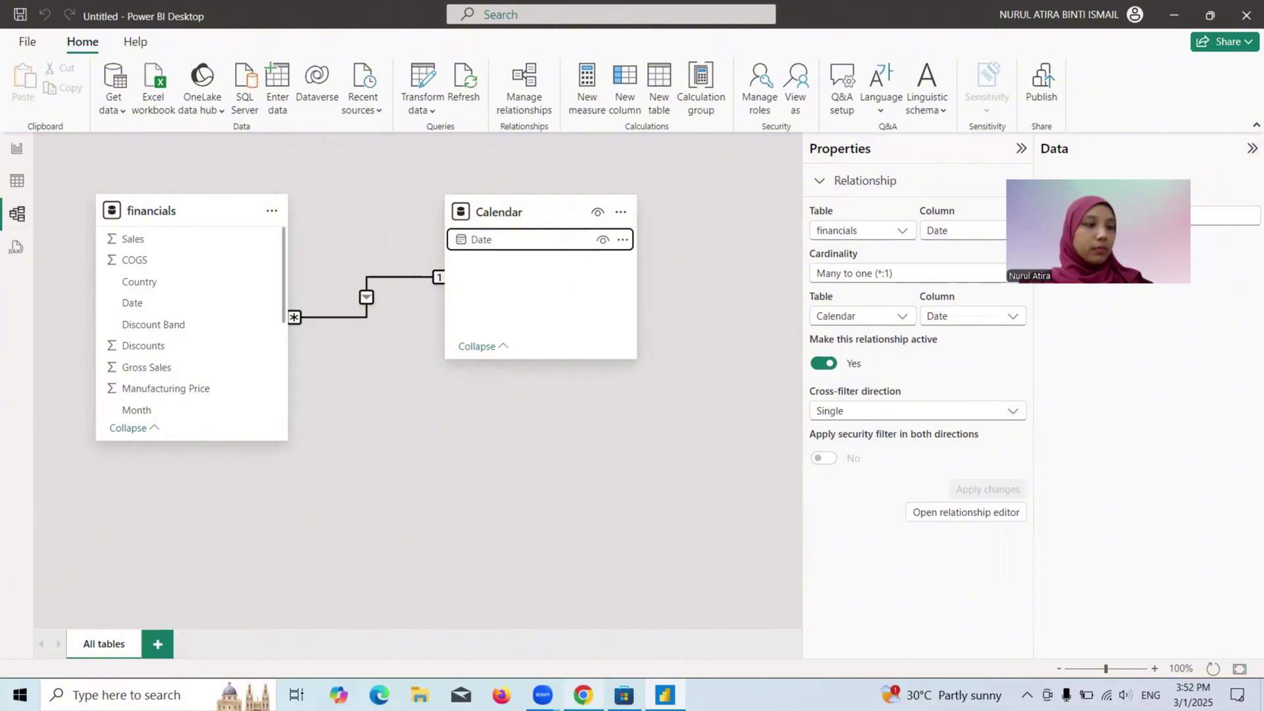
Advance to the slide on building the report in Chrome, and return to Power BI Desktop's Report view
key("alt+Tab")
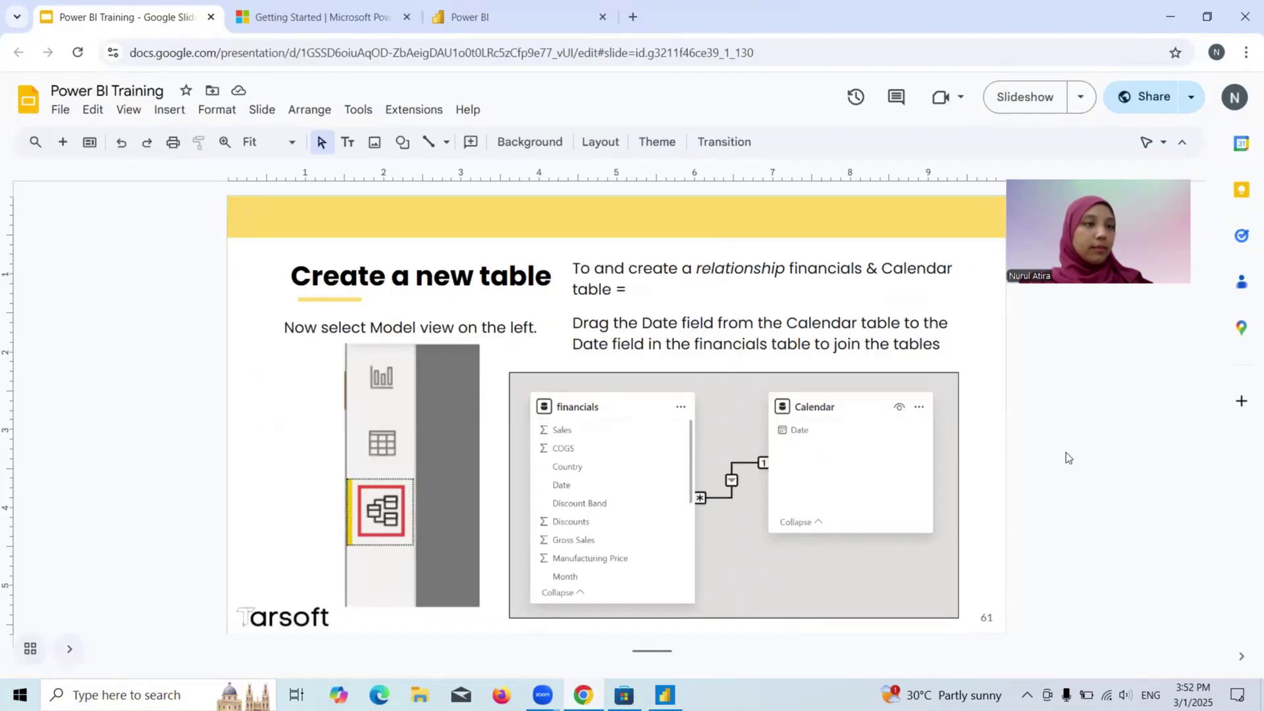
key("Down")
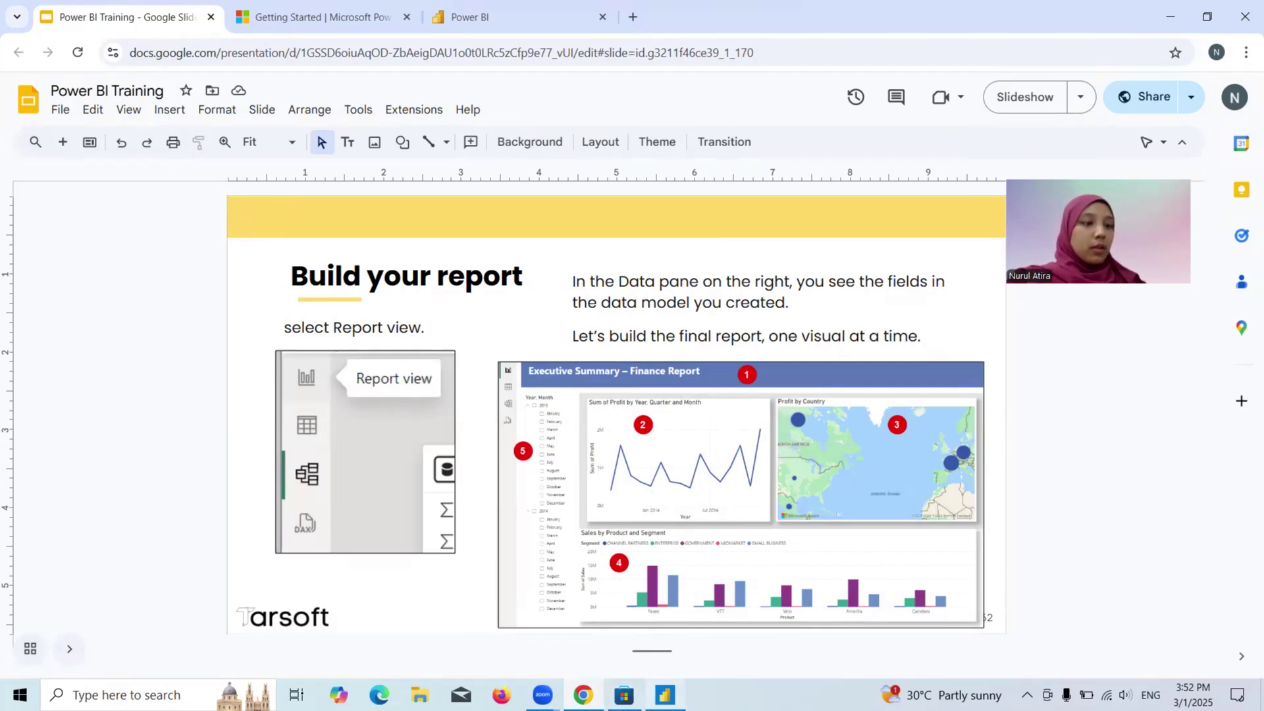
left_click(664, 694)
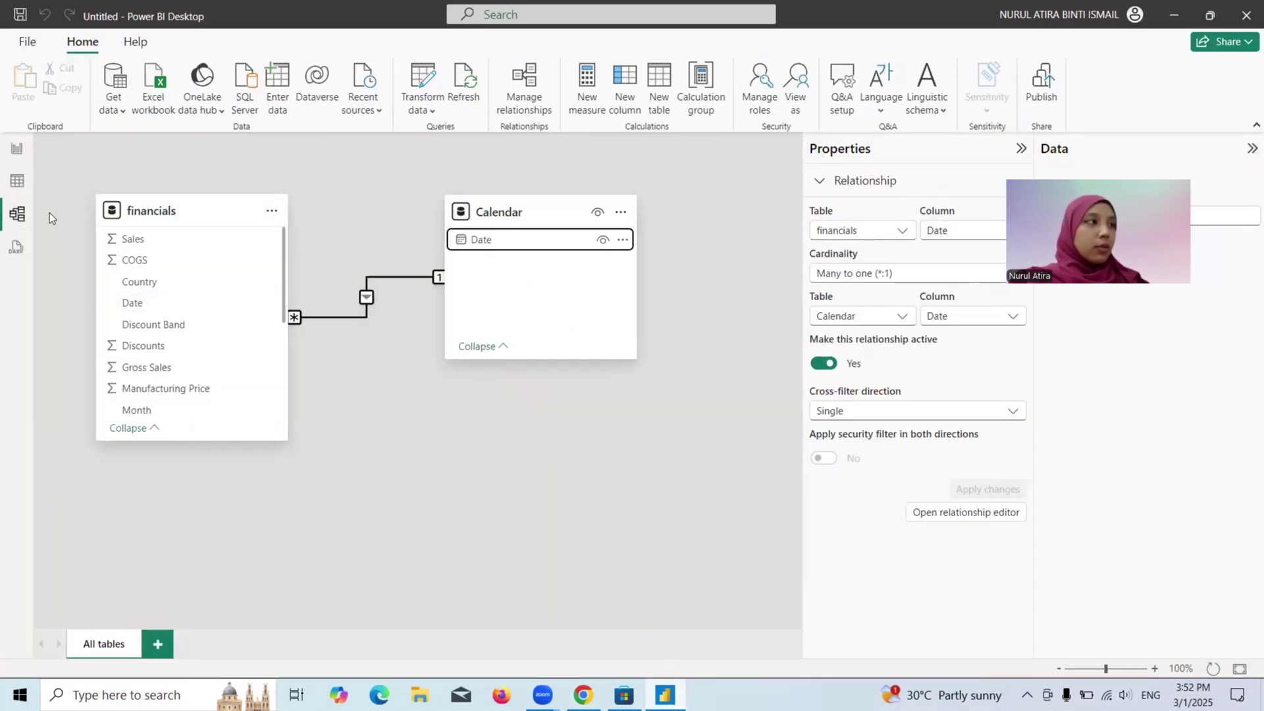
left_click(16, 148)
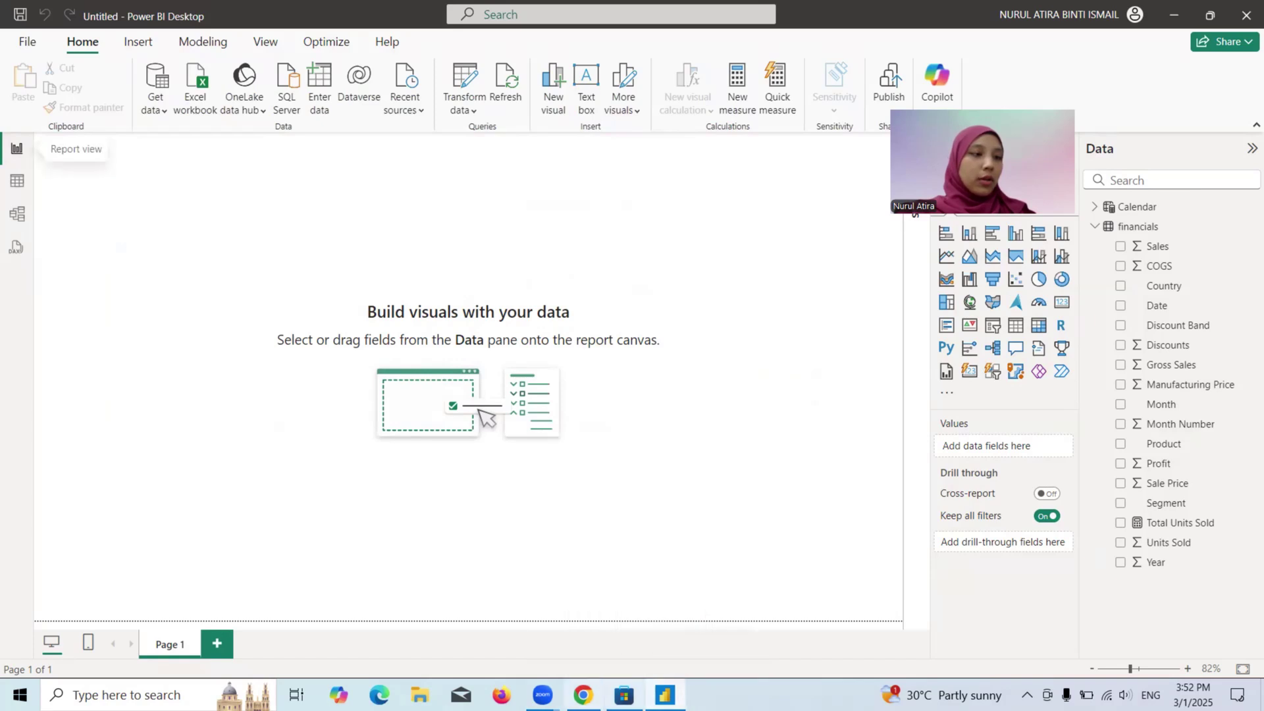
Check the slide on adding a title in Chrome, and back in Power BI Desktop insert a text box on Page 1
key("alt+Tab")
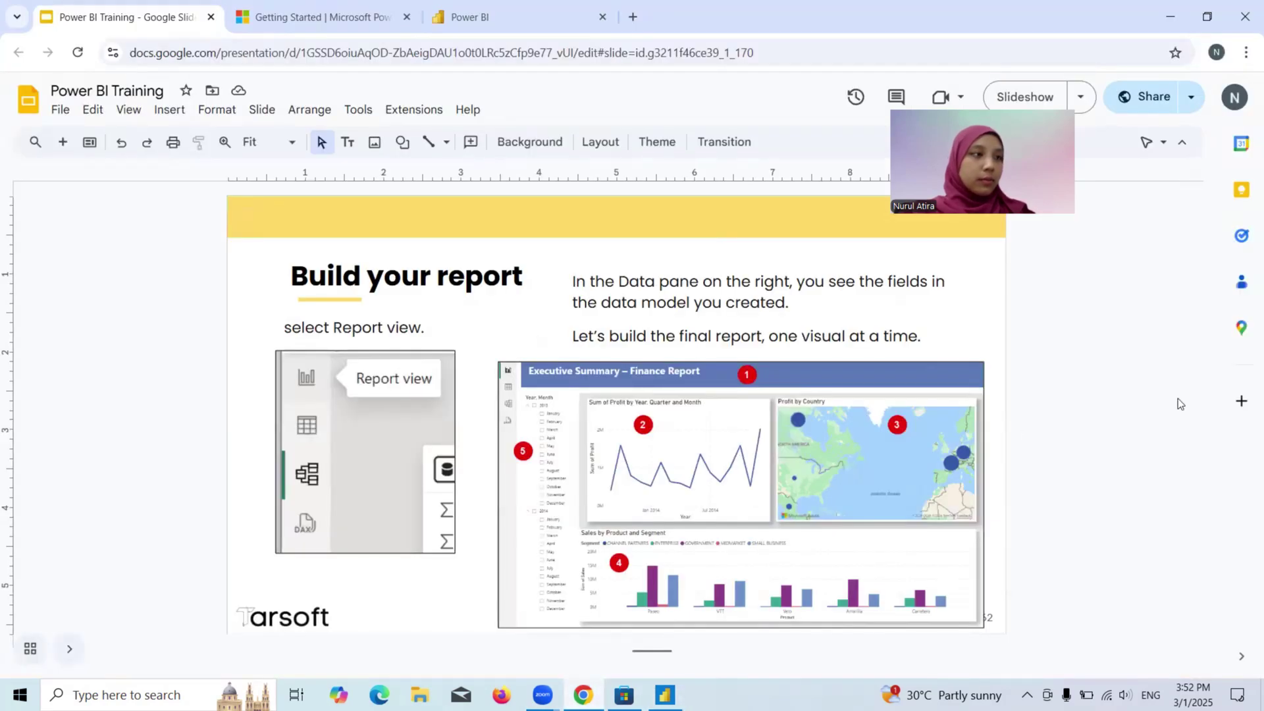
key("Down")
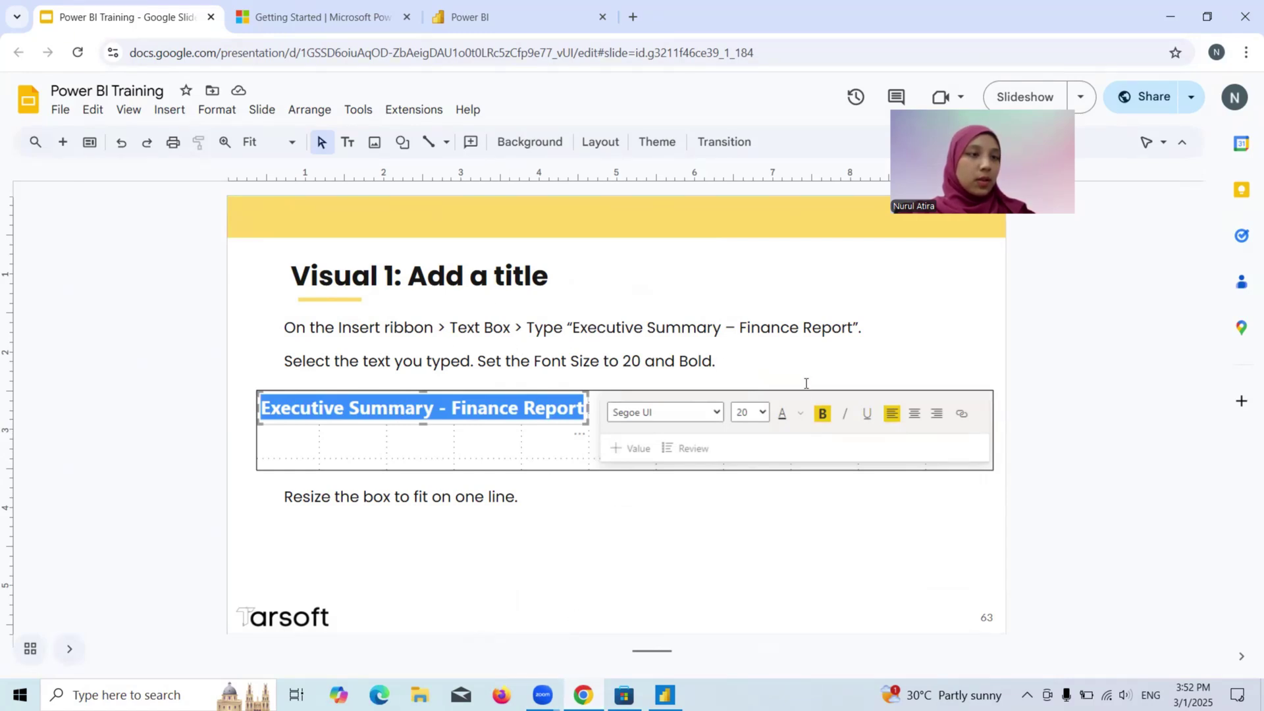
left_click(665, 694)
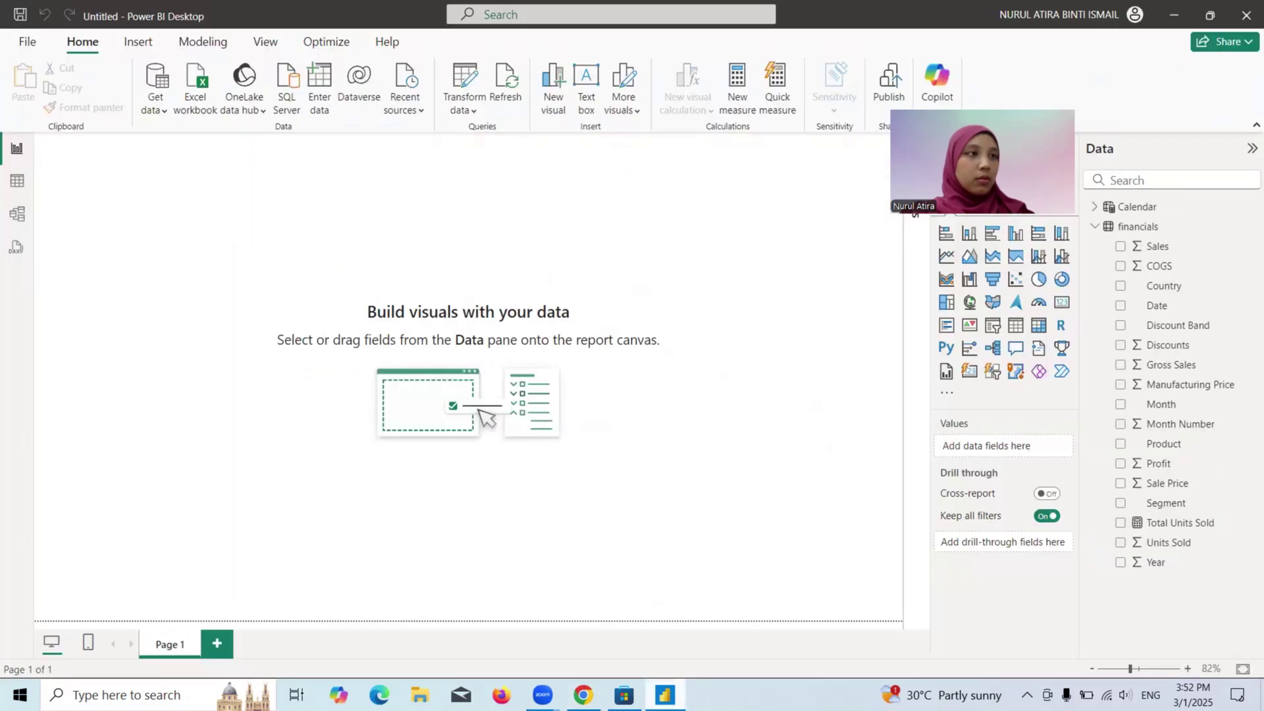
left_click(588, 99)
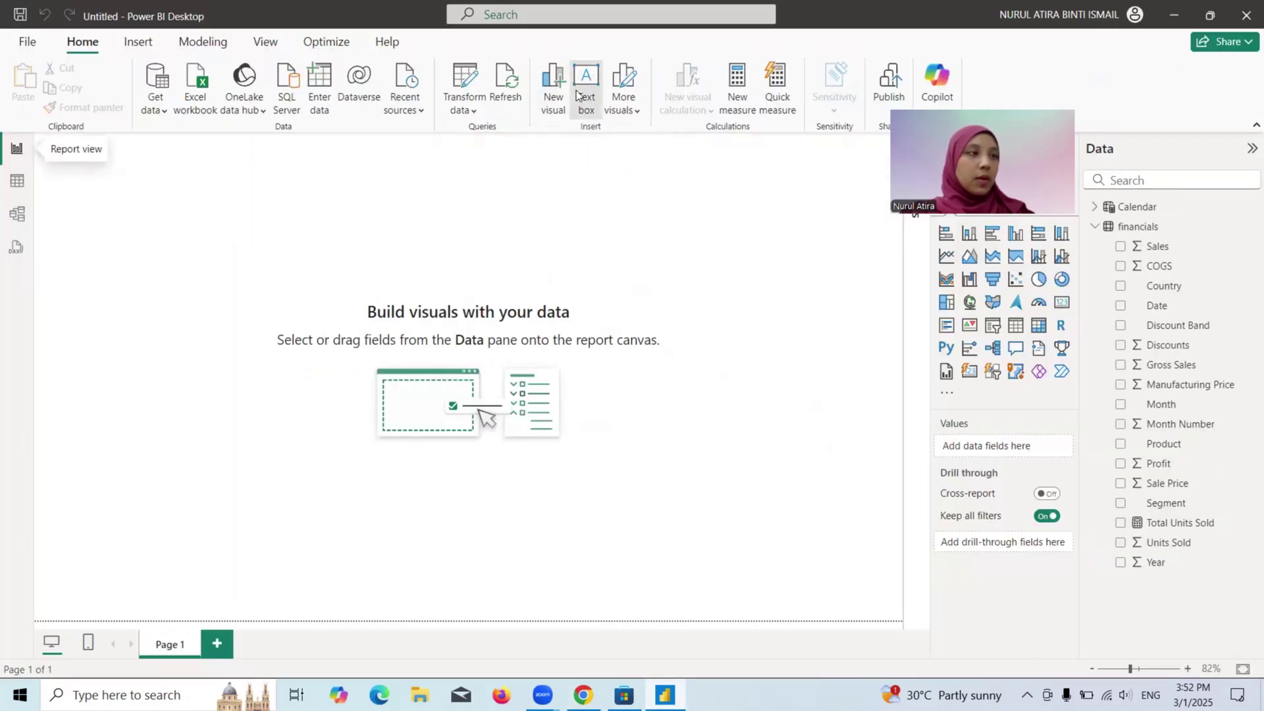
left_click(88, 209)
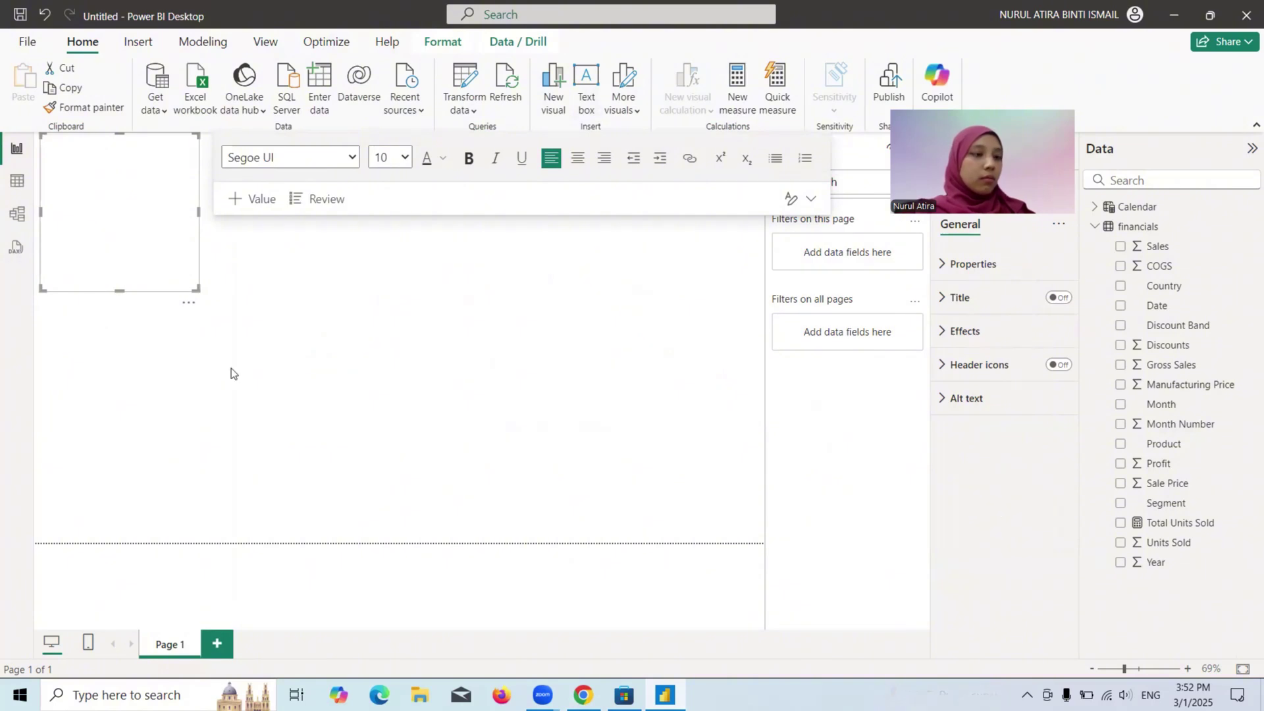
Copy the title "Executive Summary – Finance Report" from the Chrome slide into the Power BI Desktop text box, and make the box wider and shorter
left_click(582, 694)
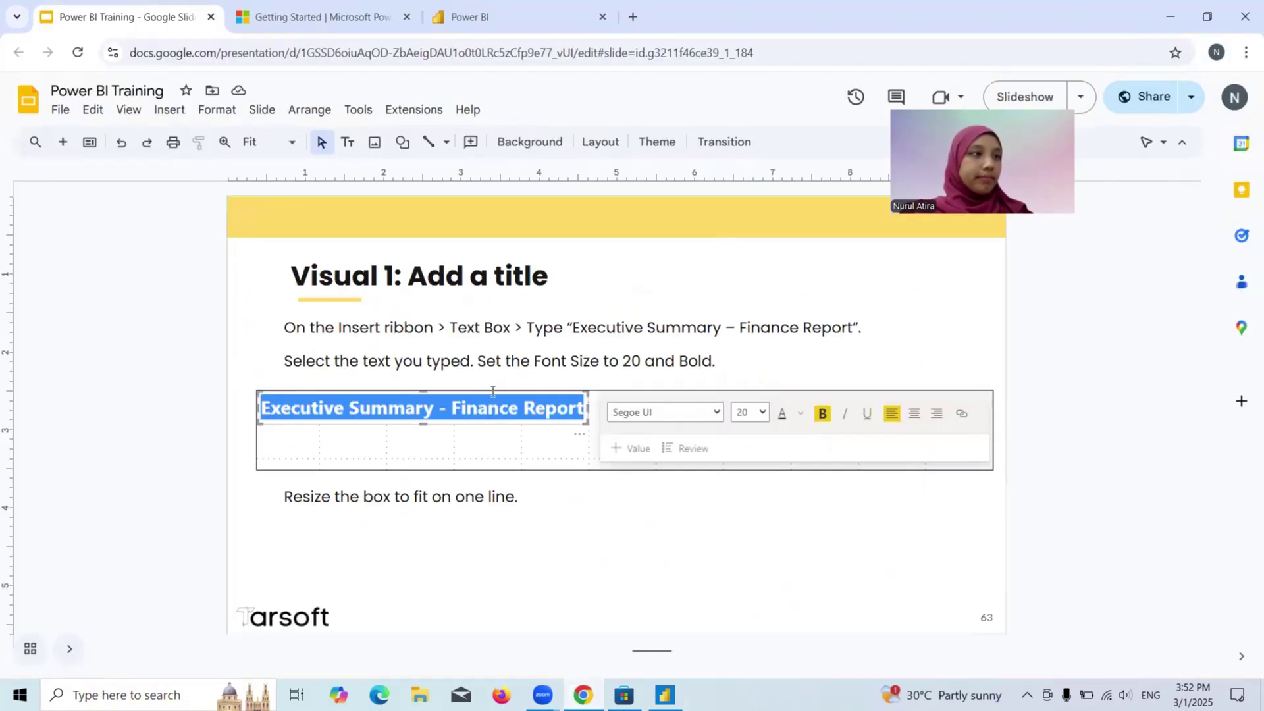
left_click_drag(576, 327, 854, 327)
key("ctrl+c")
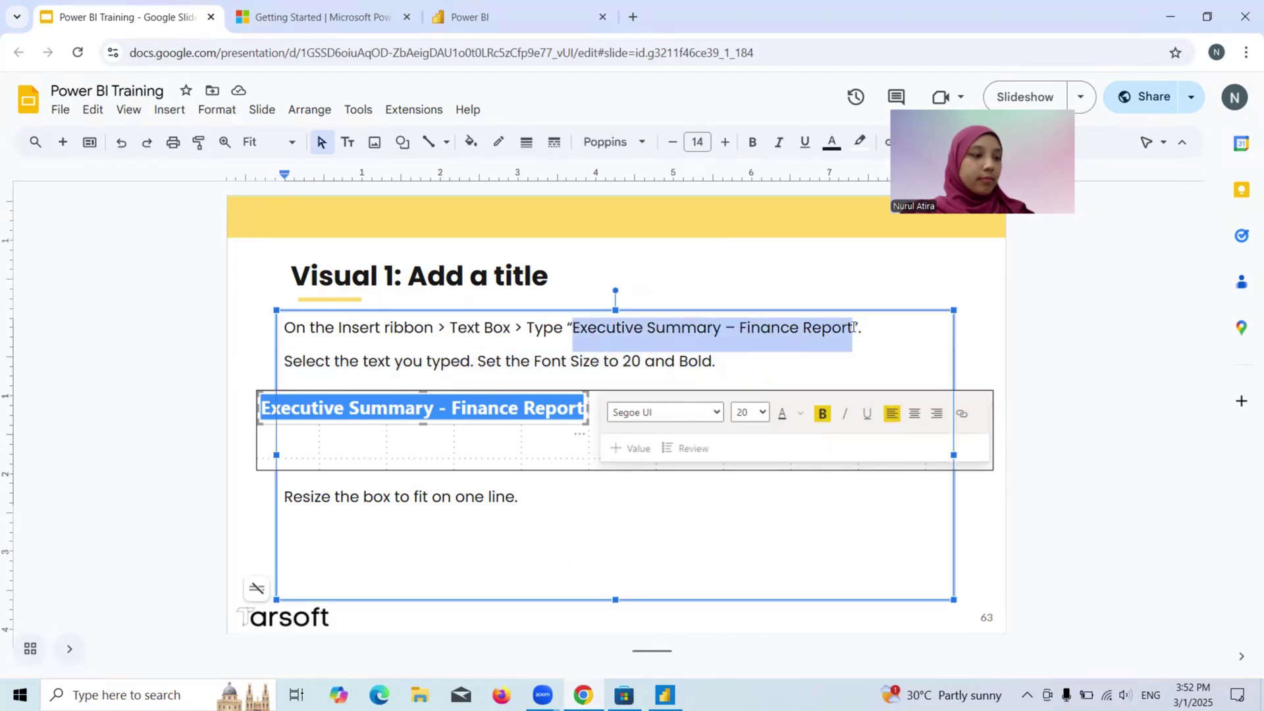
left_click(664, 694)
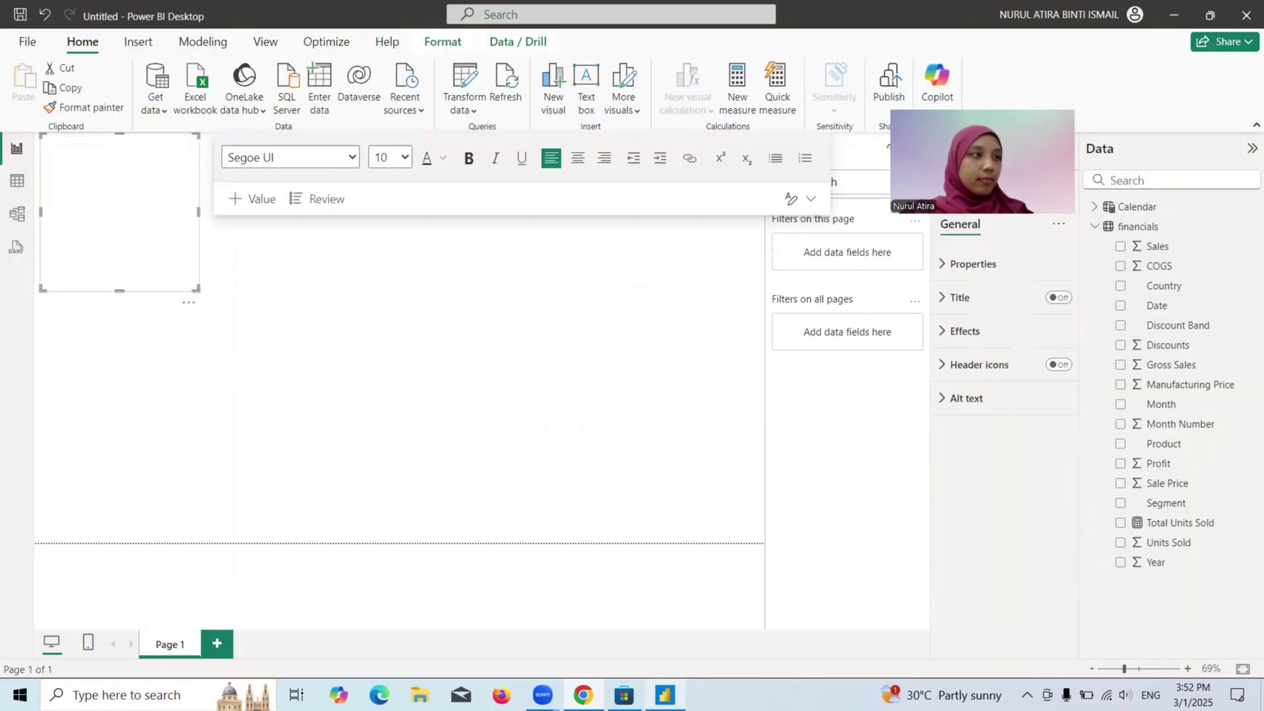
key("ctrl+v")
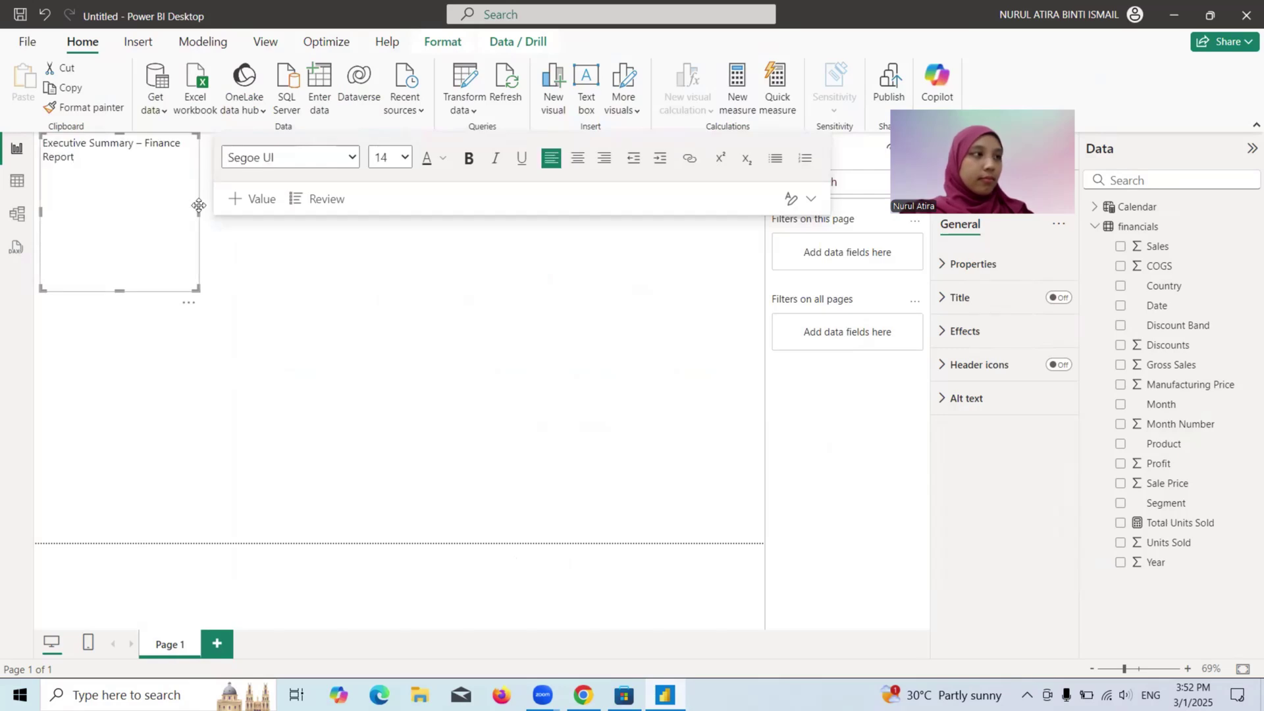
left_click_drag(198, 206, 307, 196)
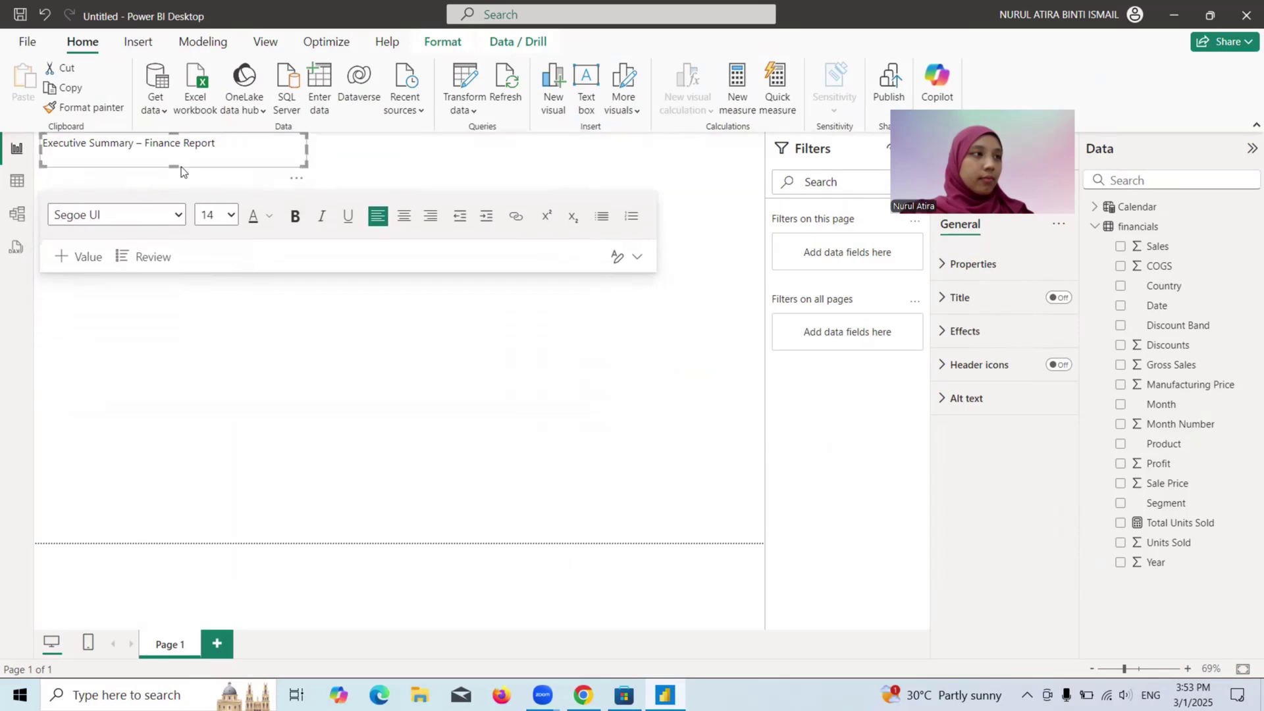
Format the title text as bold at font size 32, and widen the text box so the title fits on one line
triple_click(194, 144)
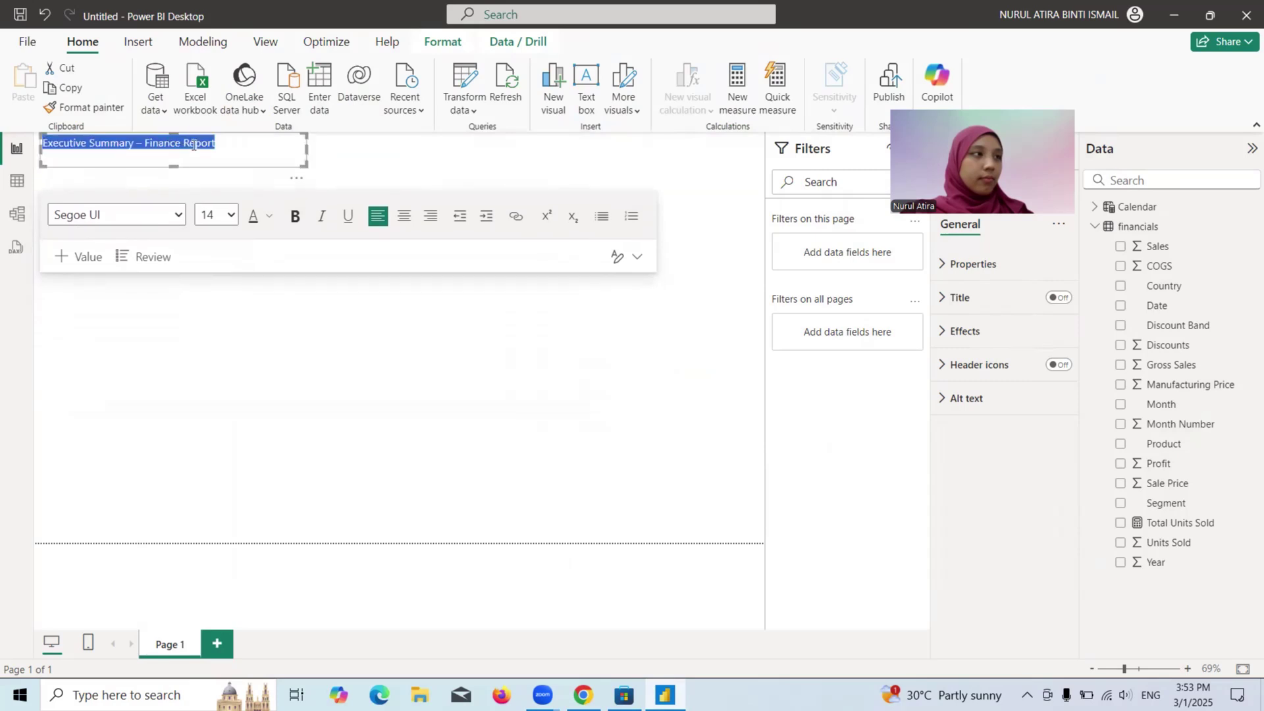
left_click(230, 214)
left_click(212, 442)
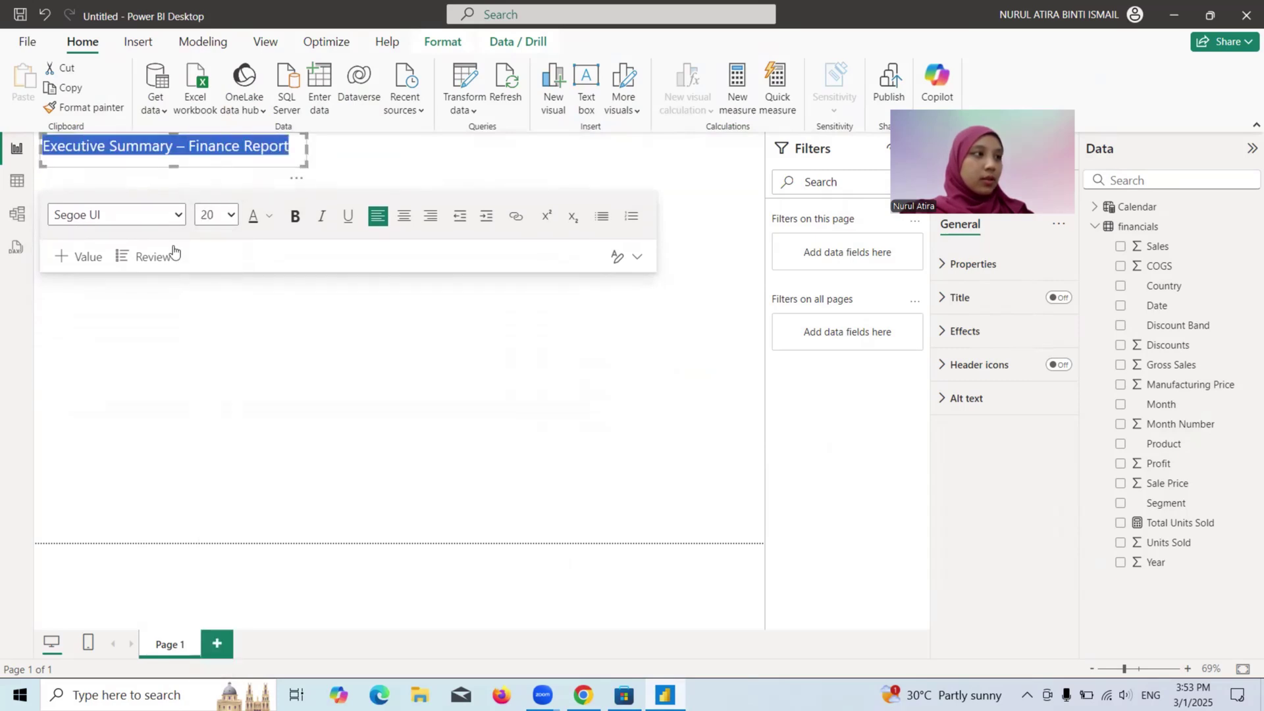
left_click(292, 217)
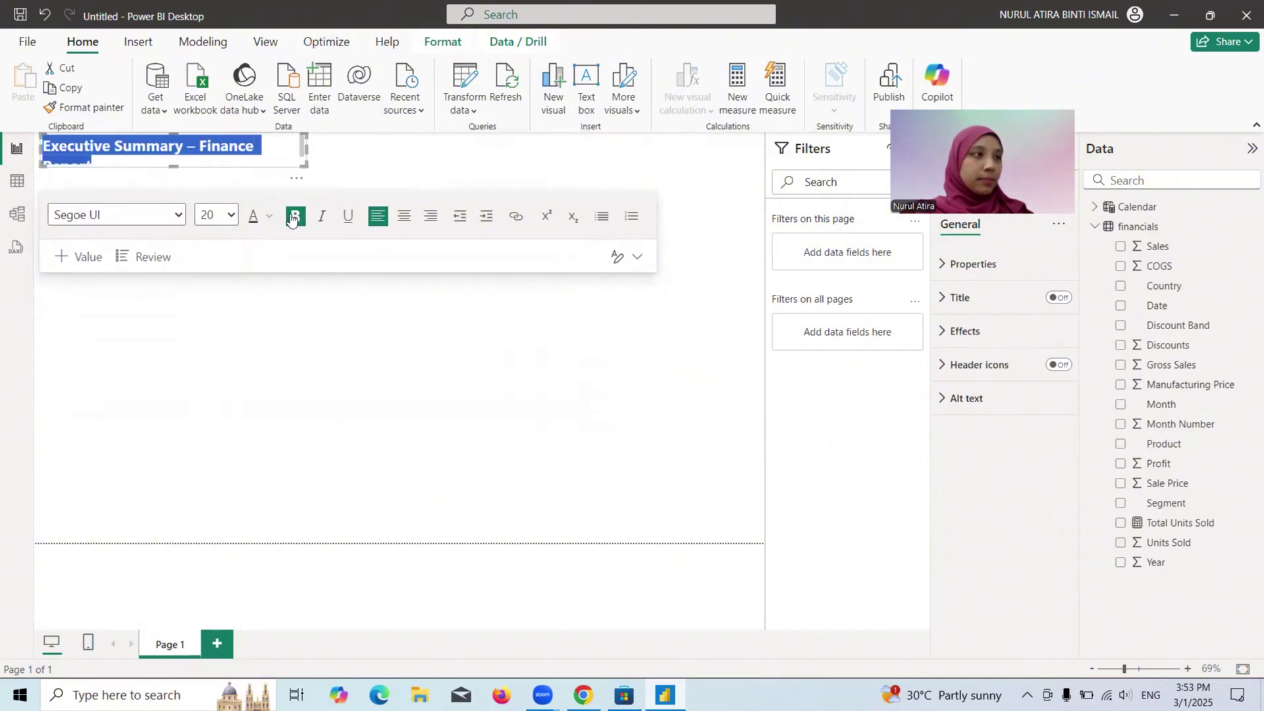
left_click(231, 215)
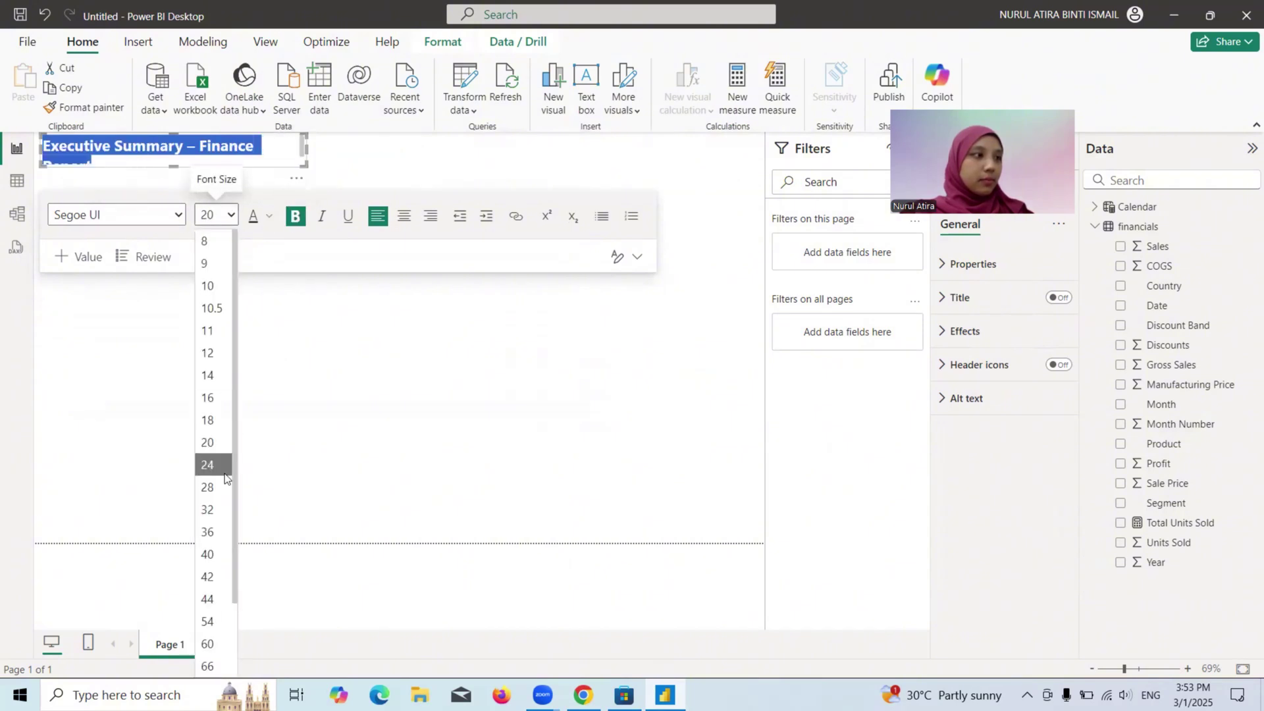
left_click(207, 508)
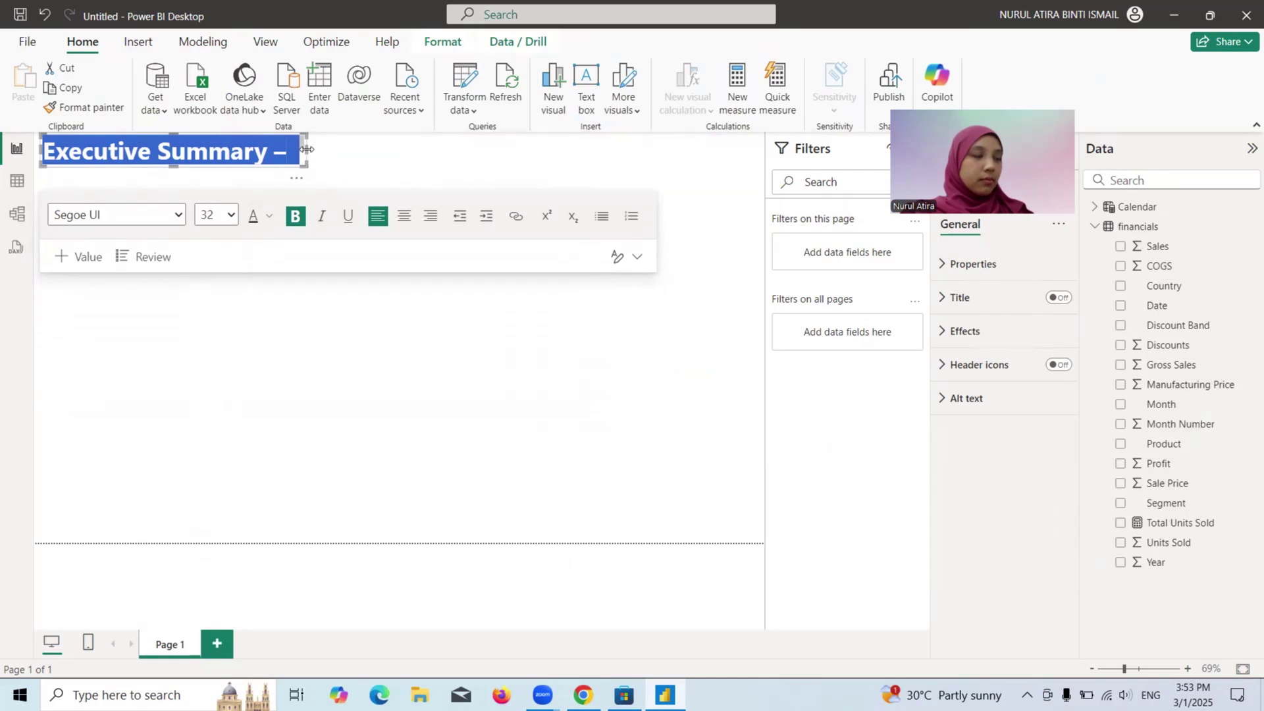
type("Finance Report")
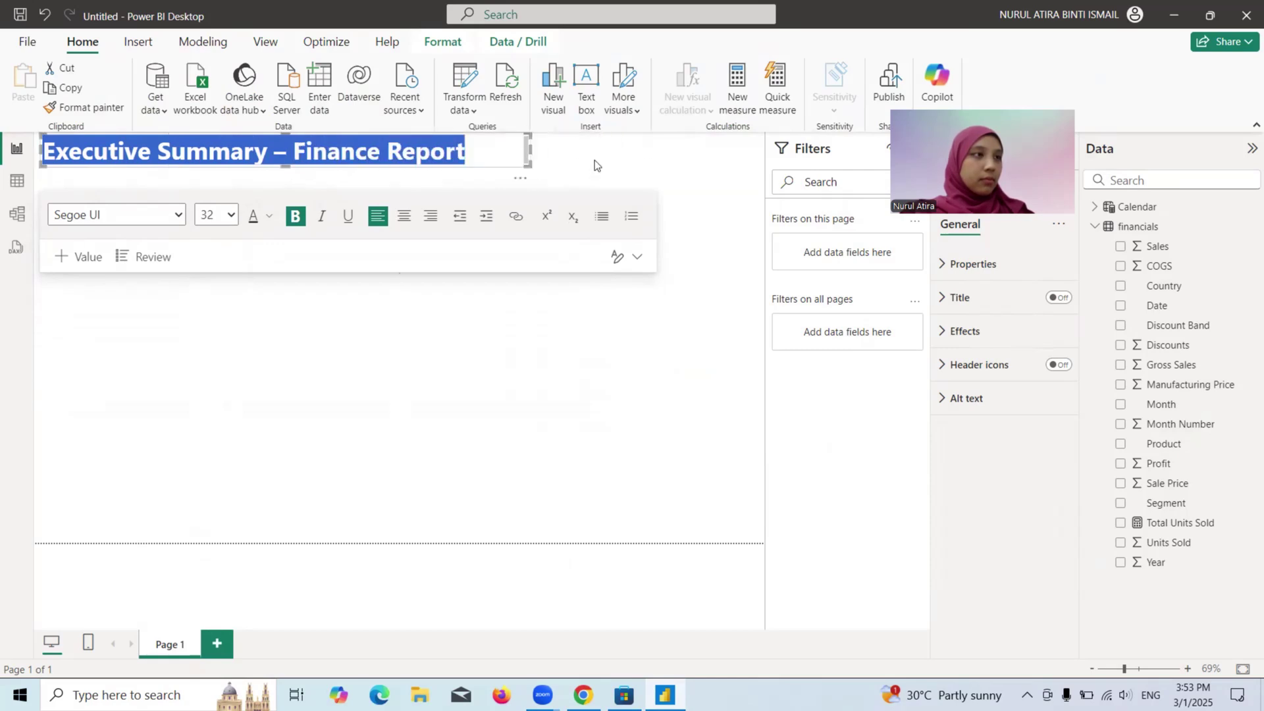
Move the title text box to the horizontal centre of the page's upper edge
left_click(594, 160)
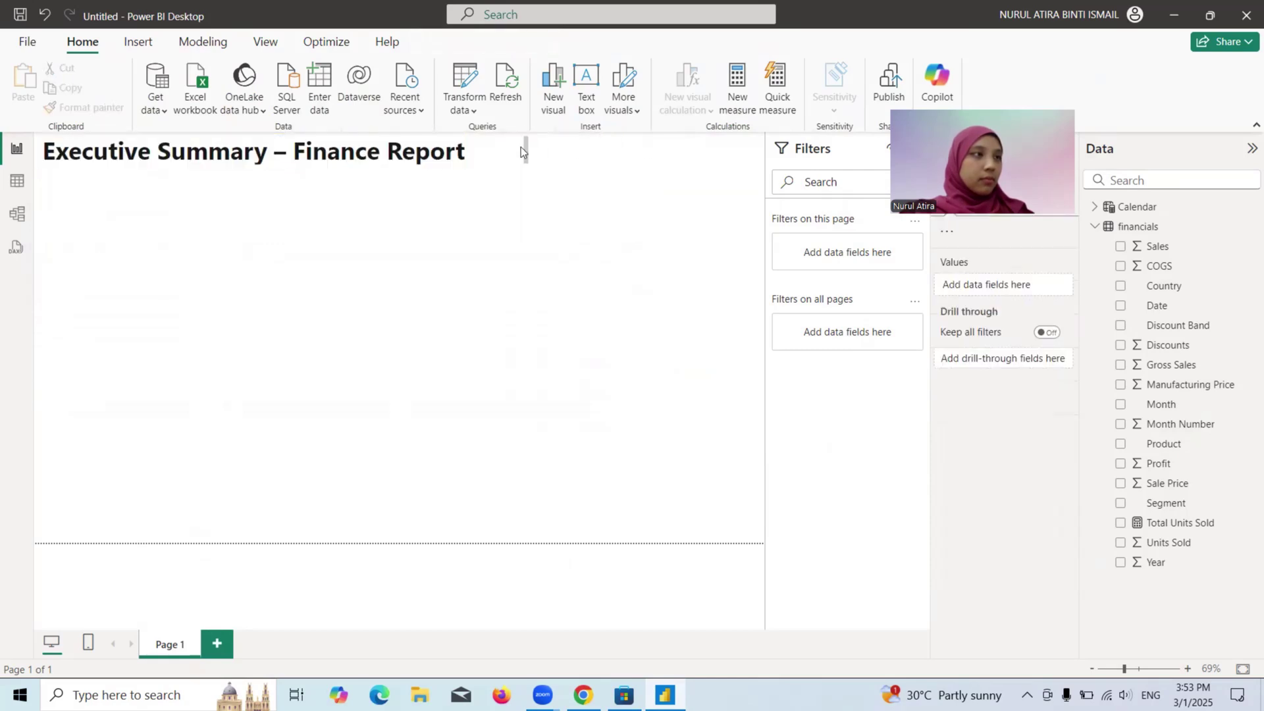
left_click(381, 163)
left_click_drag(305, 162, 309, 162)
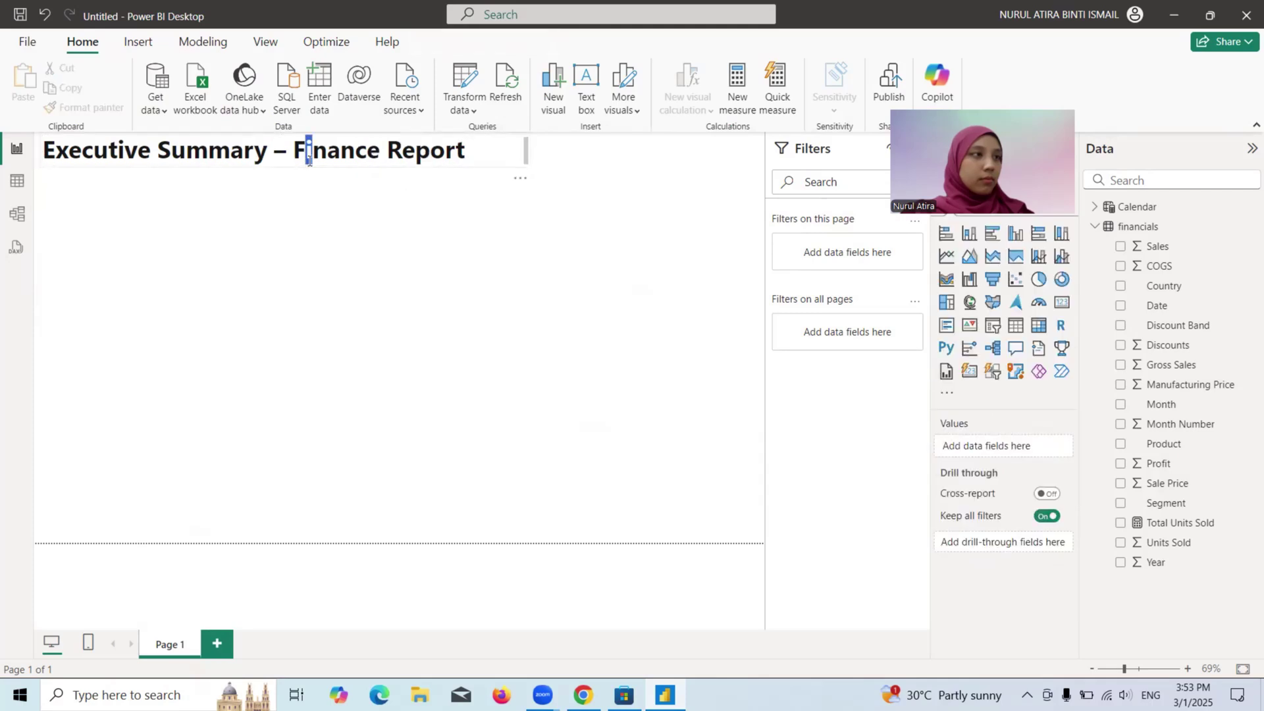
left_click(575, 175)
left_click_drag(530, 183, 638, 187)
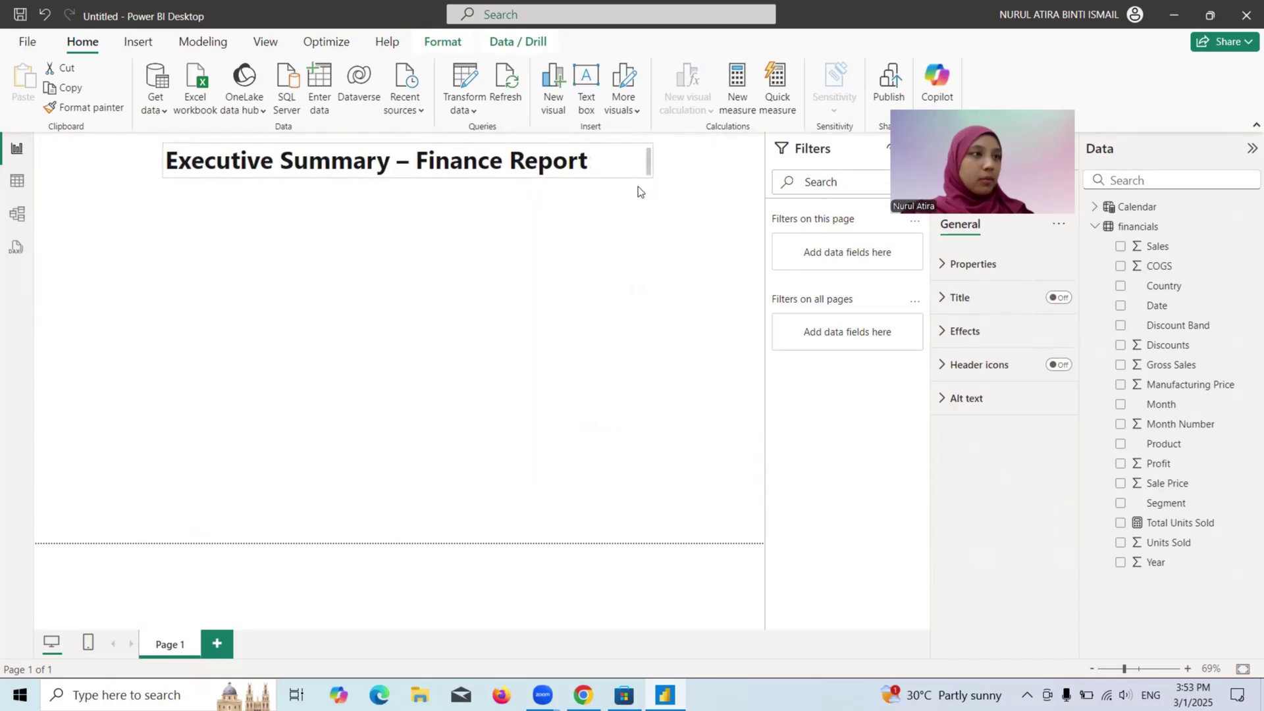
left_click(566, 327)
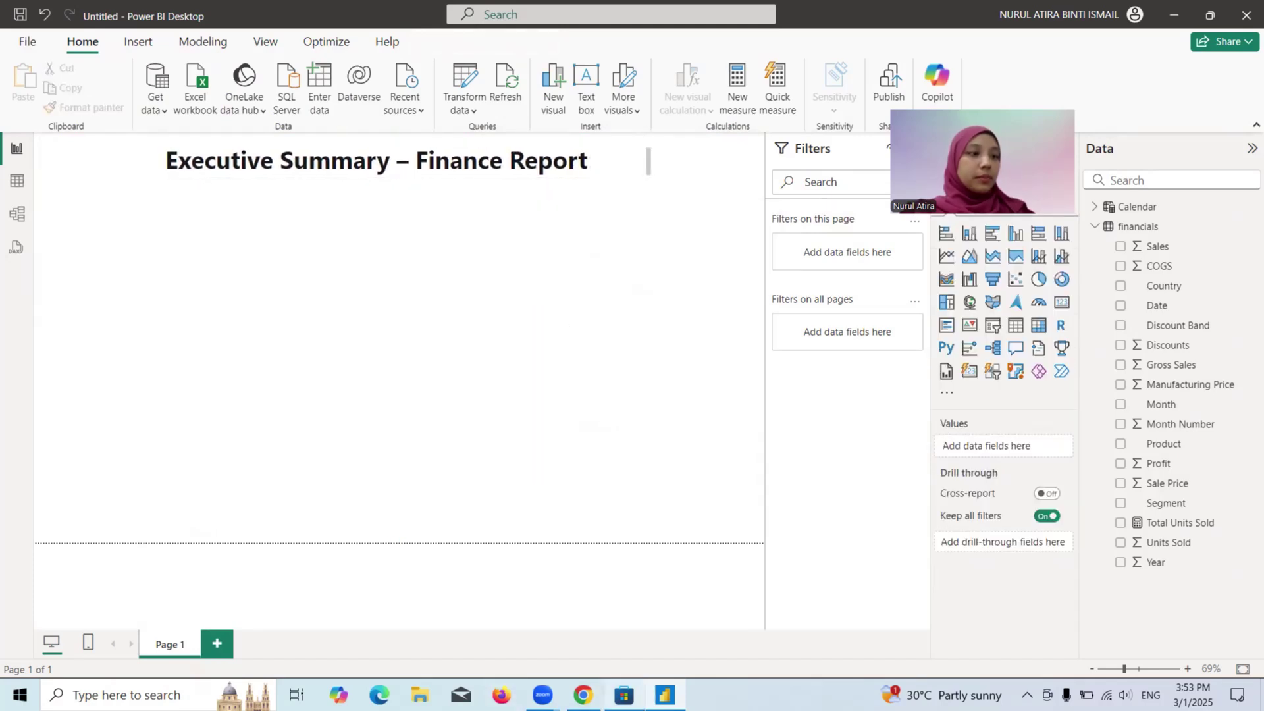
Switch to Chrome, advance to the slide on the Profit by Date visual, and return to Power BI Desktop
left_click(583, 694)
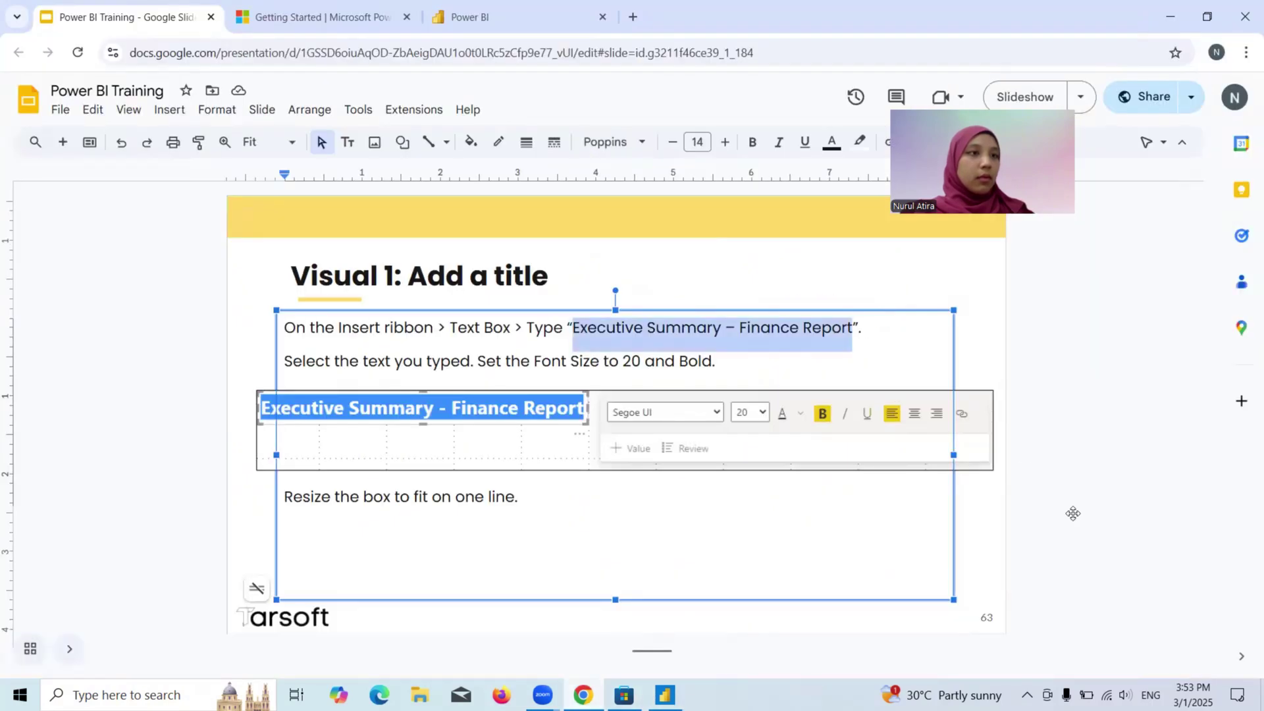
scroll(1073, 513, "down", 1)
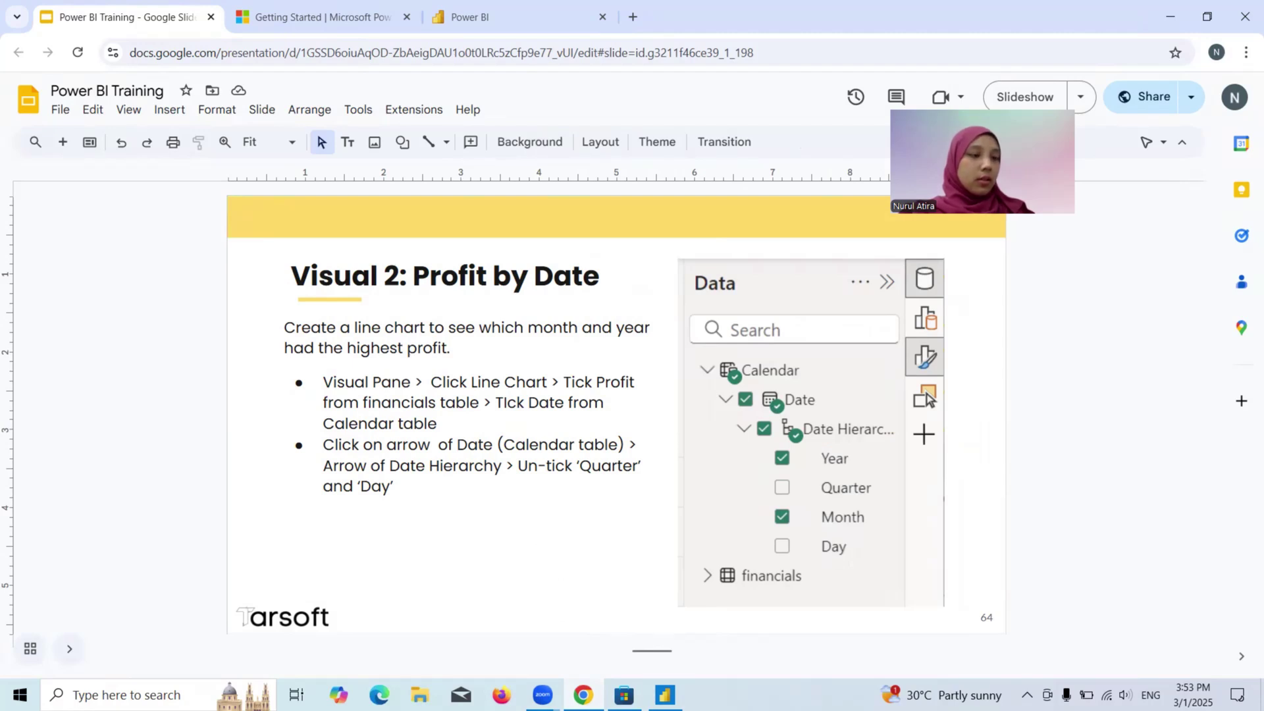
left_click(665, 694)
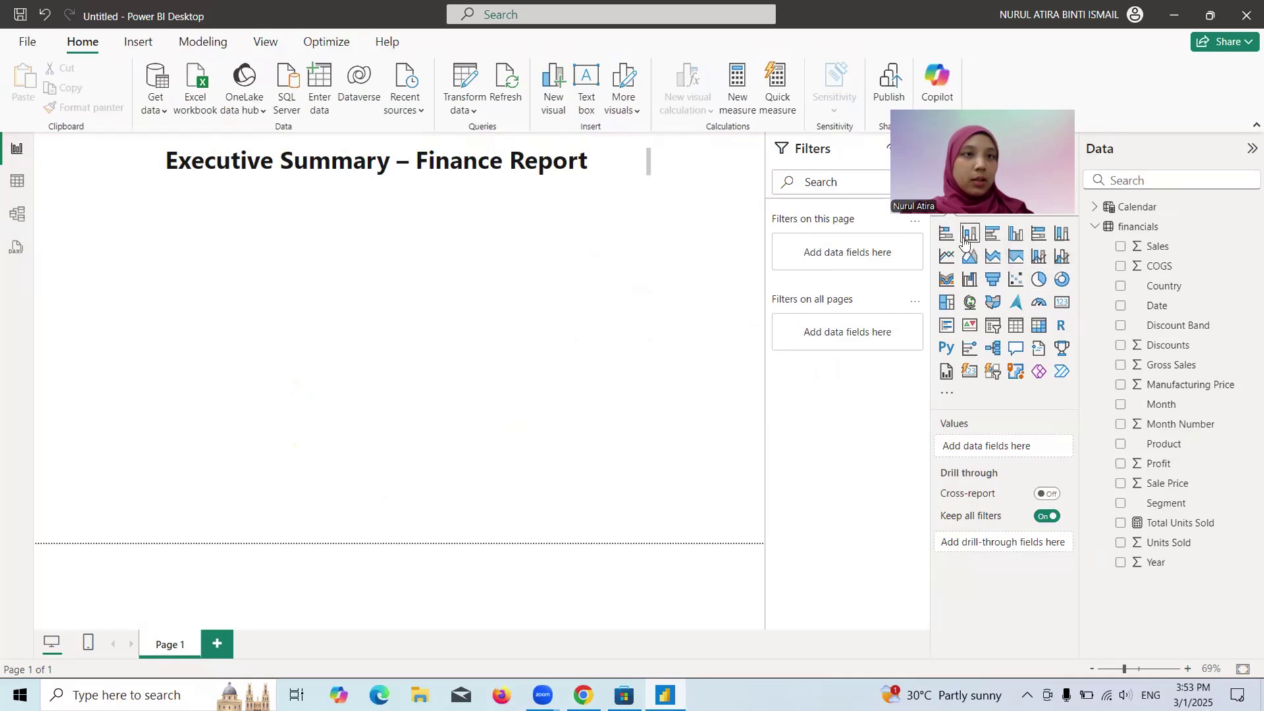
Add an empty line chart below the title, and recheck the Profit by Date slide in Chrome before returning to Power BI Desktop
left_click(946, 257)
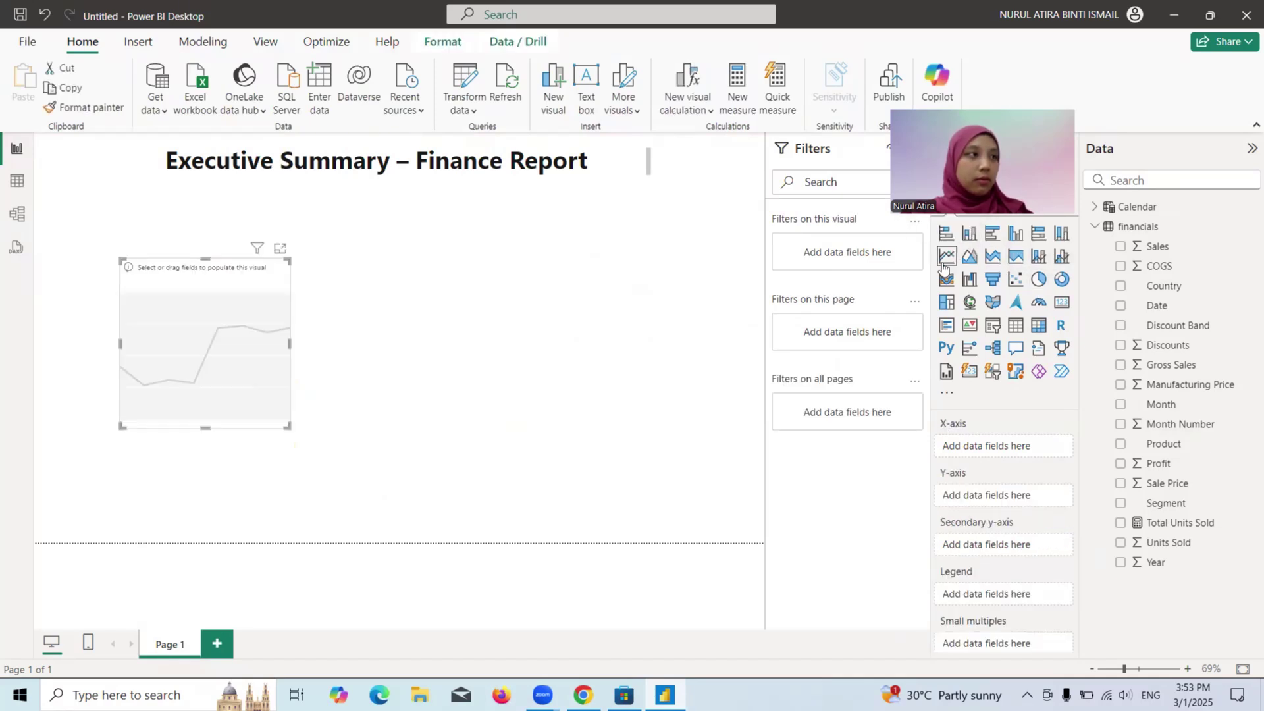
left_click_drag(255, 337, 352, 295)
left_click(582, 694)
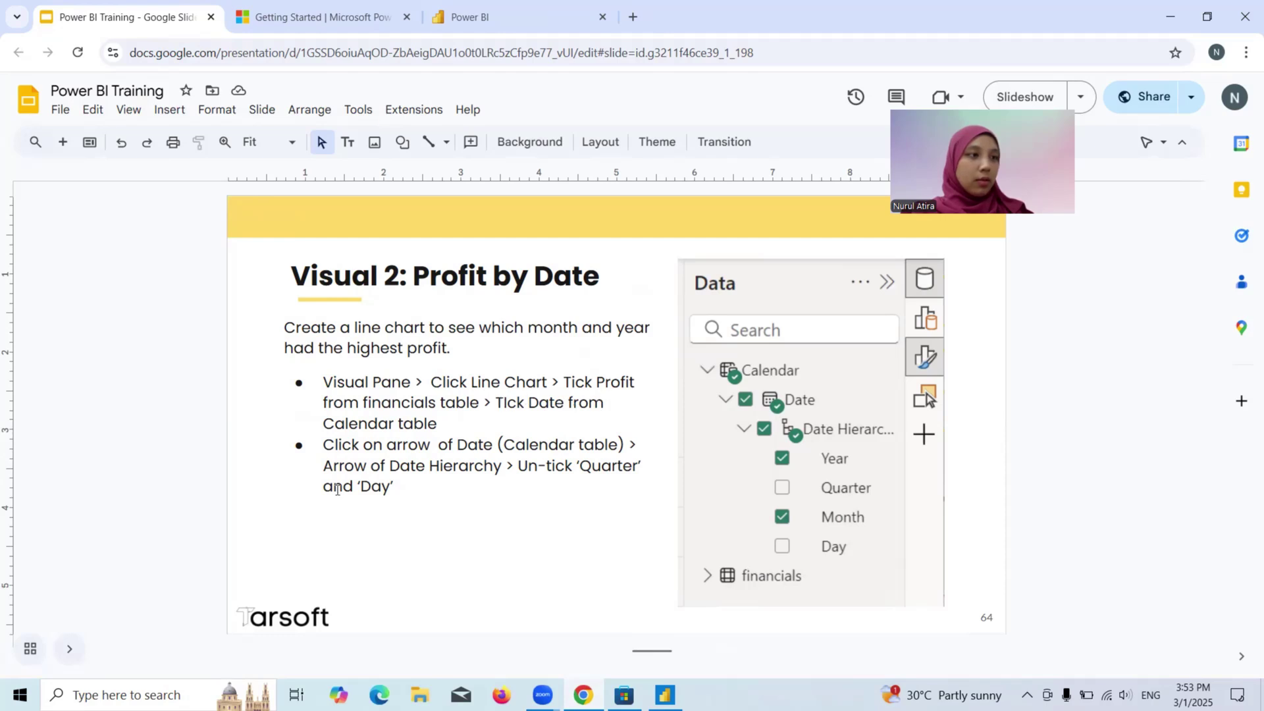
left_click(583, 694)
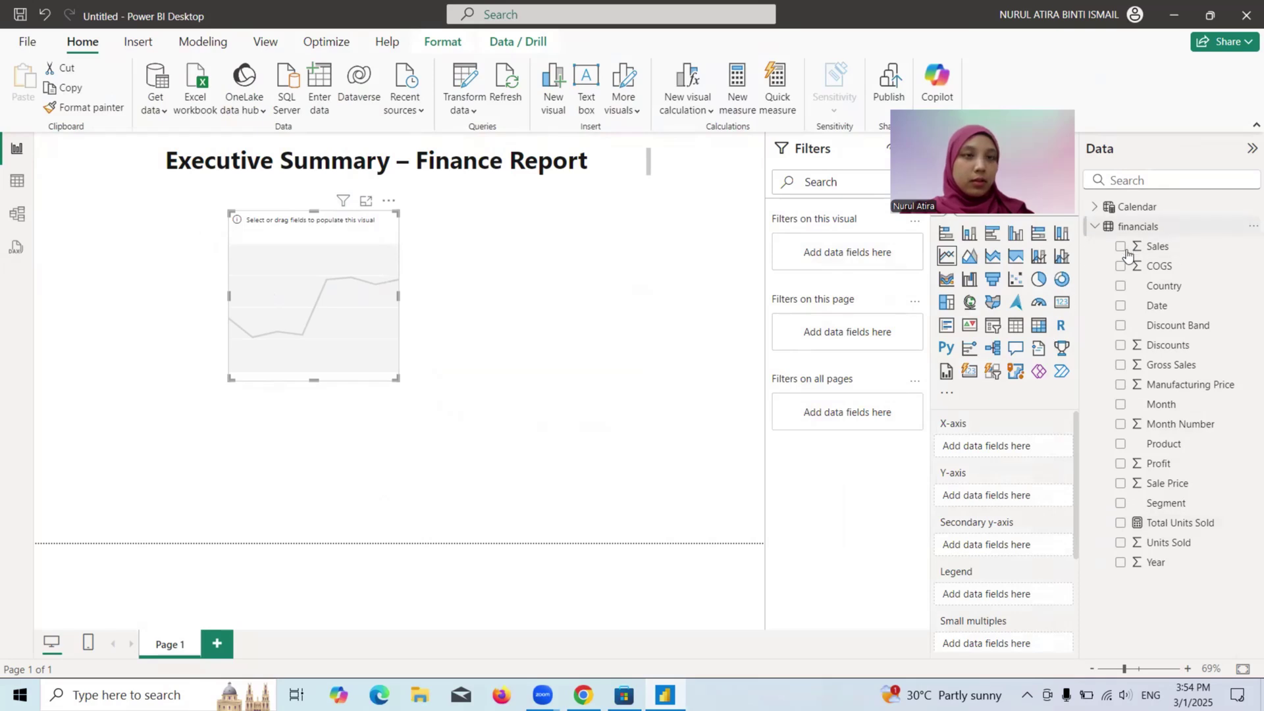
Plot financials' Profit by Year and Month from Calendar's Date Hierarchy in the line chart, and widen the chart
left_click(1119, 464)
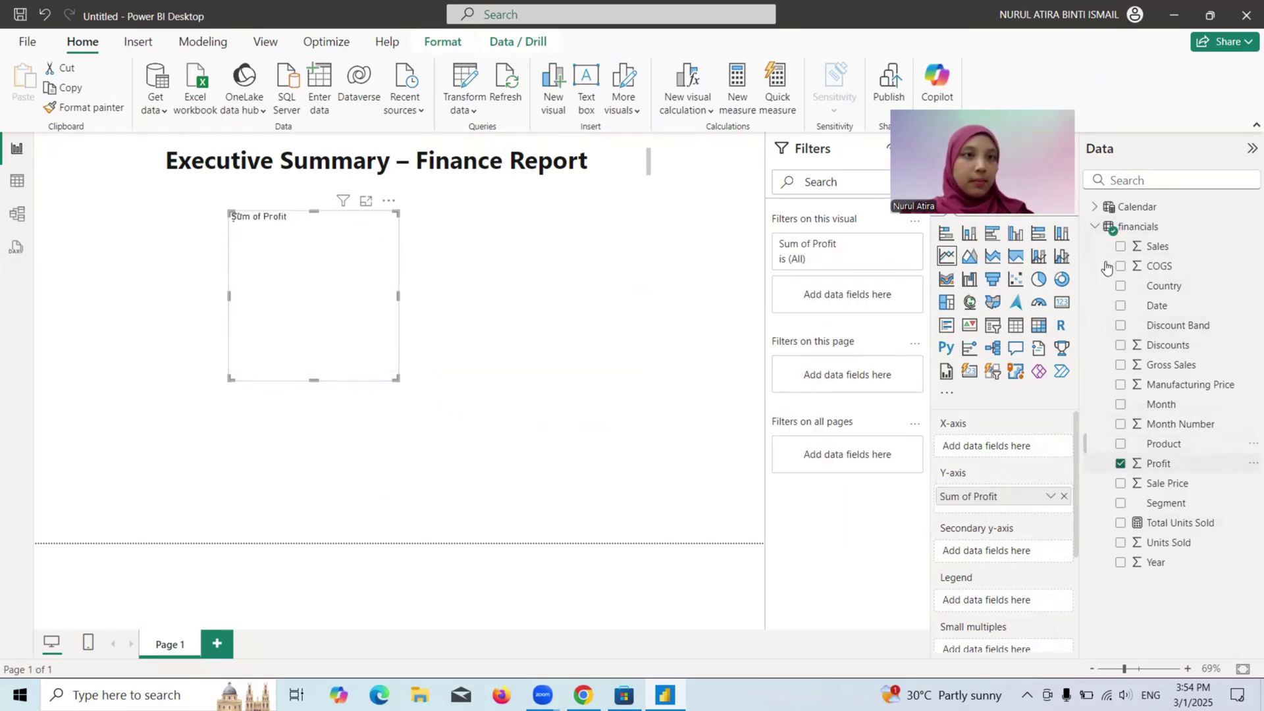
left_click(1094, 228)
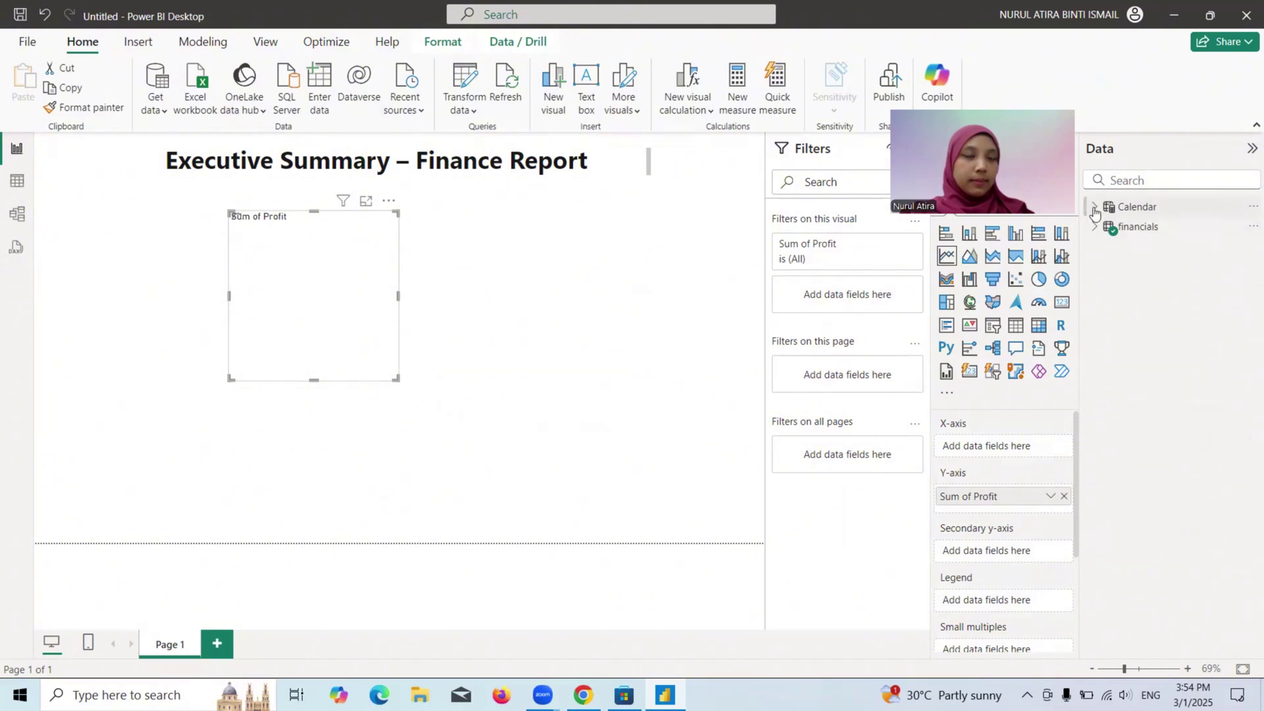
left_click(1095, 207)
left_click(1107, 226)
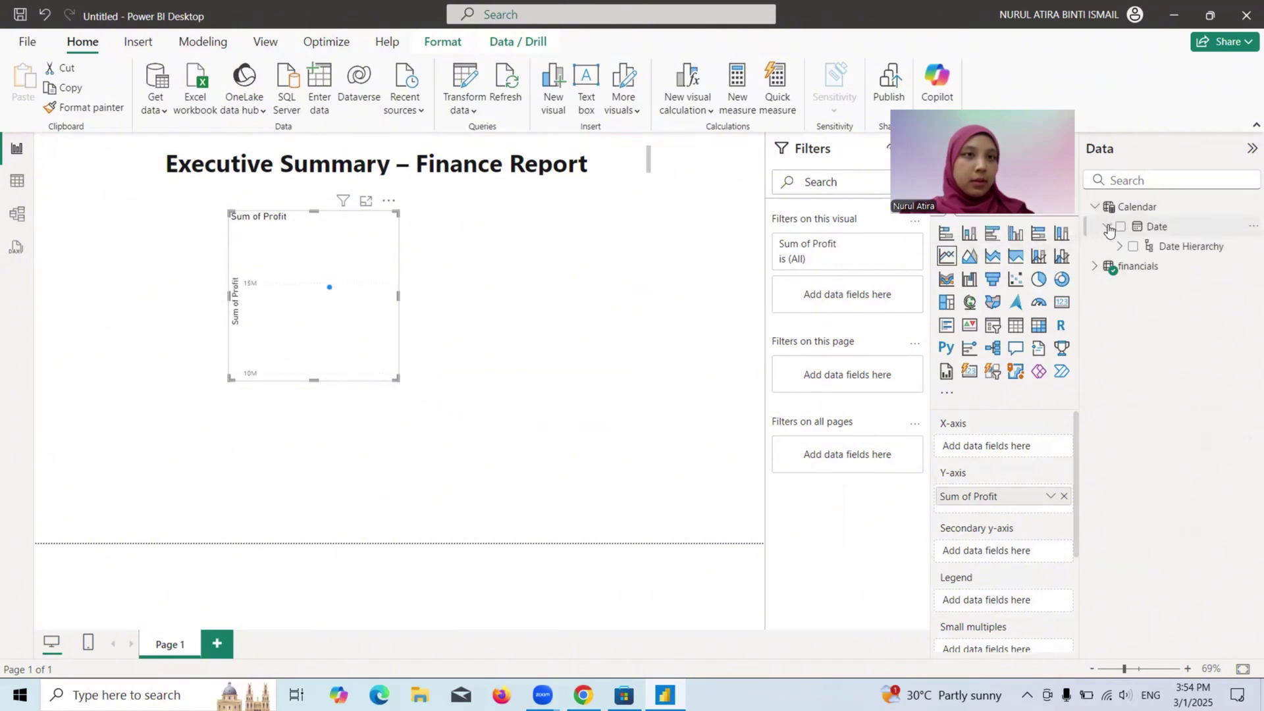
left_click(1119, 247)
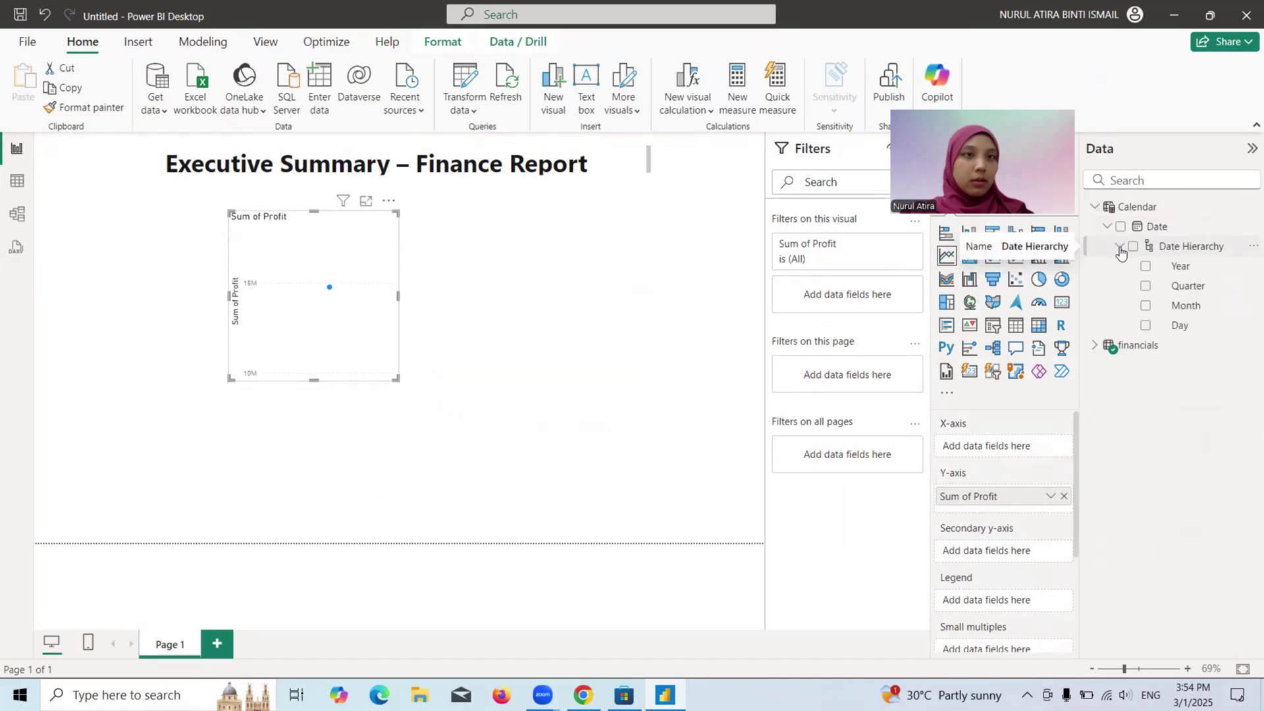
left_click(1145, 267)
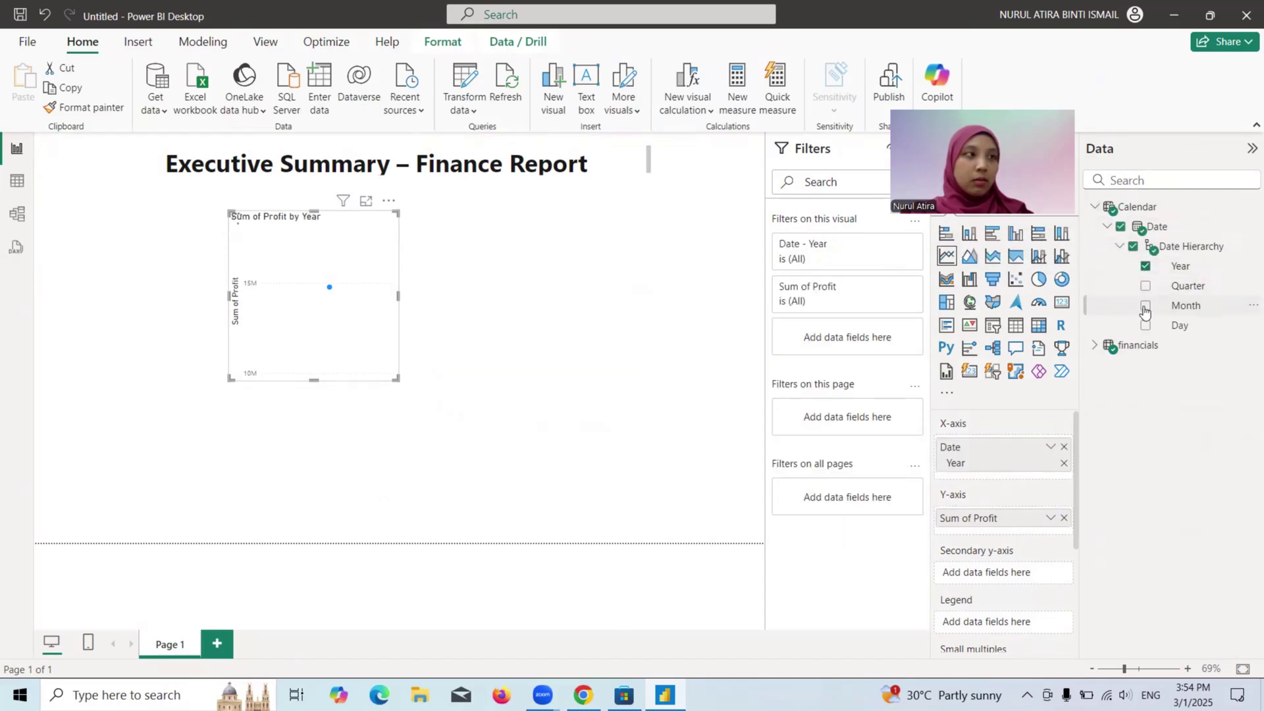
left_click(1146, 307)
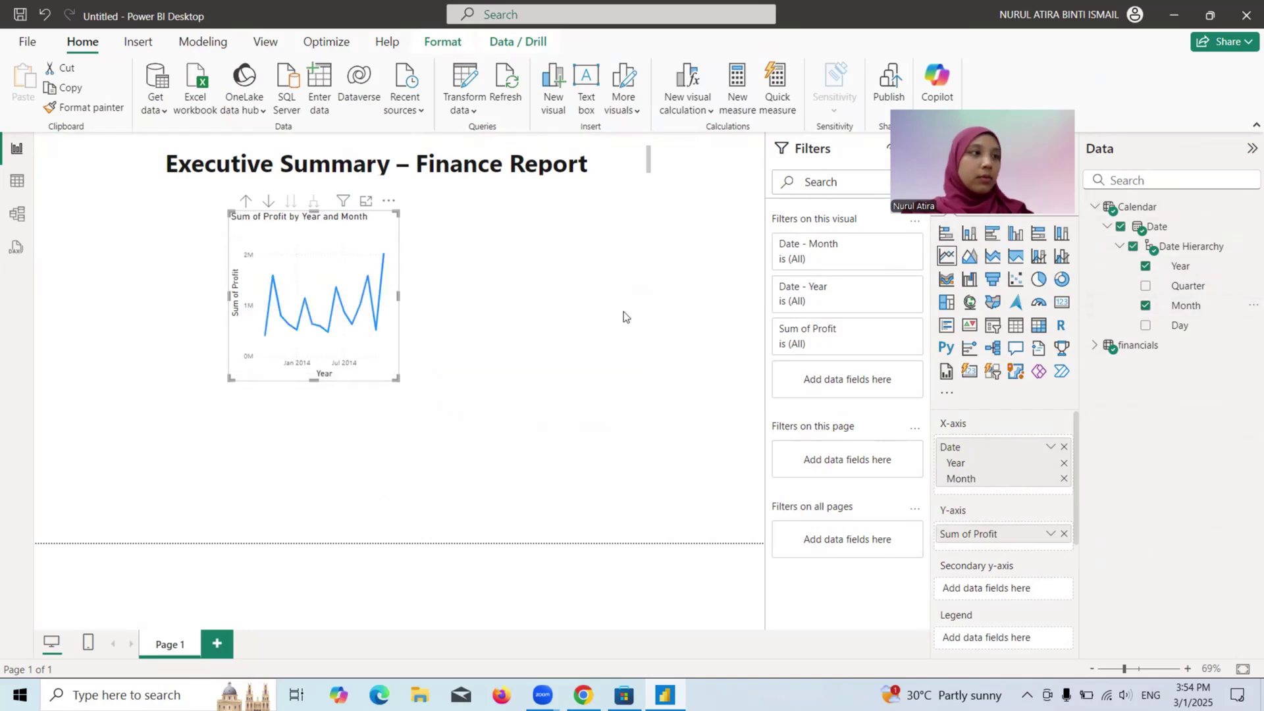
left_click_drag(398, 296, 492, 319)
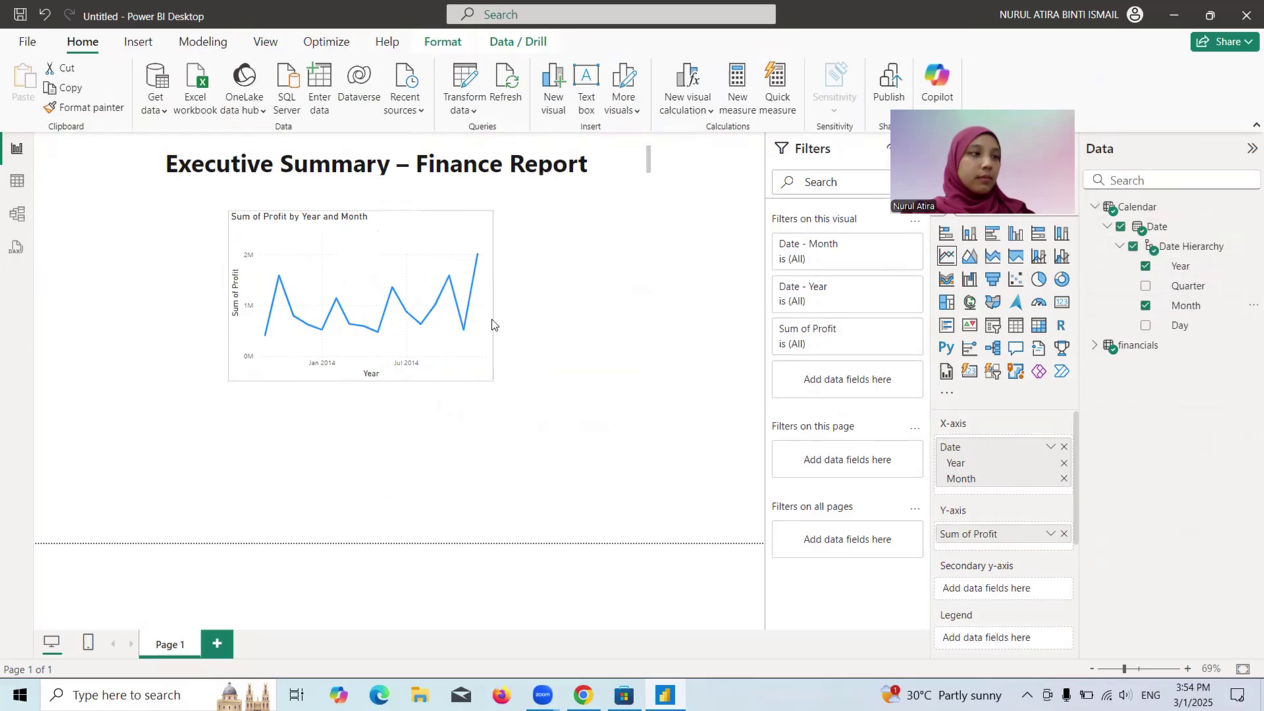
left_click(507, 456)
Switch to Chrome, advance to the slide on the Profit by Country/Region visual, and return to Power BI Desktop
left_click(583, 695)
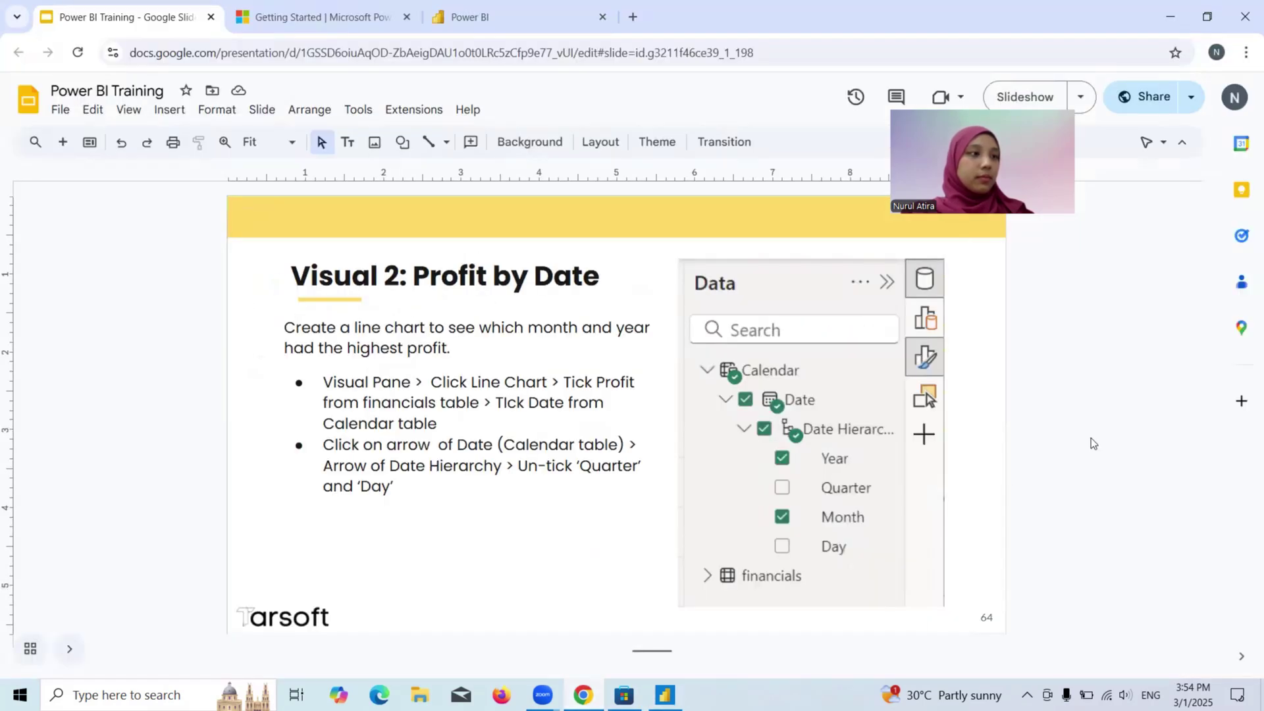
scroll(1092, 438, "down", 1)
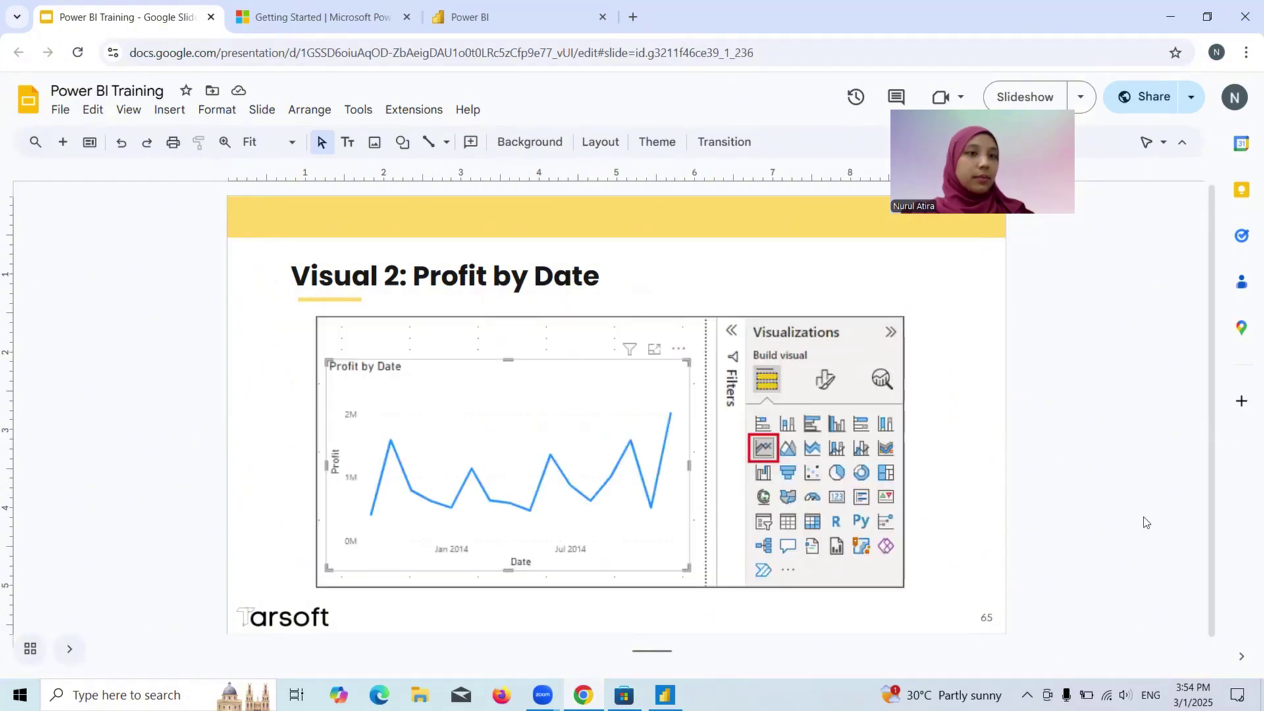
scroll(1121, 514, "down", 1)
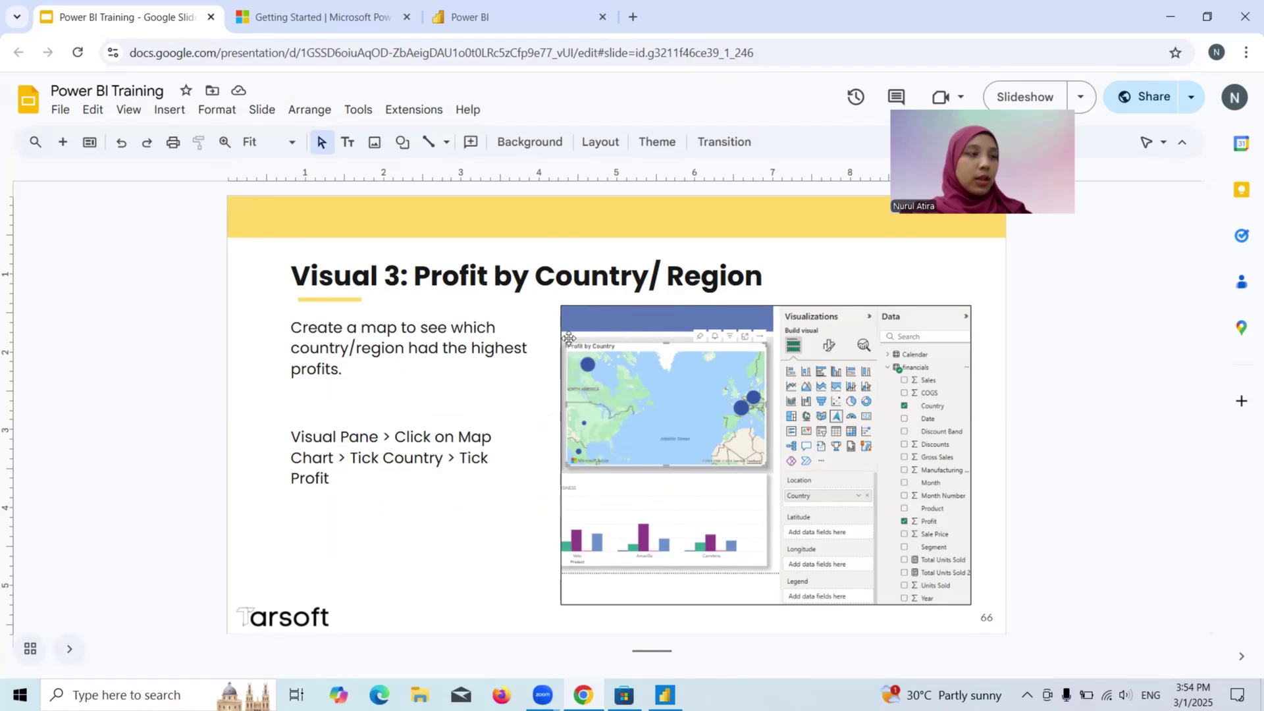
mouse_move(665, 694)
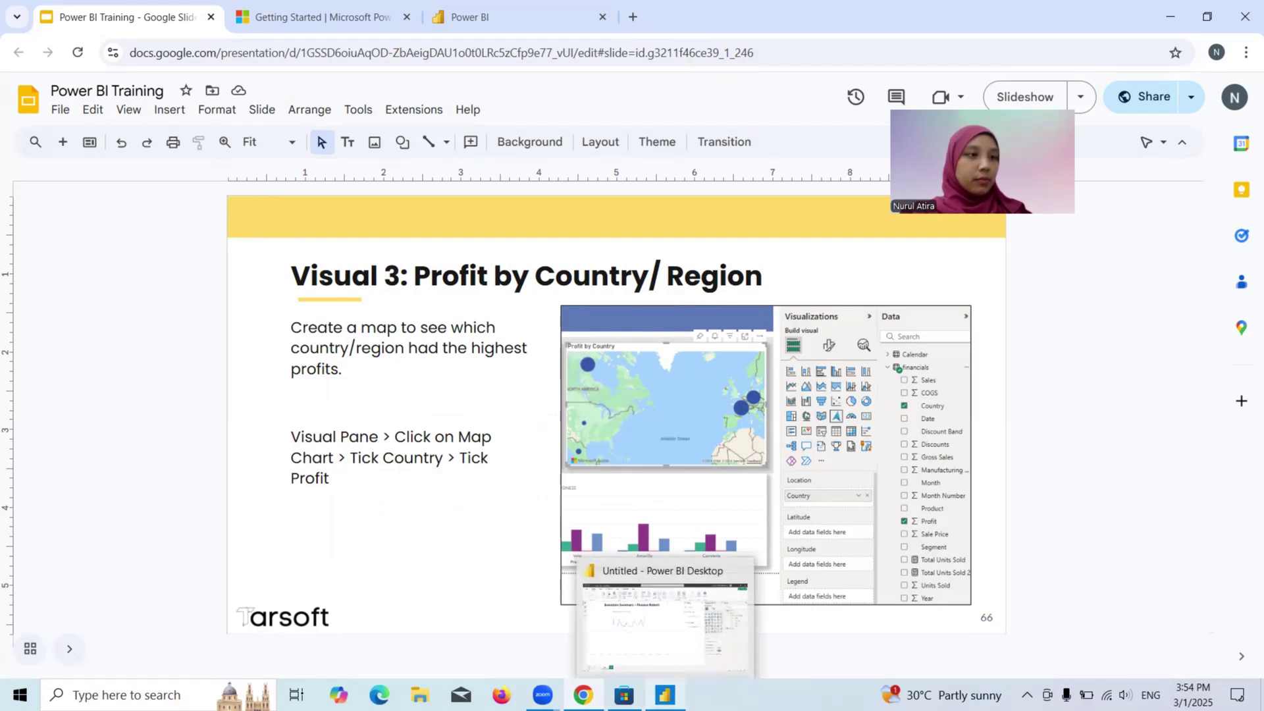
left_click(661, 615)
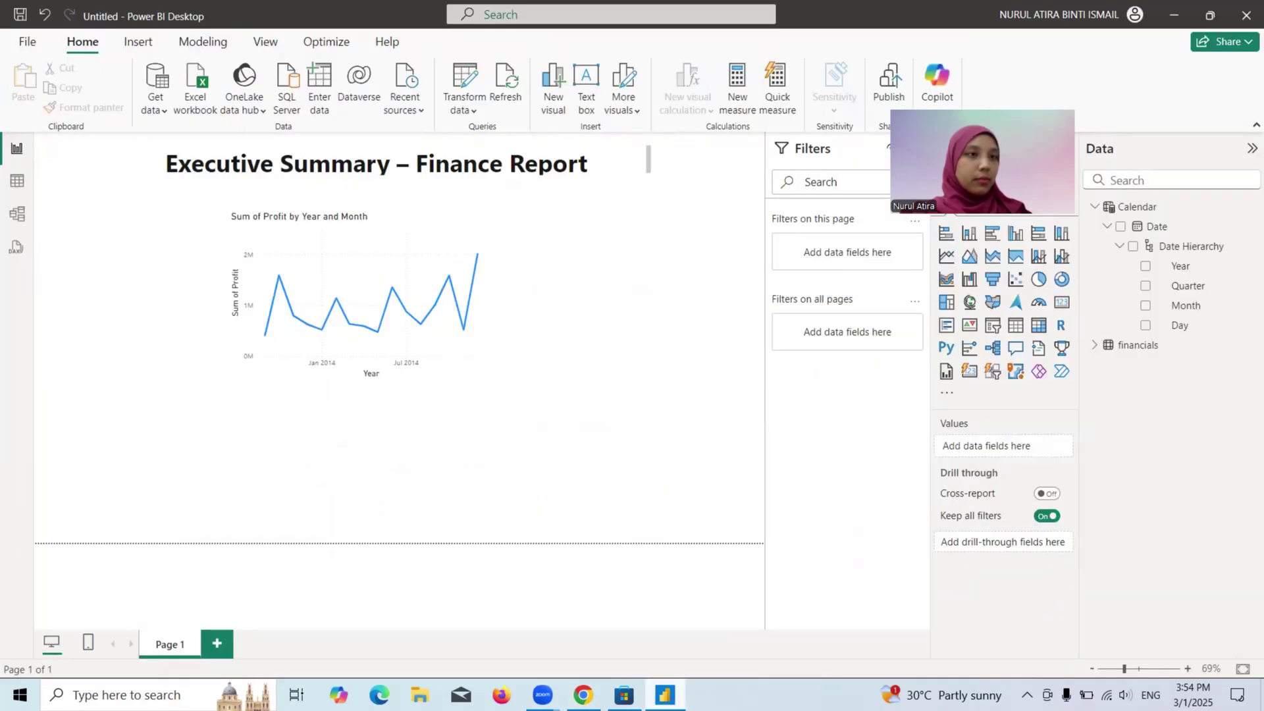
Add an empty map visual beside the line chart, and widen it to near the page's right edge
left_click(979, 309)
left_click_drag(204, 449, 583, 286)
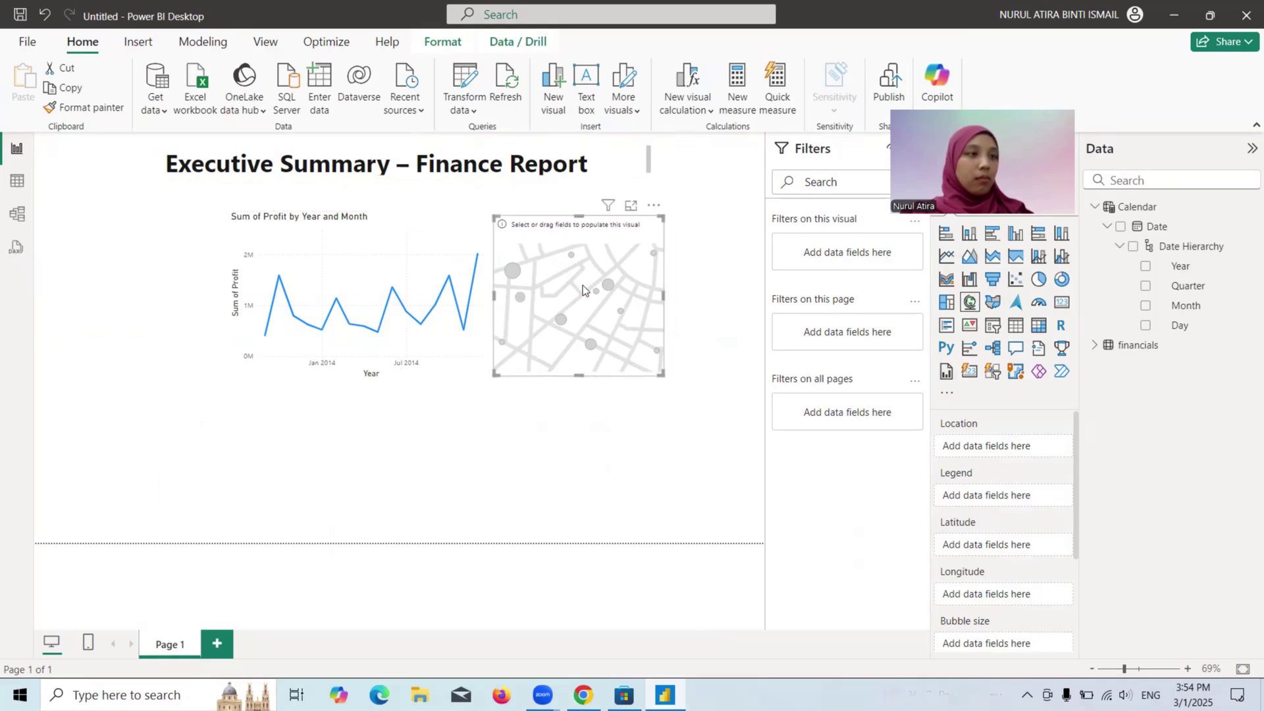
left_click_drag(665, 296, 752, 301)
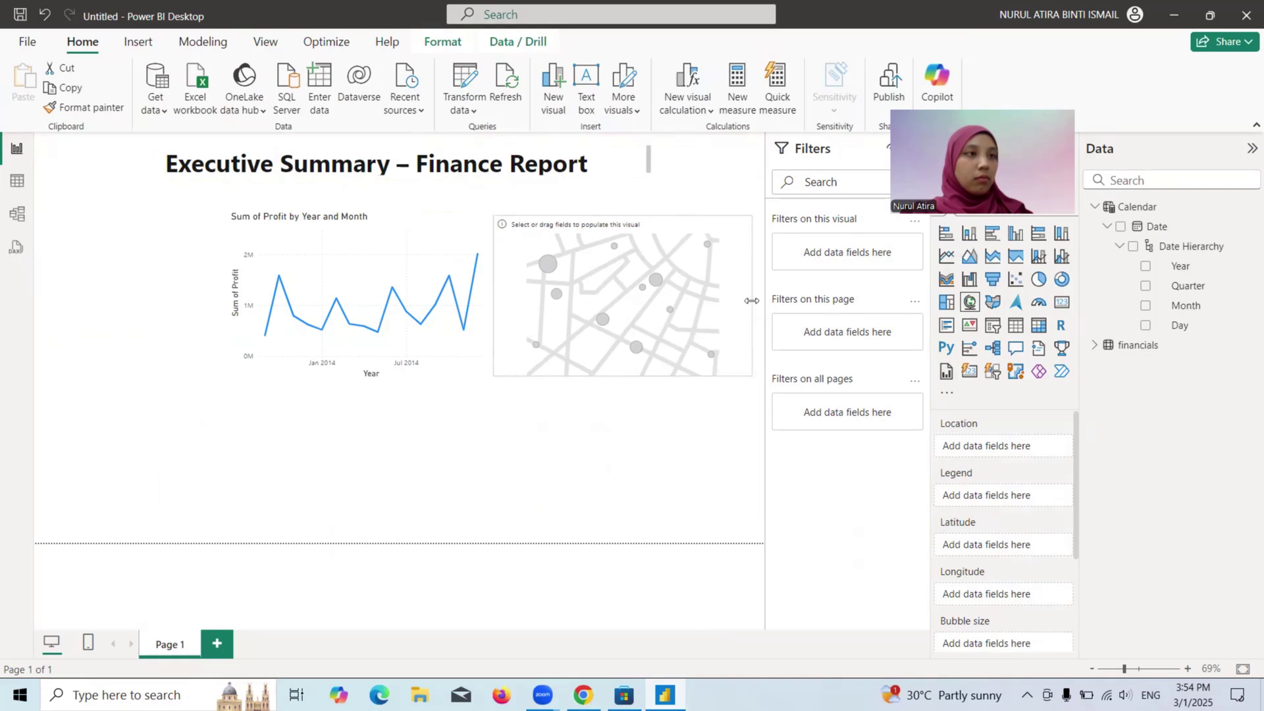
List the fields of the financials table, and recheck the Profit by Country/Region slide in Chrome before returning to Power BI Desktop
left_click(694, 471)
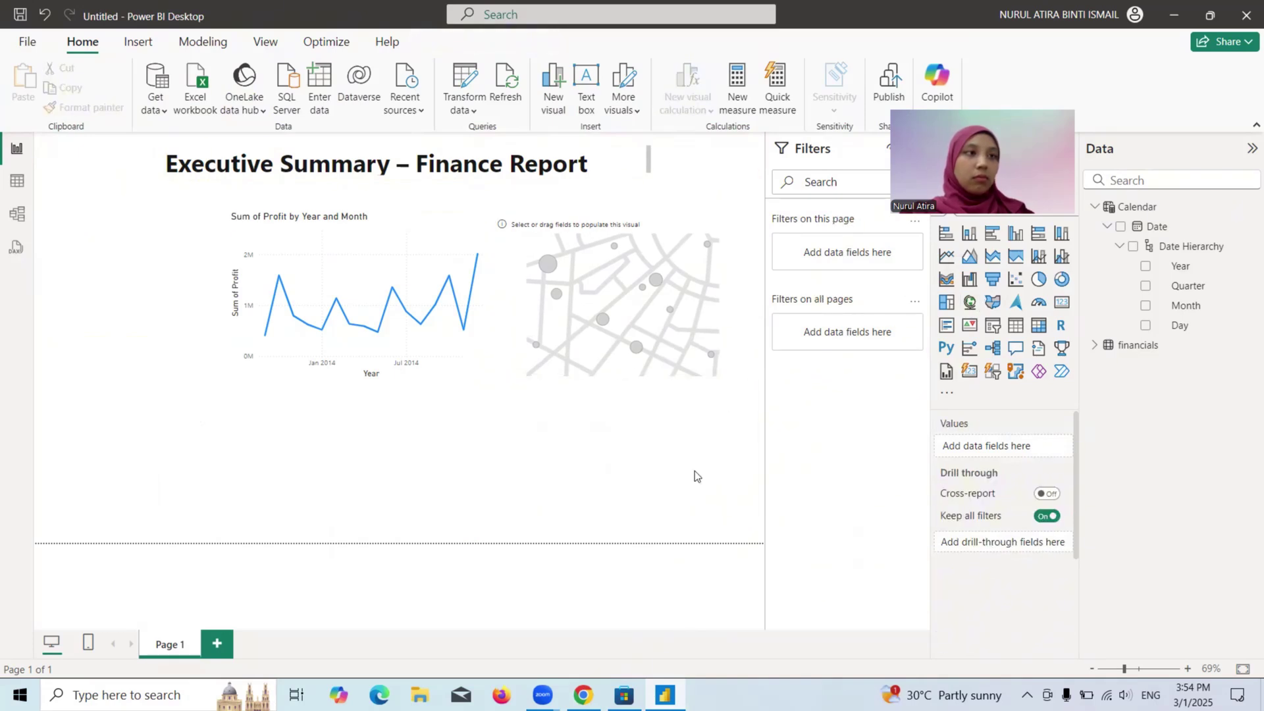
left_click(1095, 345)
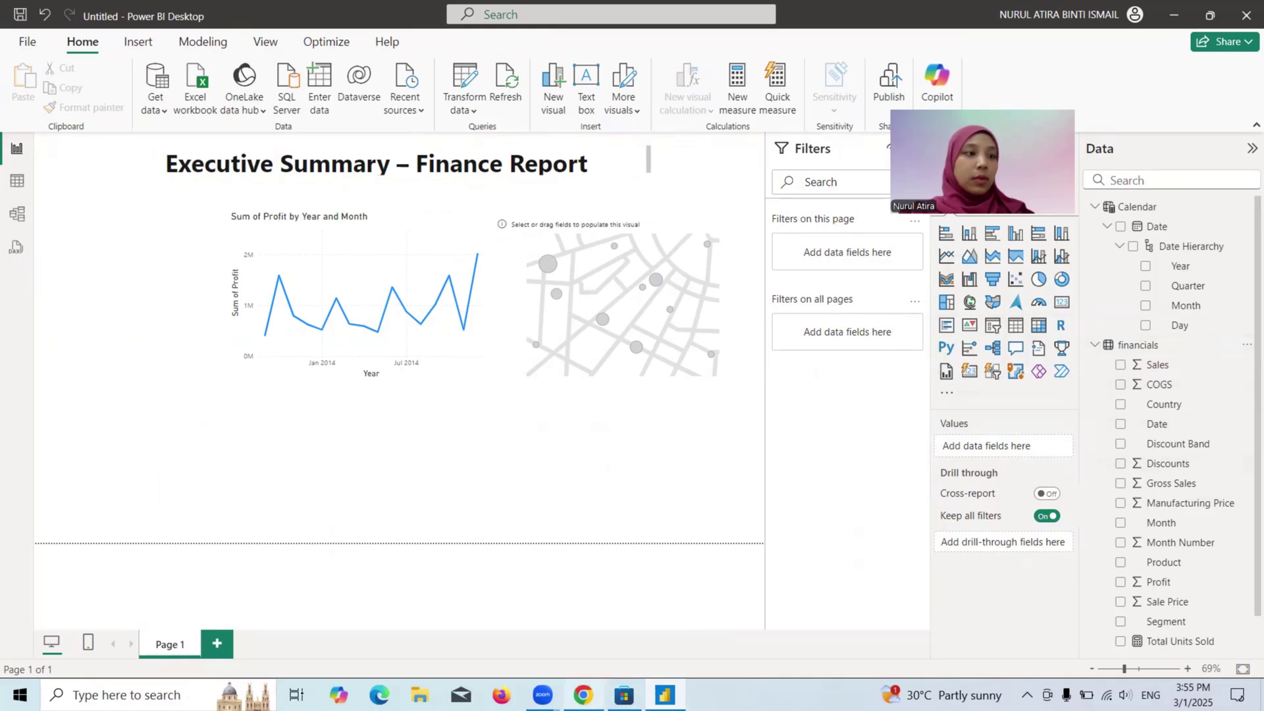
left_click(582, 688)
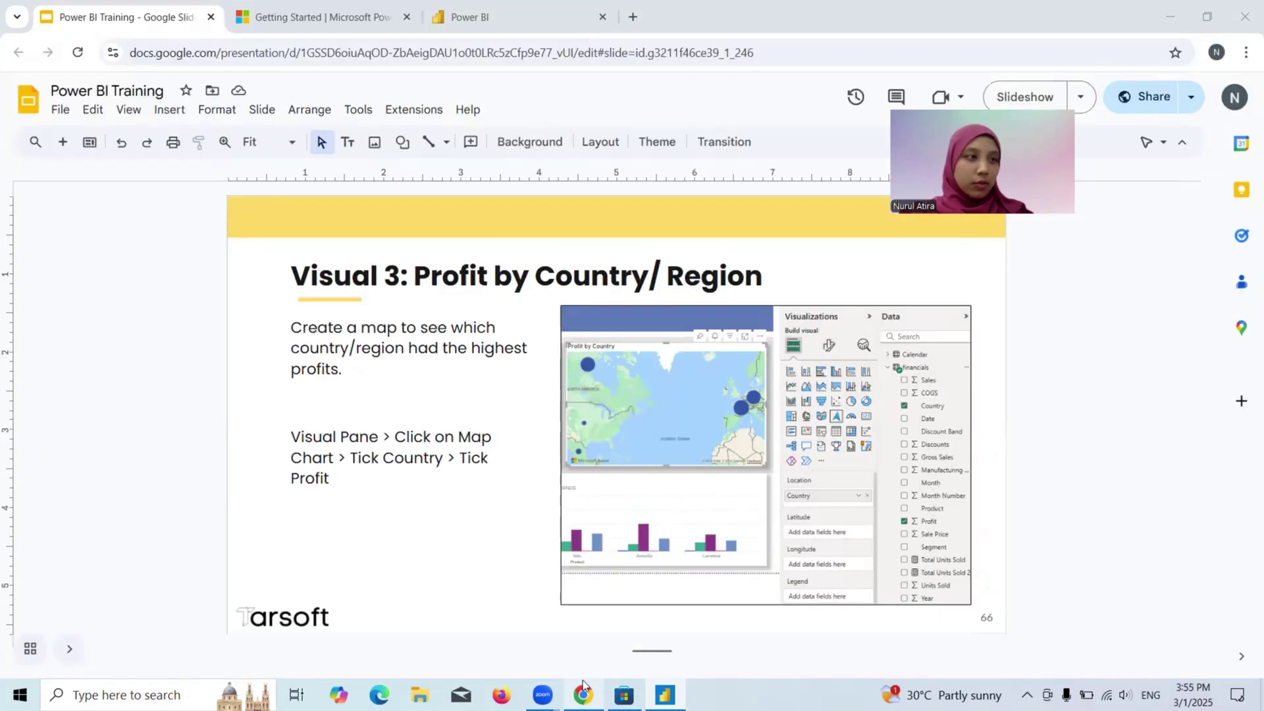
key("alt+Tab")
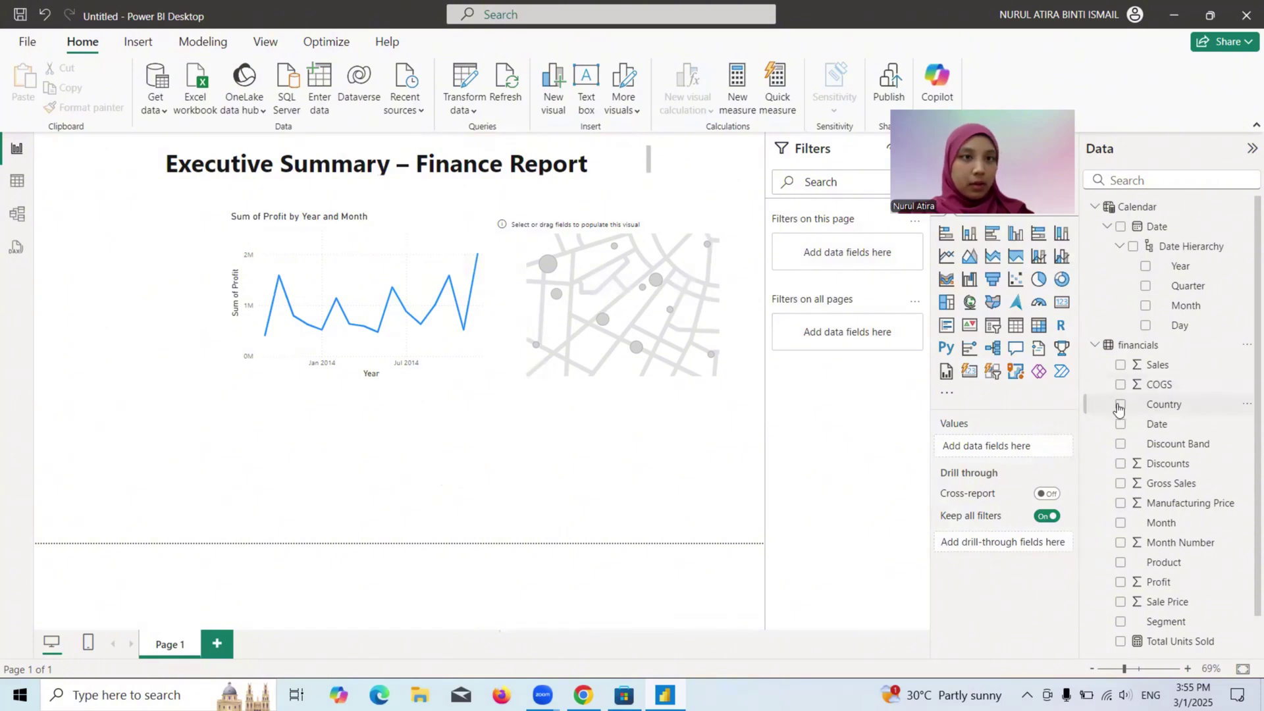
Plot financials' Profit by Country in the existing map visual beside the line chart, discarding any stray visual created outside it
left_click(1119, 405)
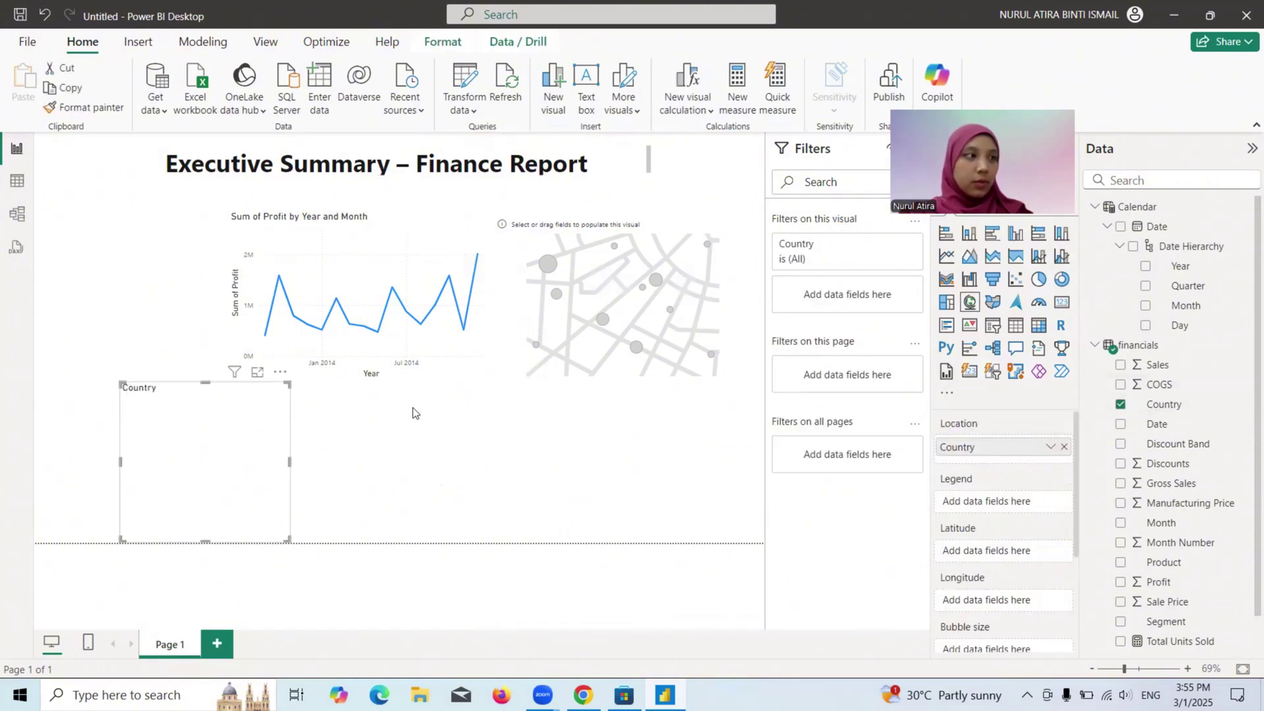
key("Delete")
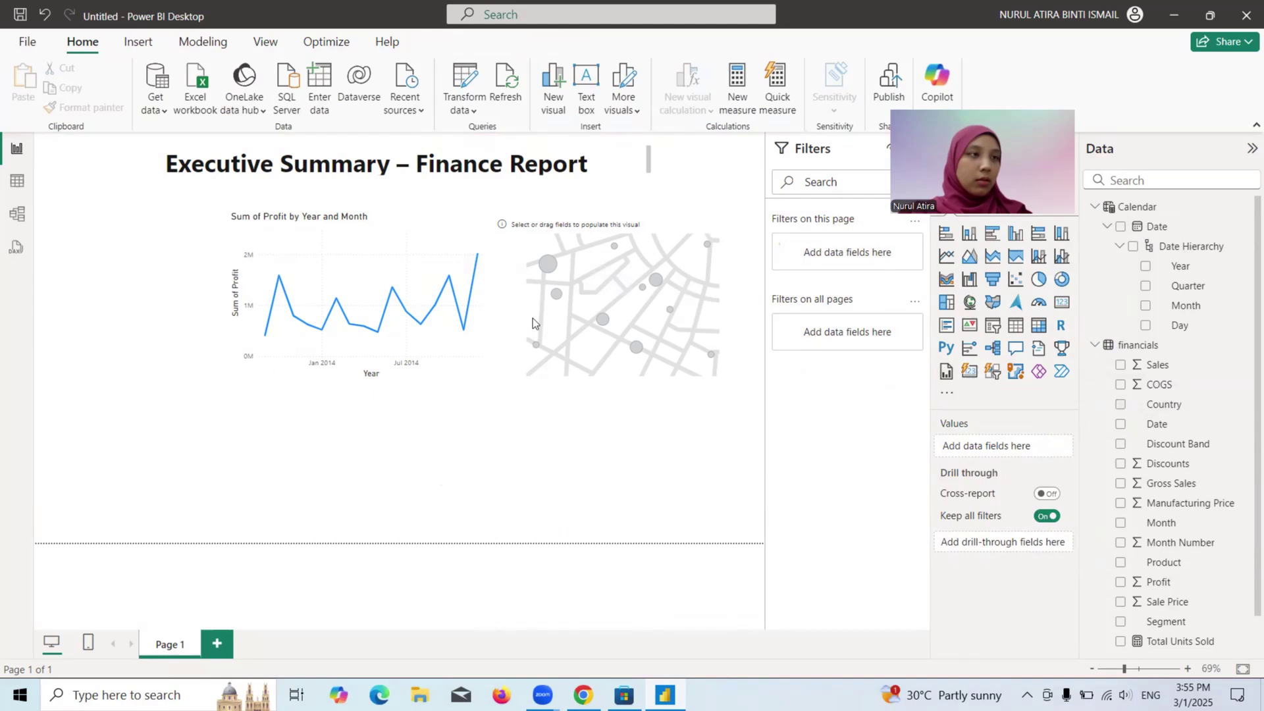
left_click(638, 314)
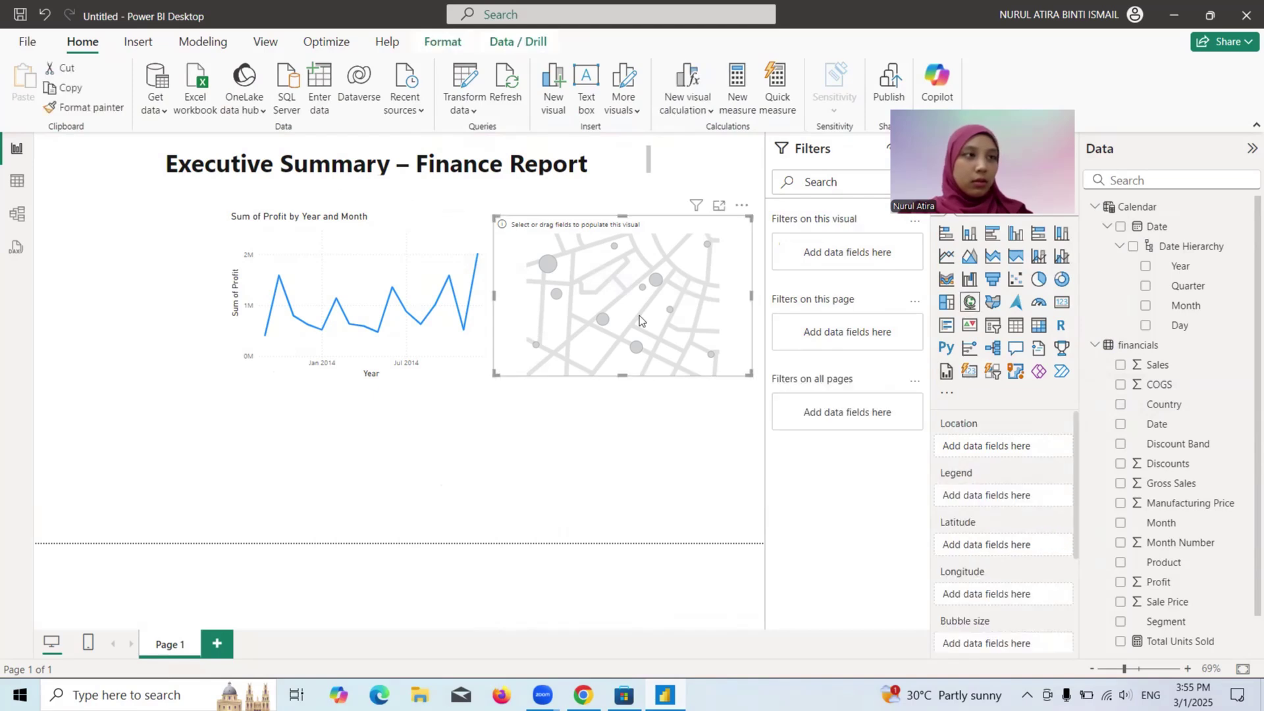
left_click(1121, 405)
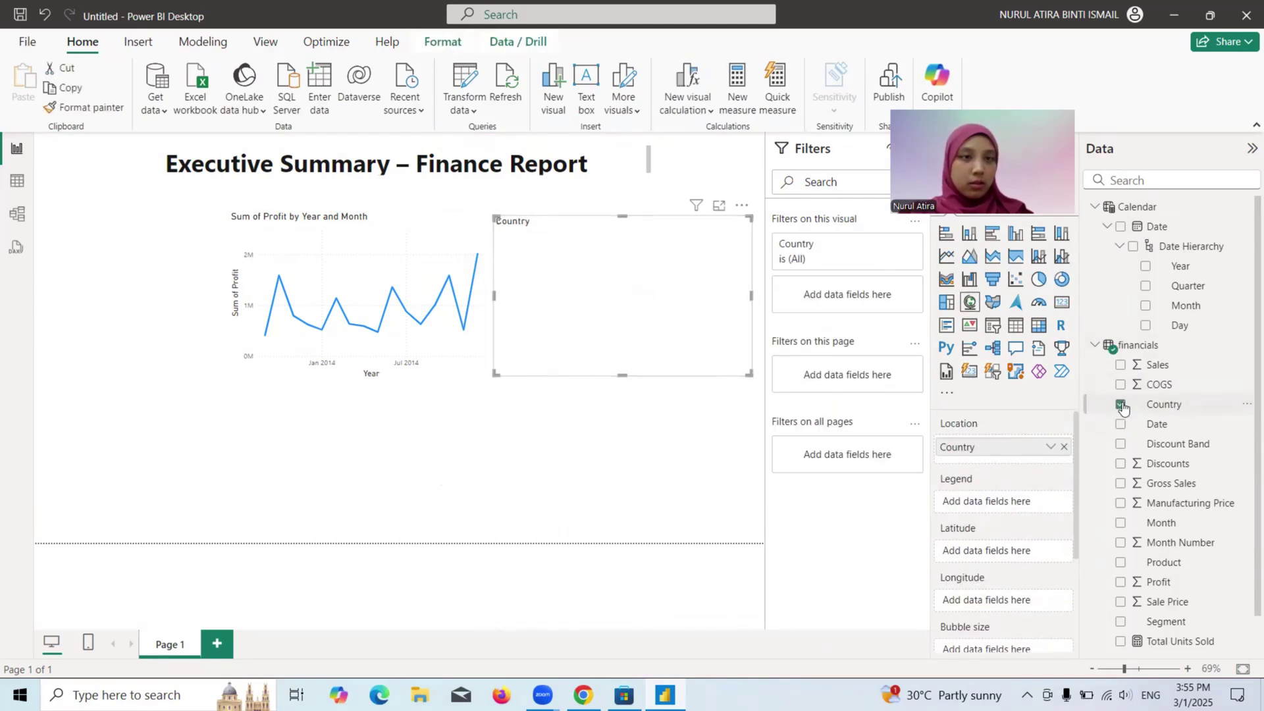
left_click(1120, 583)
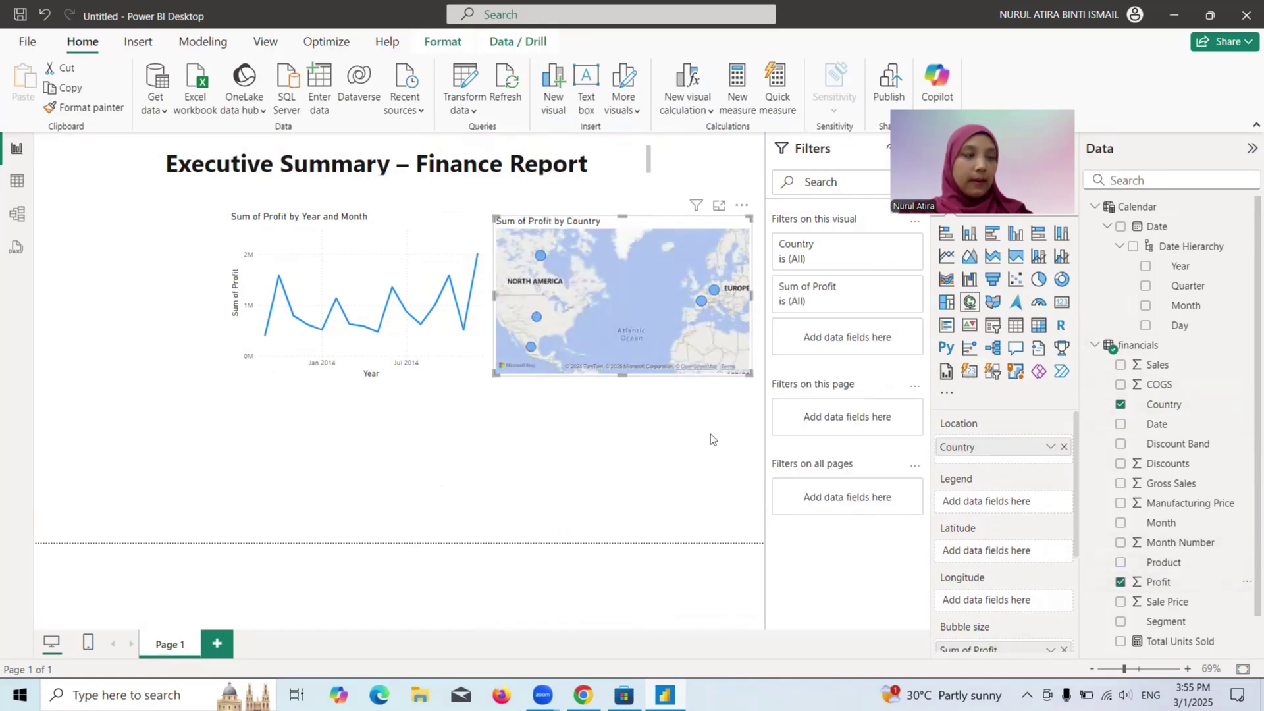
left_click(697, 447)
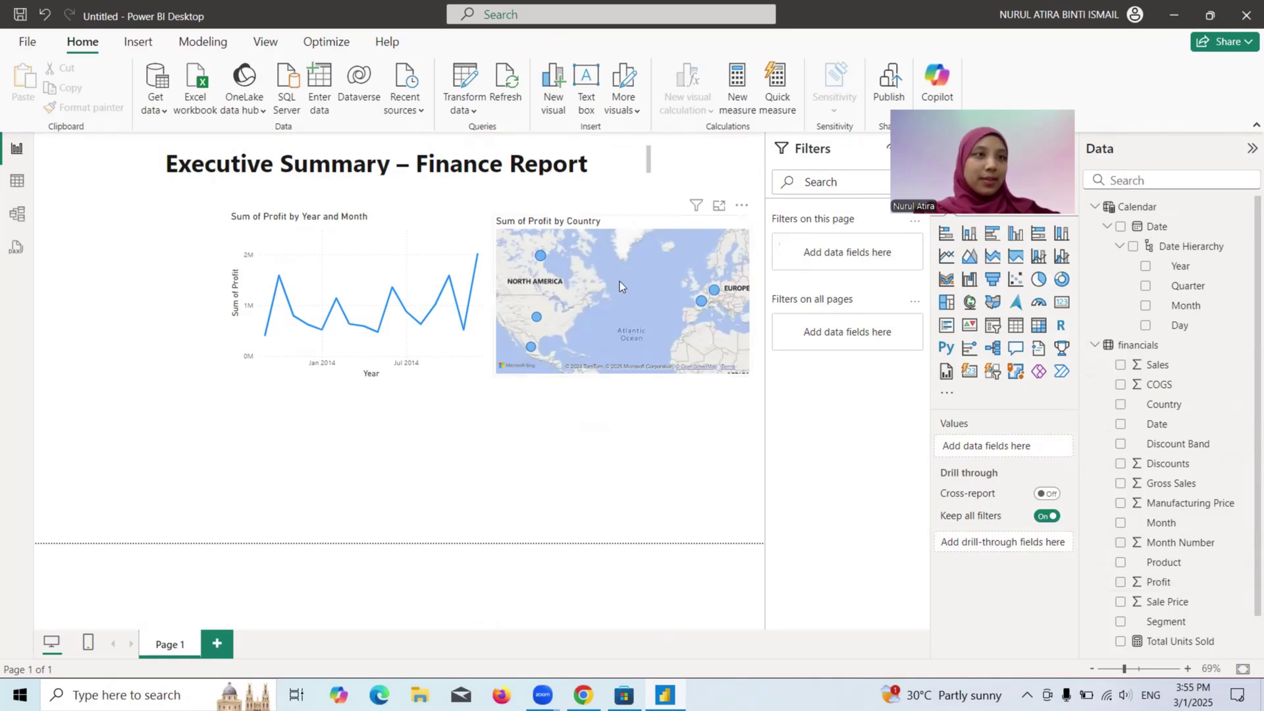
left_click(28, 44)
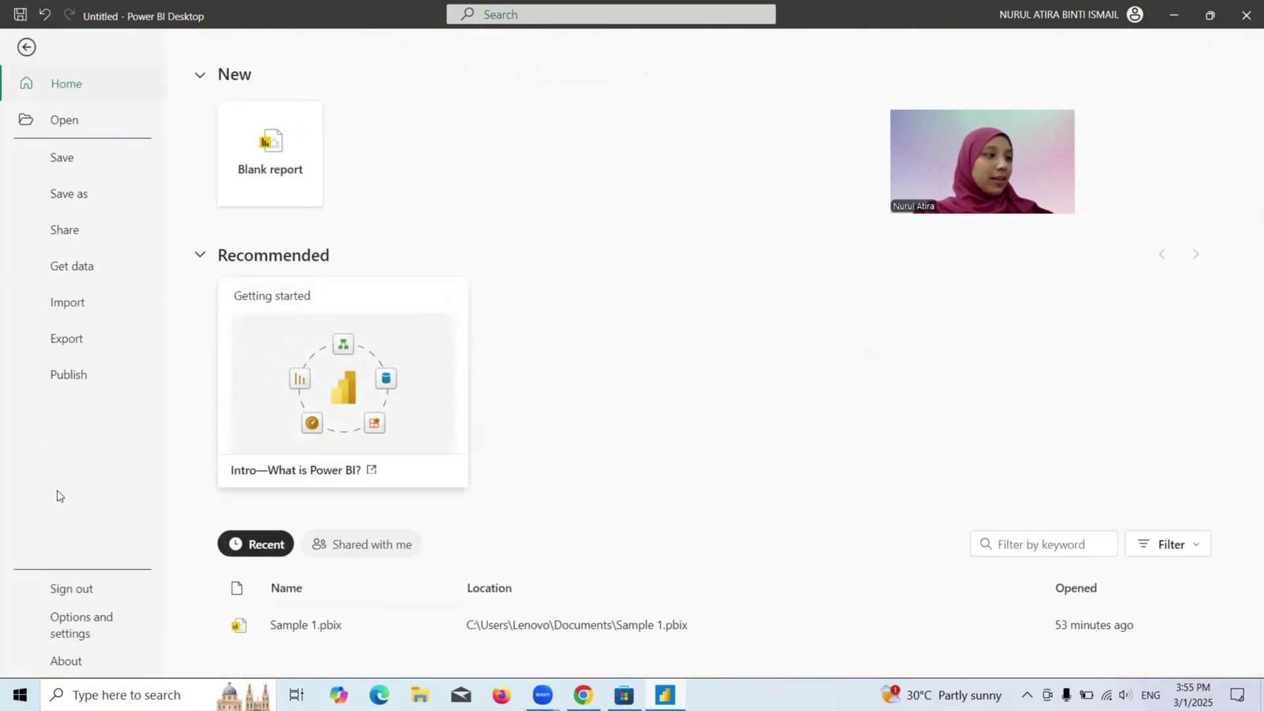
left_click(64, 622)
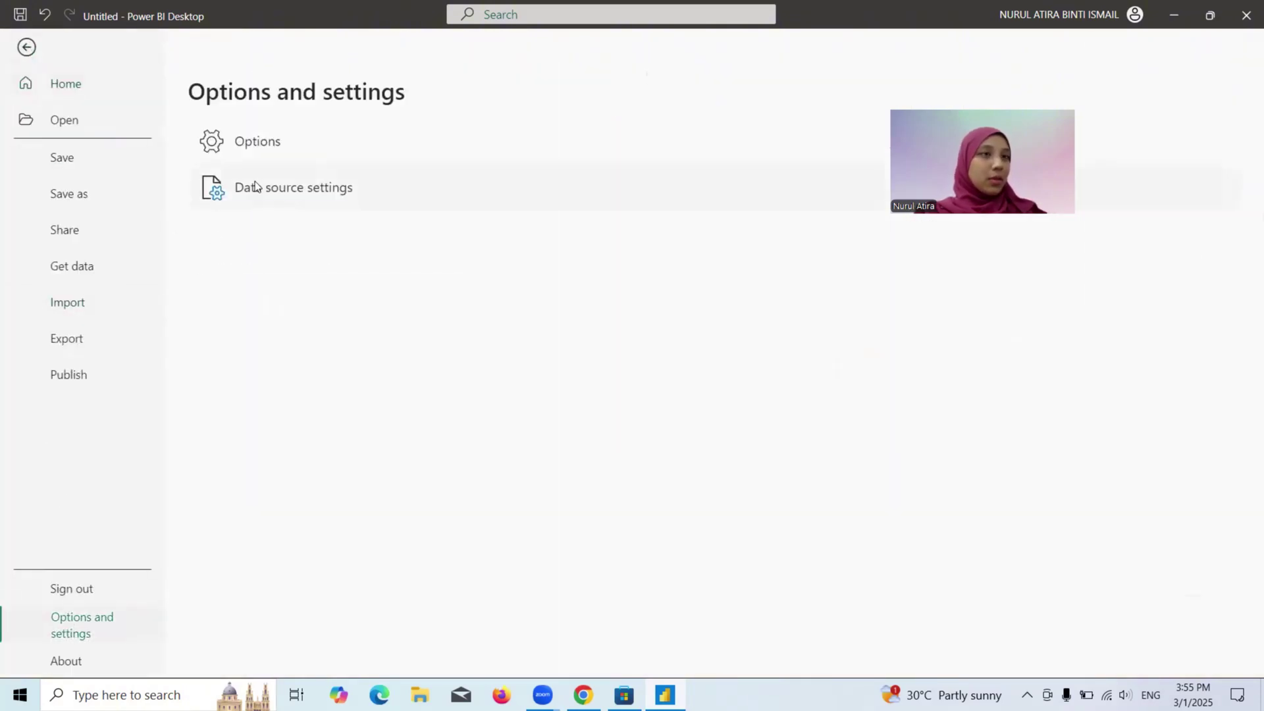
key("Escape")
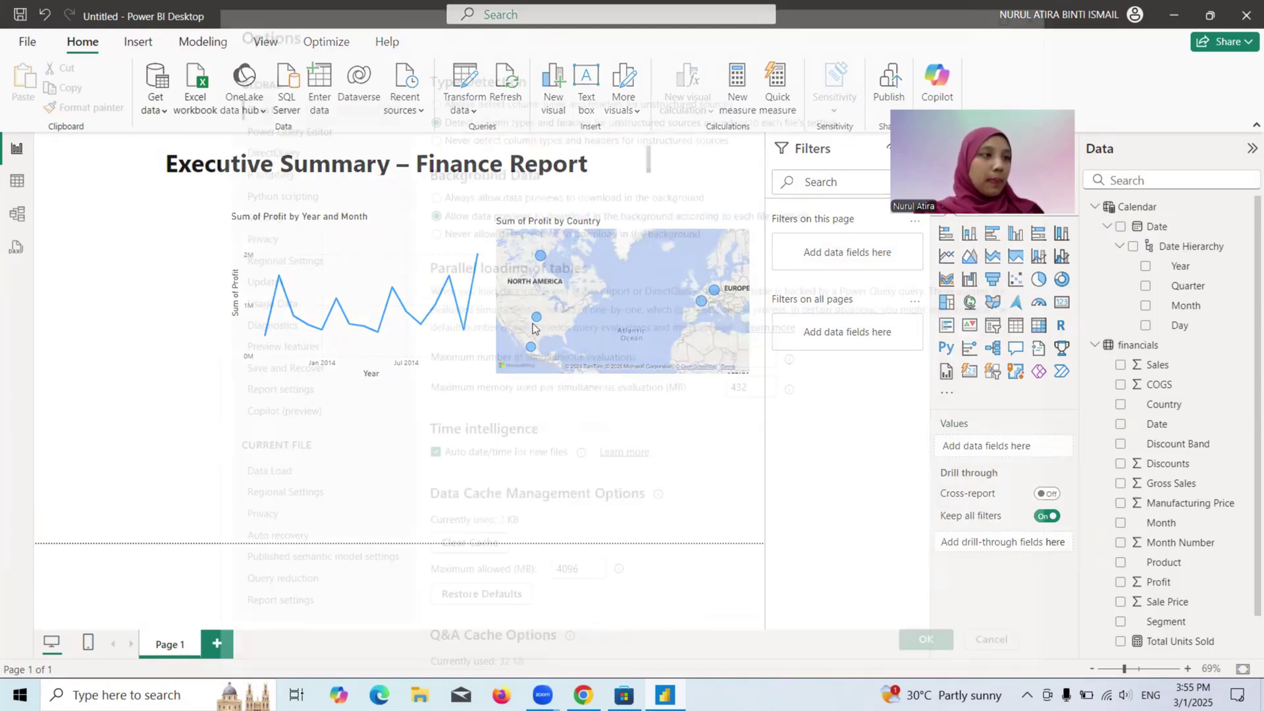
left_click(985, 635)
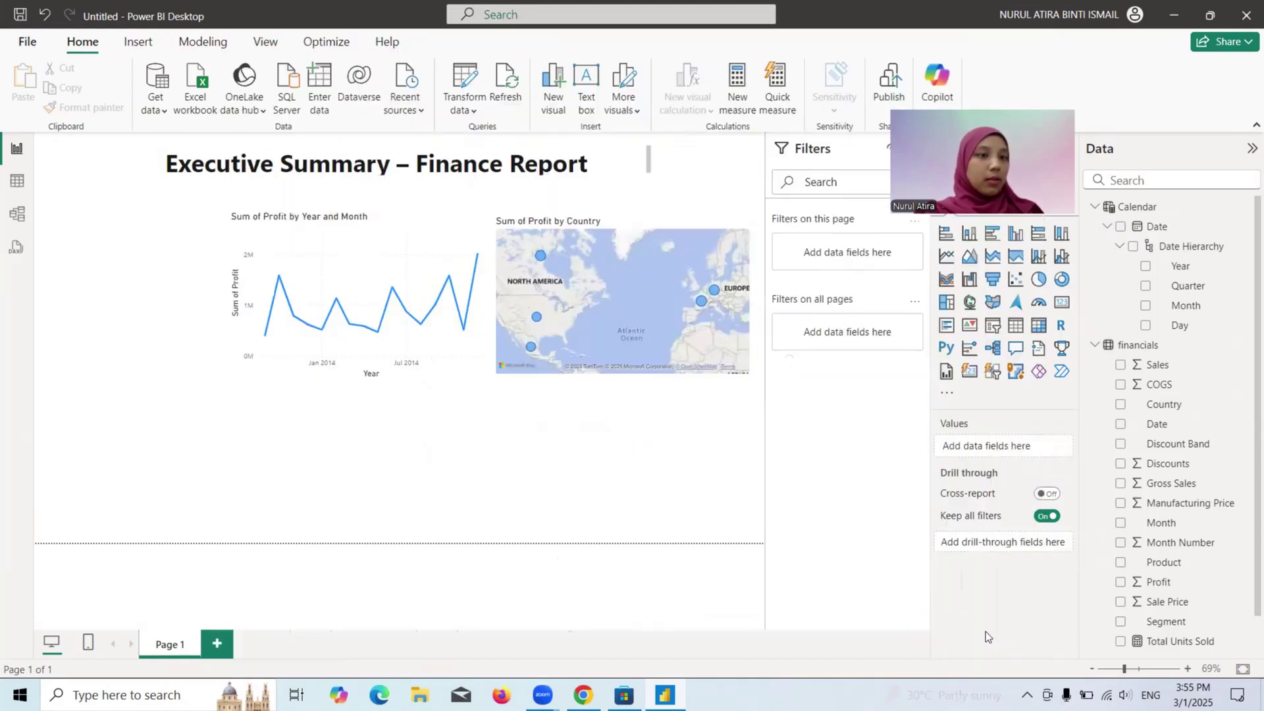
Enable the use of Map and Filled Map visuals in the global Security options
left_click(27, 41)
left_click(50, 630)
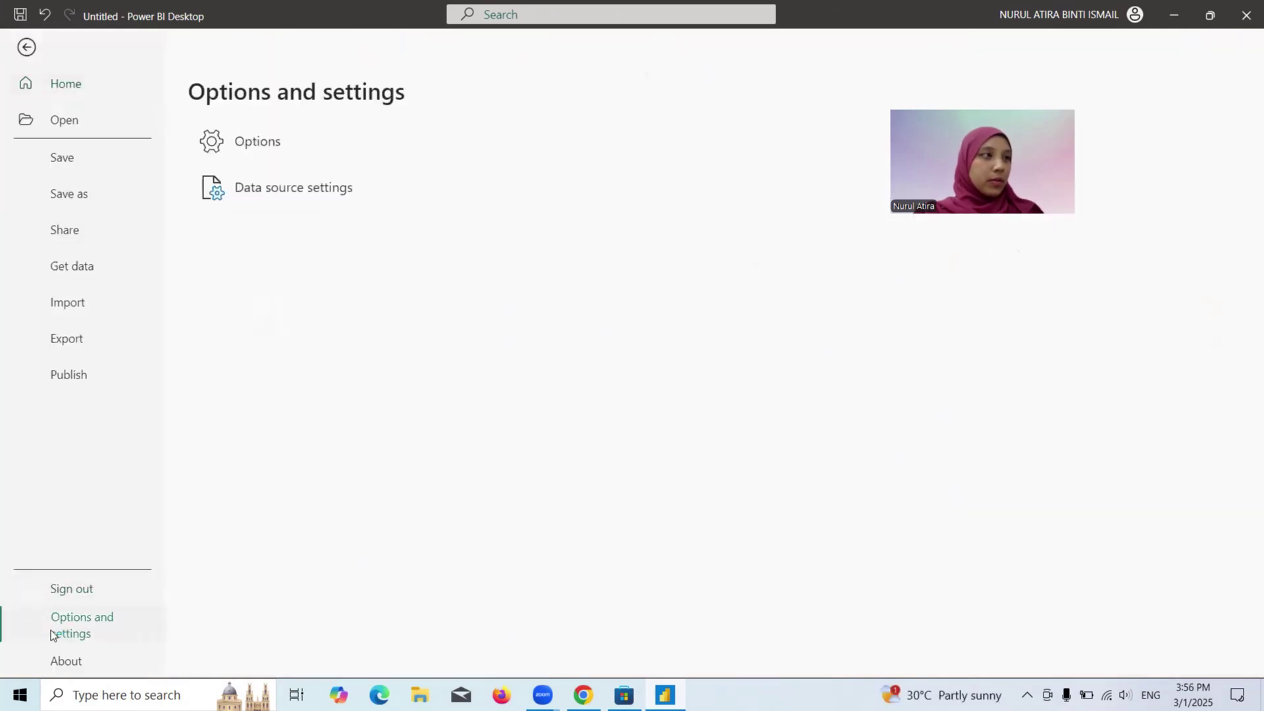
left_click(266, 156)
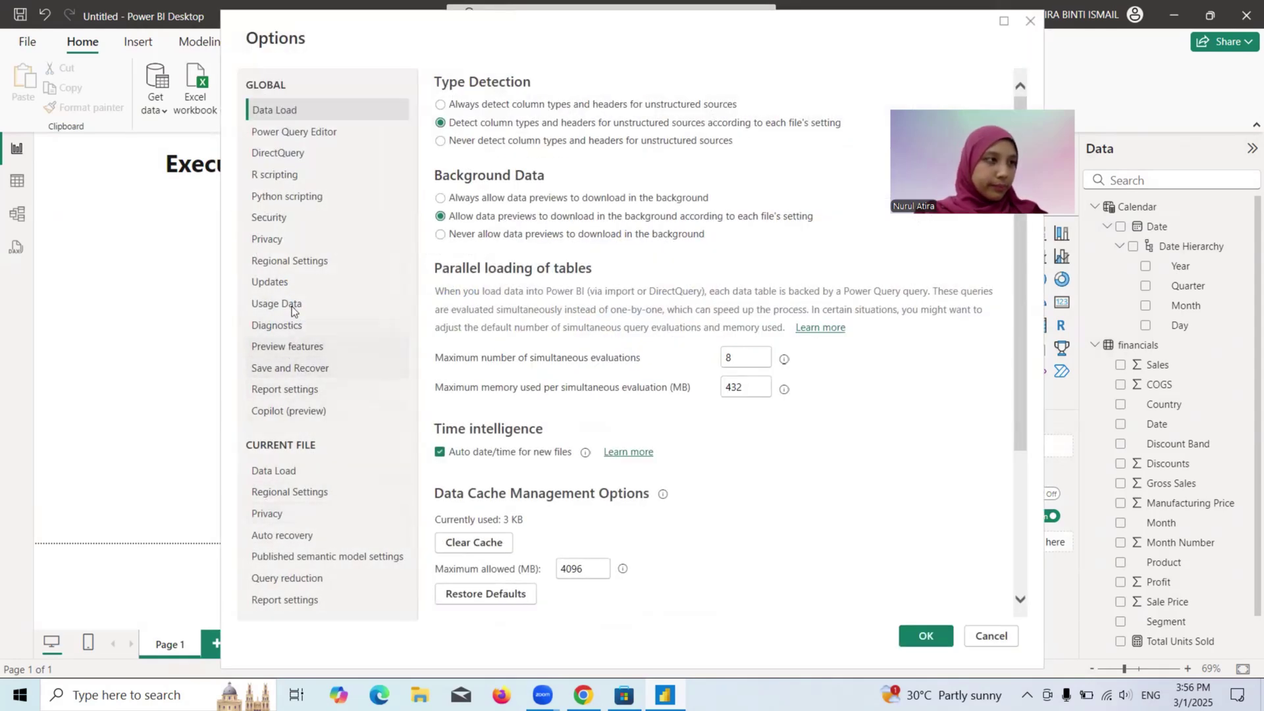
left_click(315, 217)
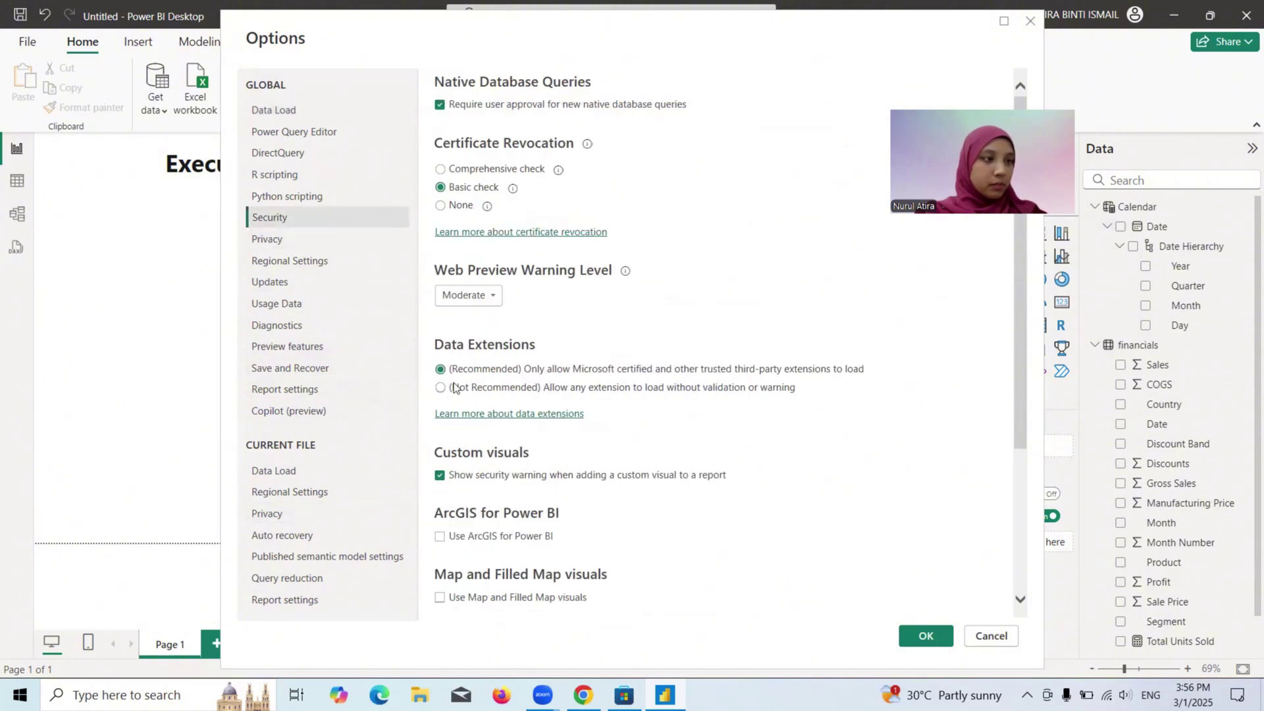
scroll(527, 562, "down", 3)
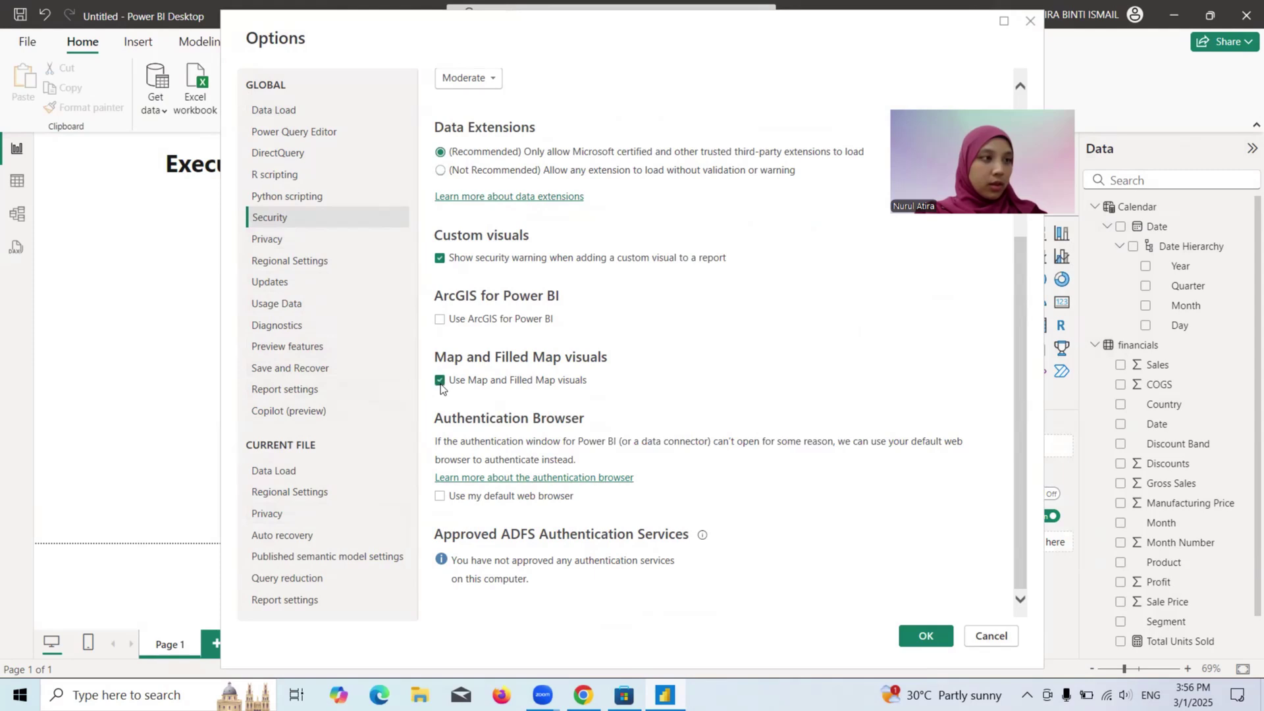
left_click(925, 636)
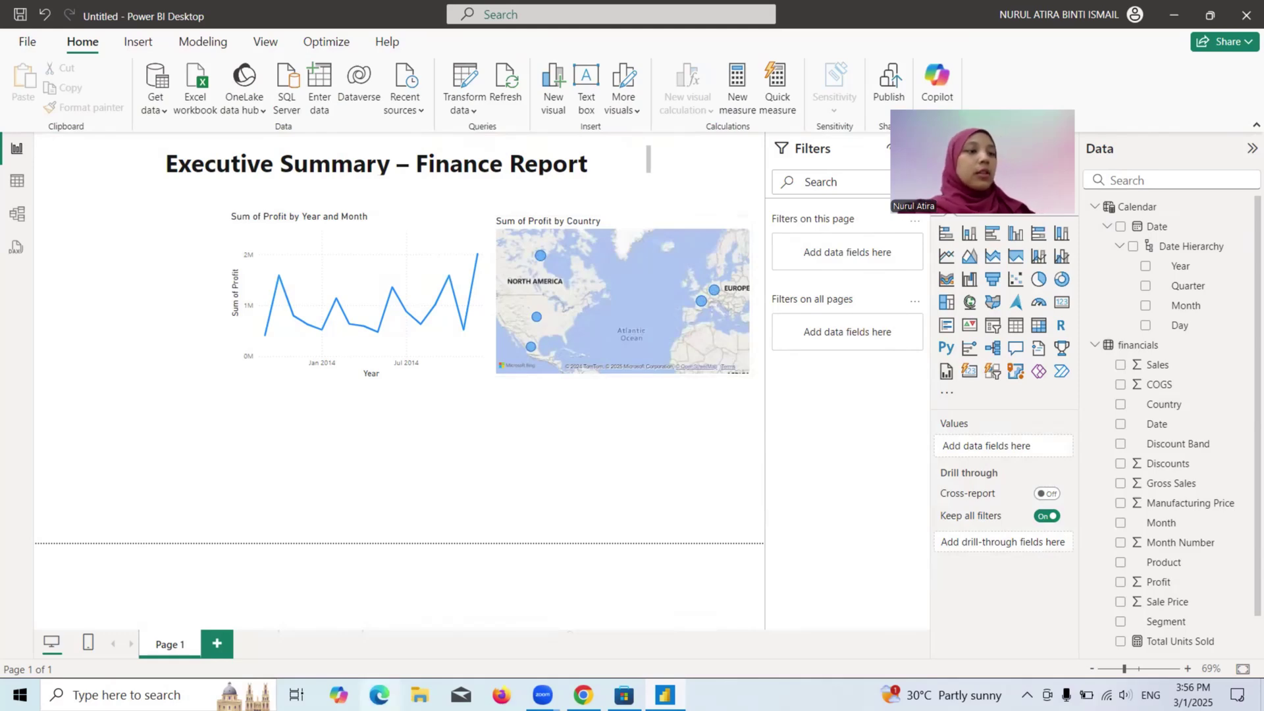
Switch to Chrome, advance to the slide on the Sales by Product and Segment visual, and return to Power BI Desktop
left_click(582, 694)
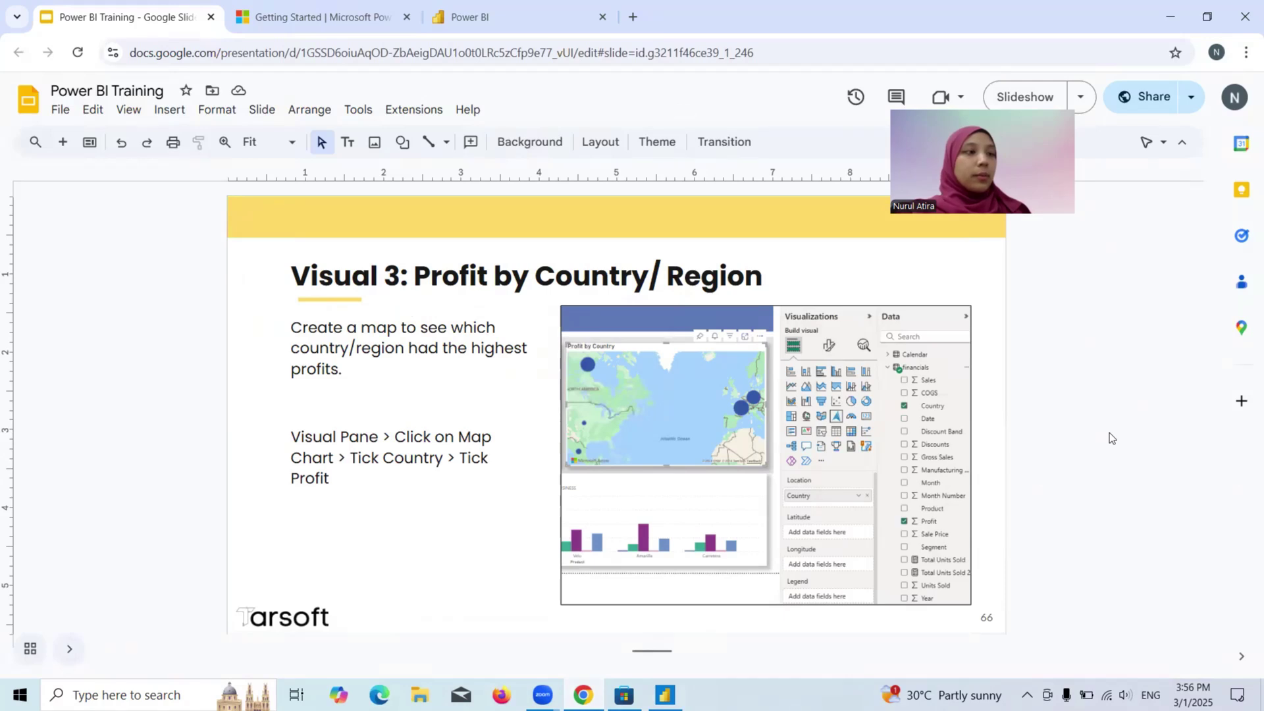
key("Down")
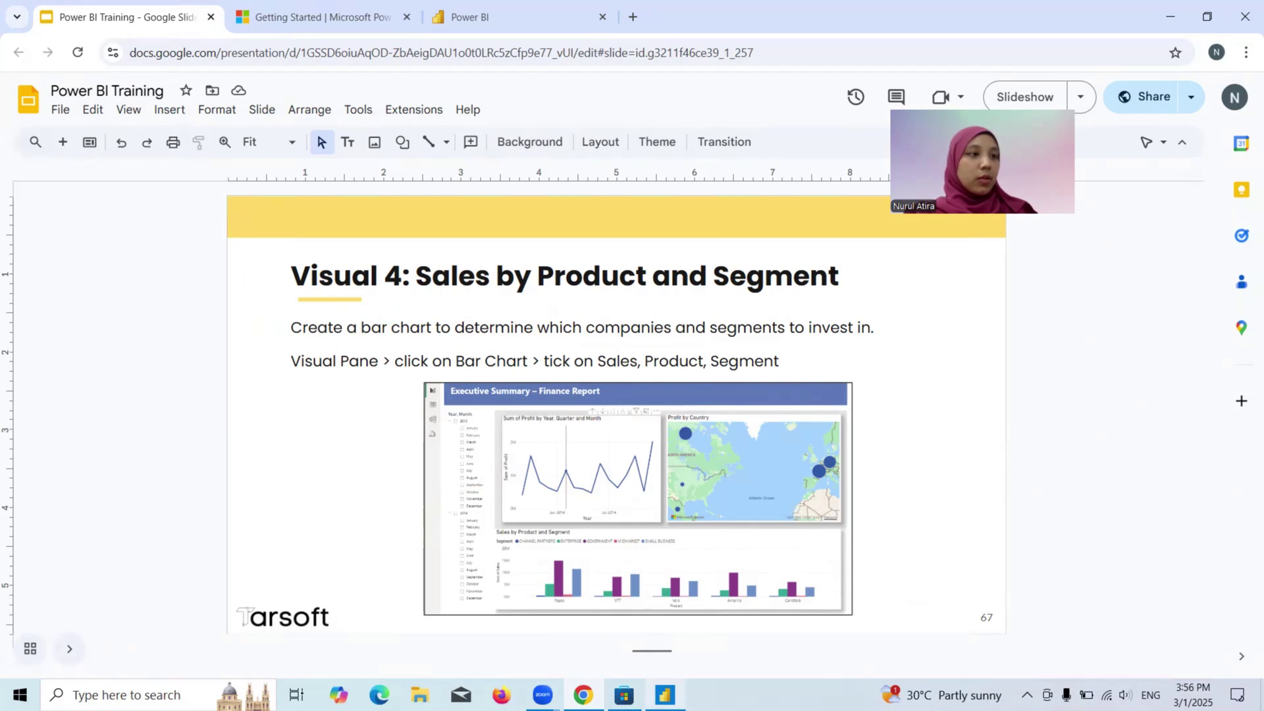
left_click(664, 694)
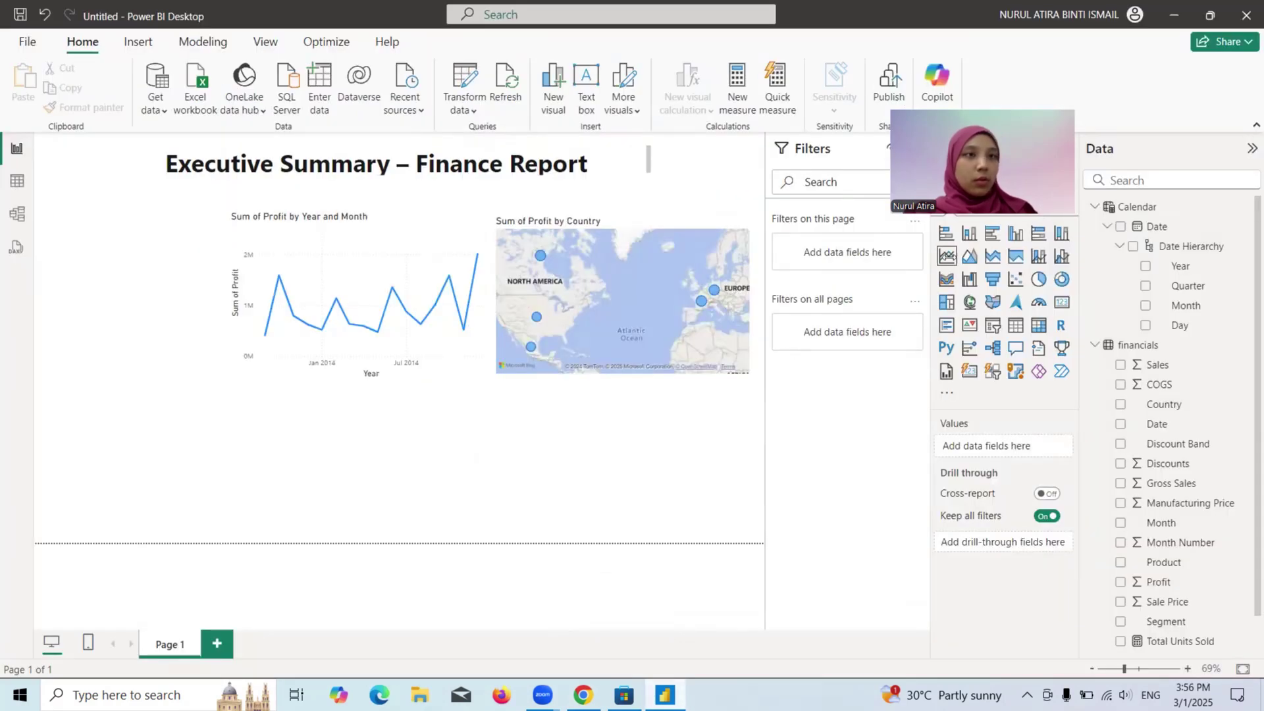
Add an empty stacked bar chart directly below the line chart, and recheck the Sales by Product and Segment slide in Chrome before returning
left_click(954, 241)
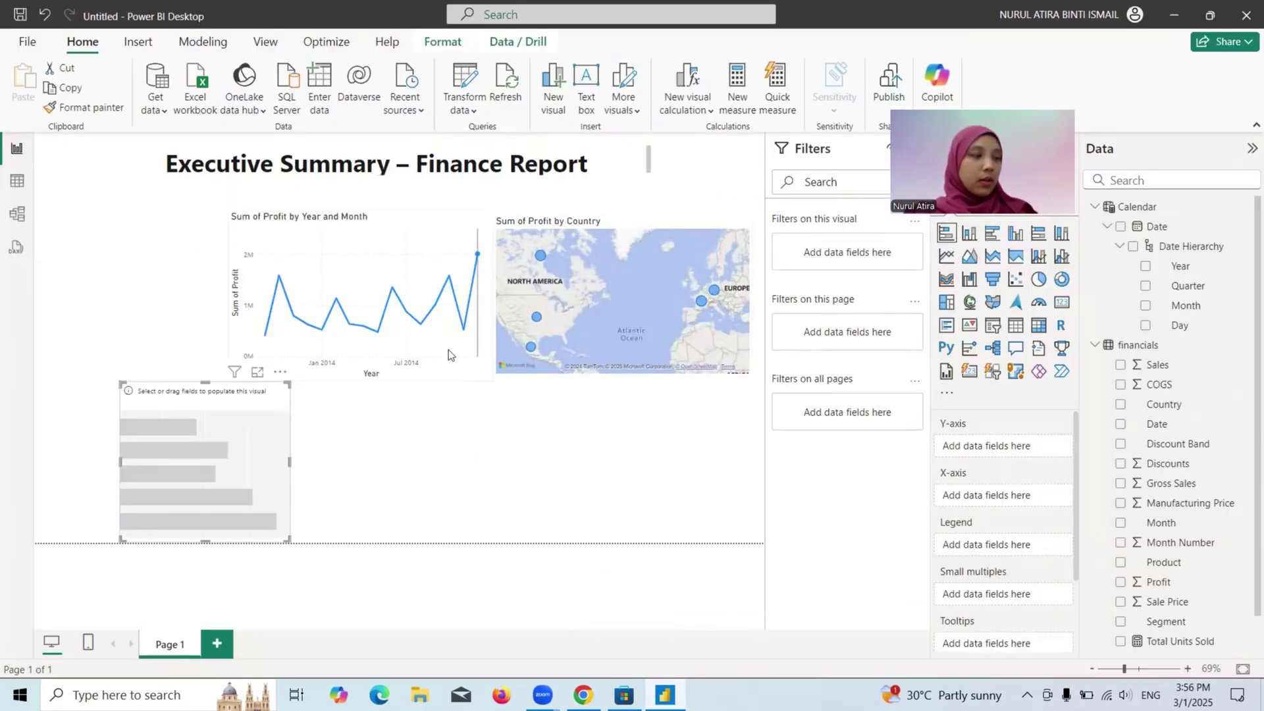
left_click_drag(149, 485, 267, 497)
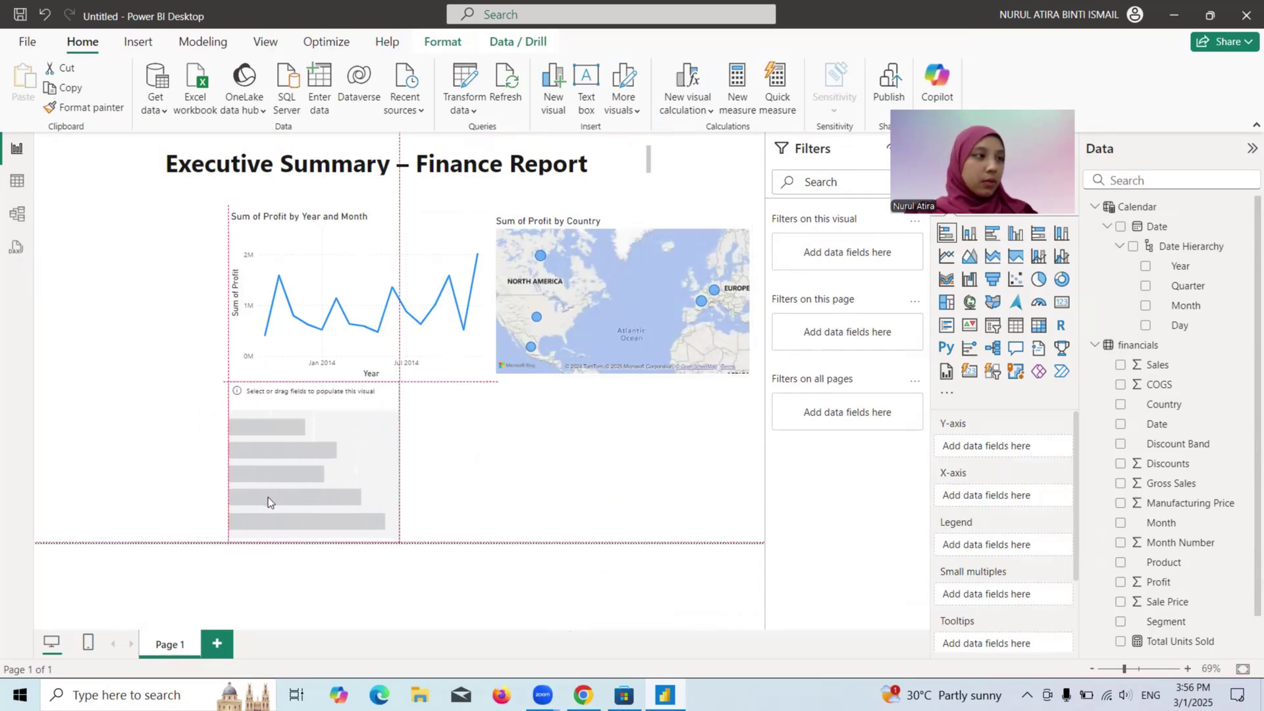
left_click(583, 694)
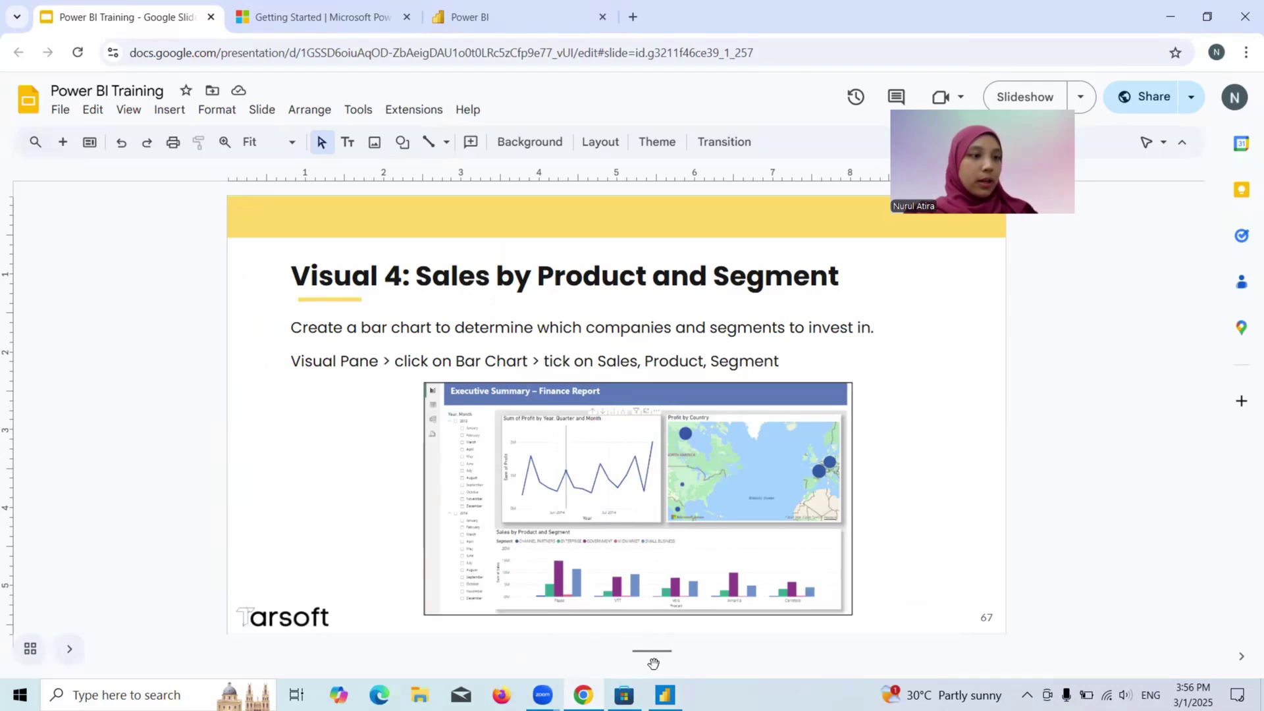
left_click(665, 694)
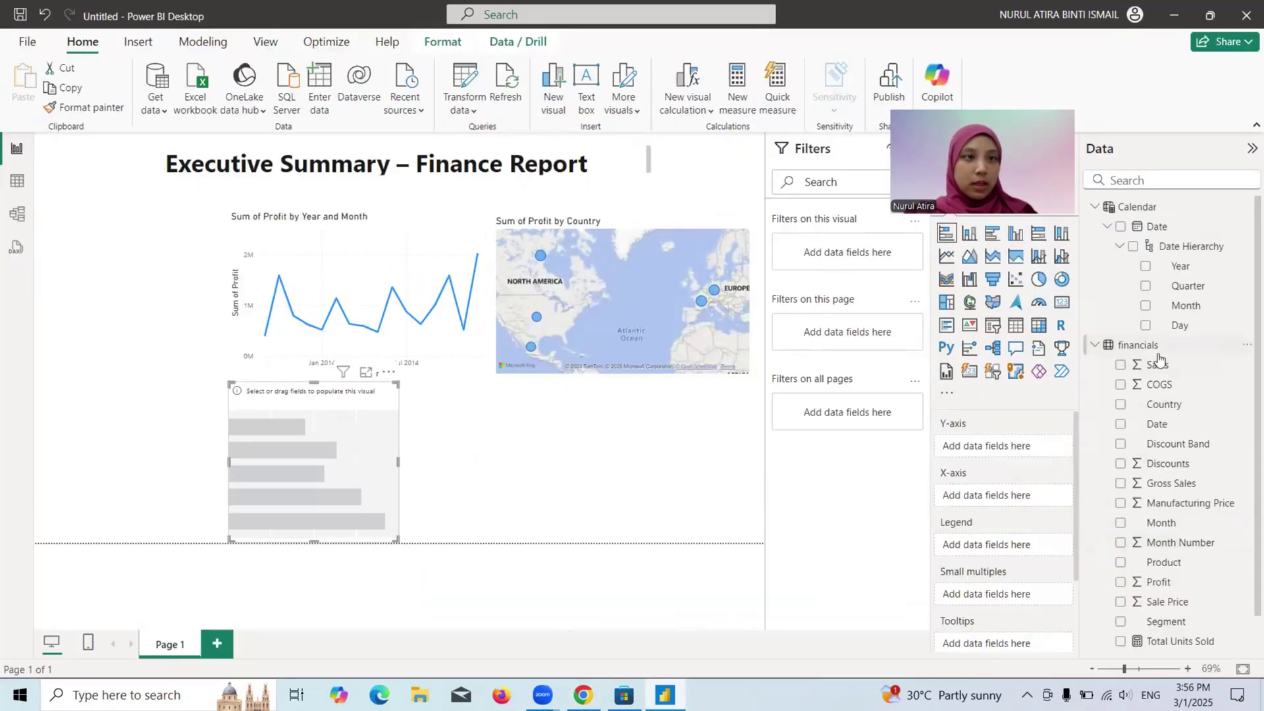
Plot financials' Sales by Product in the bar chart, with Segment as the legend
left_click(1121, 369)
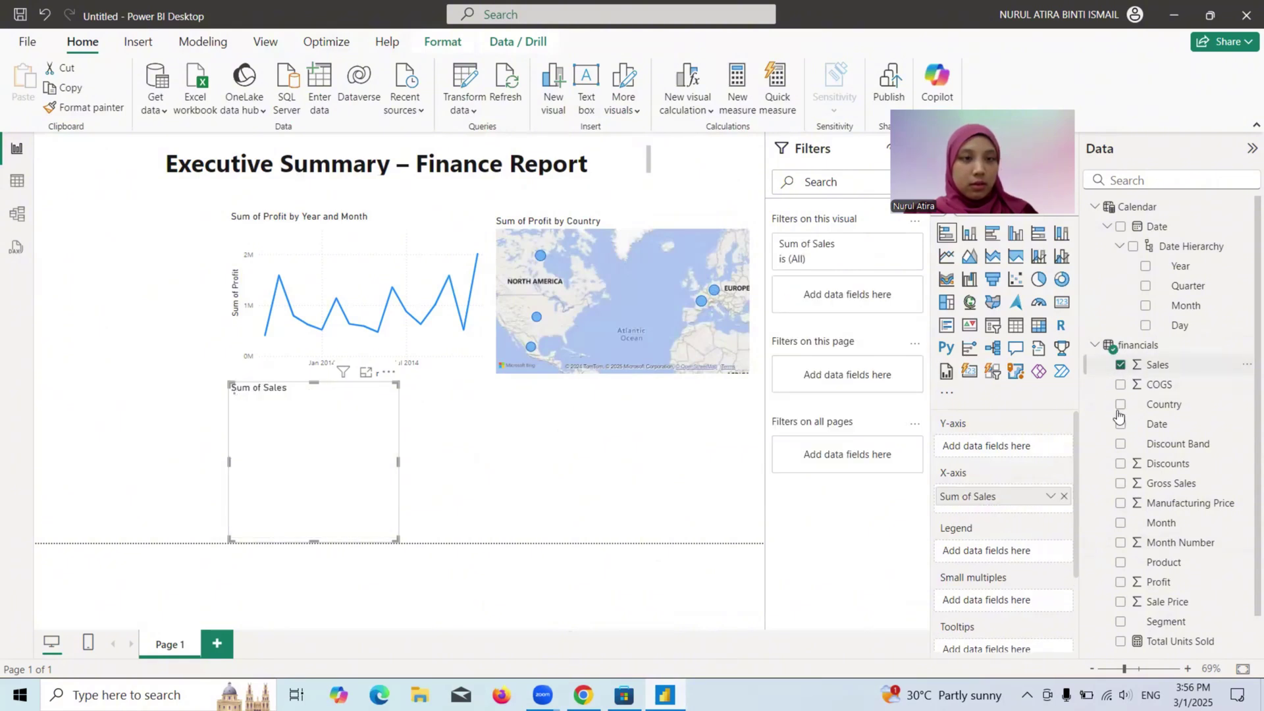
left_click(1121, 563)
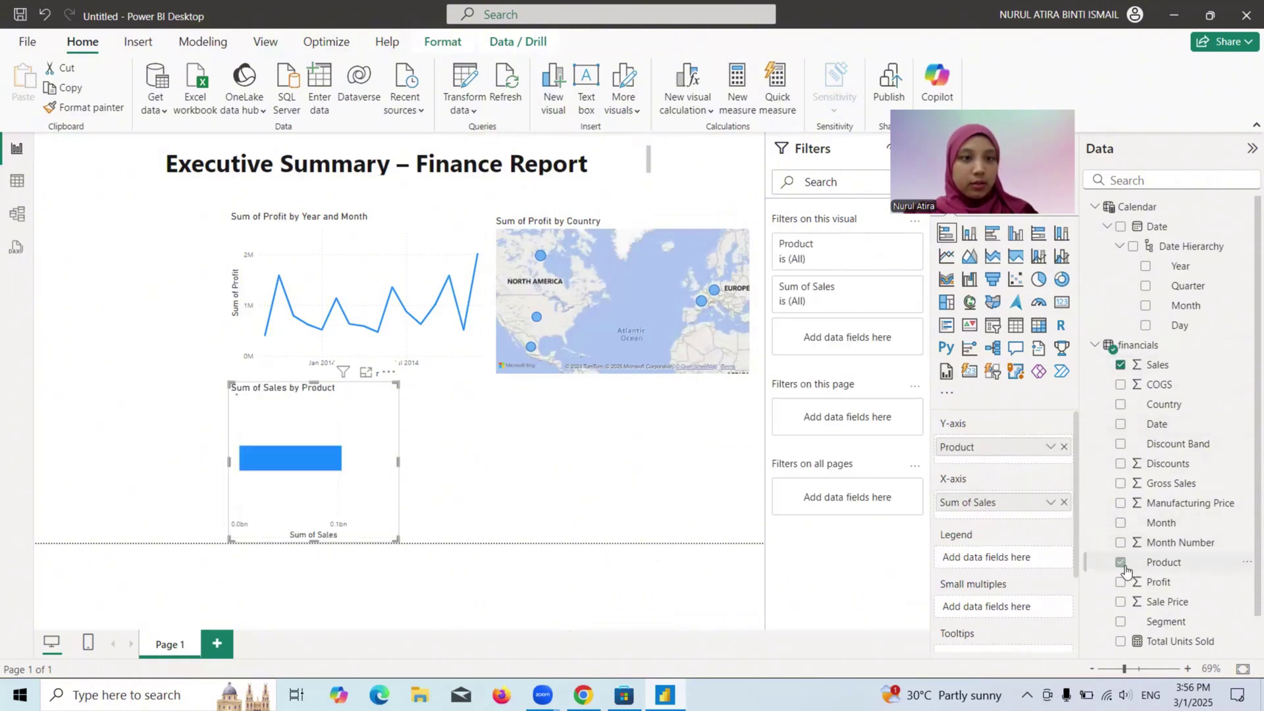
scroll(1123, 580, "down", 1)
left_click(1121, 606)
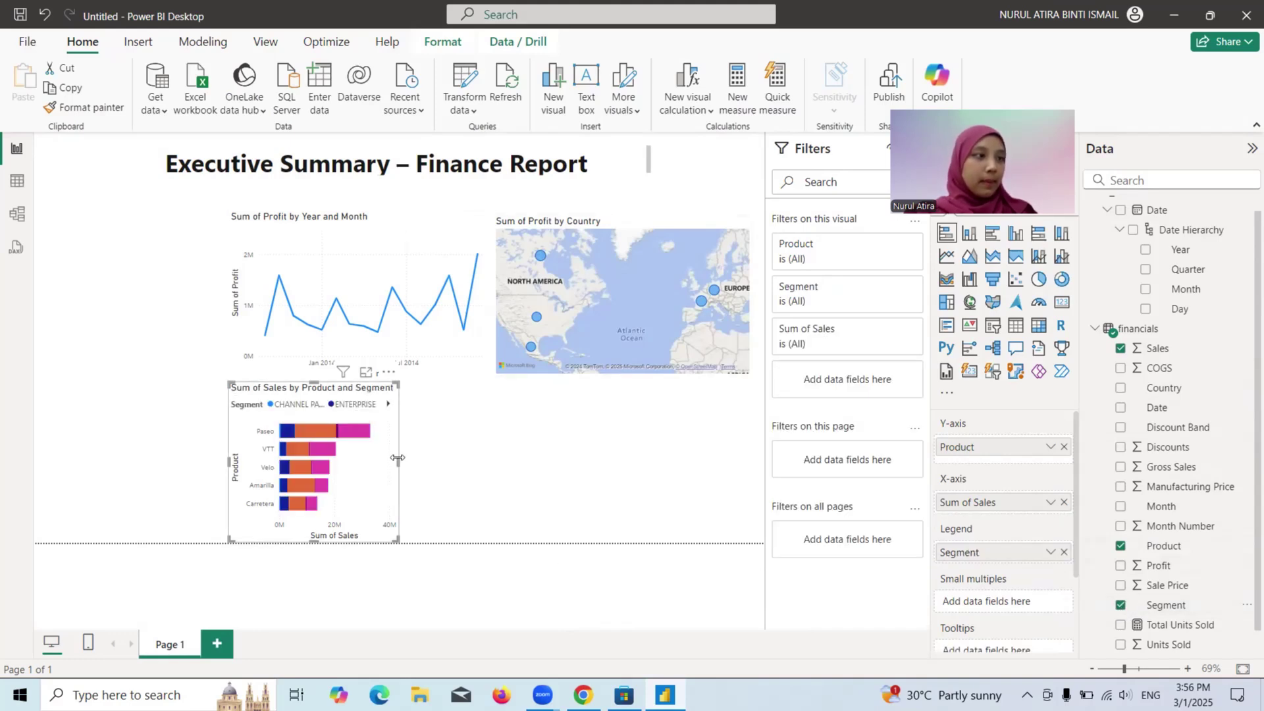
Widen the sales chart to about the line chart's width, and convert it to a clustered column chart
left_click_drag(398, 462, 496, 472)
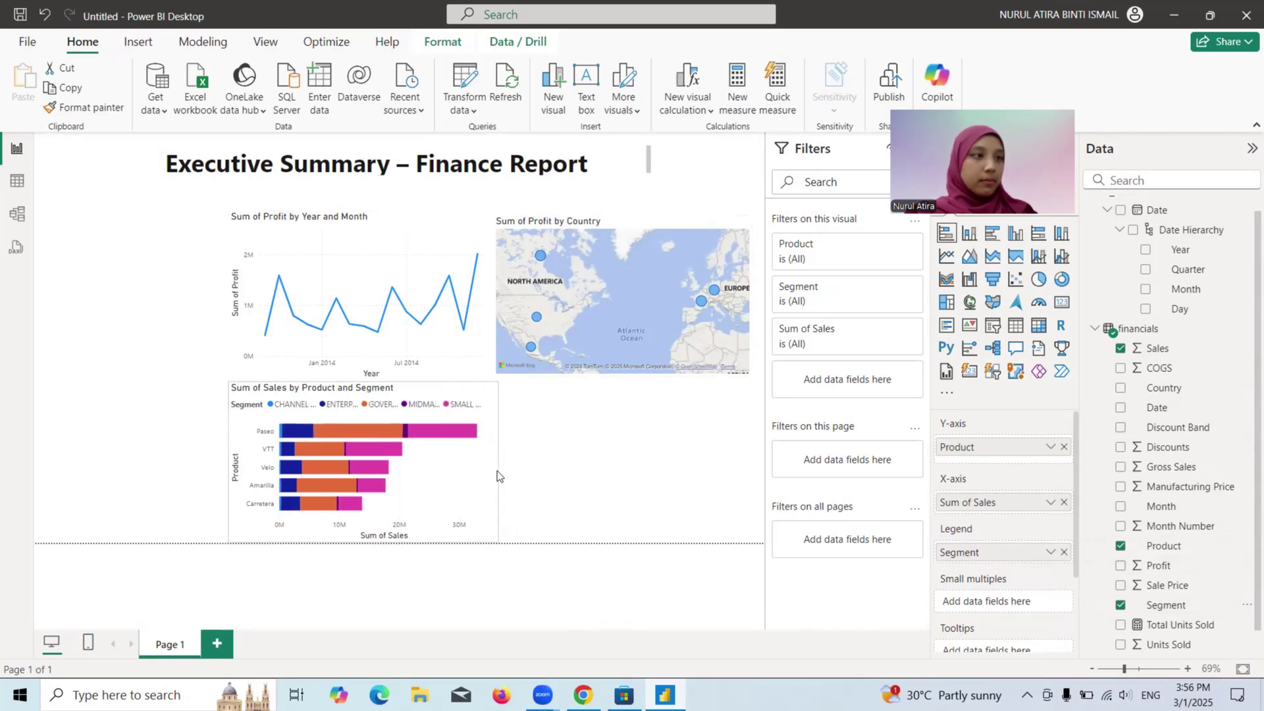
left_click(1014, 240)
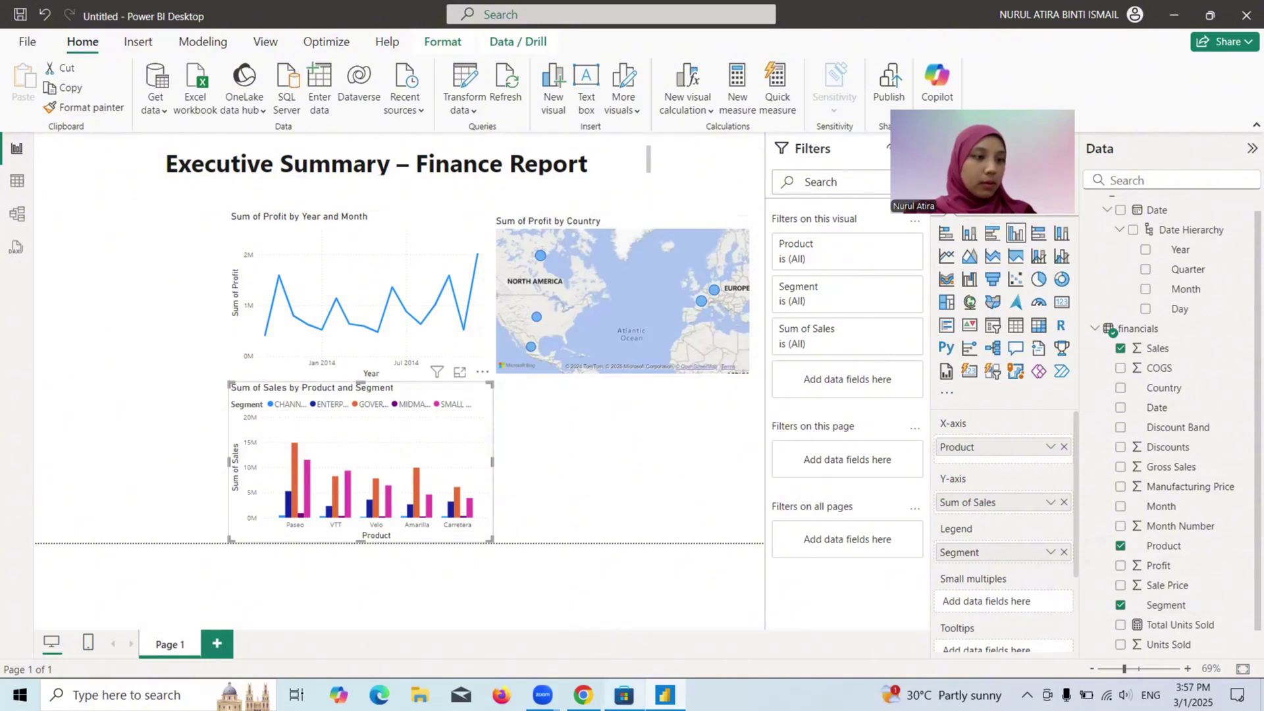
Switch to Chrome, advance to the slide on the Year Slicer visual, and return to Power BI Desktop
left_click(582, 694)
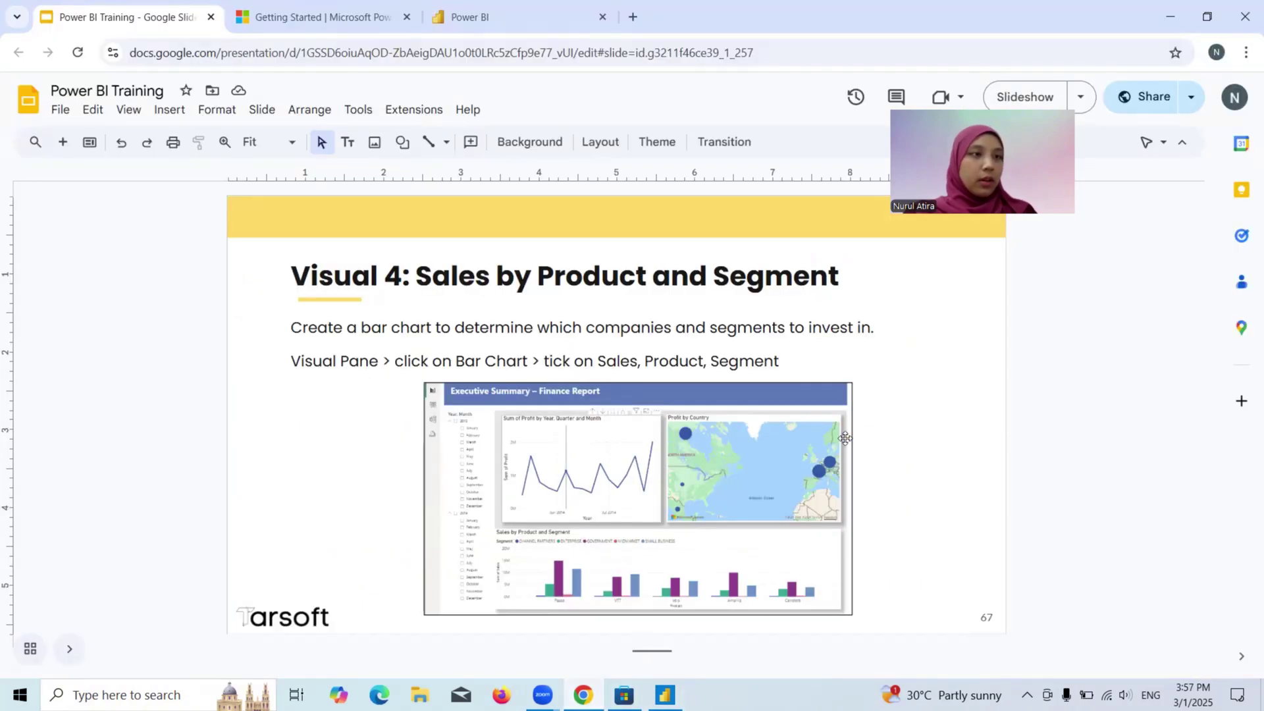
key("Down")
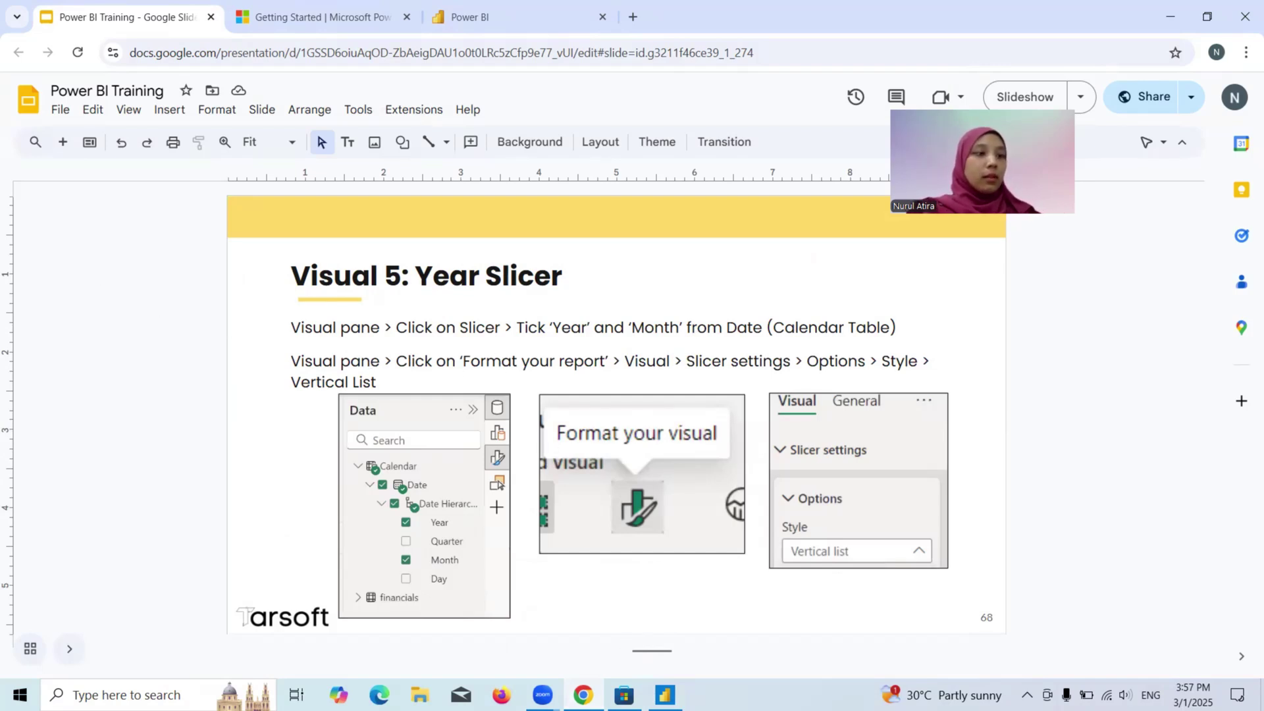
mouse_move(665, 695)
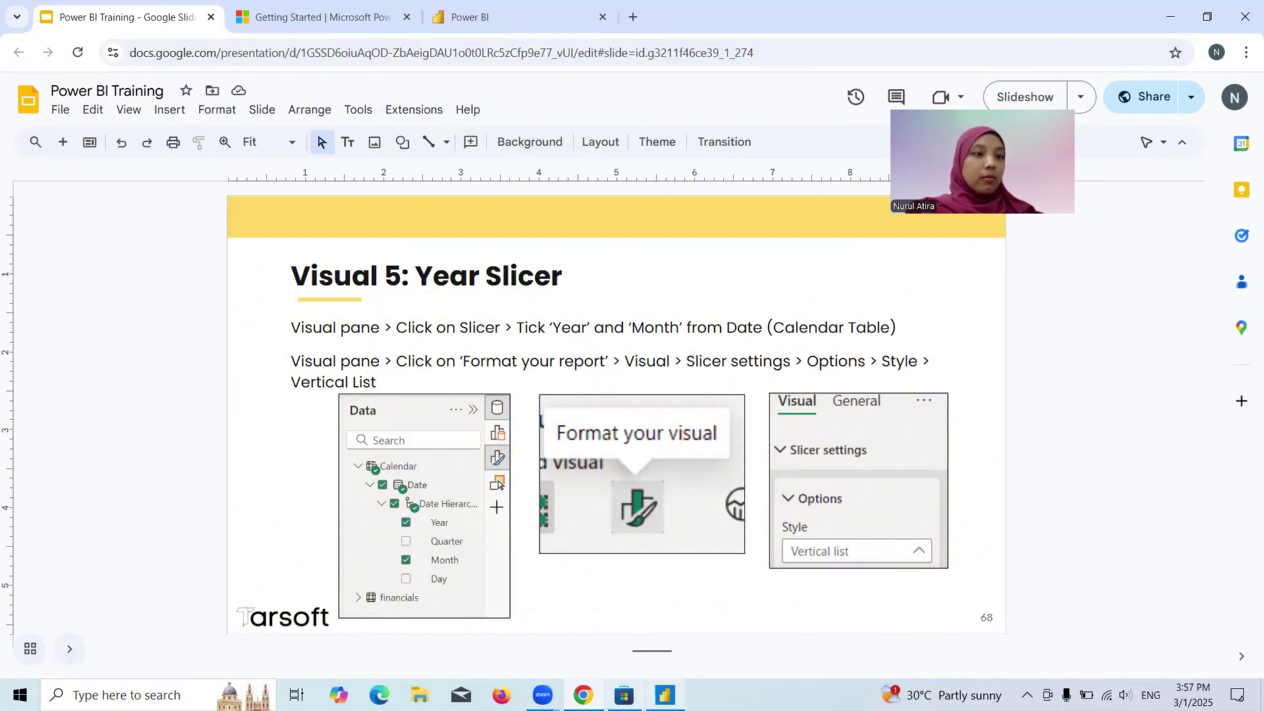
left_click(664, 695)
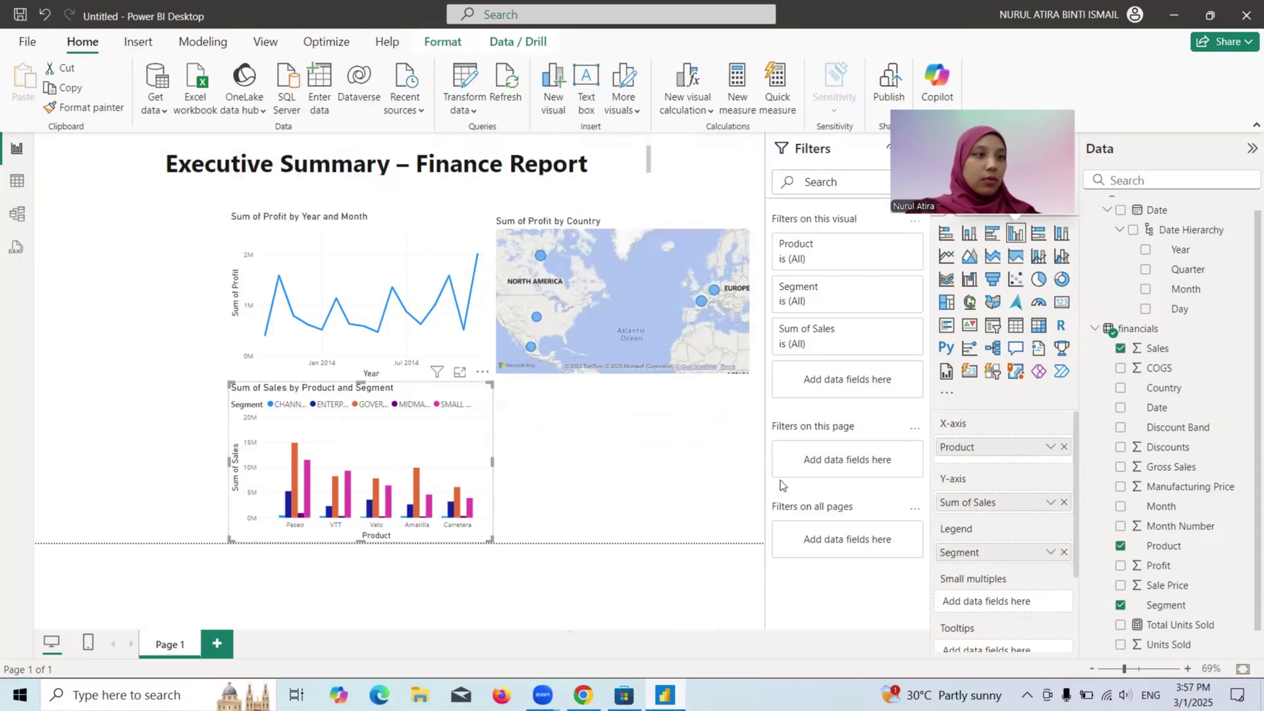
Widen the sales column chart to the map's outer edge, and undo its accidental conversion to a slicer
left_click_drag(492, 458, 756, 457)
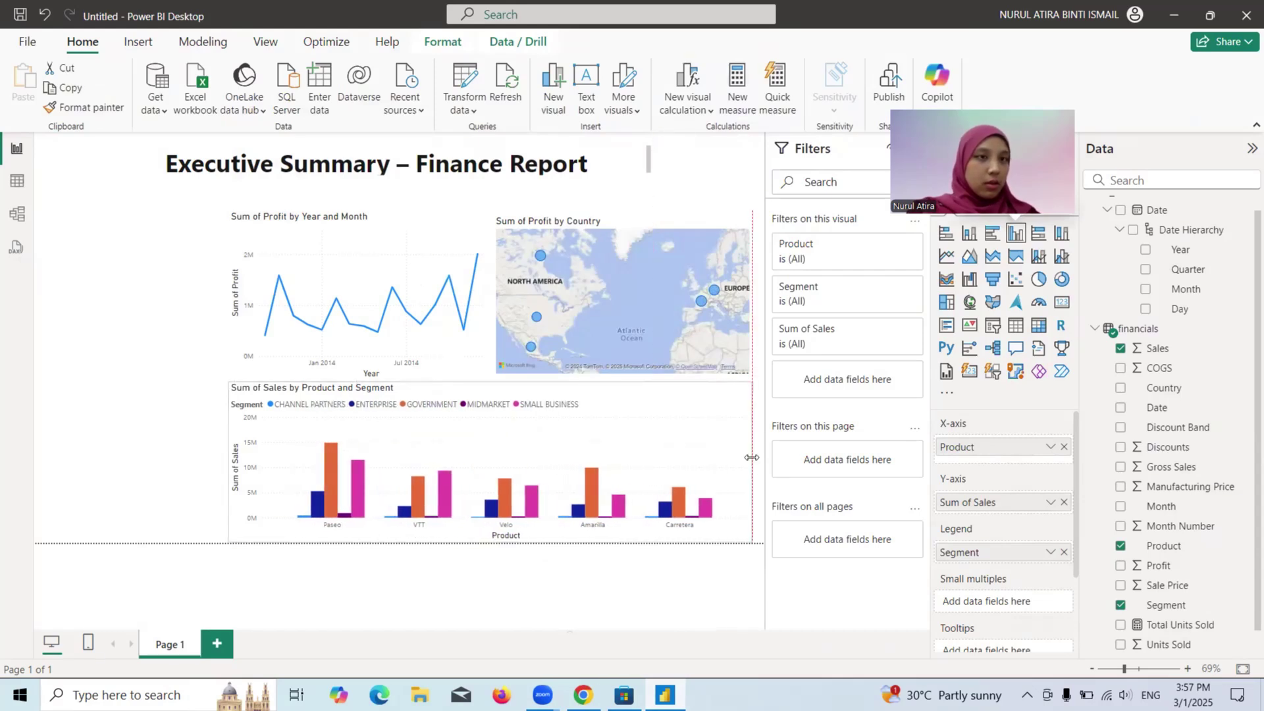
left_click(992, 325)
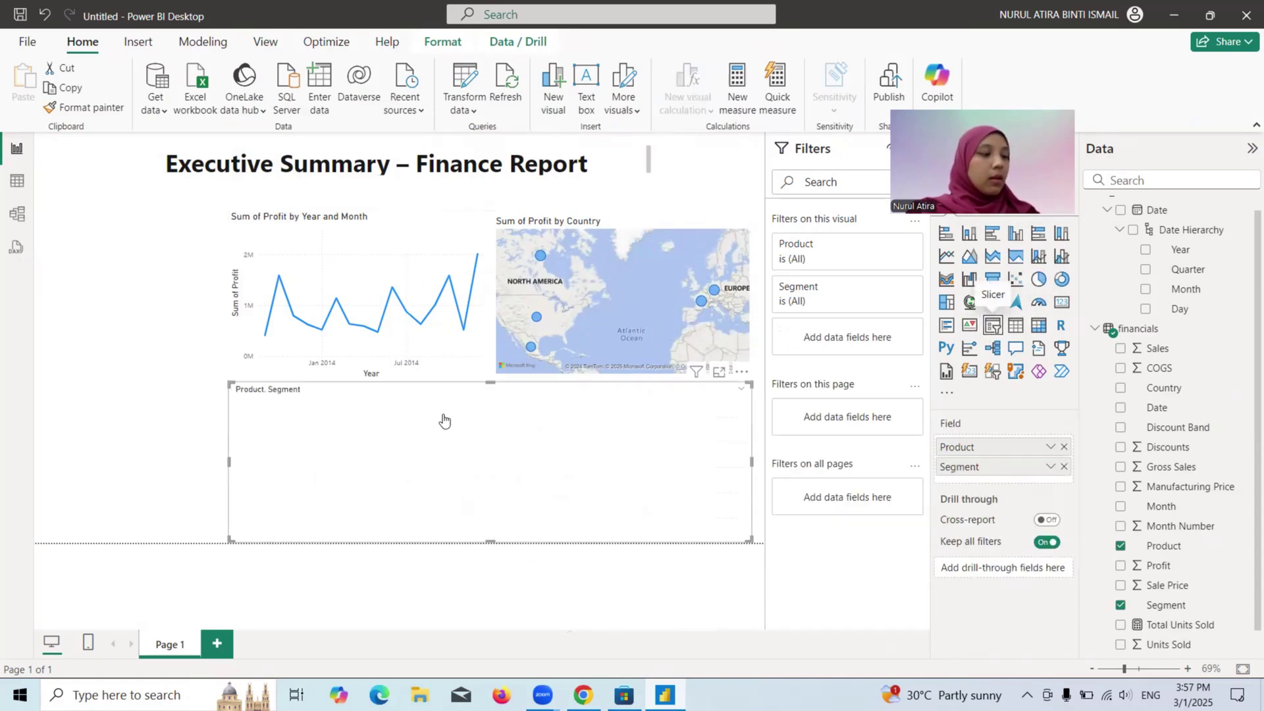
key("ctrl+z")
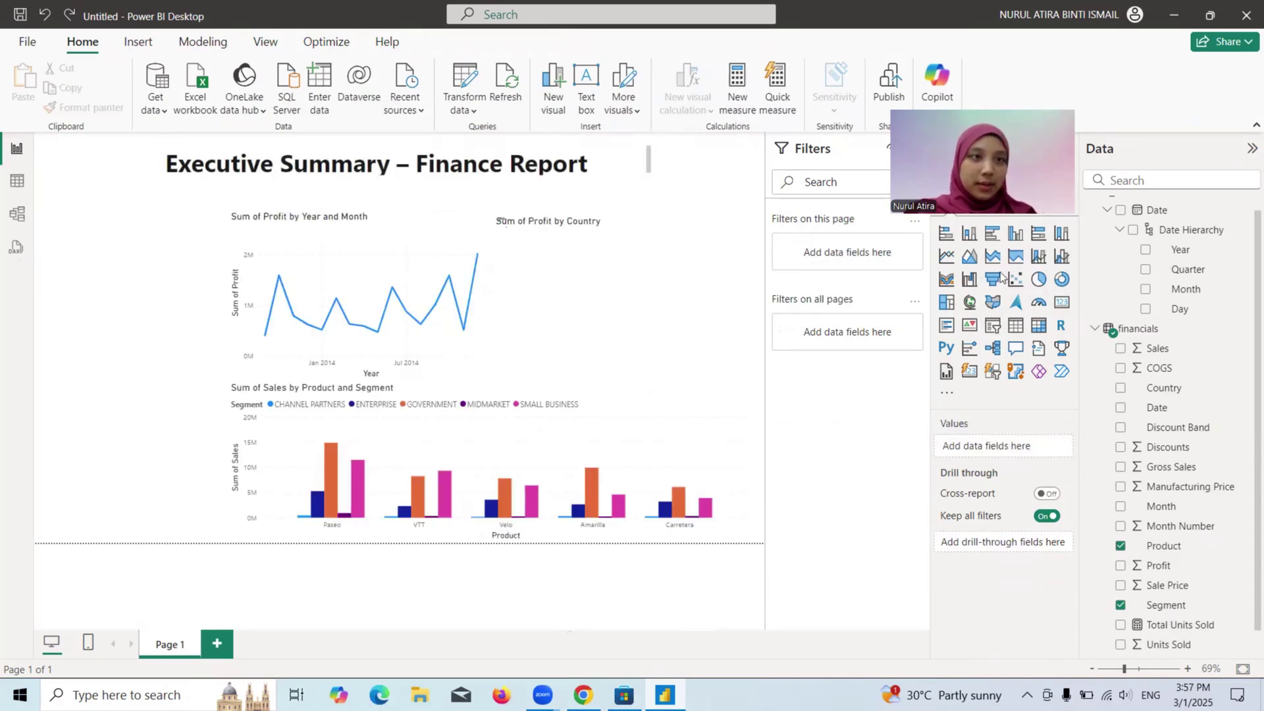
Add a slicer beside the line chart, stretched down to the page's lower edge, using Year and Month from the Date hierarchy
left_click(992, 326)
left_click_drag(298, 296, 223, 294)
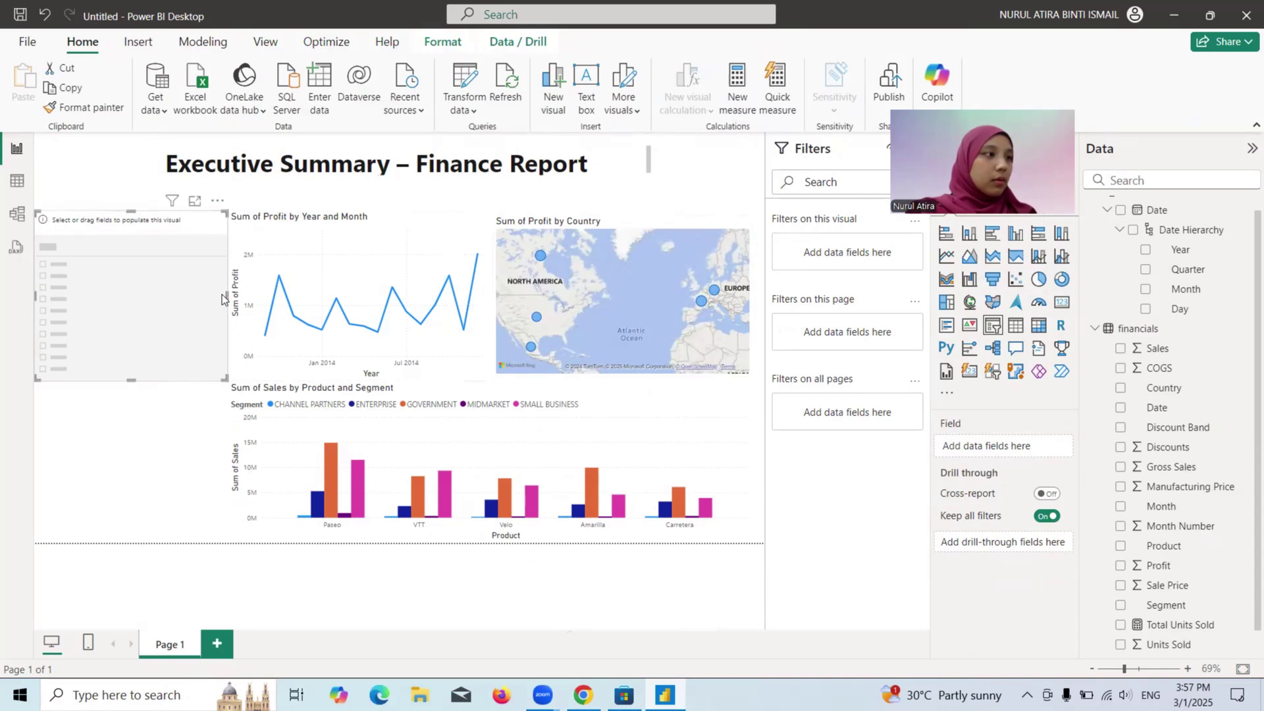
left_click_drag(123, 380, 128, 537)
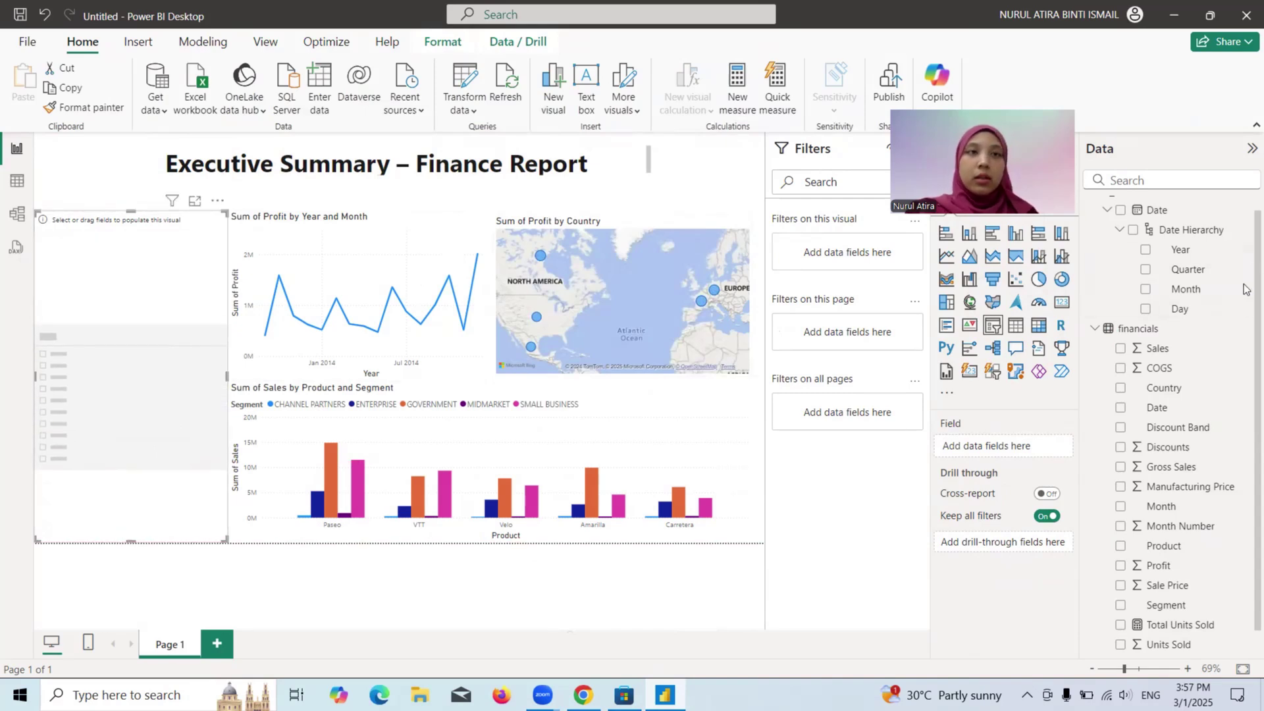
left_click(1146, 251)
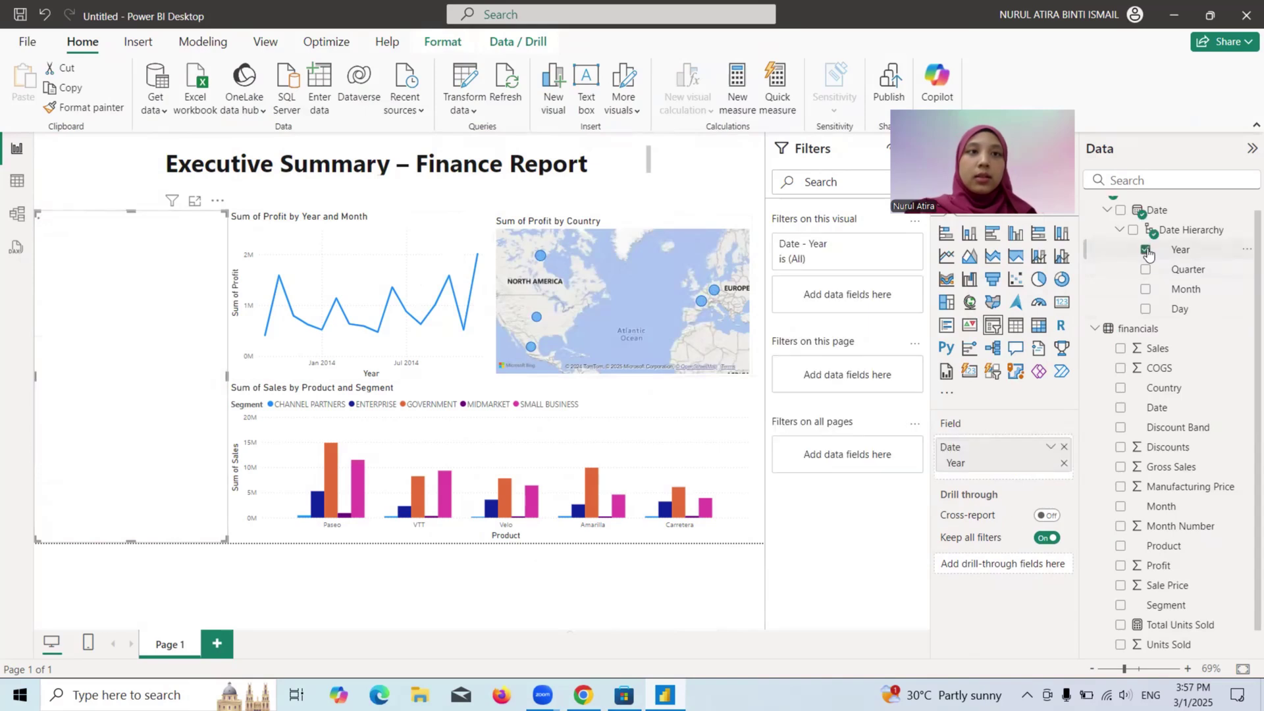
left_click(1146, 290)
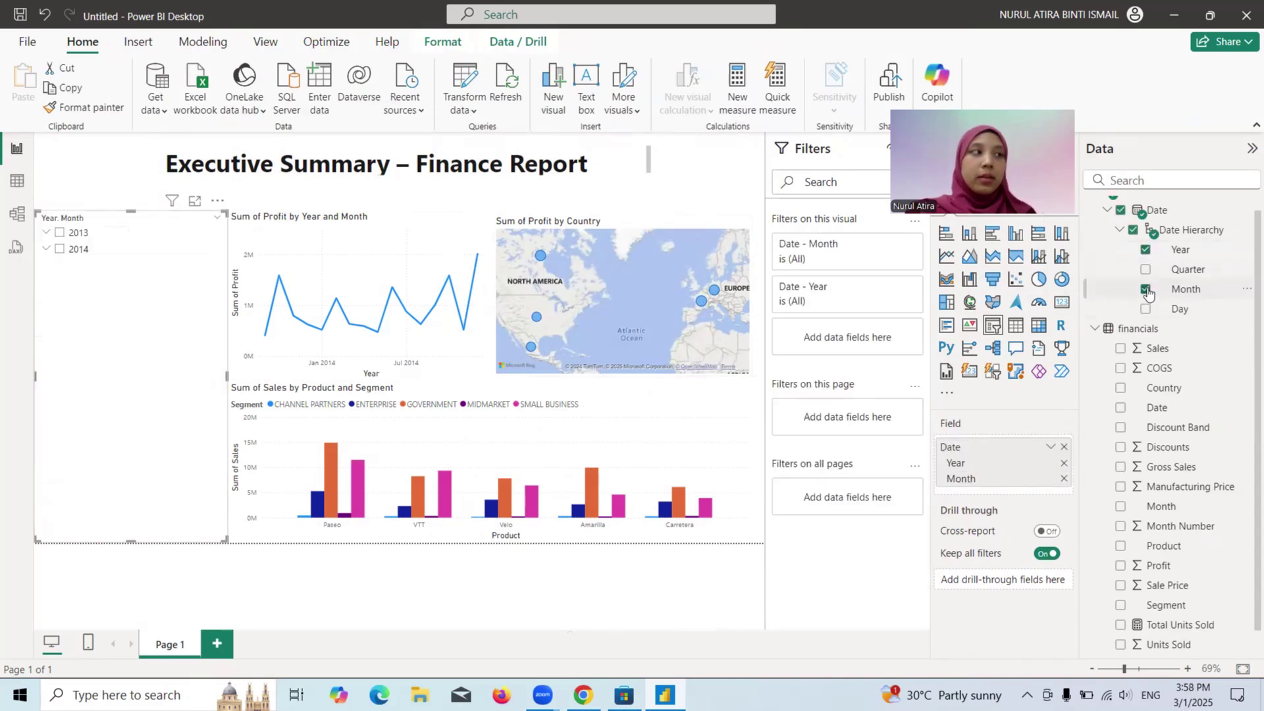
Expand 2013 and 2014 in the slicer and look through their months
left_click(46, 232)
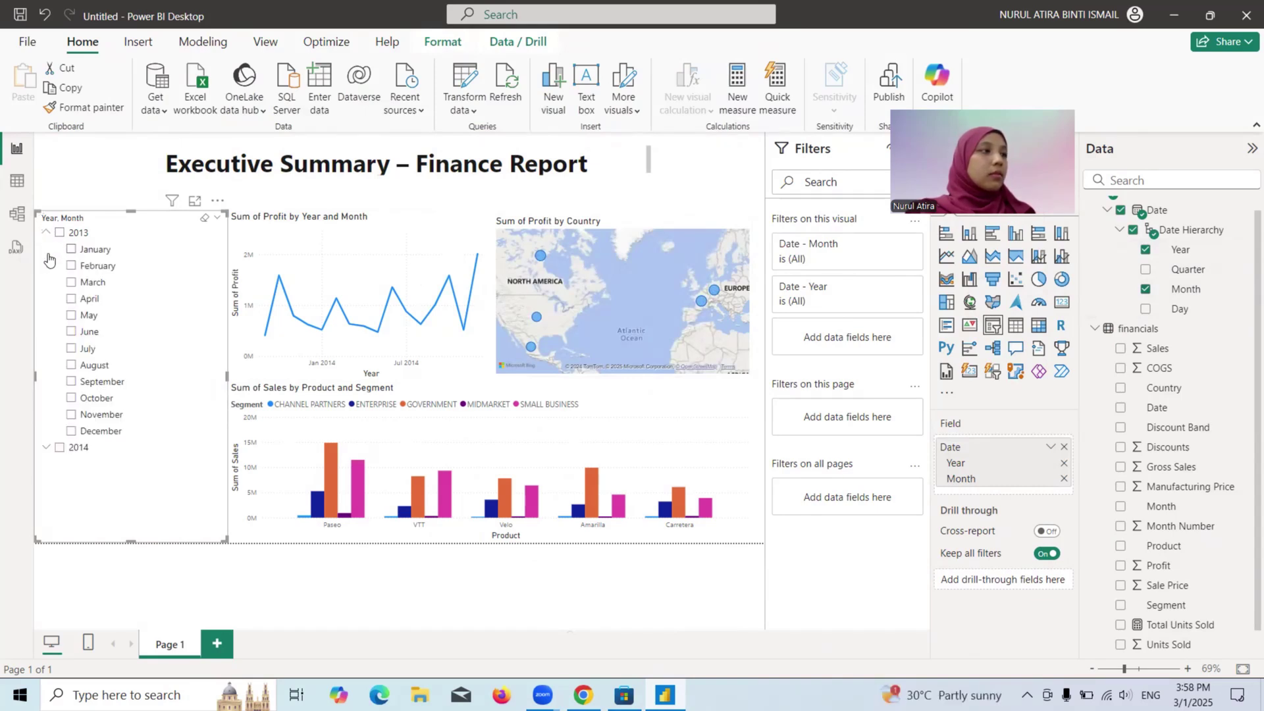
left_click(59, 450)
left_click(50, 452)
scroll(162, 442, "down", 3)
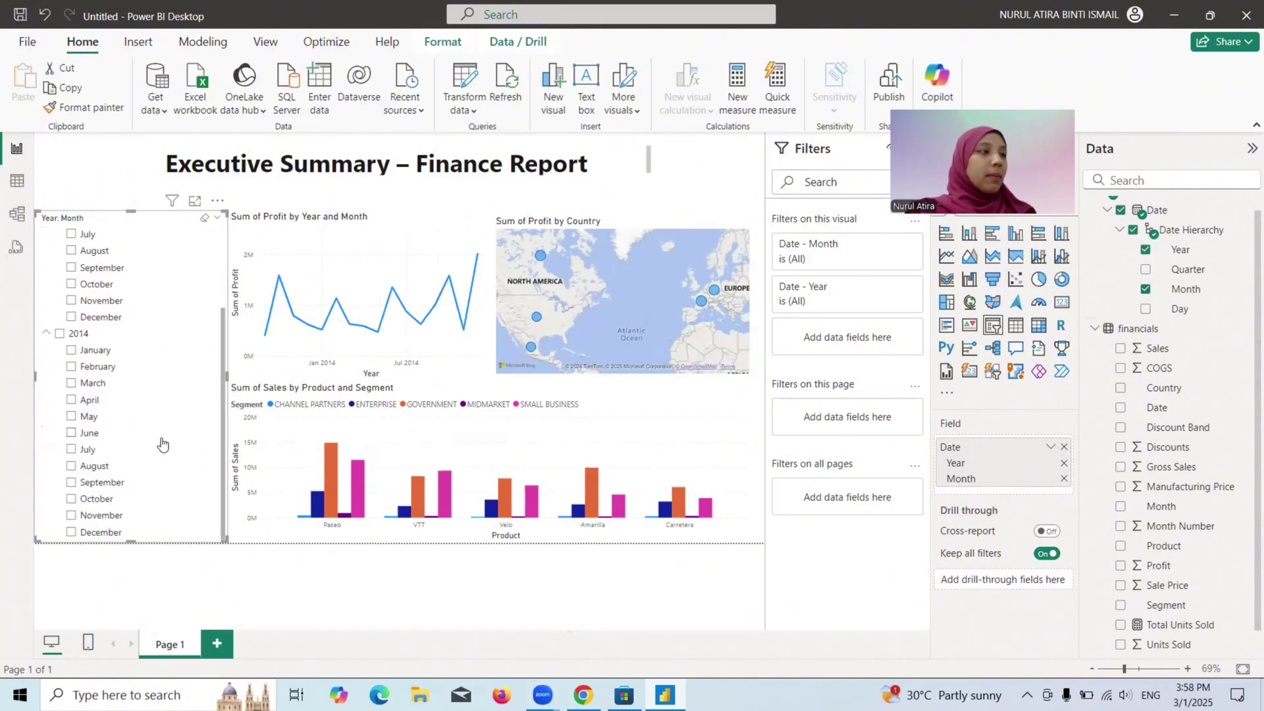
scroll(162, 443, "up", 3)
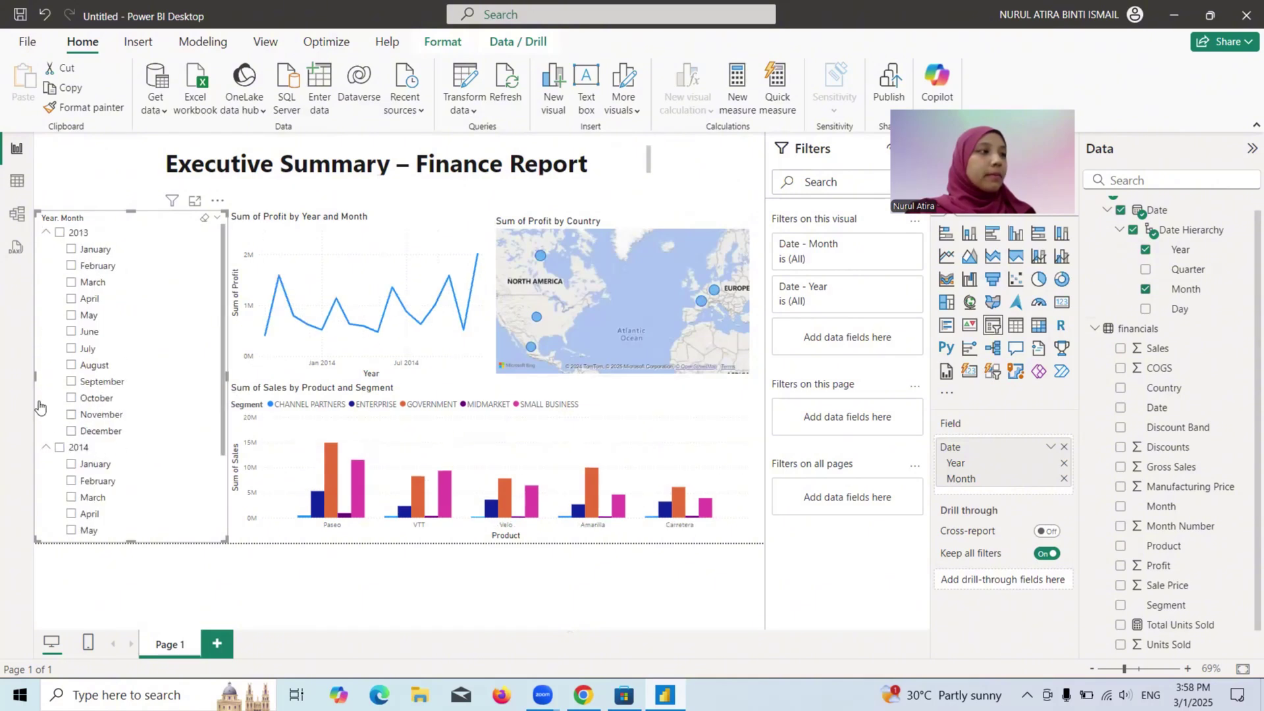
Test the slicer by filtering the report to September 2013, October 2013, all of 2013, all of 2014, and 2013 again
left_click(72, 381)
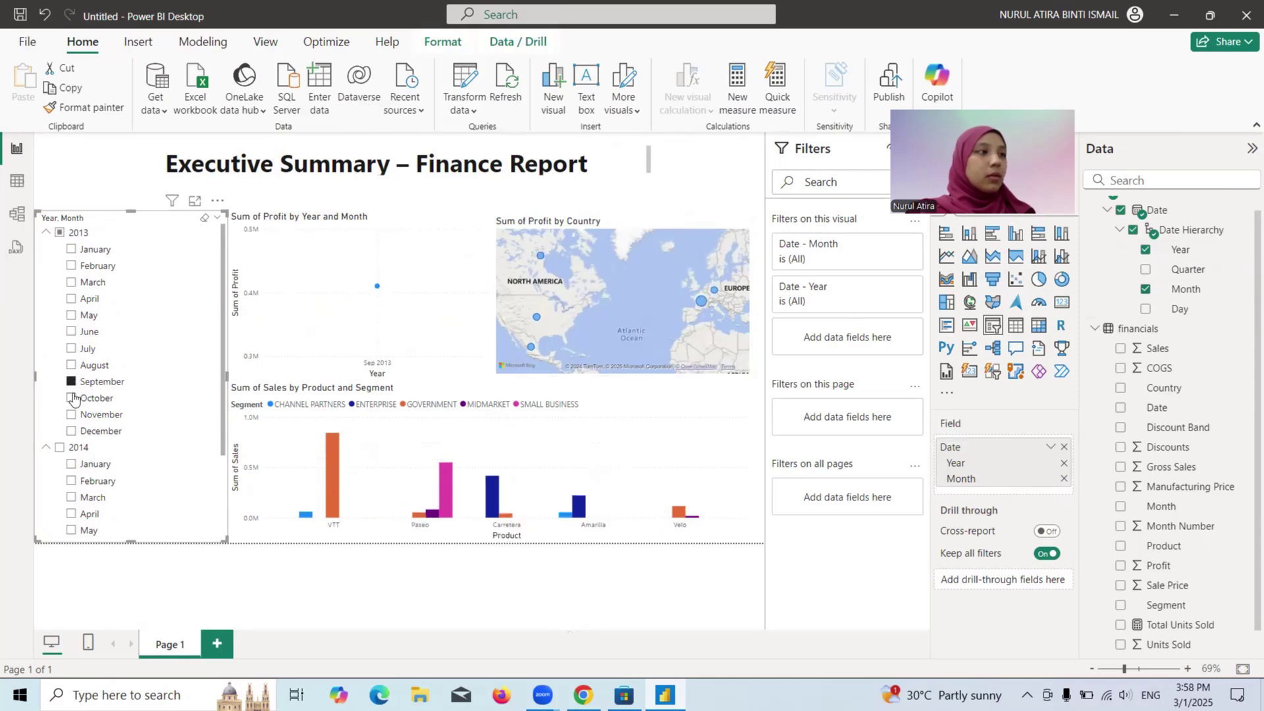
left_click(71, 398)
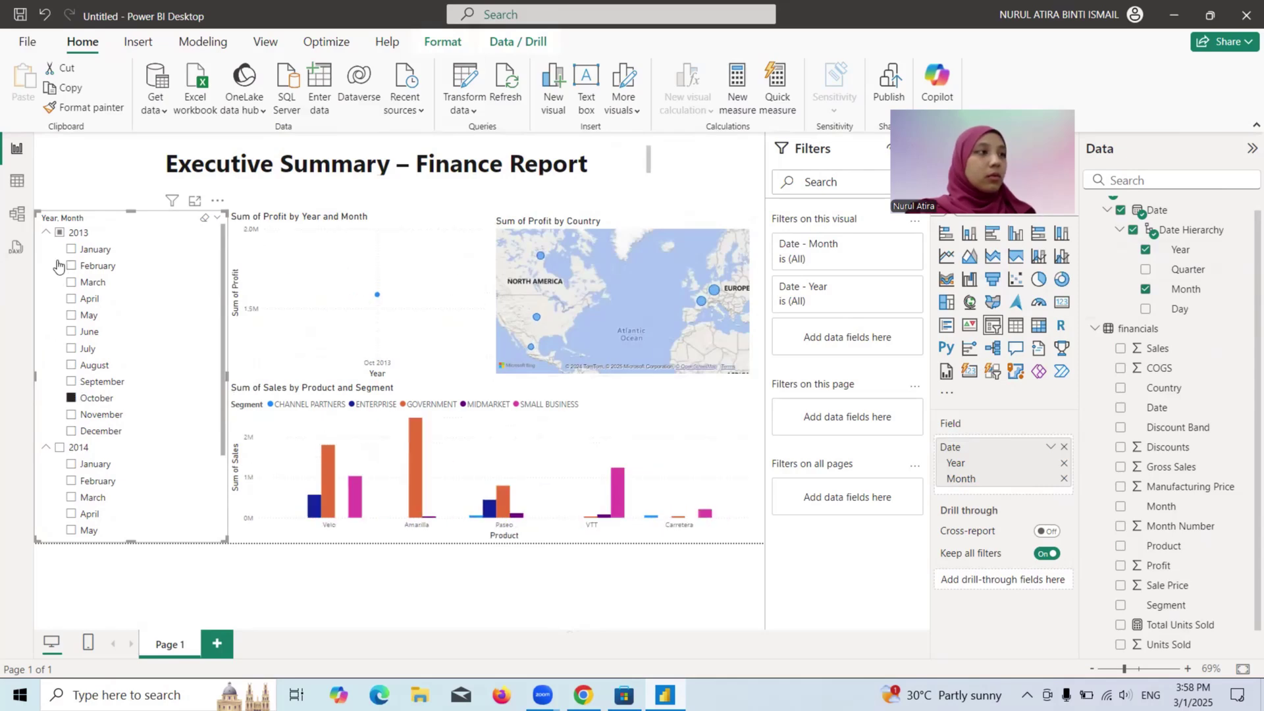
left_click(59, 234)
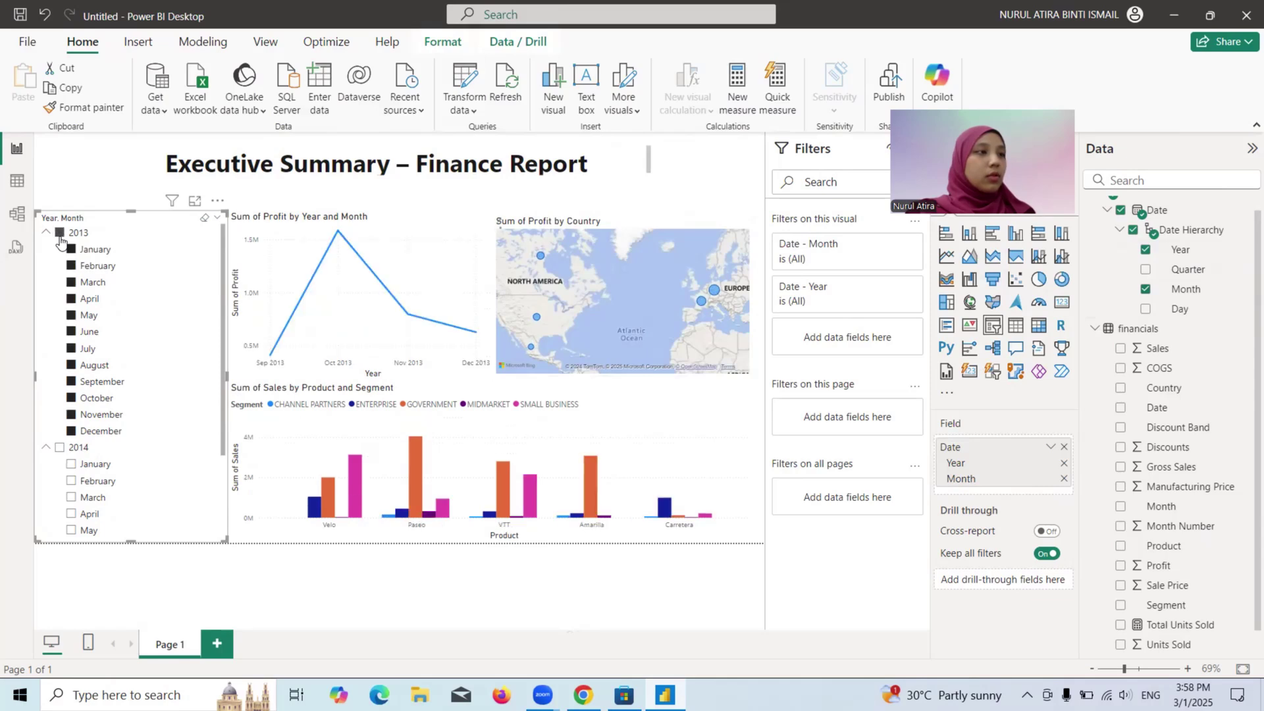
left_click(59, 448)
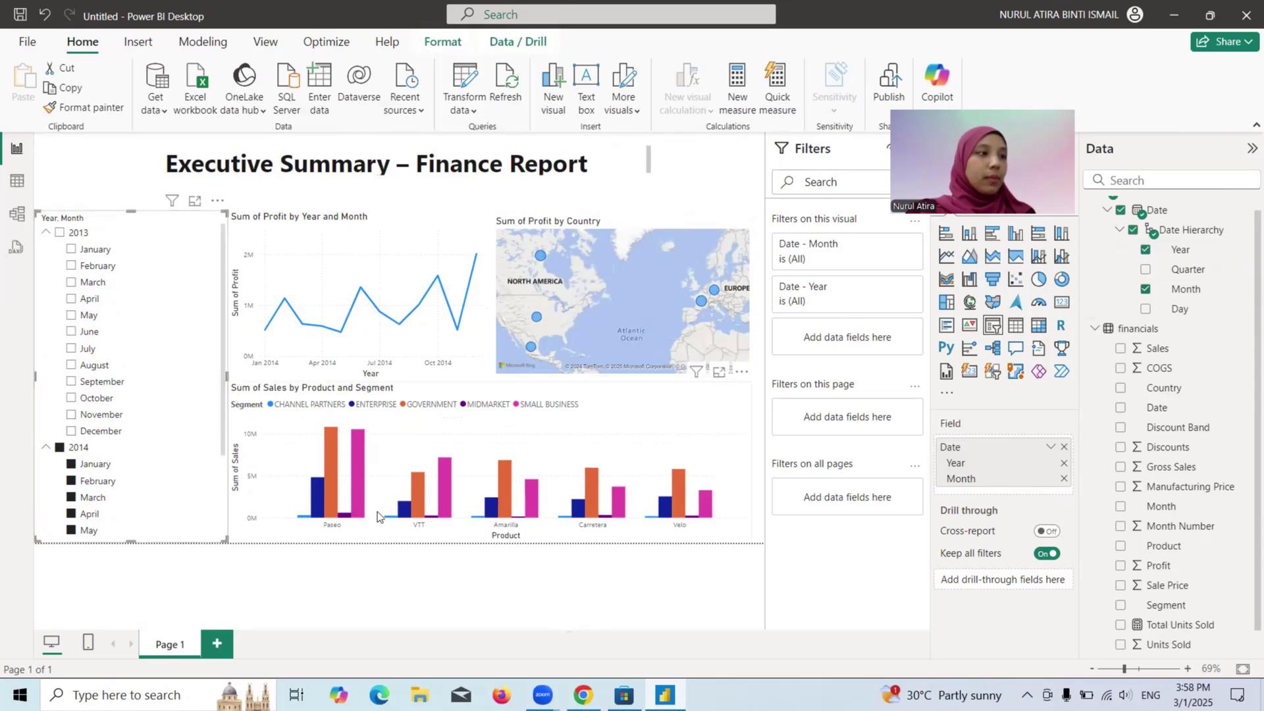
left_click(409, 573)
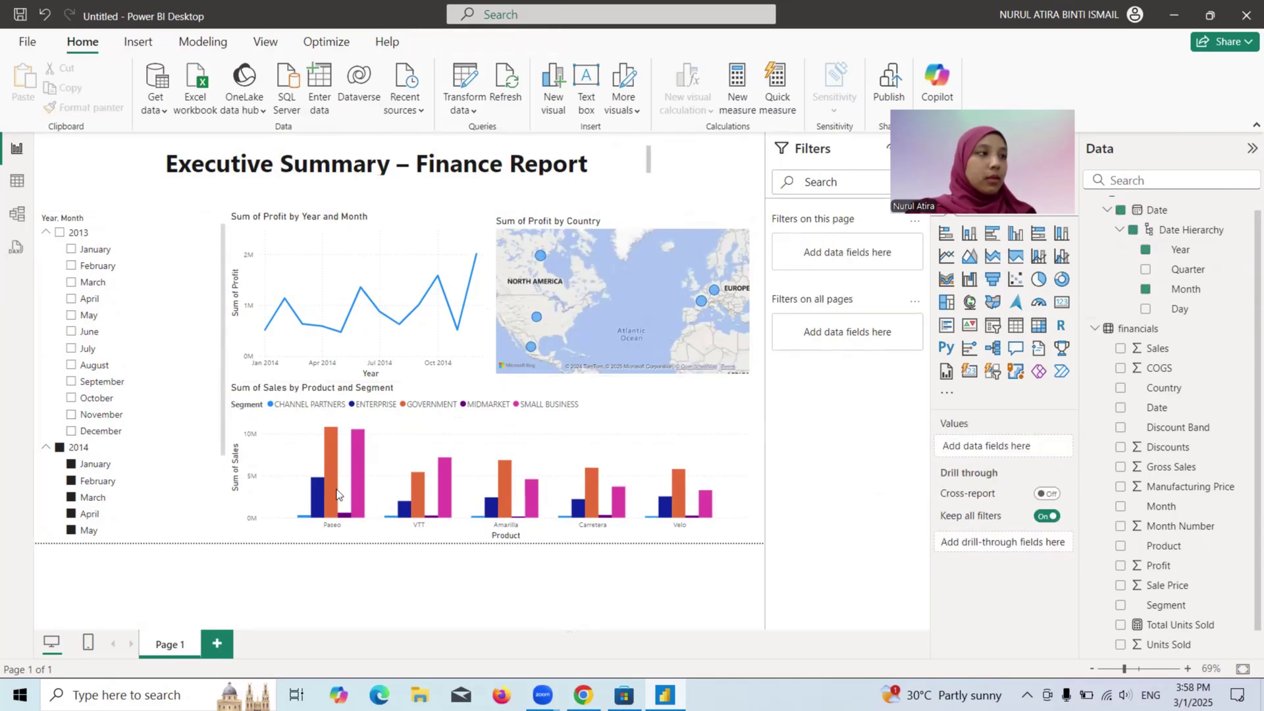
left_click(170, 271)
left_click(60, 233)
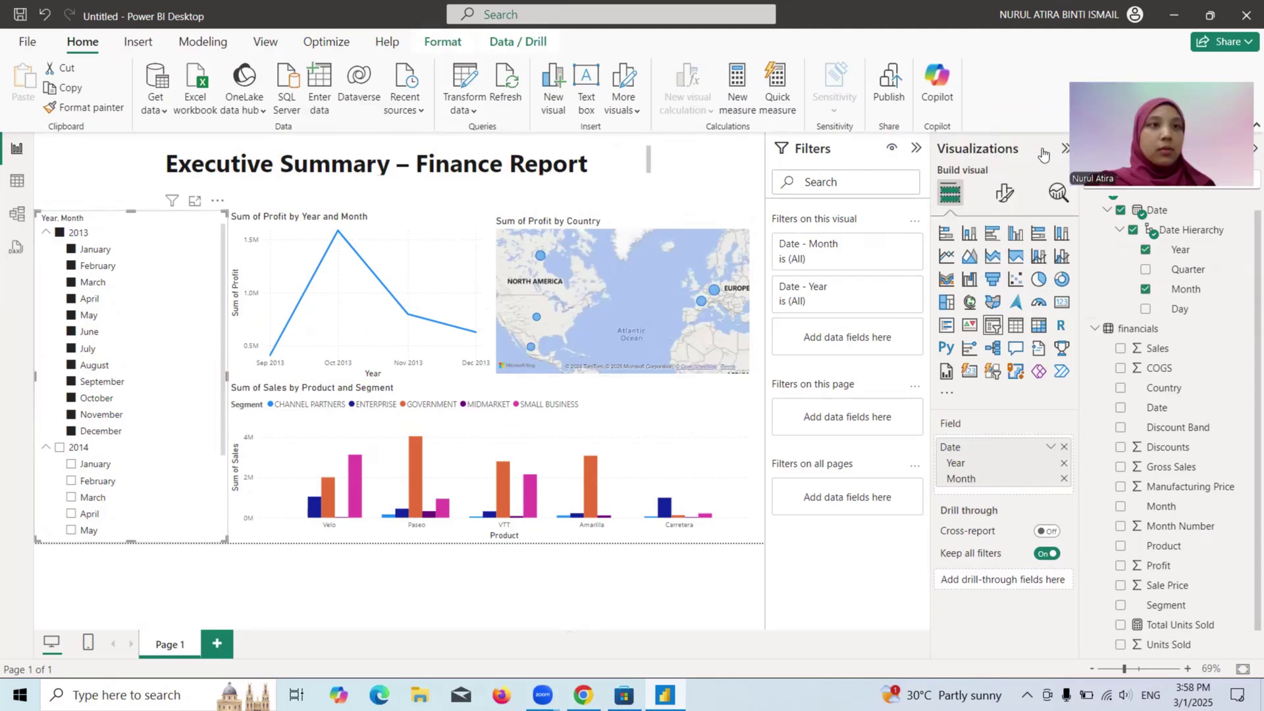
Turn on the "Select all" option in the slicer's selection settings
left_click(1005, 195)
left_click(951, 319)
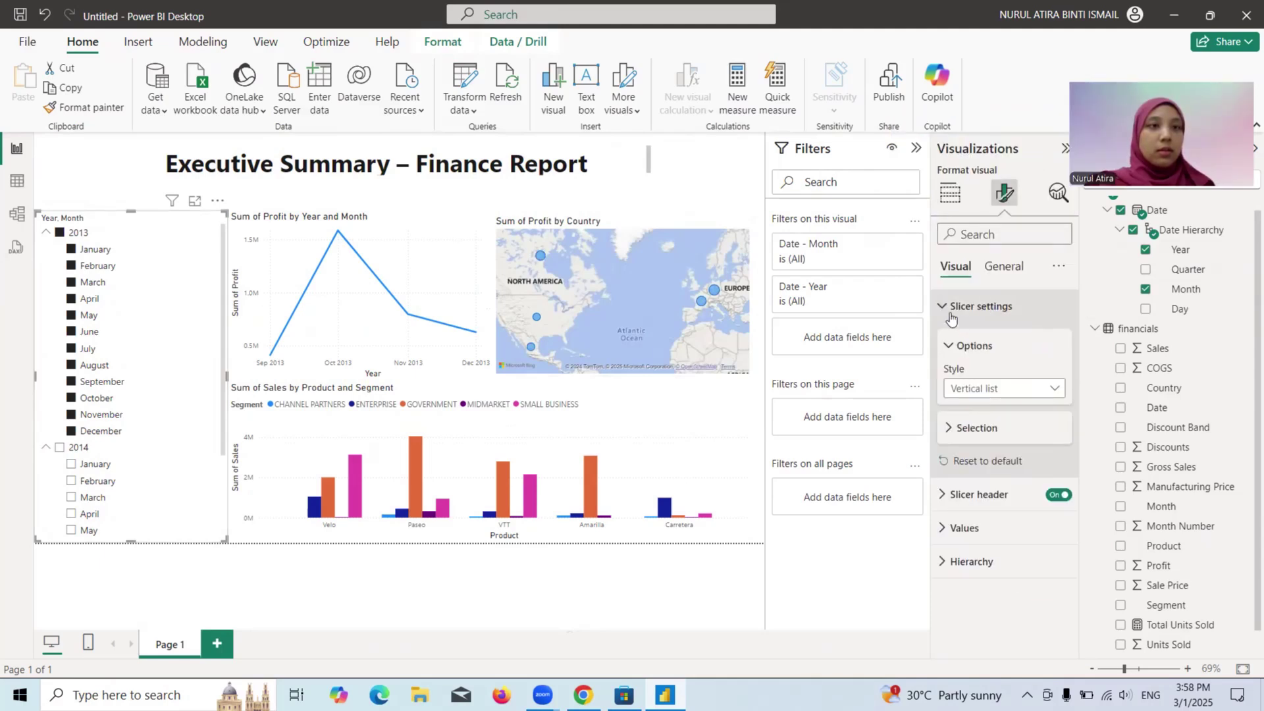
left_click(951, 428)
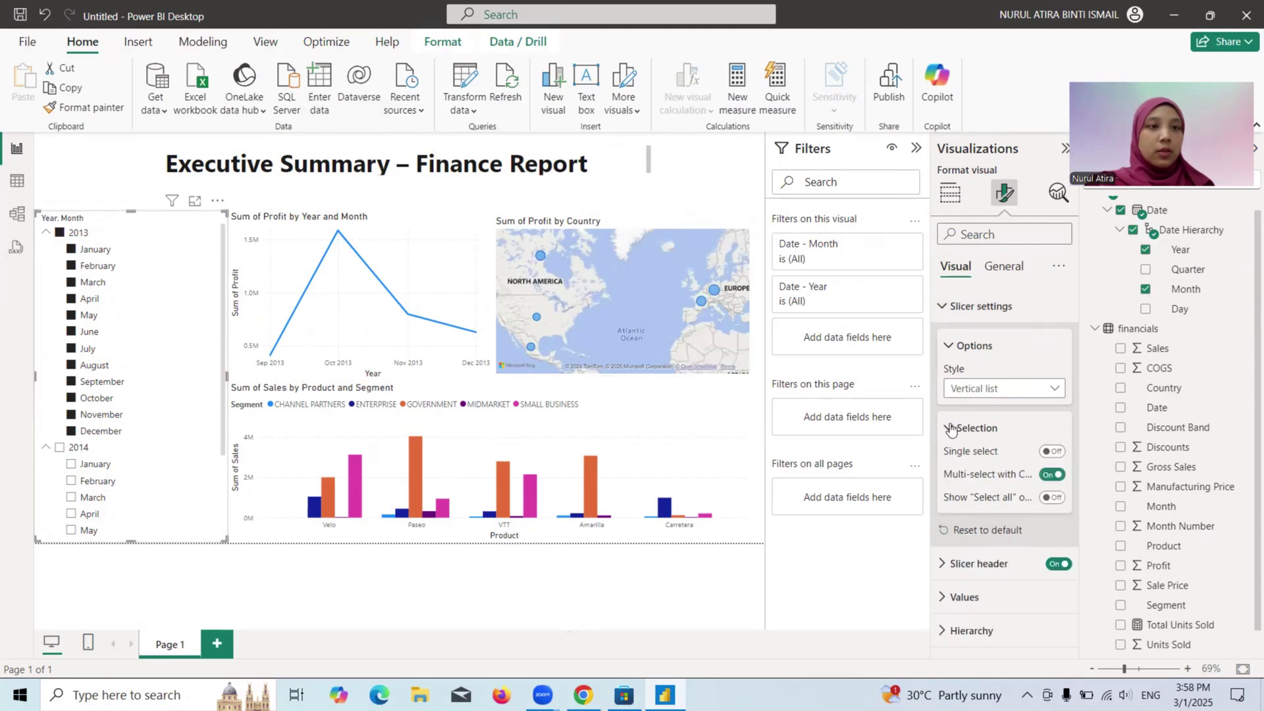
left_click(1051, 497)
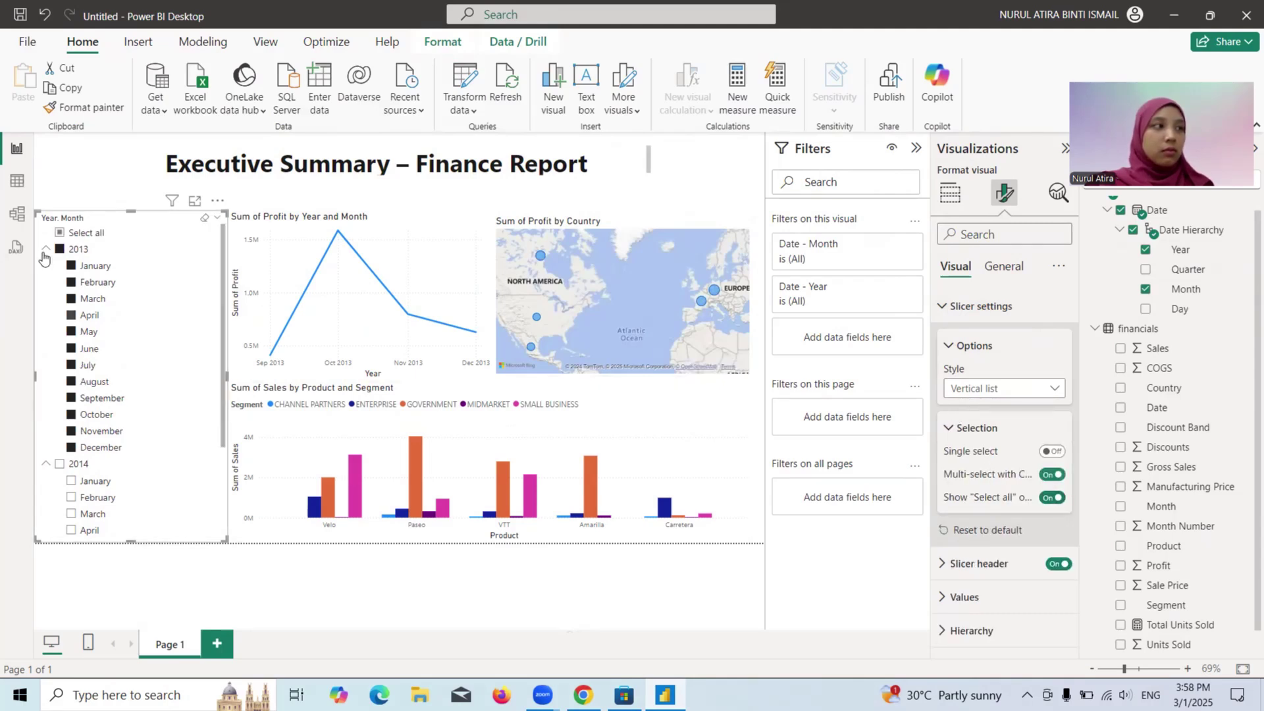
Select all dates in the slicer, and clear the whole selection so the report is unfiltered
left_click(58, 234)
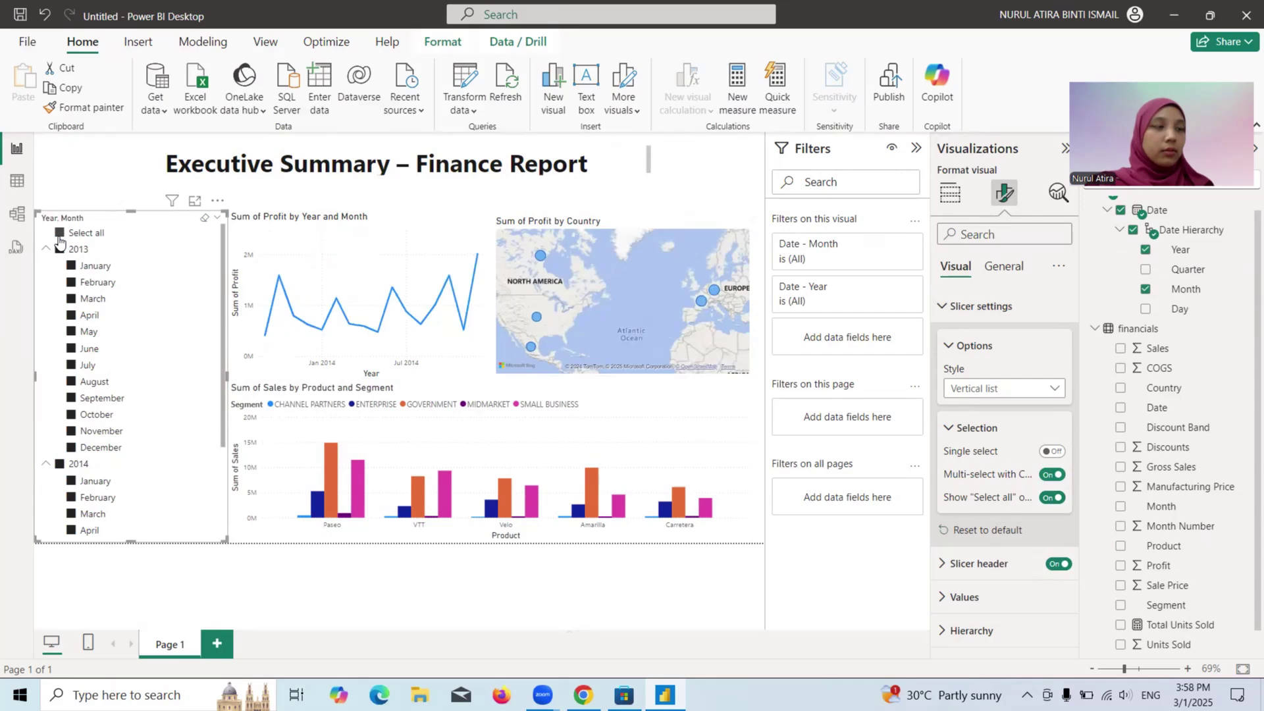
left_click(58, 234)
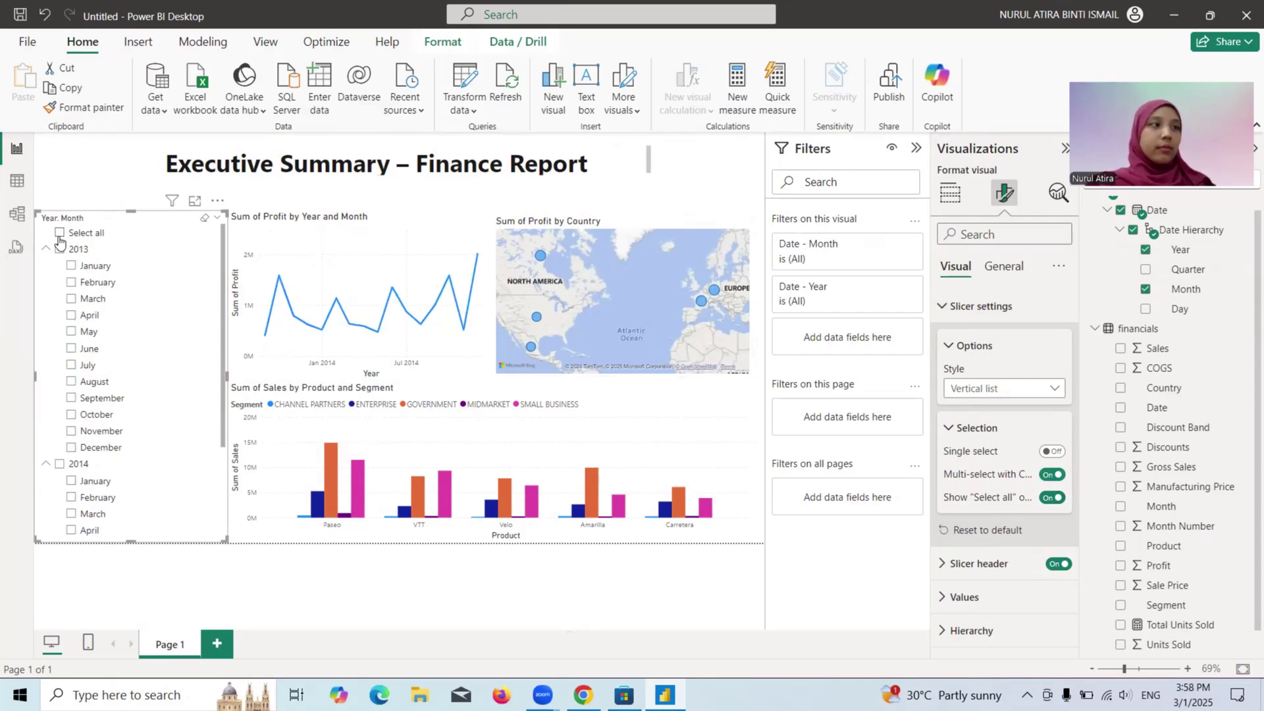
left_click(492, 614)
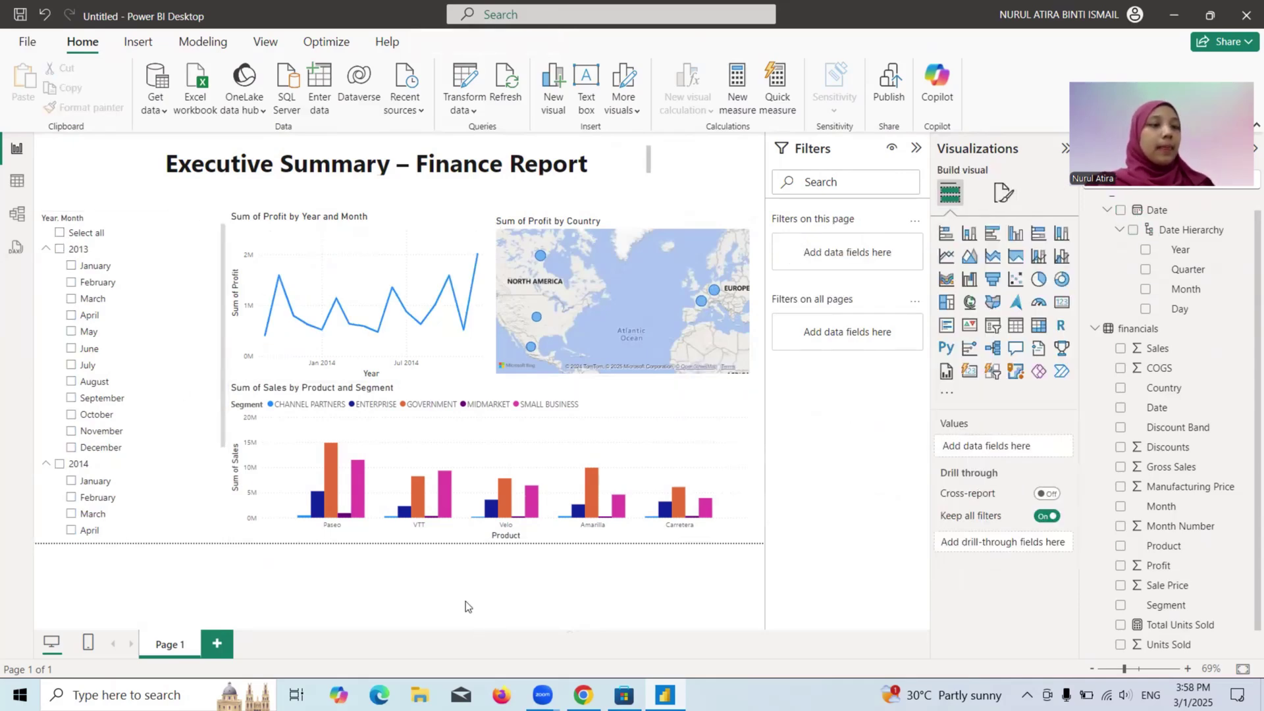
Switch to Chrome, advance to the slide on publishing the report to Power BI Service, and return to Power BI Desktop
mouse_move(583, 694)
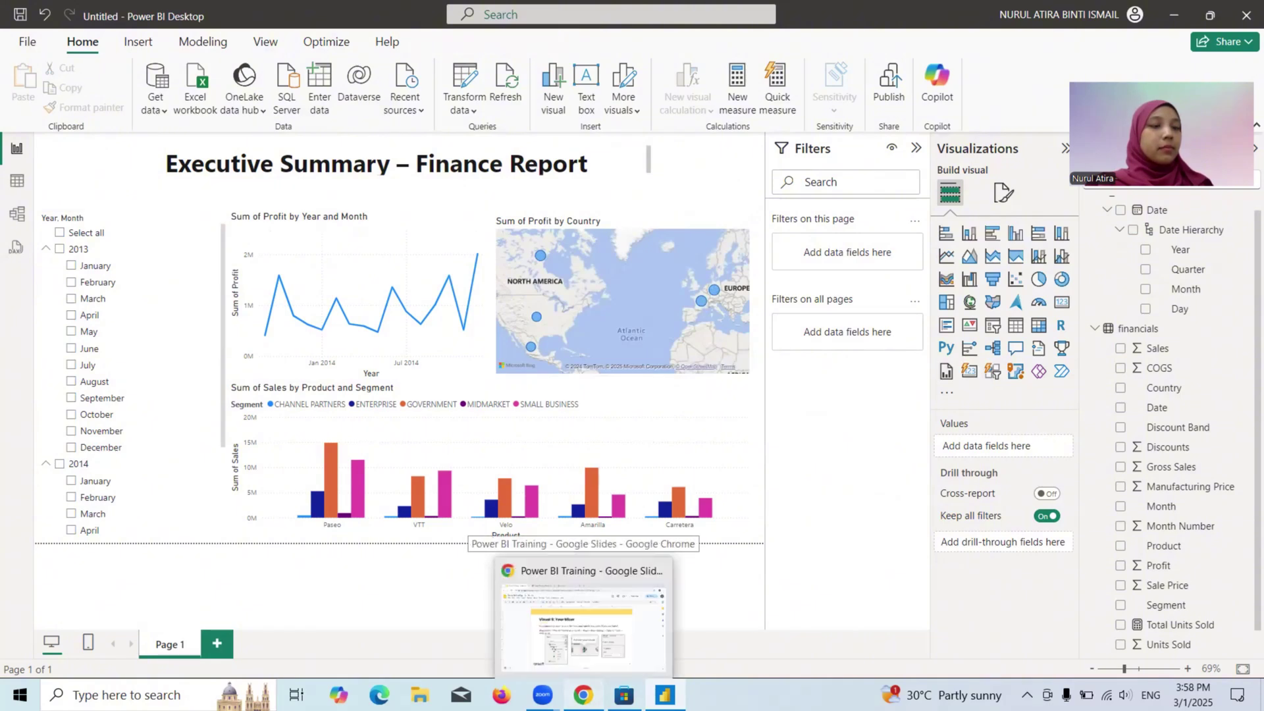
left_click(583, 612)
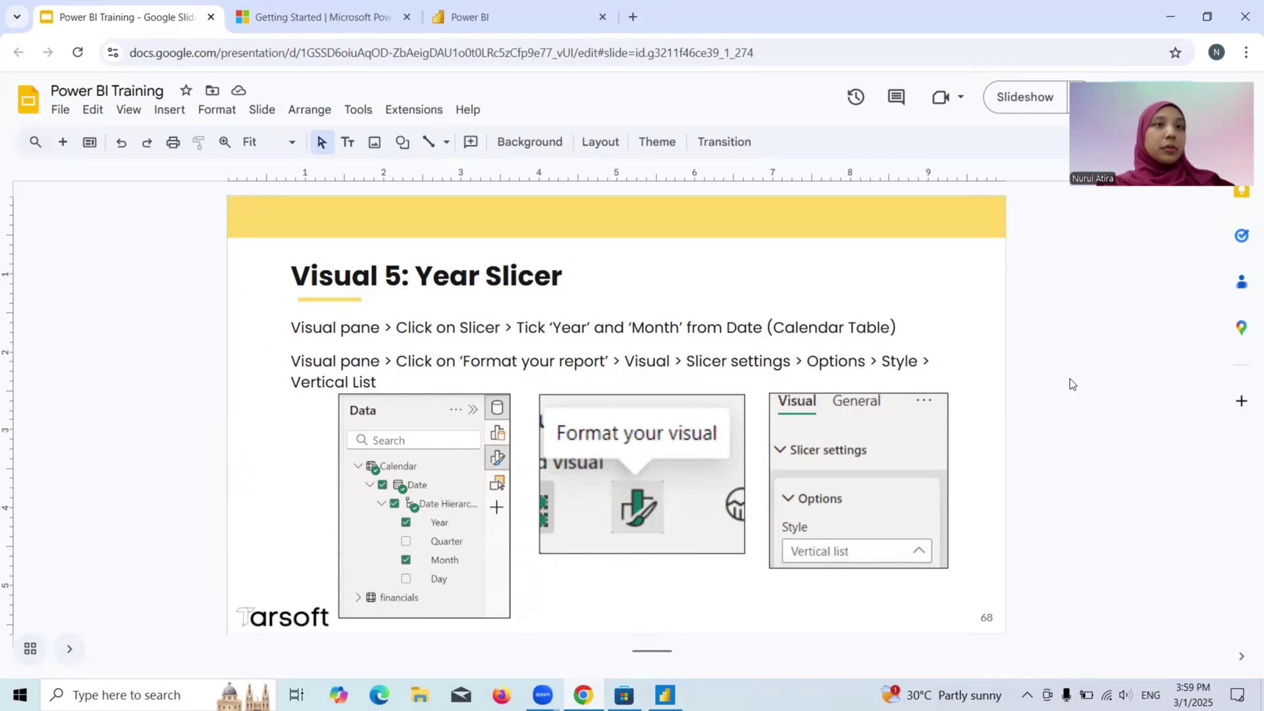
key("Down")
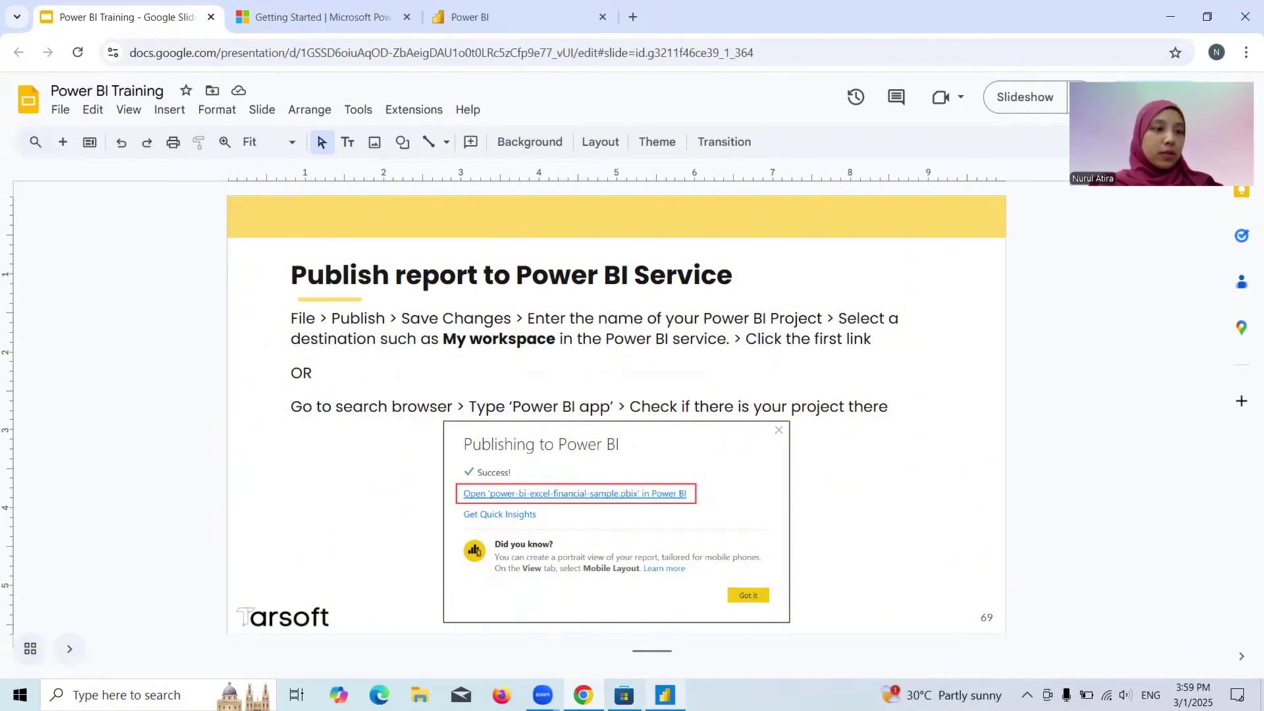
left_click(665, 694)
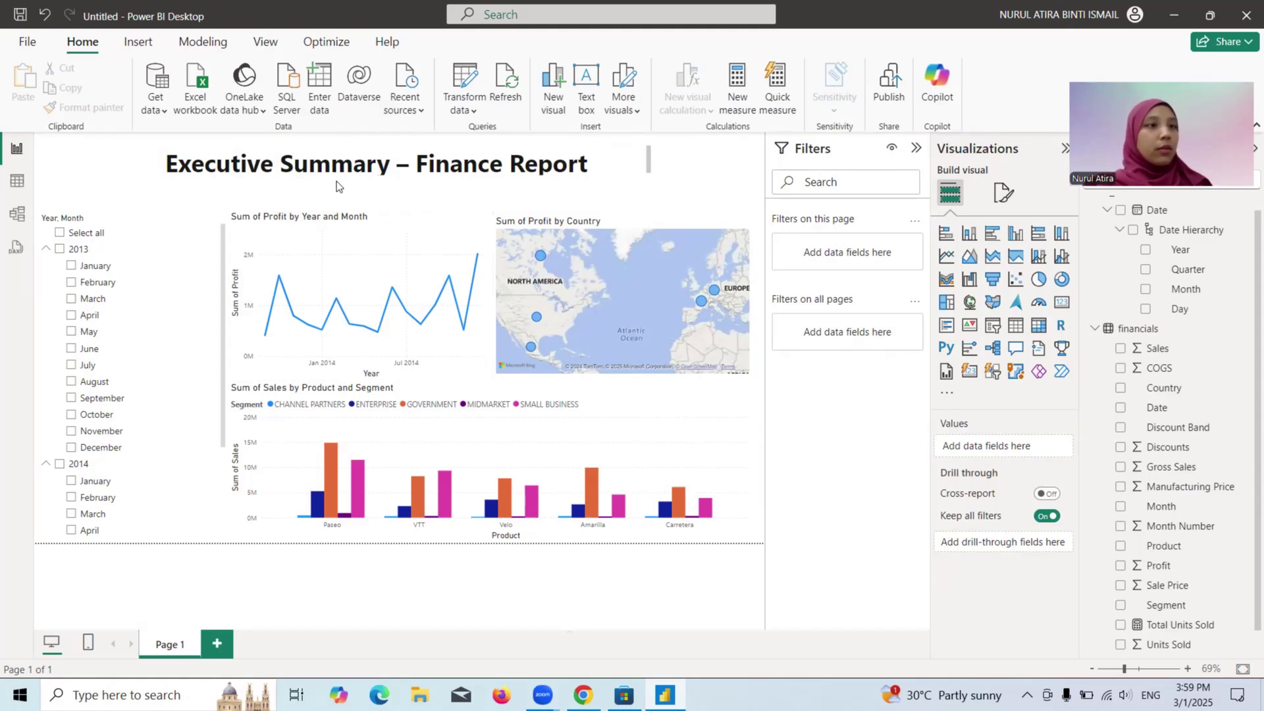
Review the fields assigned to the profit line chart and the sales column chart
left_click(401, 235)
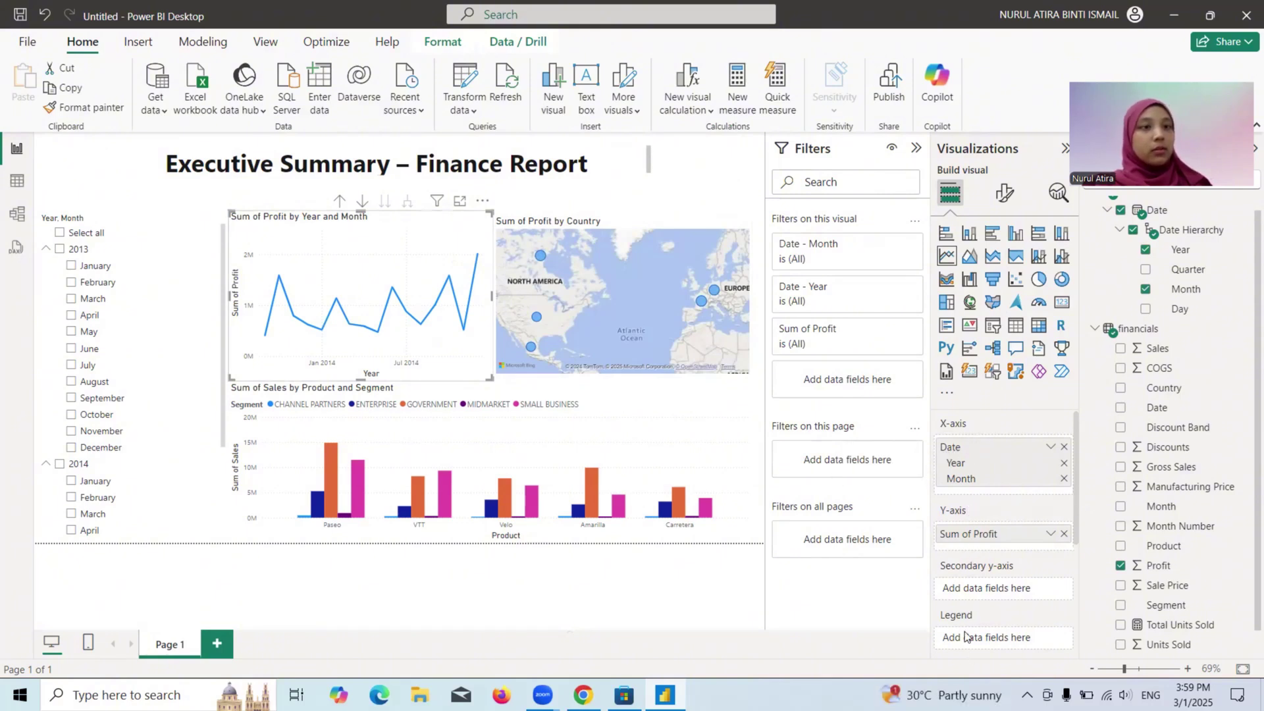
left_click(650, 320)
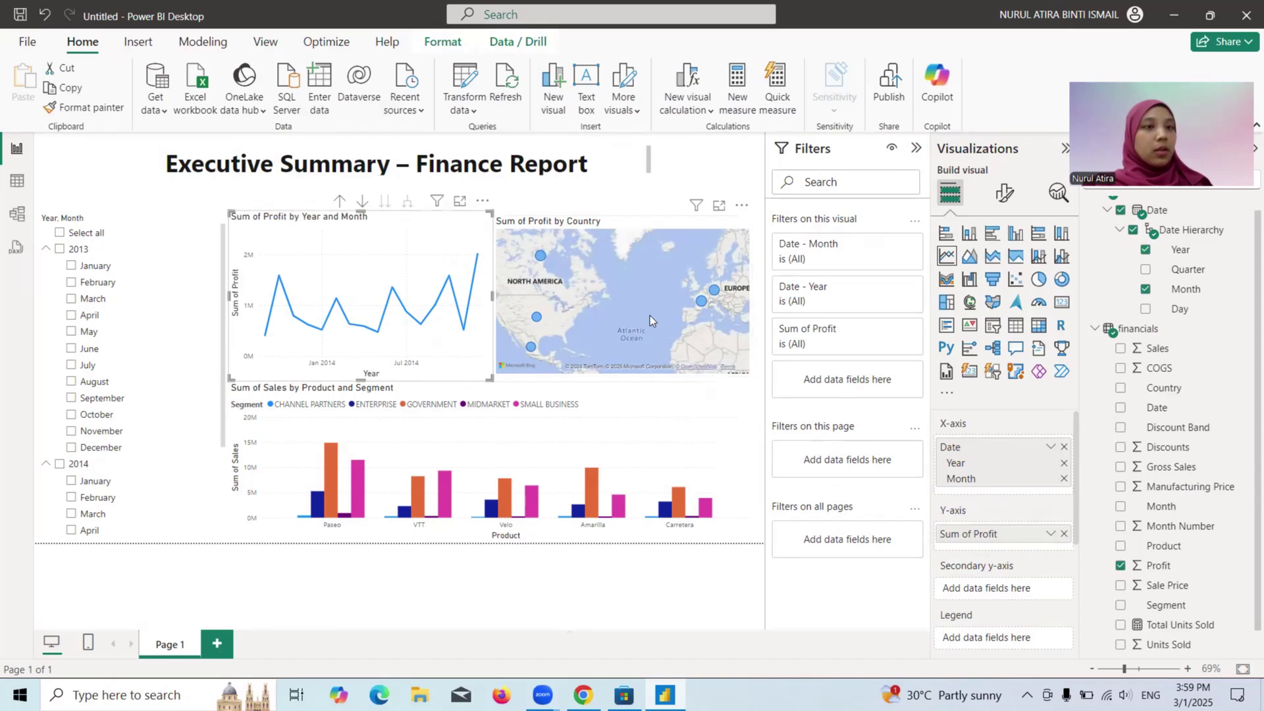
left_click(439, 334)
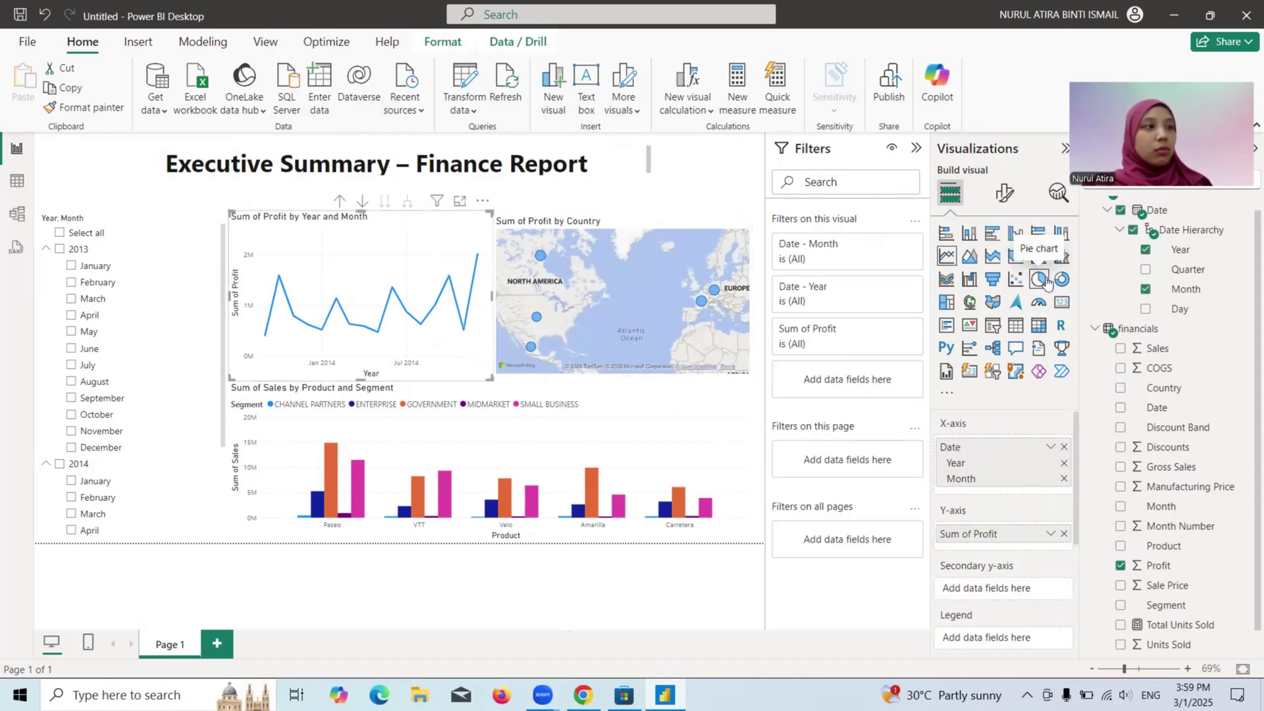
left_click(560, 455)
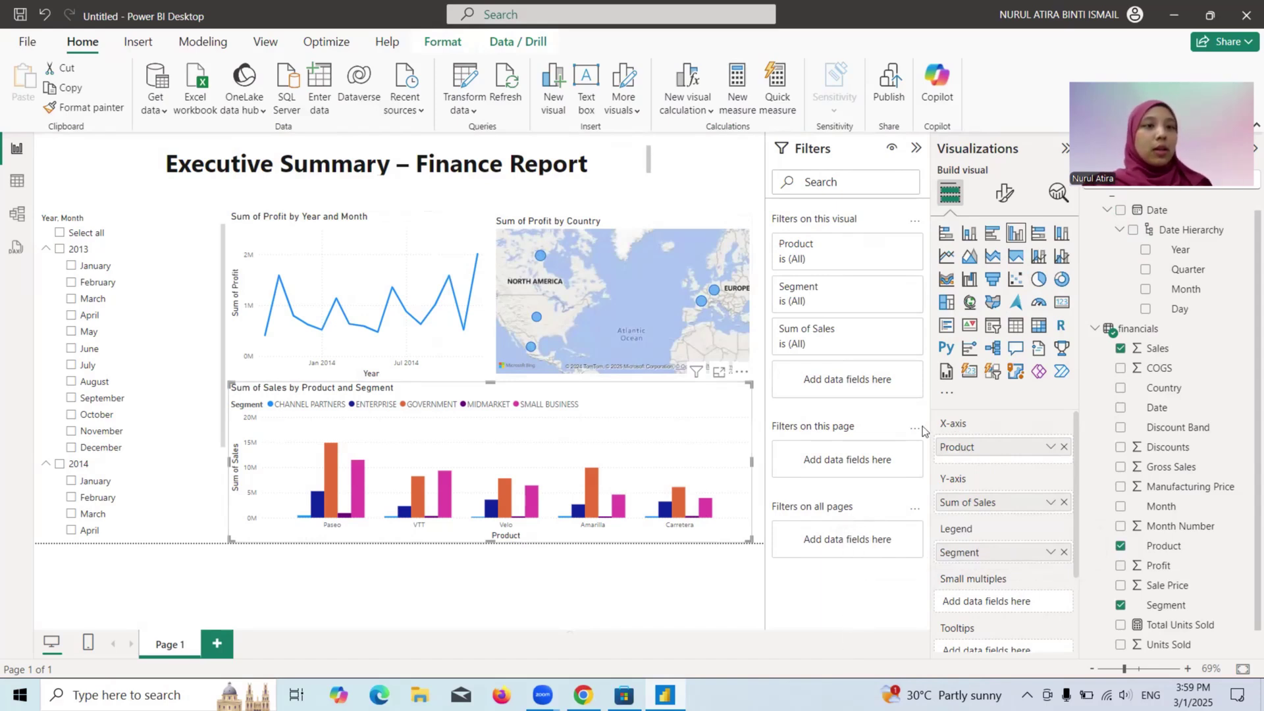
scroll(1004, 538, "down", 1)
scroll(1004, 538, "down", 3)
scroll(1005, 539, "up", 3)
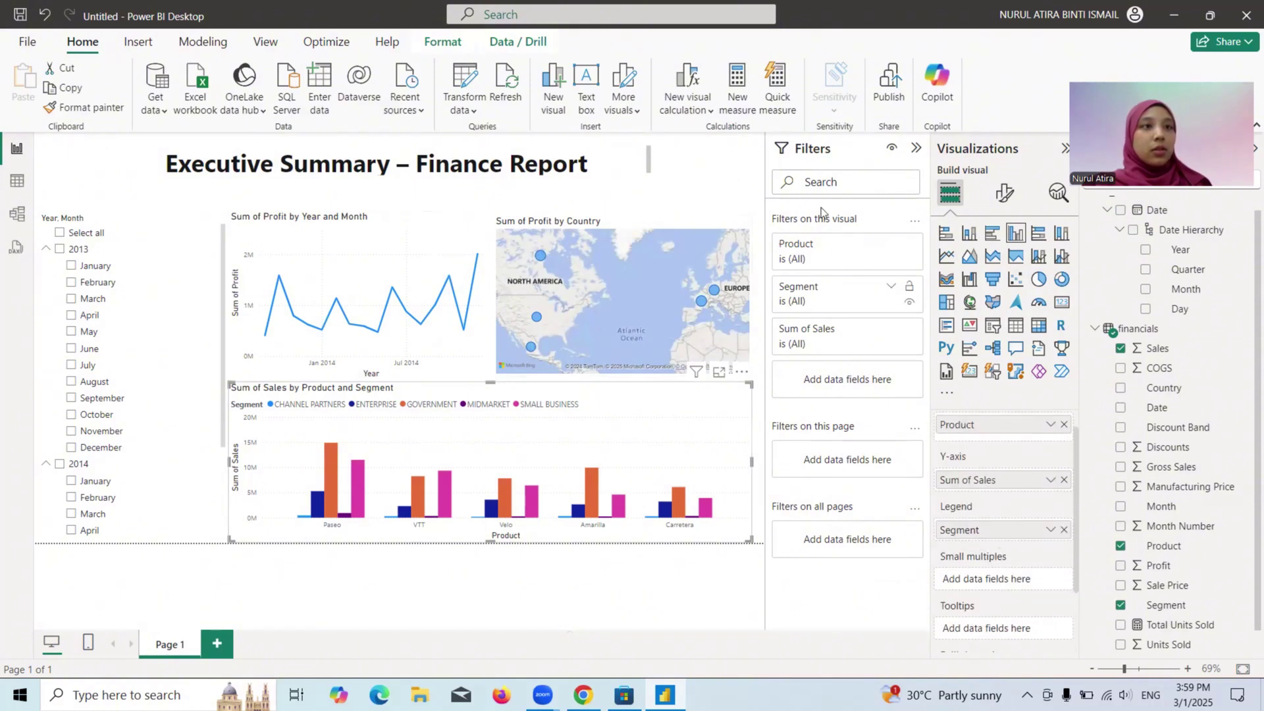
Try filtering the sales chart's Product to Amarilla and Paseo, and reselect all products
left_click(892, 245)
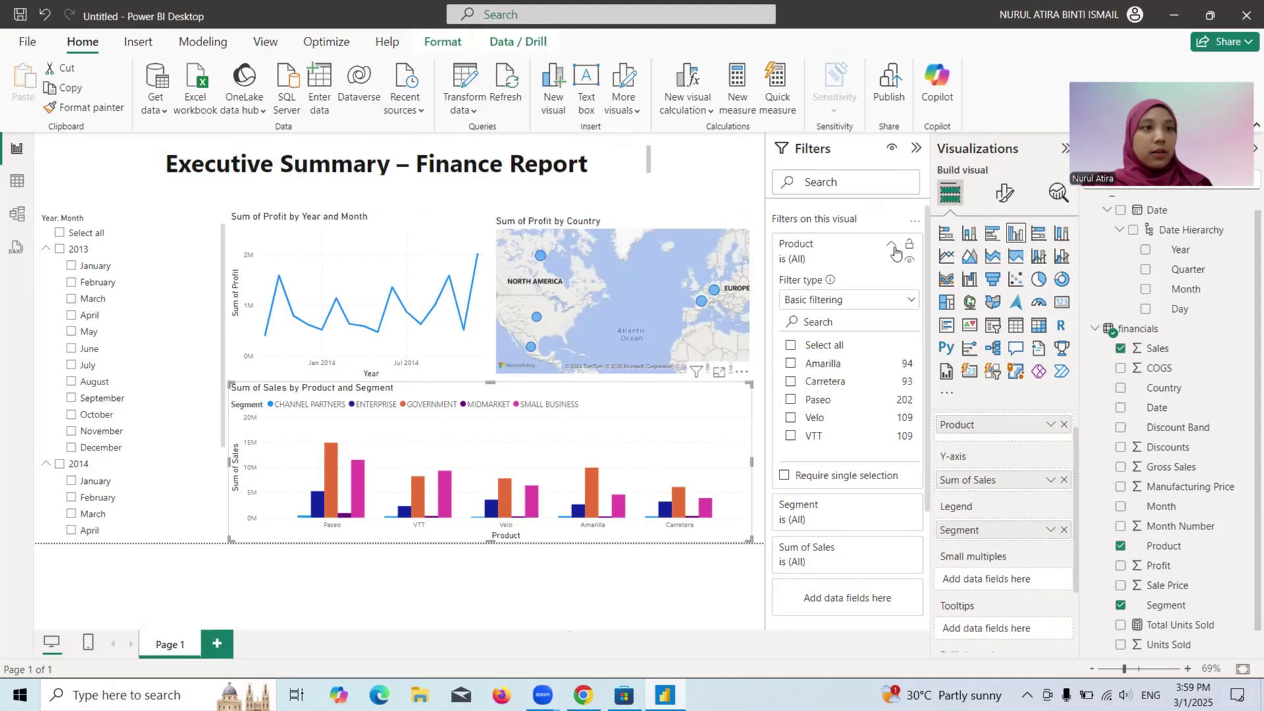
left_click(789, 366)
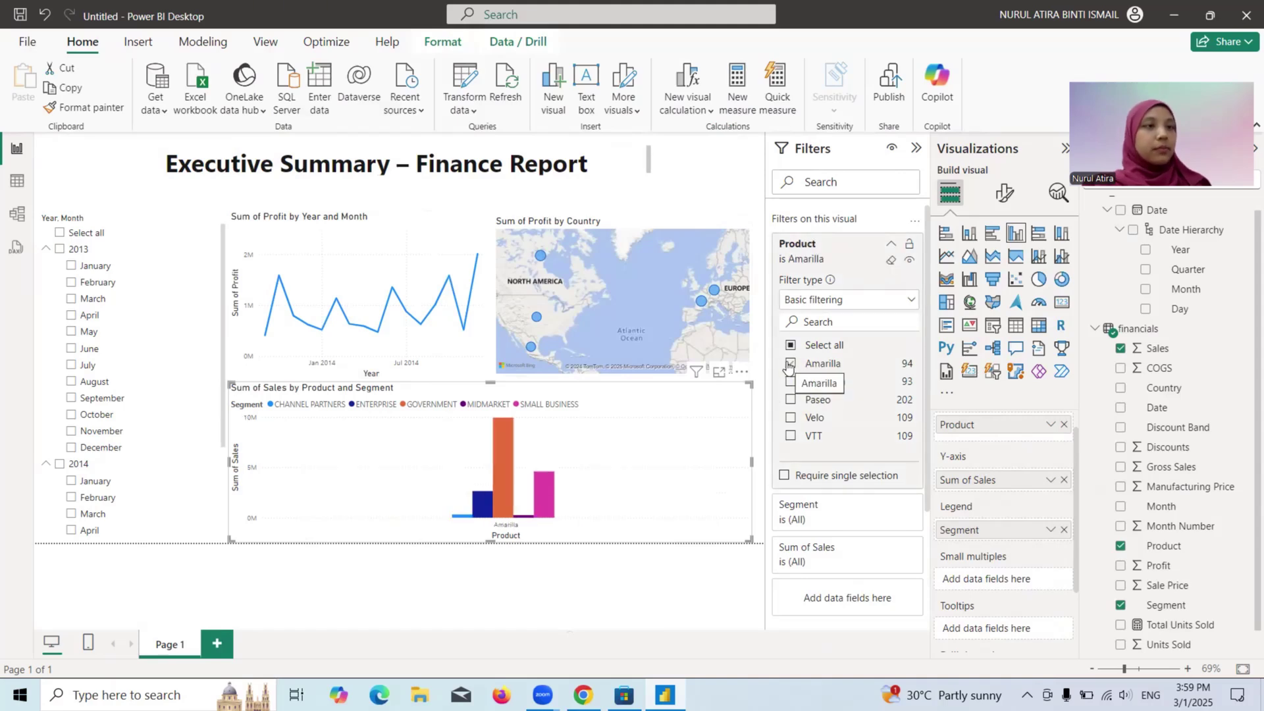
left_click(792, 403)
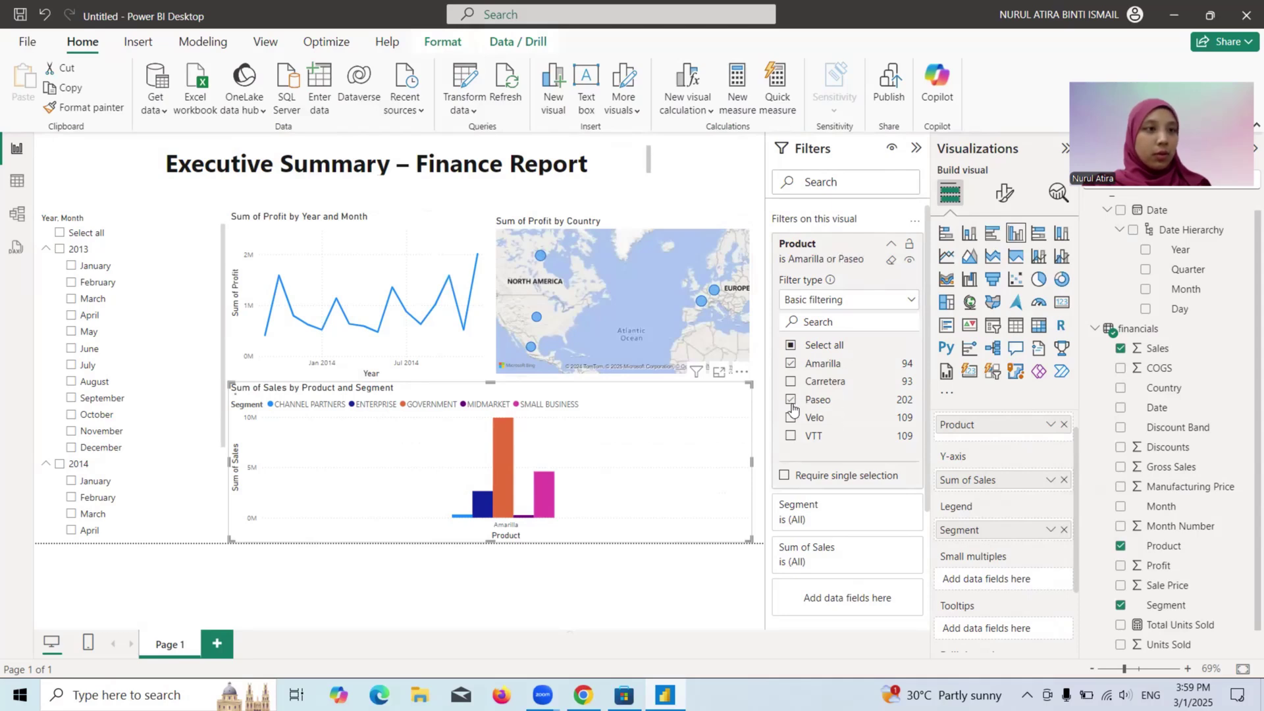
left_click(792, 346)
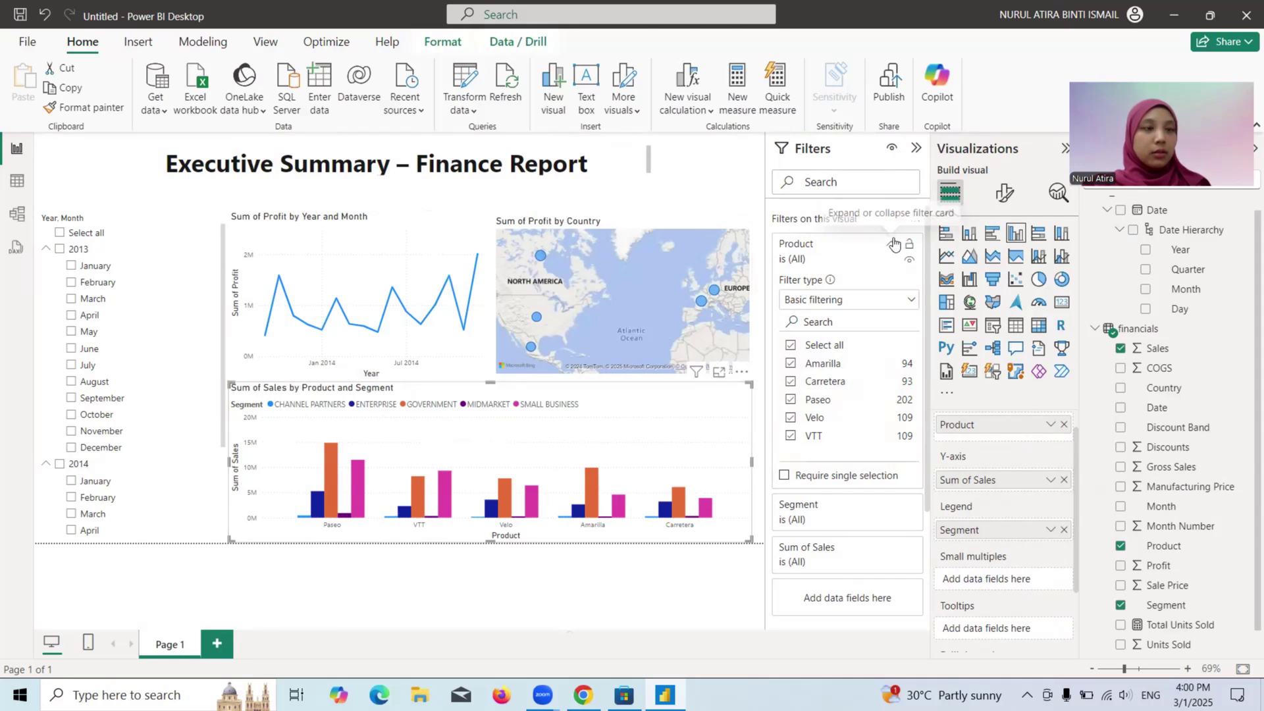
Try the sales by product and segment chart as a donut chart, and review its Sum of Sales and Segment filter options
left_click(891, 243)
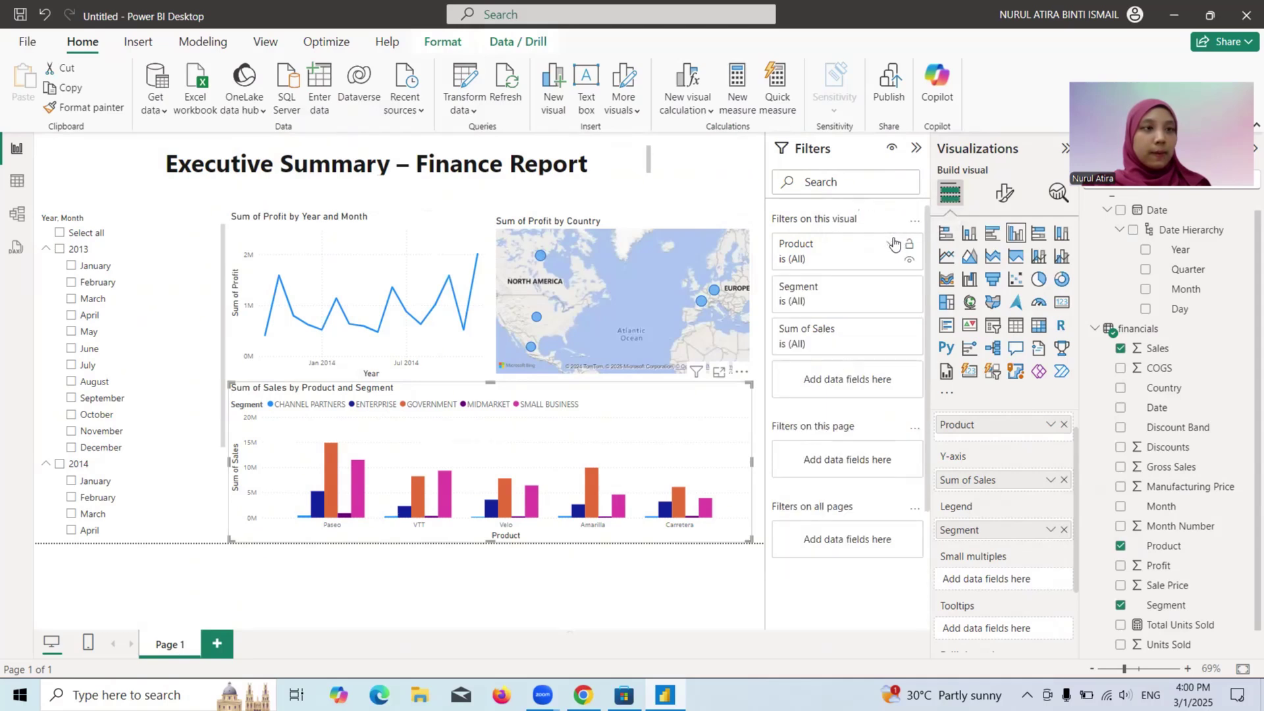
left_click(889, 287)
left_click(890, 289)
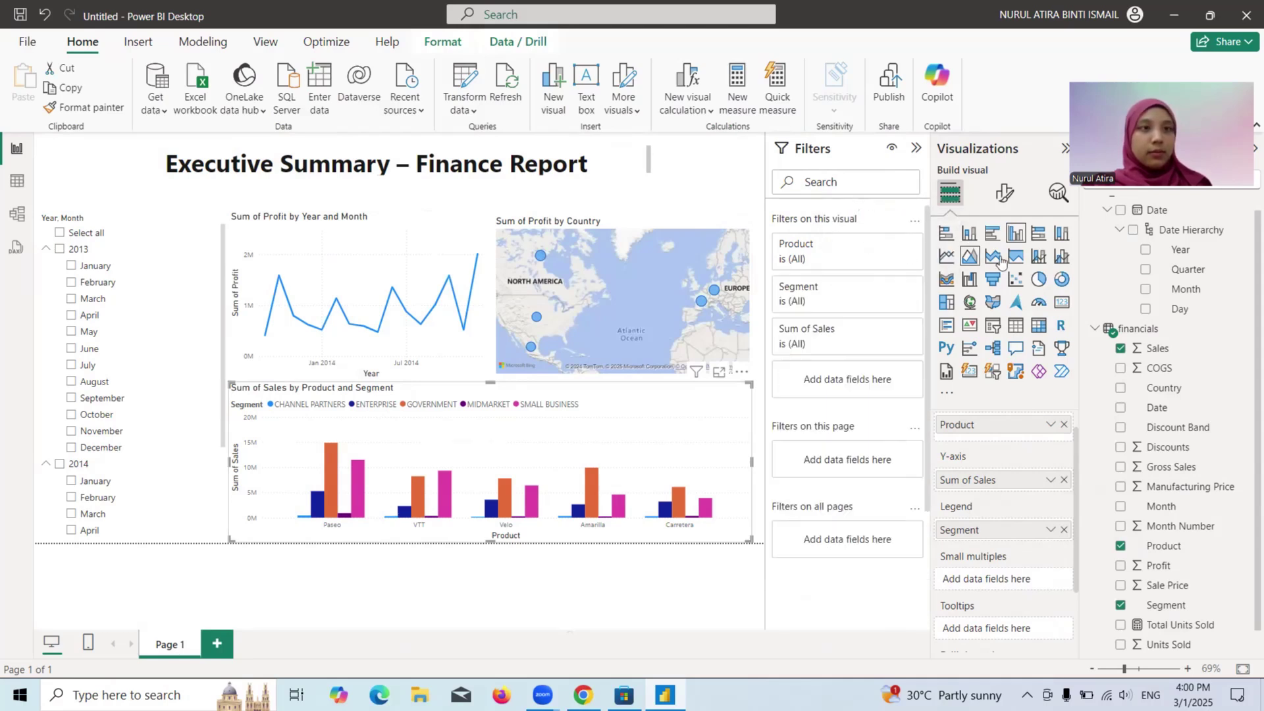
left_click(1061, 279)
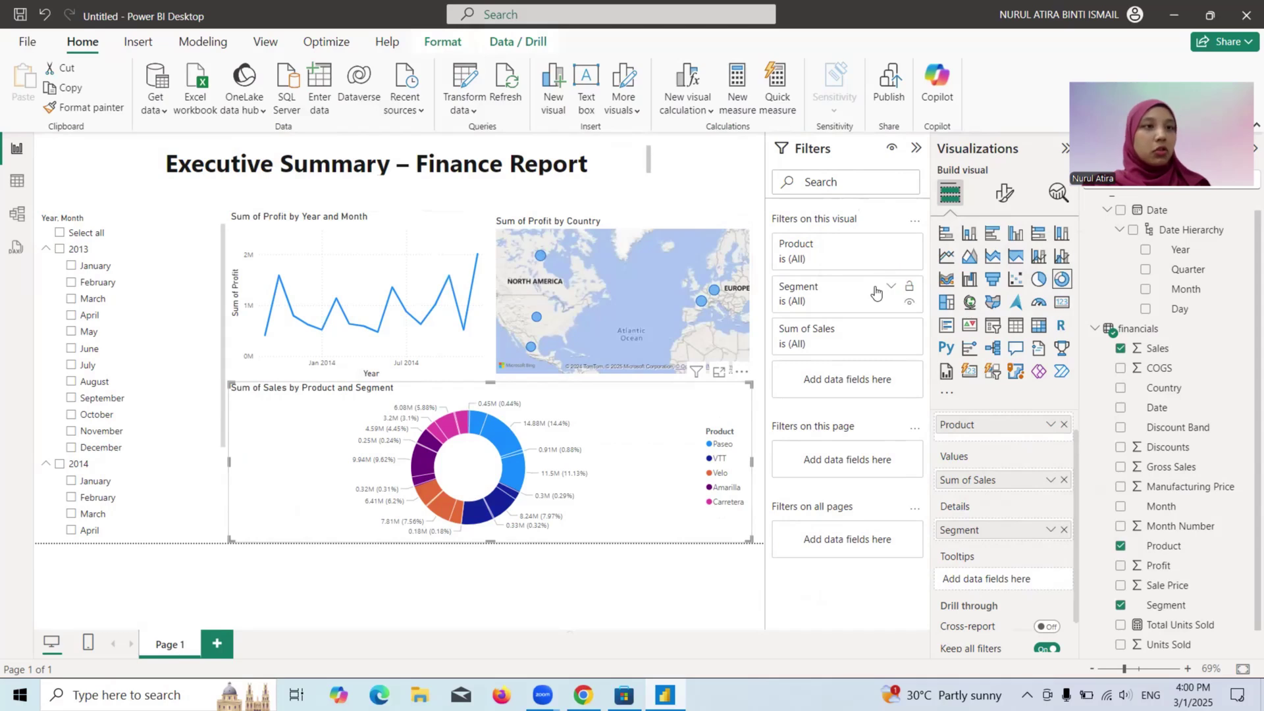
left_click(891, 332)
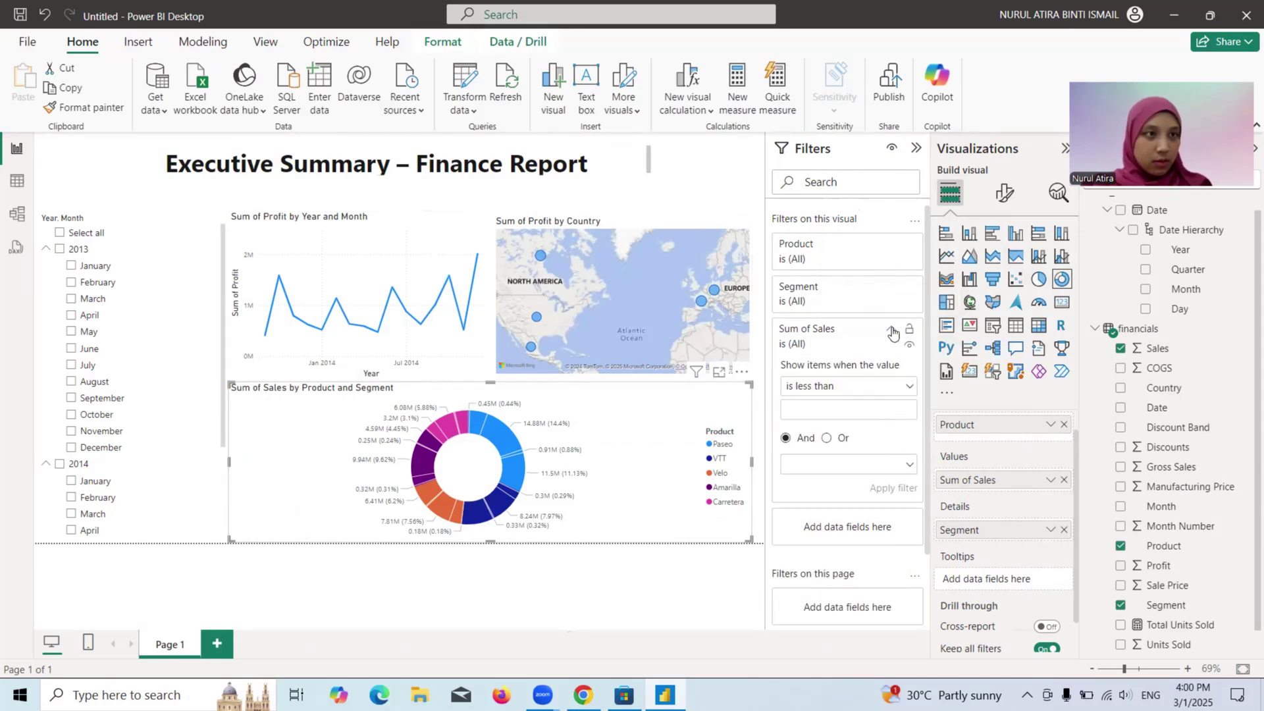
left_click(891, 331)
left_click(890, 290)
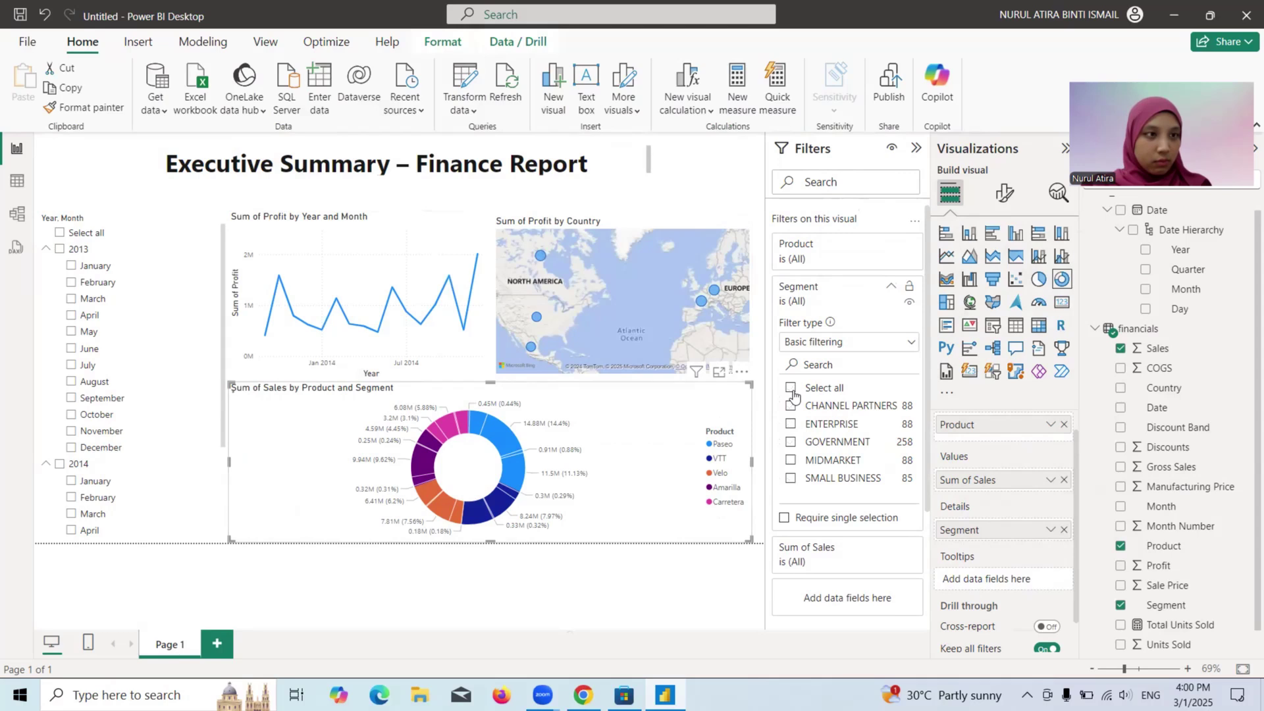
left_click(890, 286)
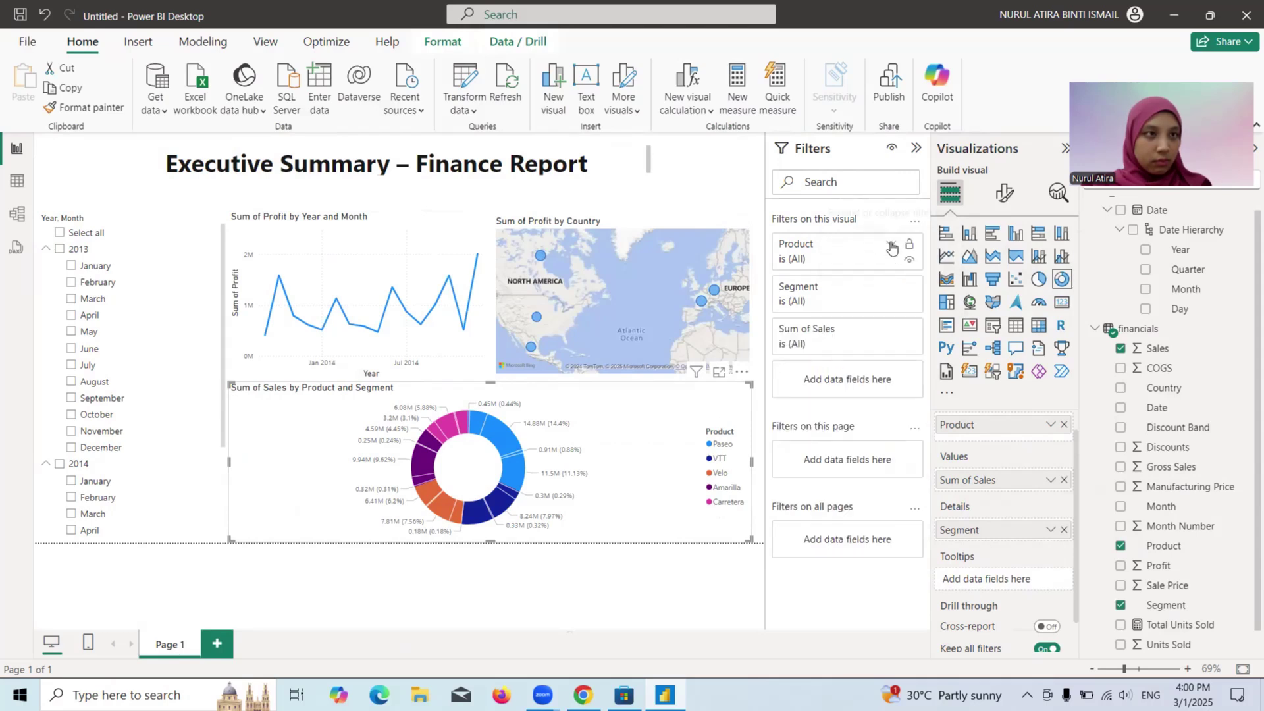
Try filtering the donut chart's Product to Amarilla, and reselect all products
left_click(890, 246)
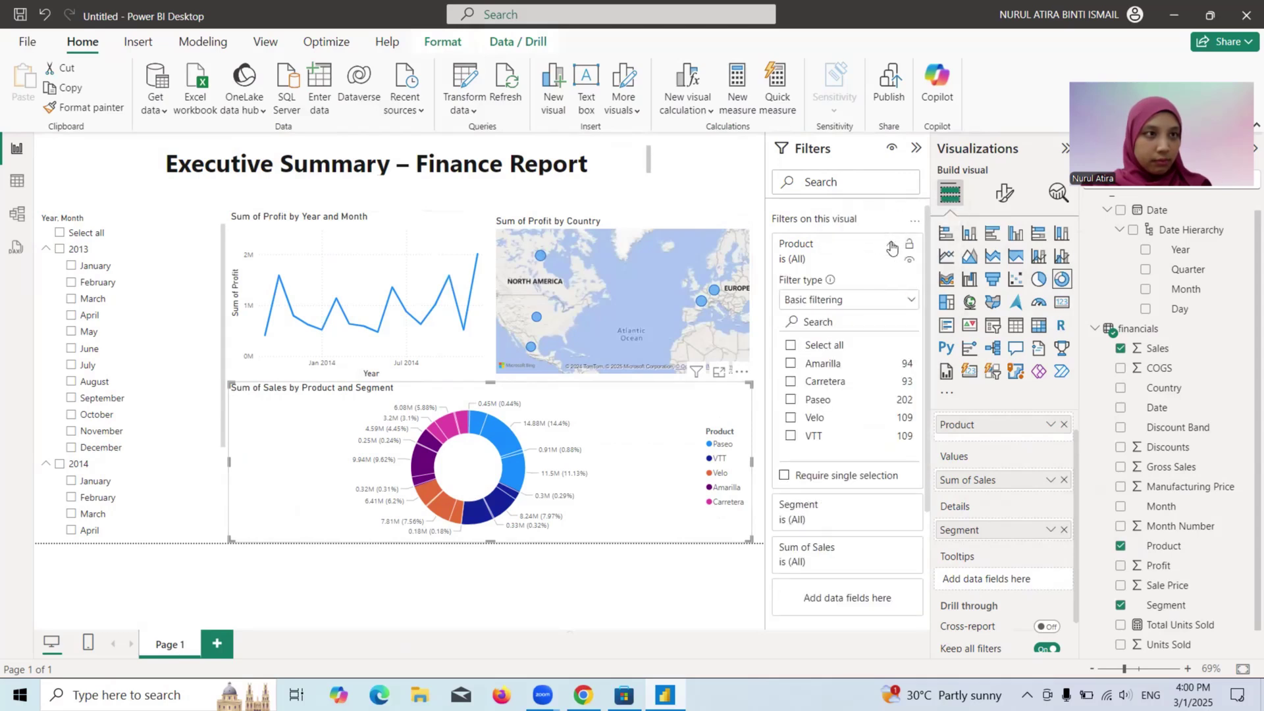
left_click(791, 365)
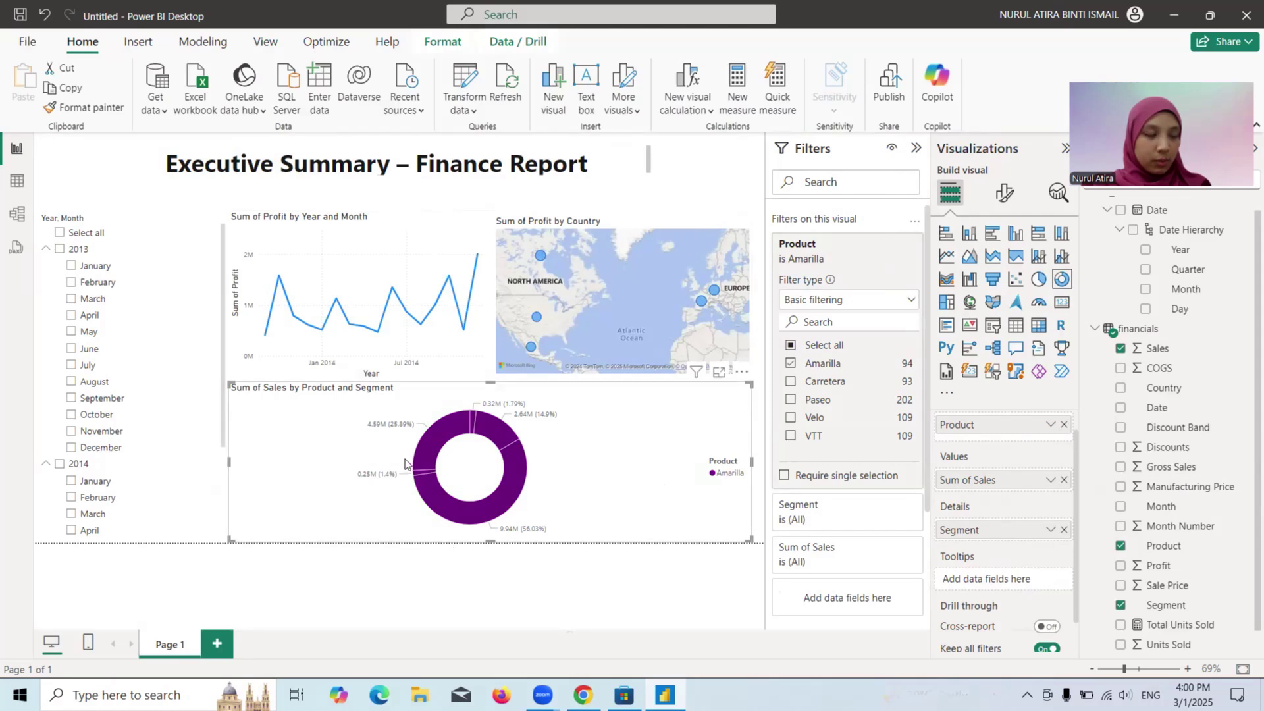
mouse_move(474, 426)
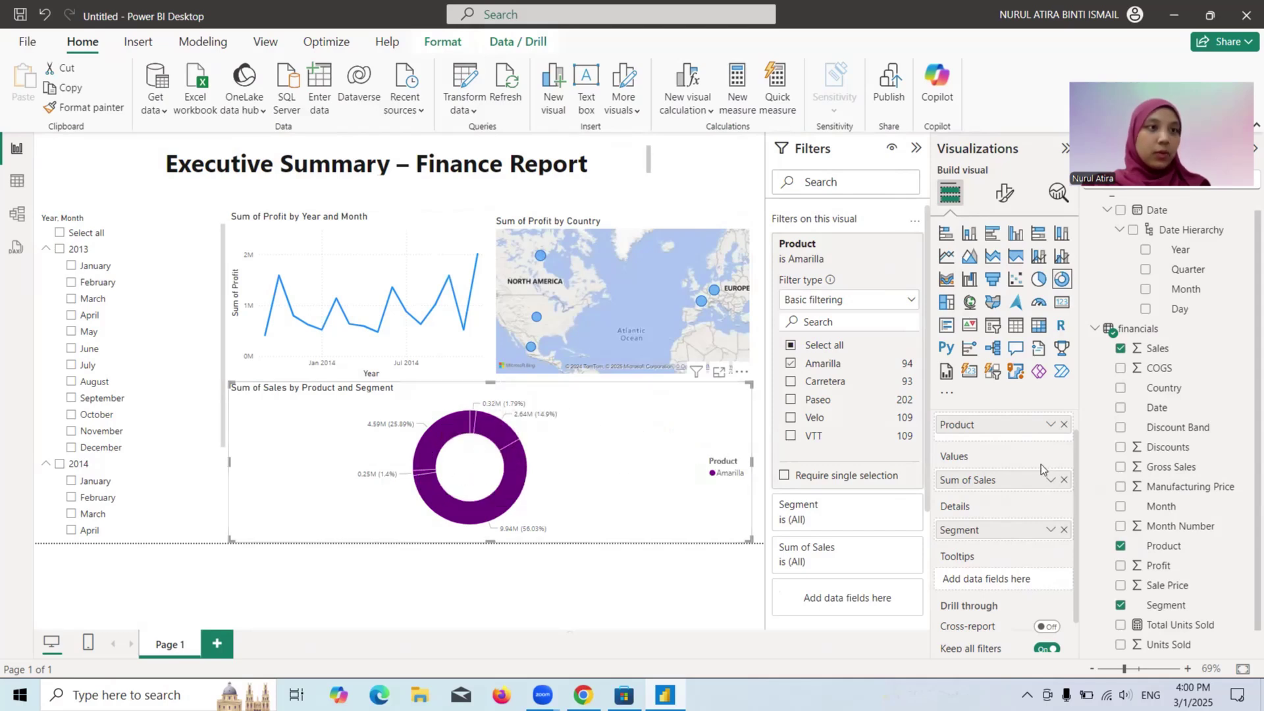
left_click(790, 347)
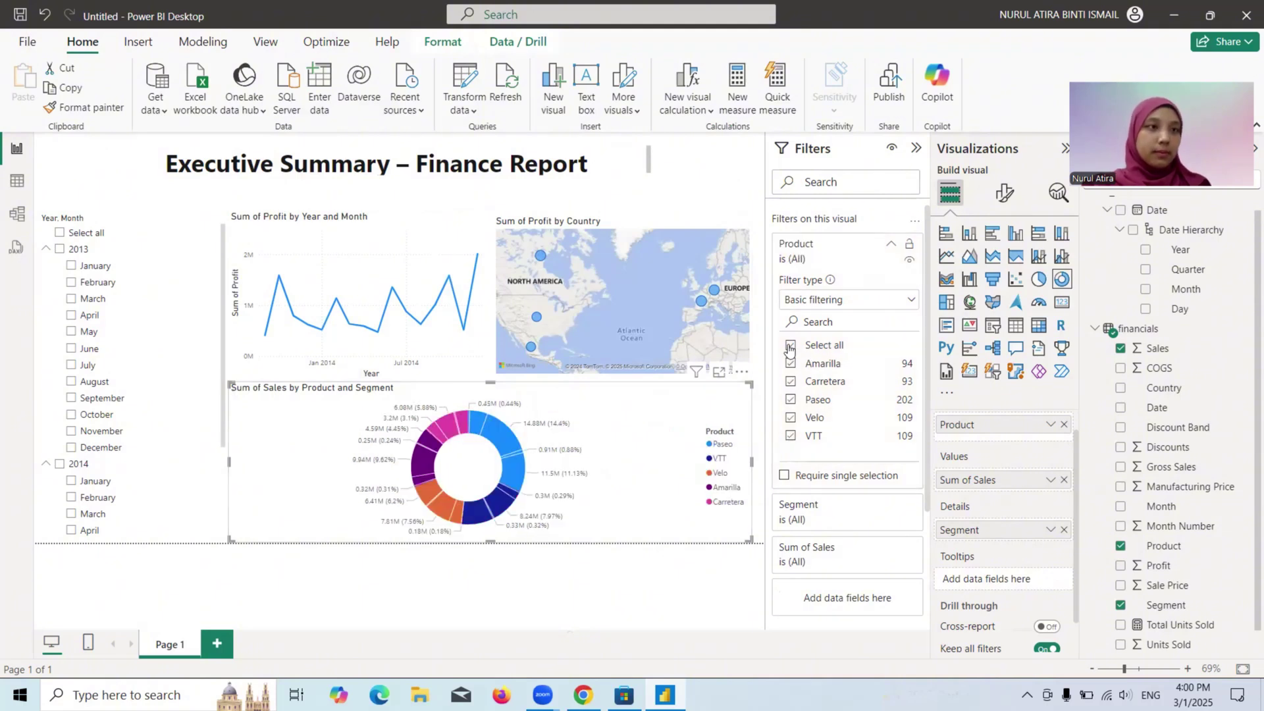
left_click(889, 246)
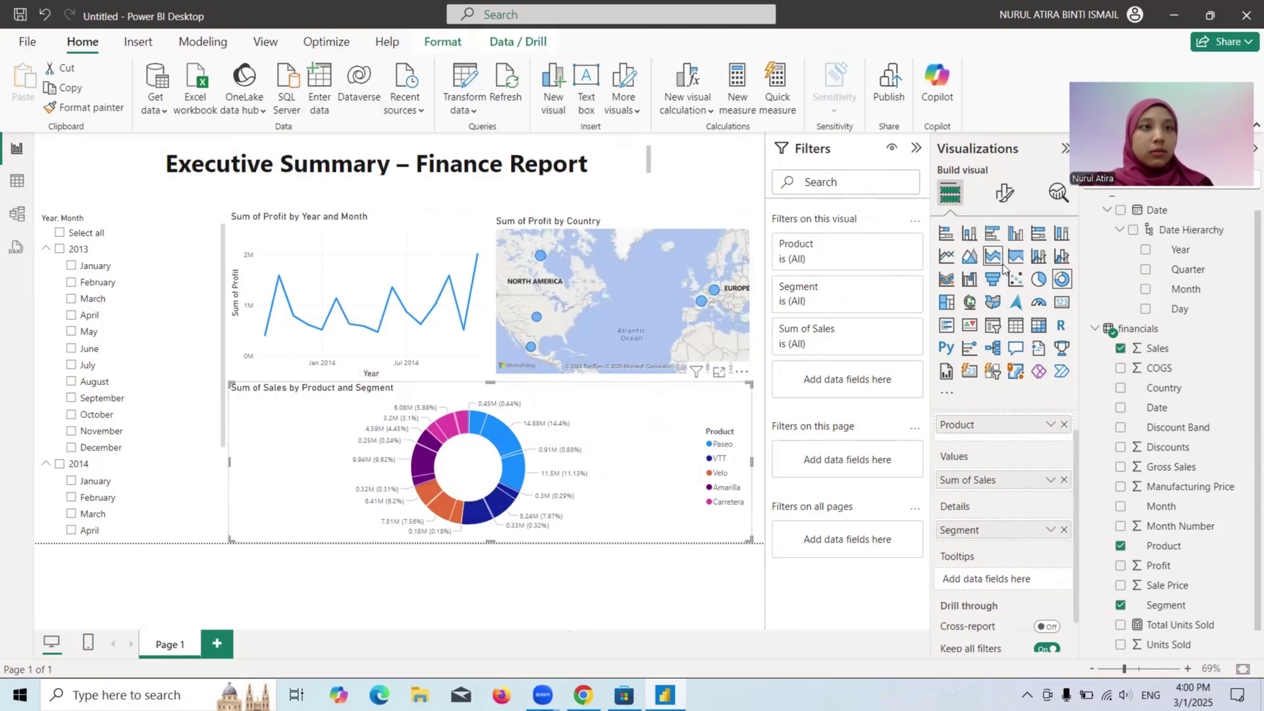
Change the sales donut chart back to a clustered column chart and deselect it
left_click(1022, 240)
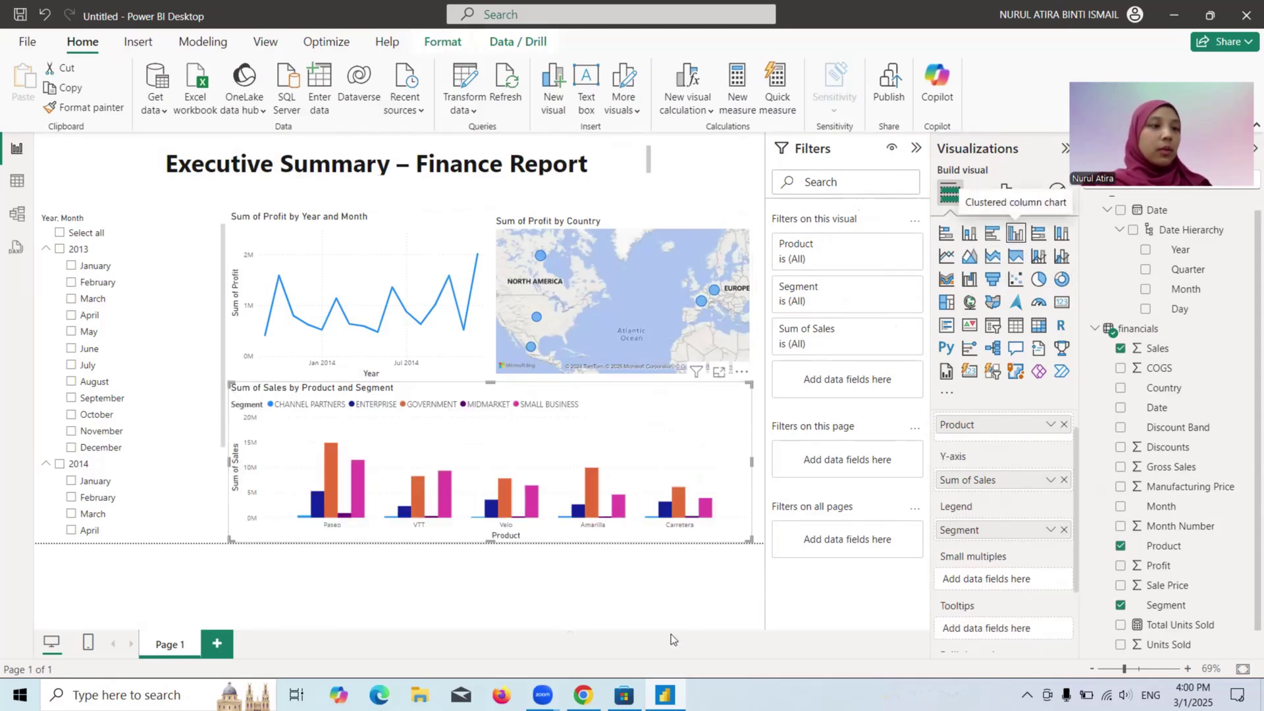
left_click(618, 587)
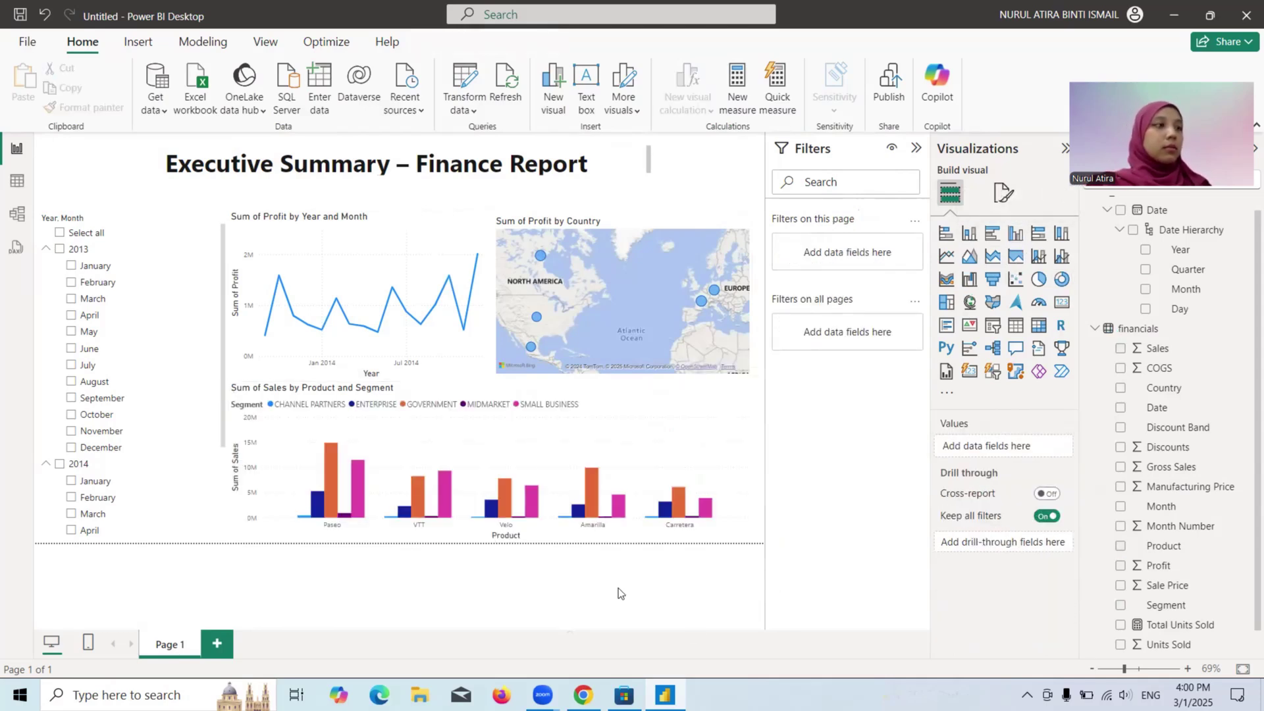
Try moving Segment from Legend to Small multiples in the sales column chart, and return it to Legend
left_click(512, 449)
scroll(991, 619, "down", 3)
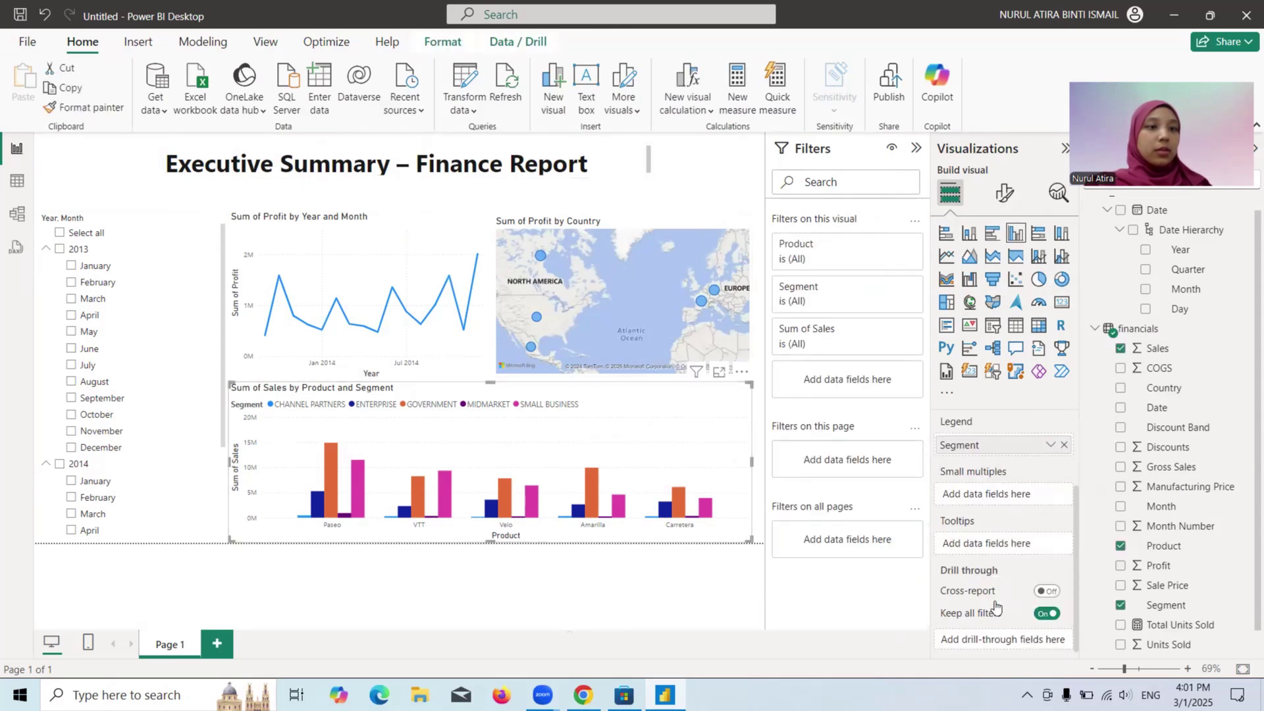
scroll(987, 546, "up", 1)
left_click_drag(994, 487, 991, 543)
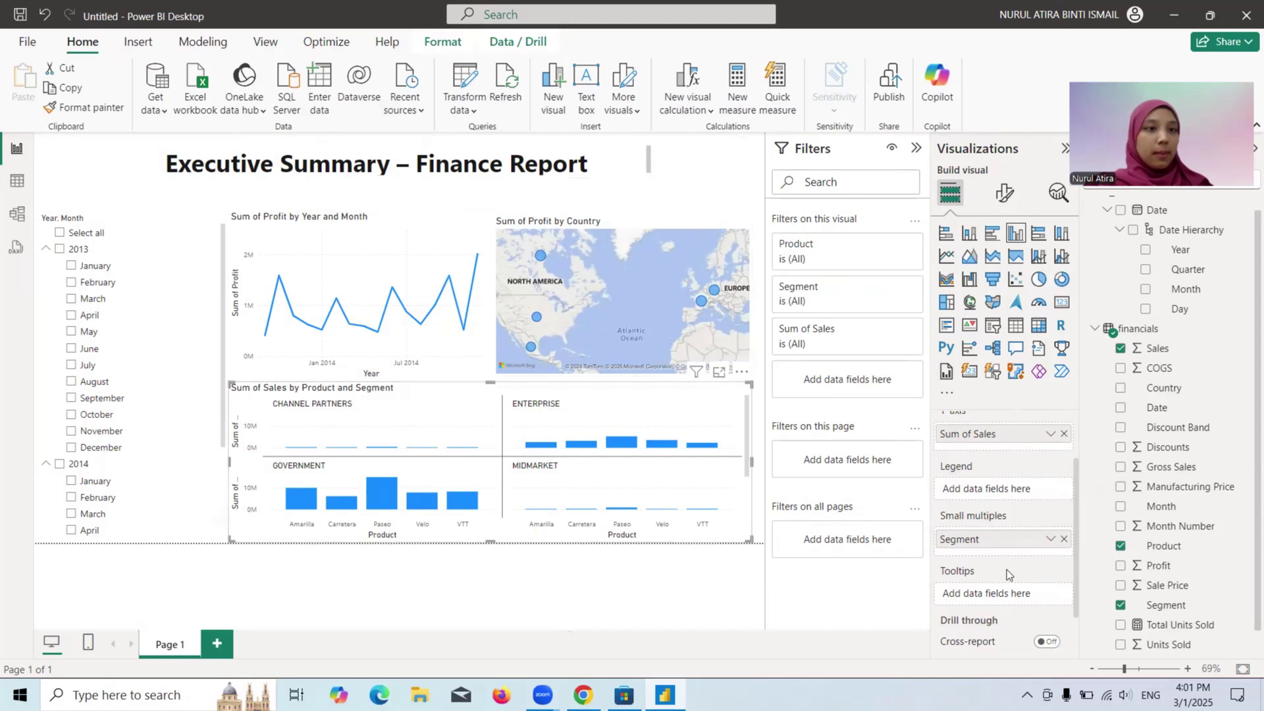
left_click_drag(1000, 552, 1001, 493)
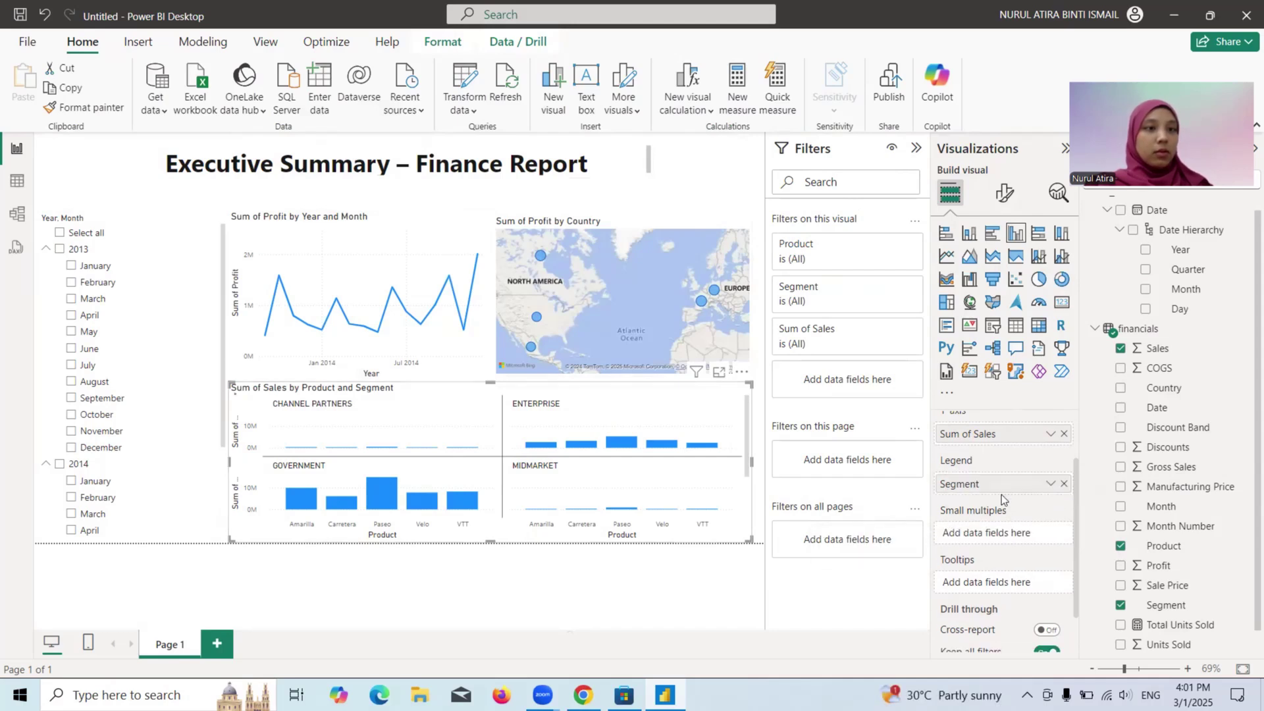
scroll(1009, 516, "up", 2)
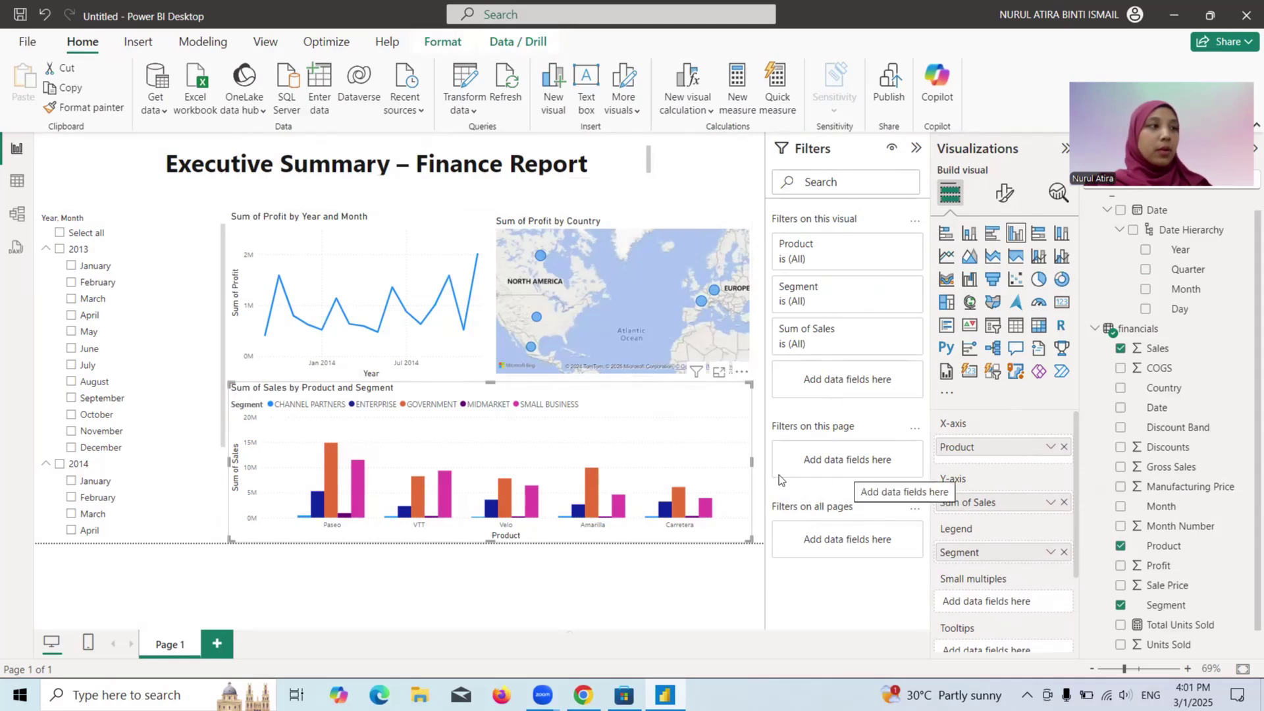
Review the date slicer's filters, the sales column chart's formatting options, and the elements available to insert
left_click(193, 370)
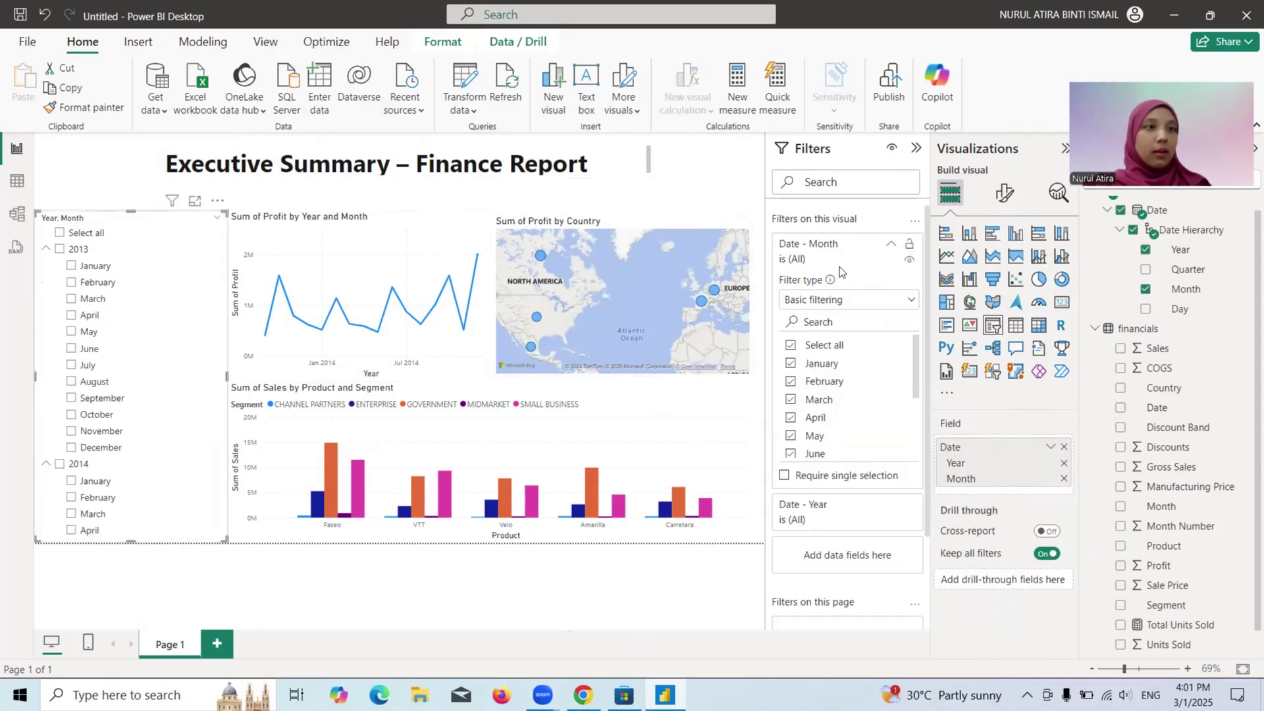
left_click(898, 254)
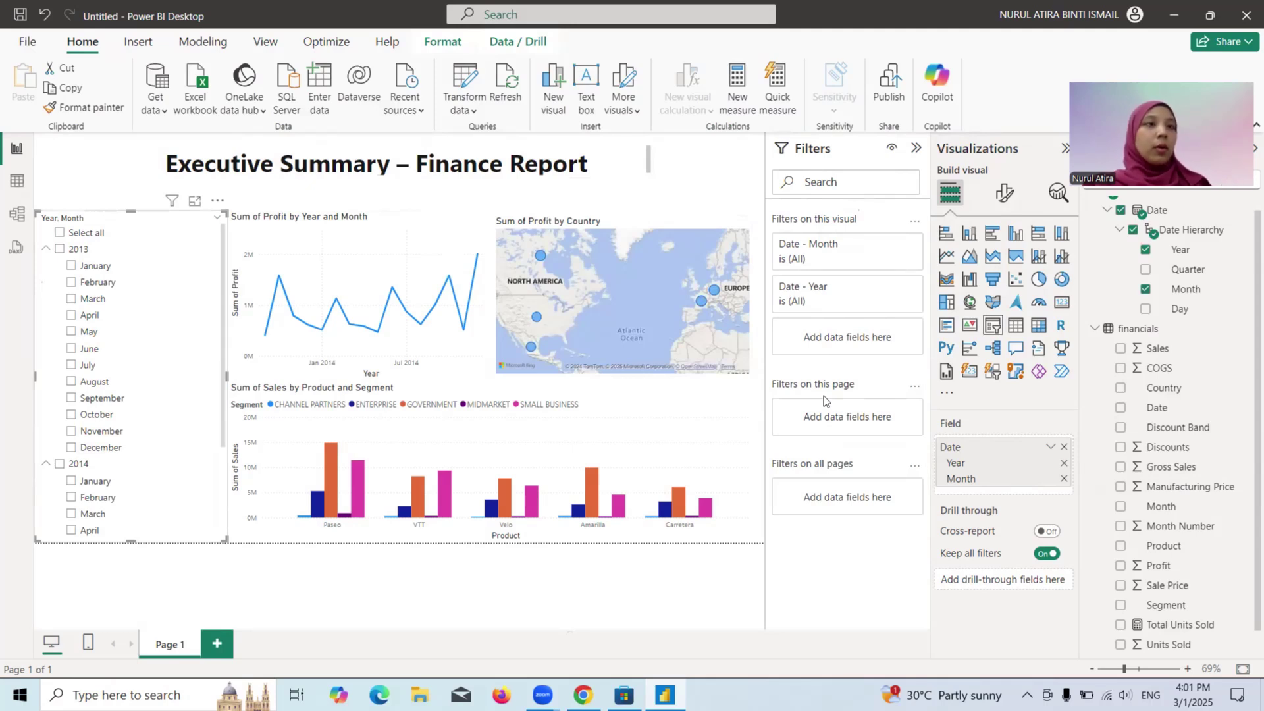
left_click(638, 456)
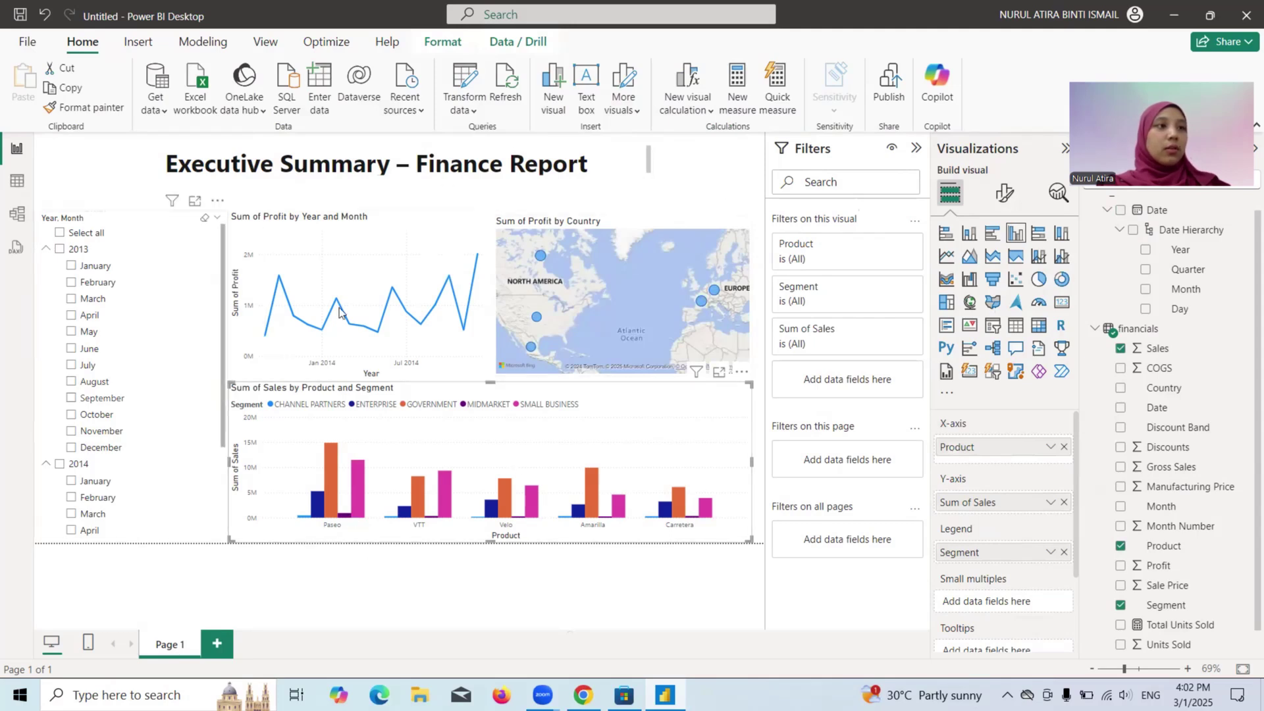
left_click(1005, 195)
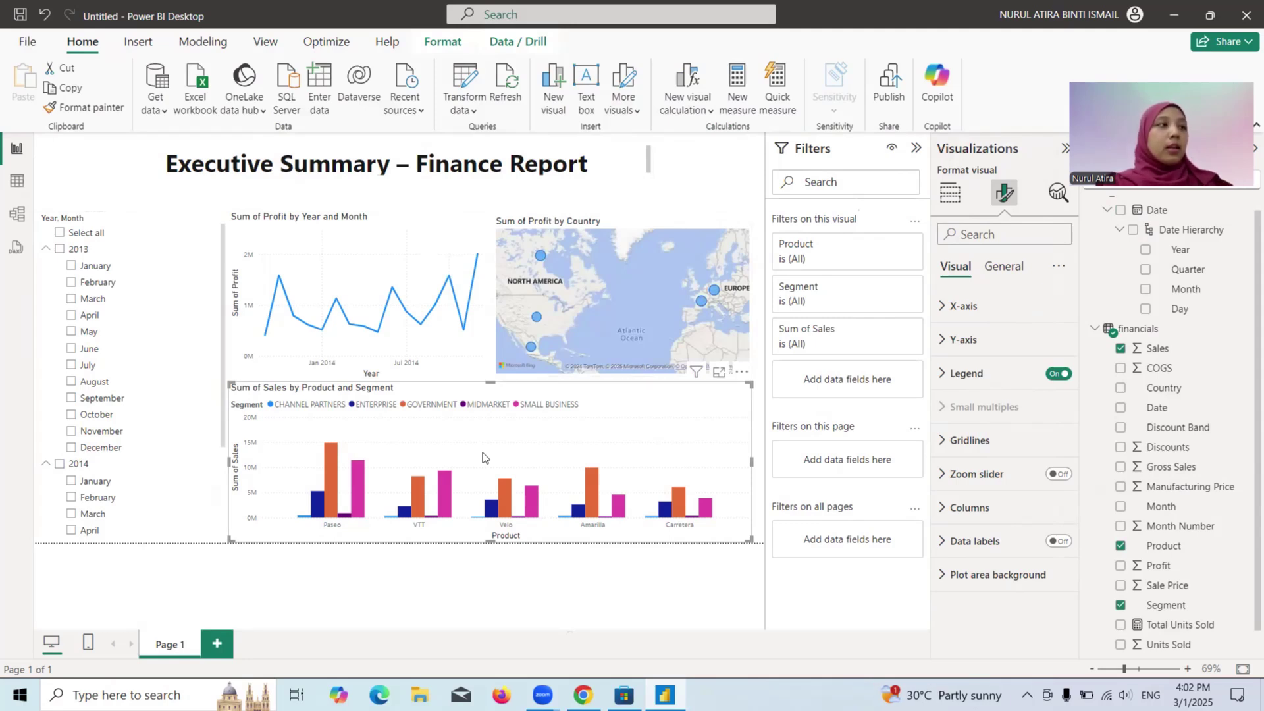
left_click(92, 157)
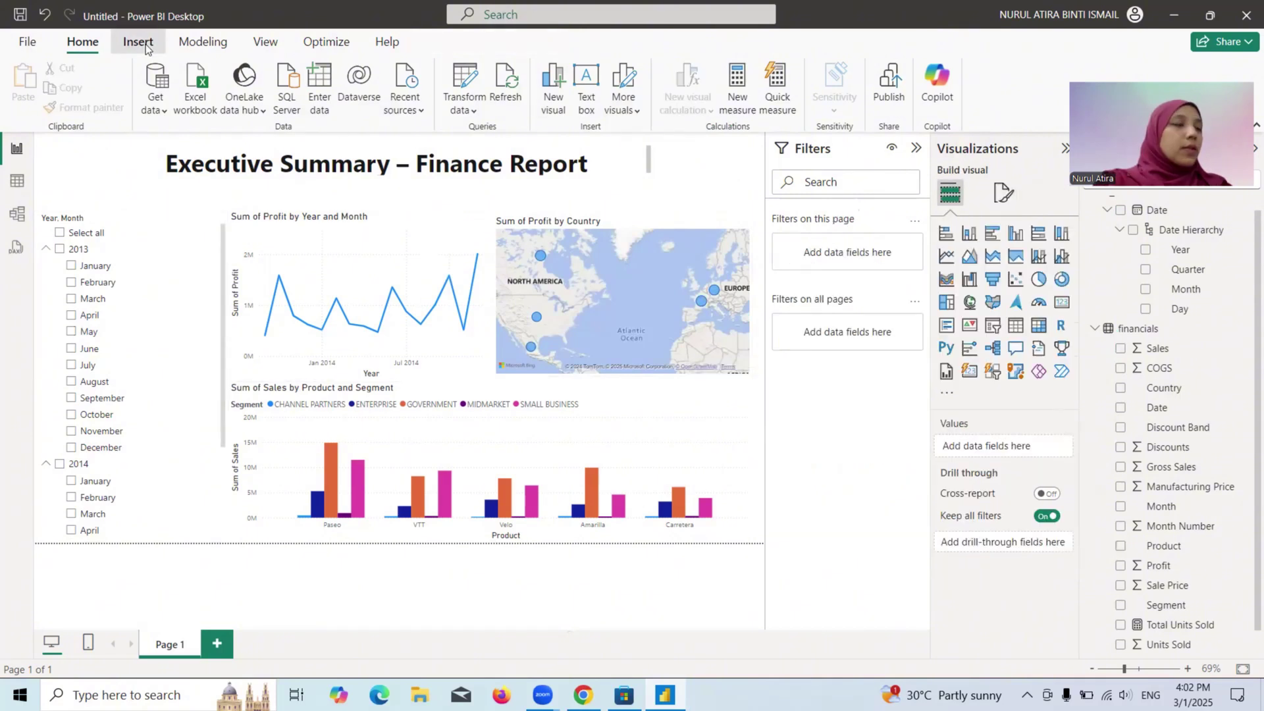
left_click(138, 42)
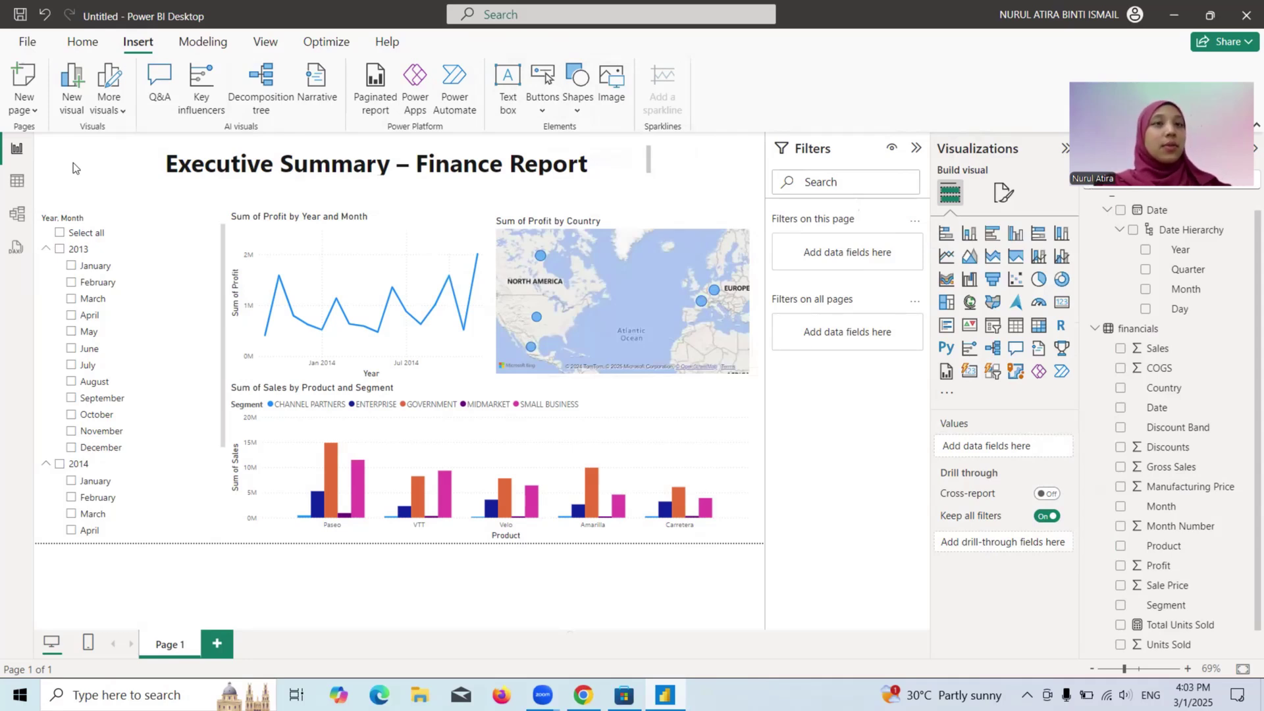
Open the file options, check the publishing instructions slide in Chrome, and return to Power BI Desktop
key("alt+f")
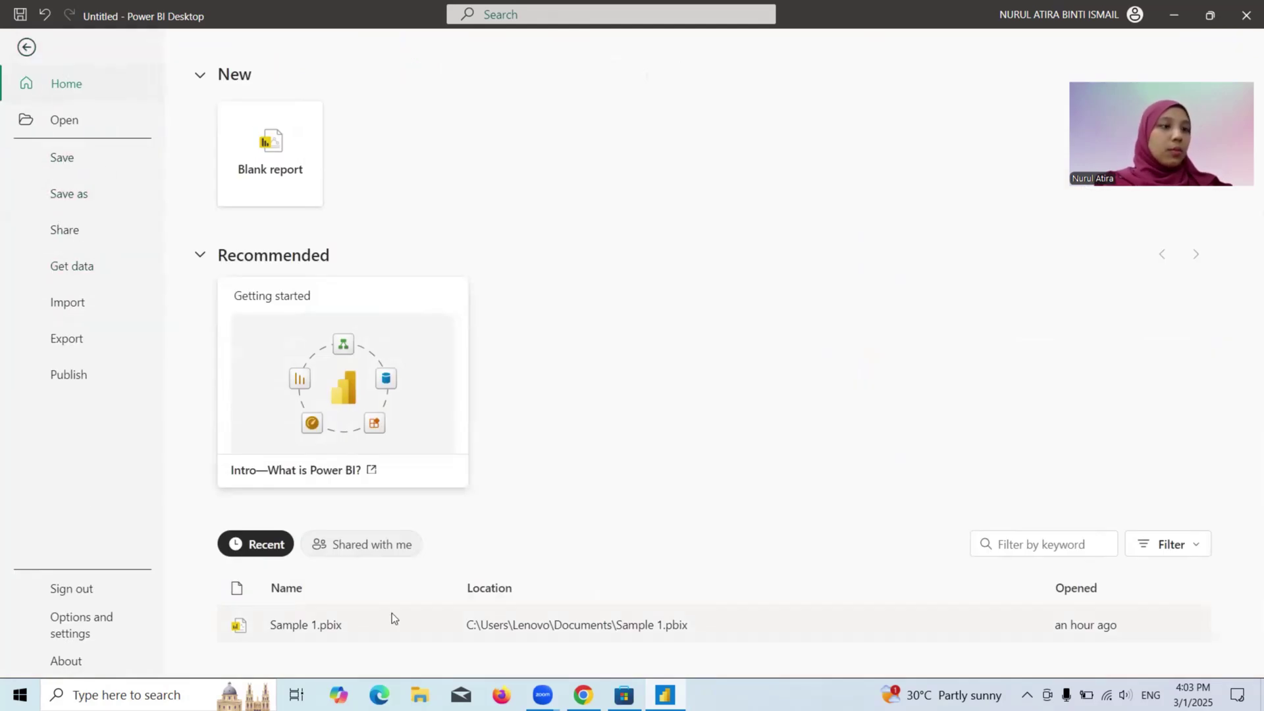
left_click(582, 694)
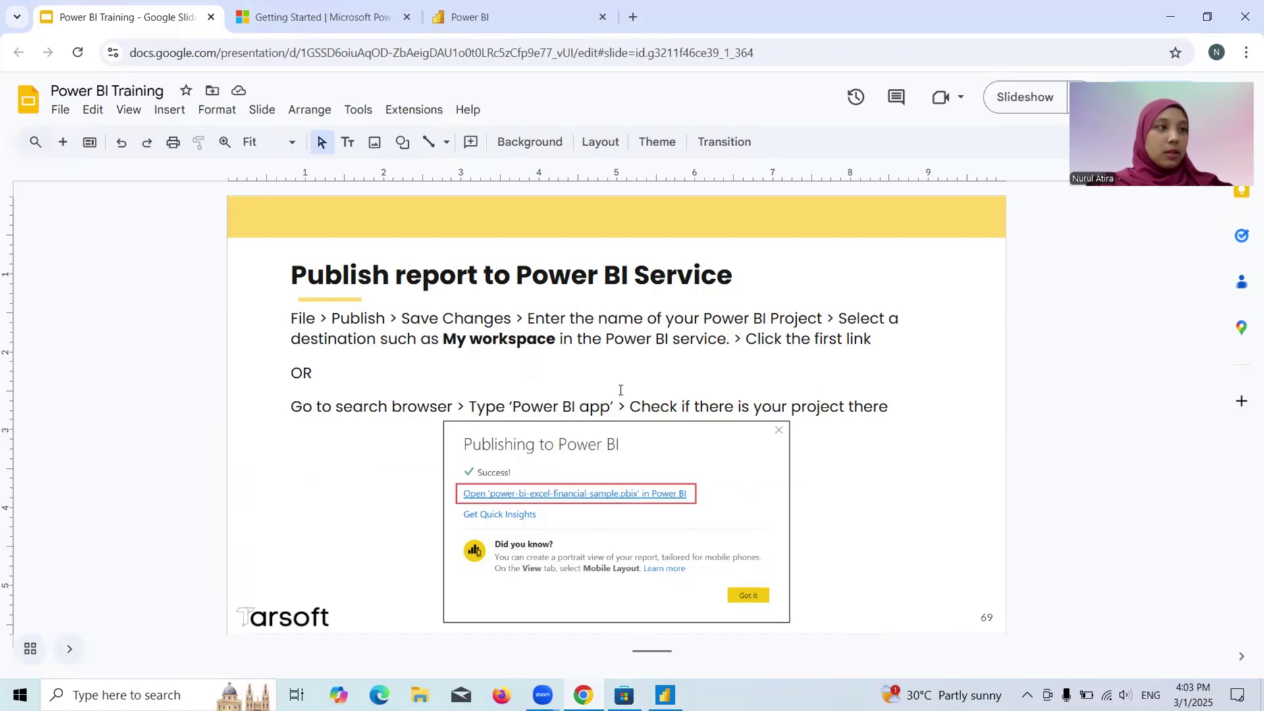
left_click(665, 694)
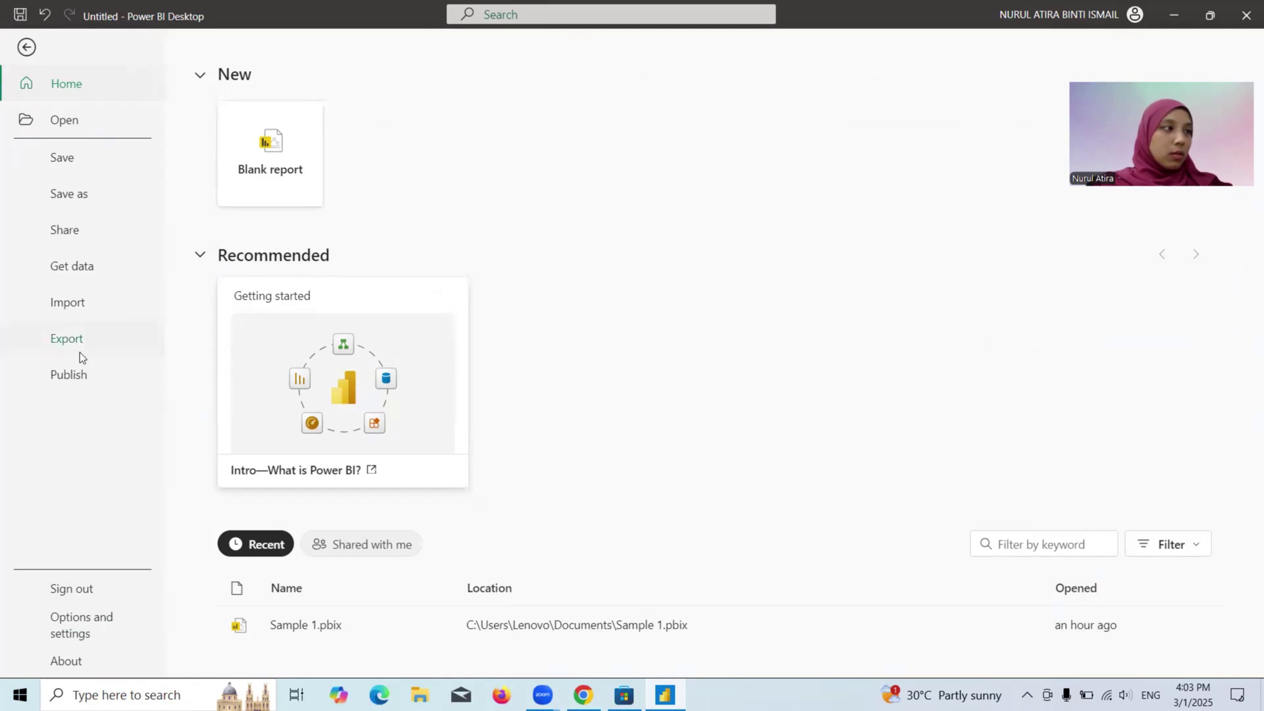
Start publishing the report to Power BI and save the file as Power BI Project in the Documents folder
left_click(73, 382)
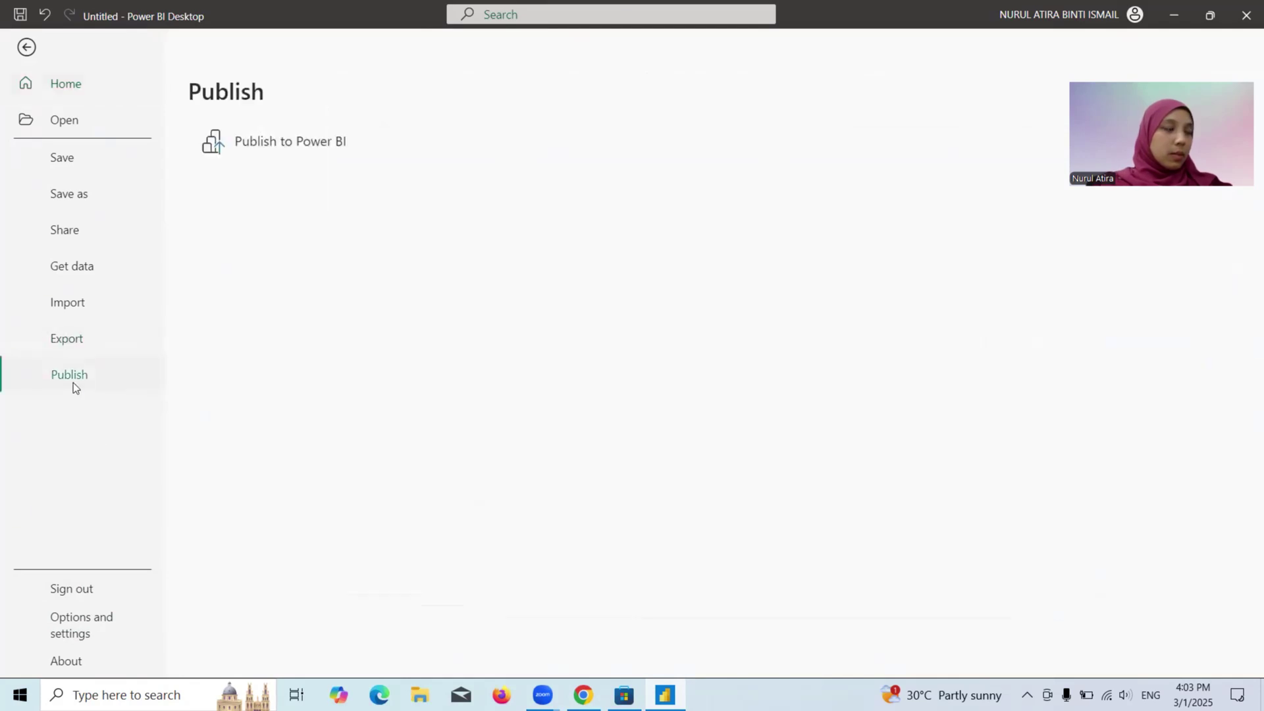
left_click(311, 145)
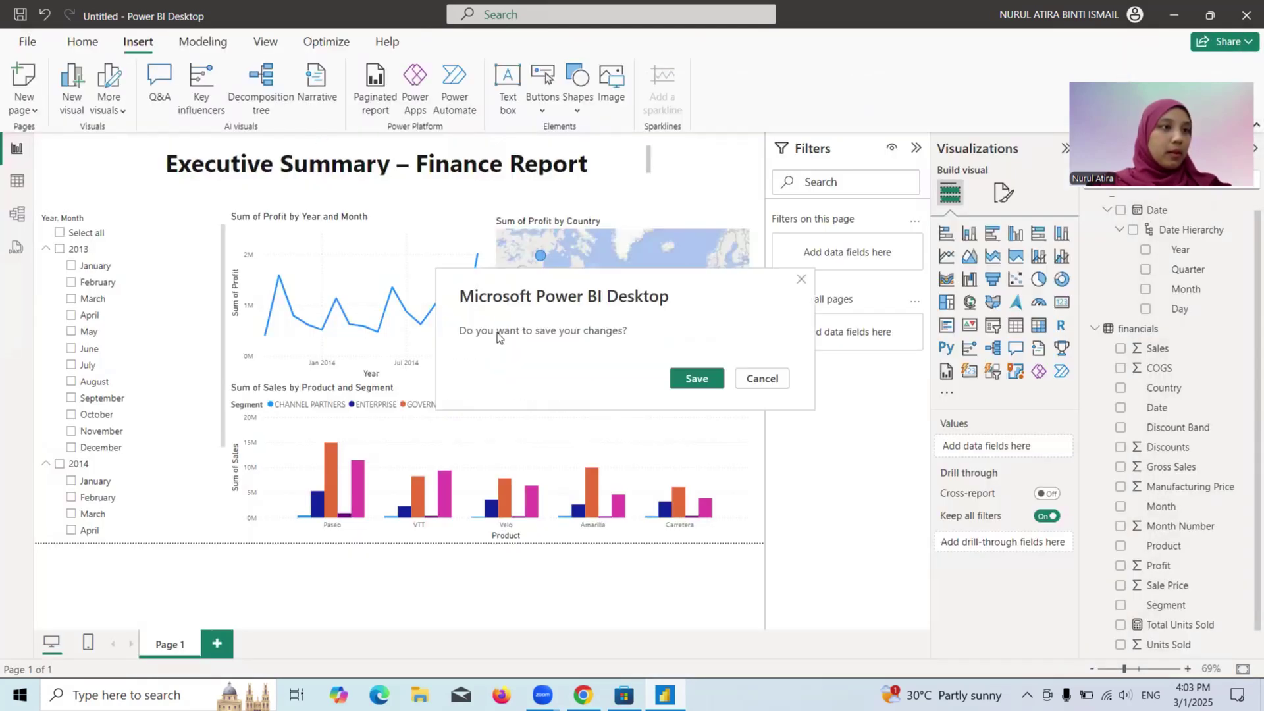
left_click(693, 379)
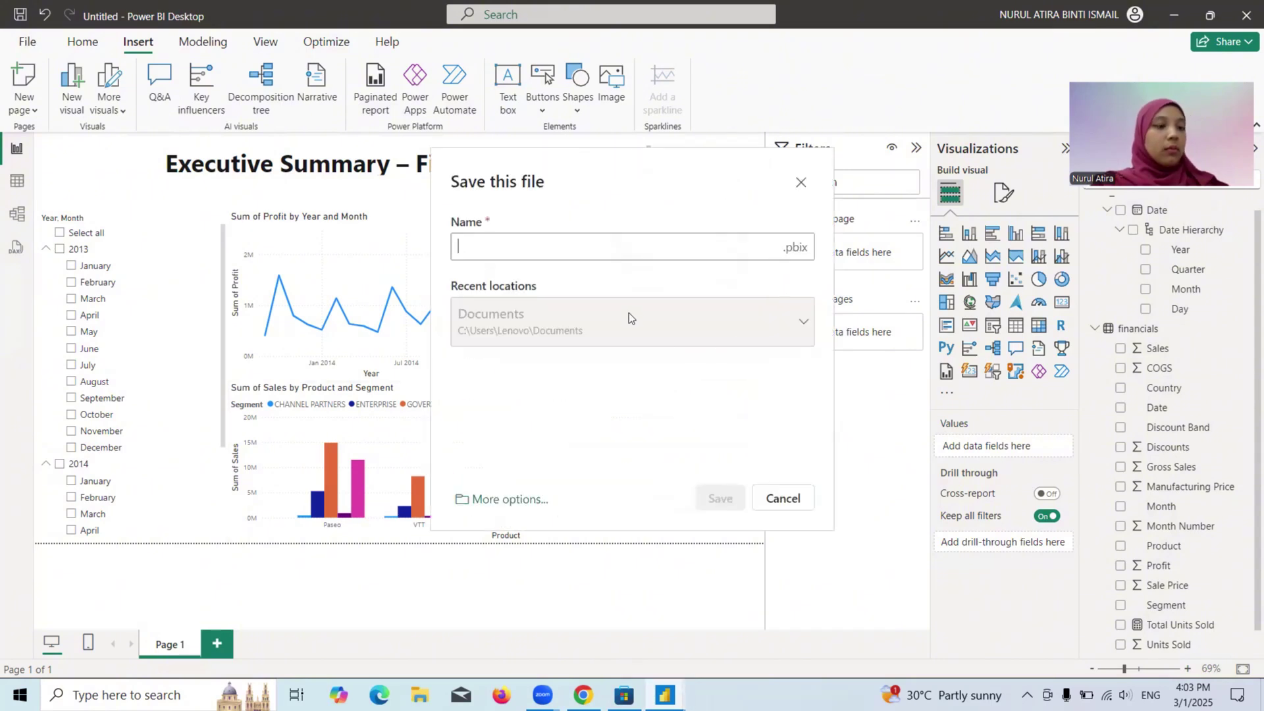
type("P")
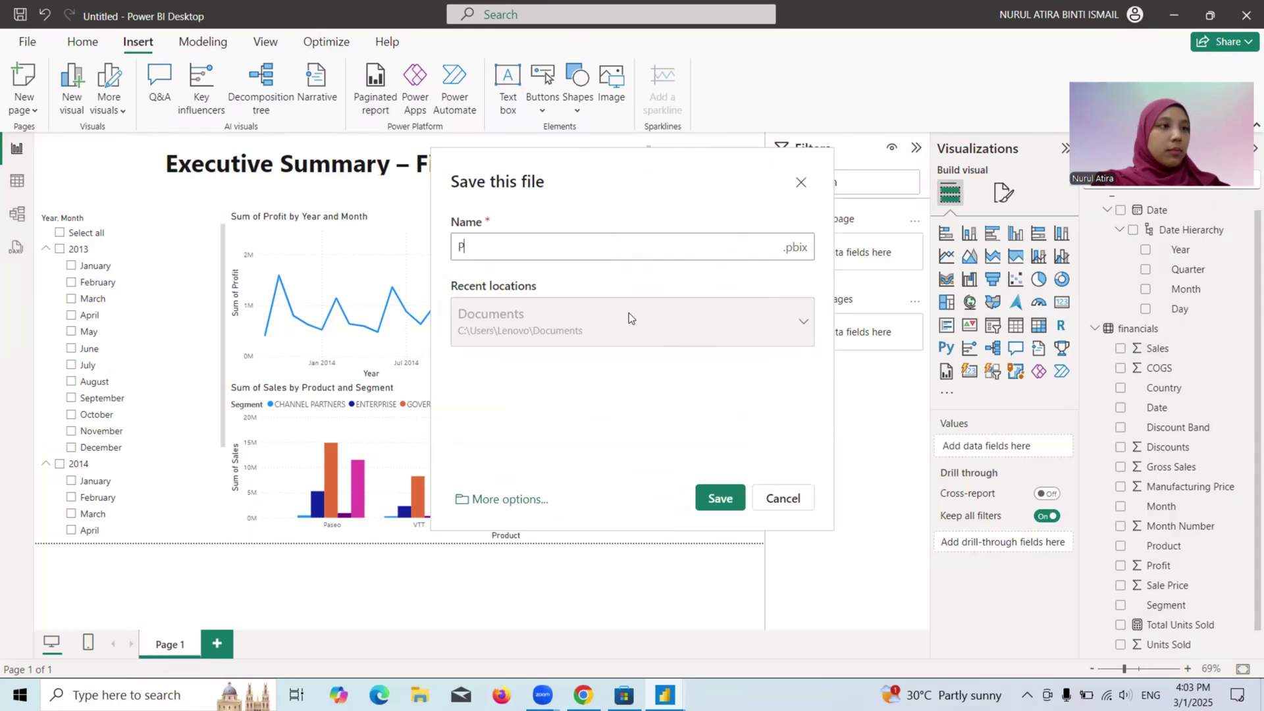
type("ower Bi")
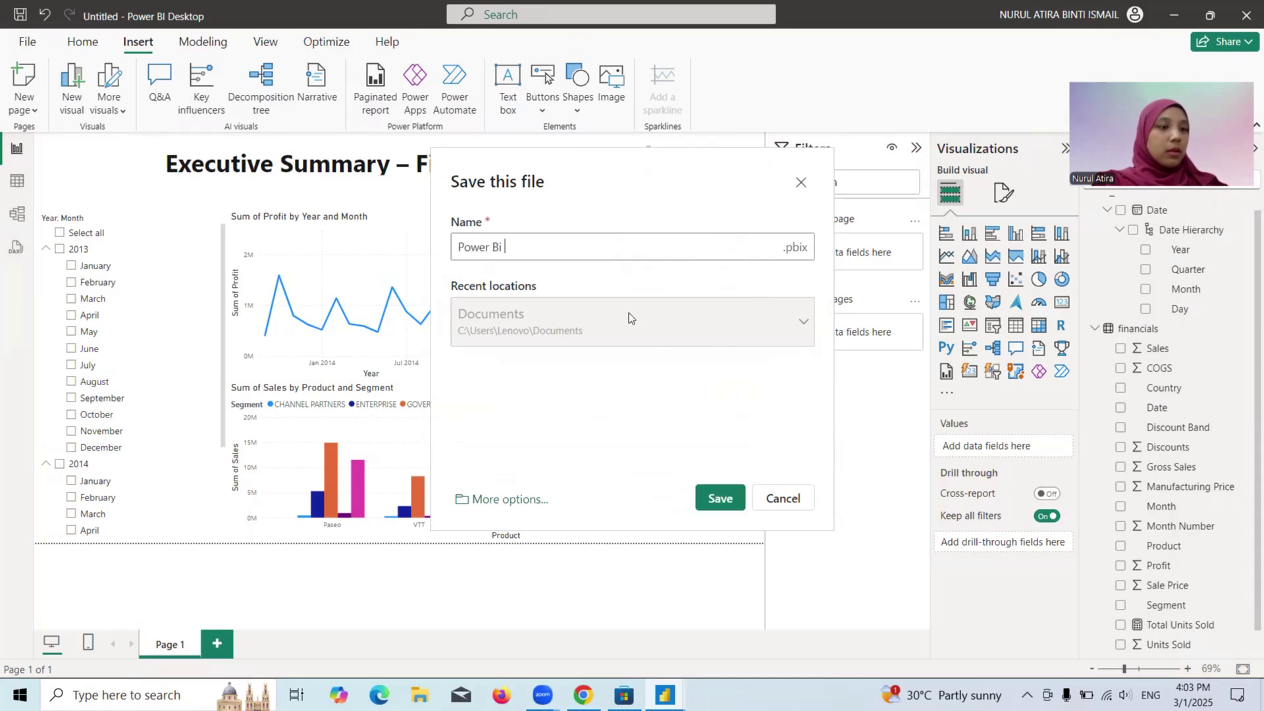
key("BackSpace")
key("BackSpace")
type("I Po")
type("r")
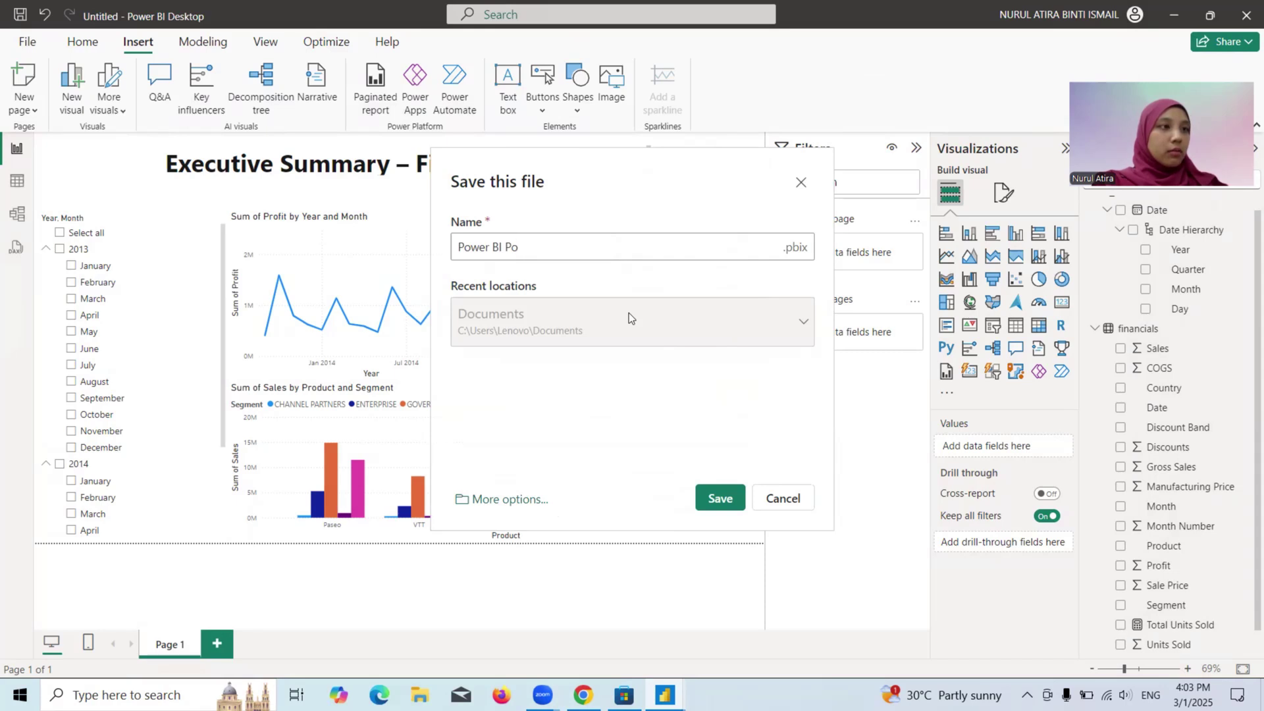
type("ject")
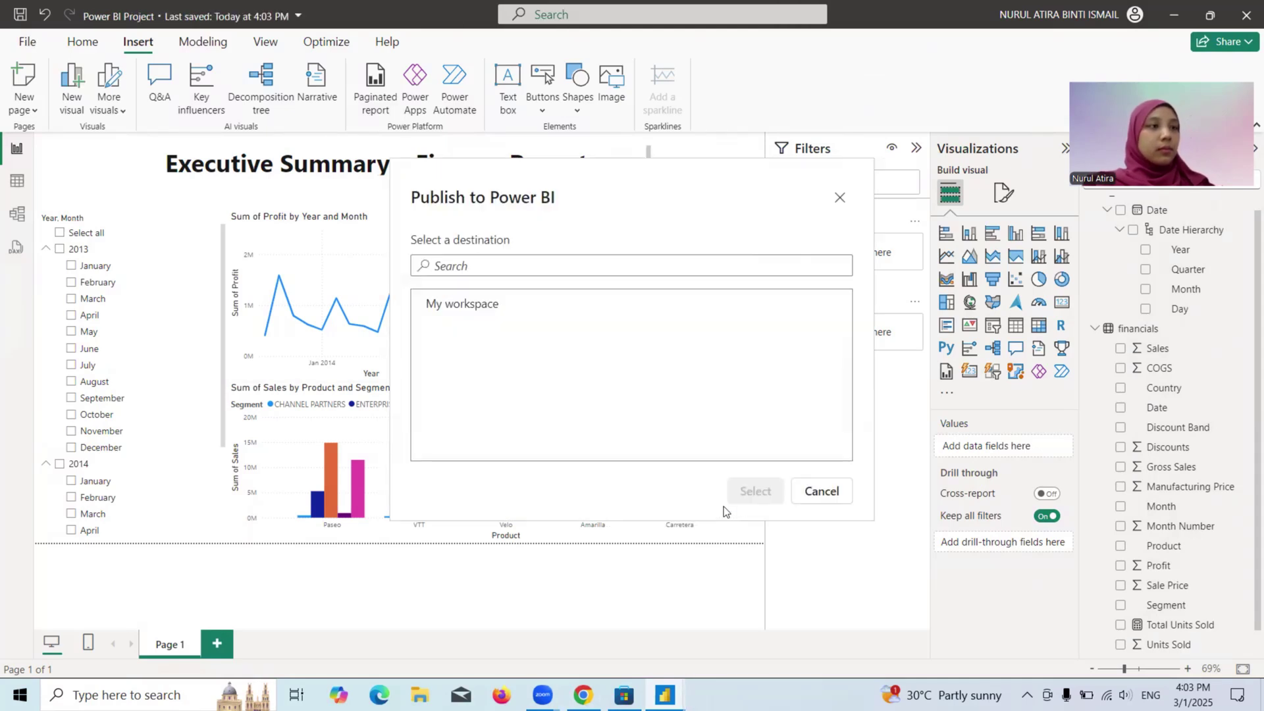
Publish the report to My workspace
left_click(464, 315)
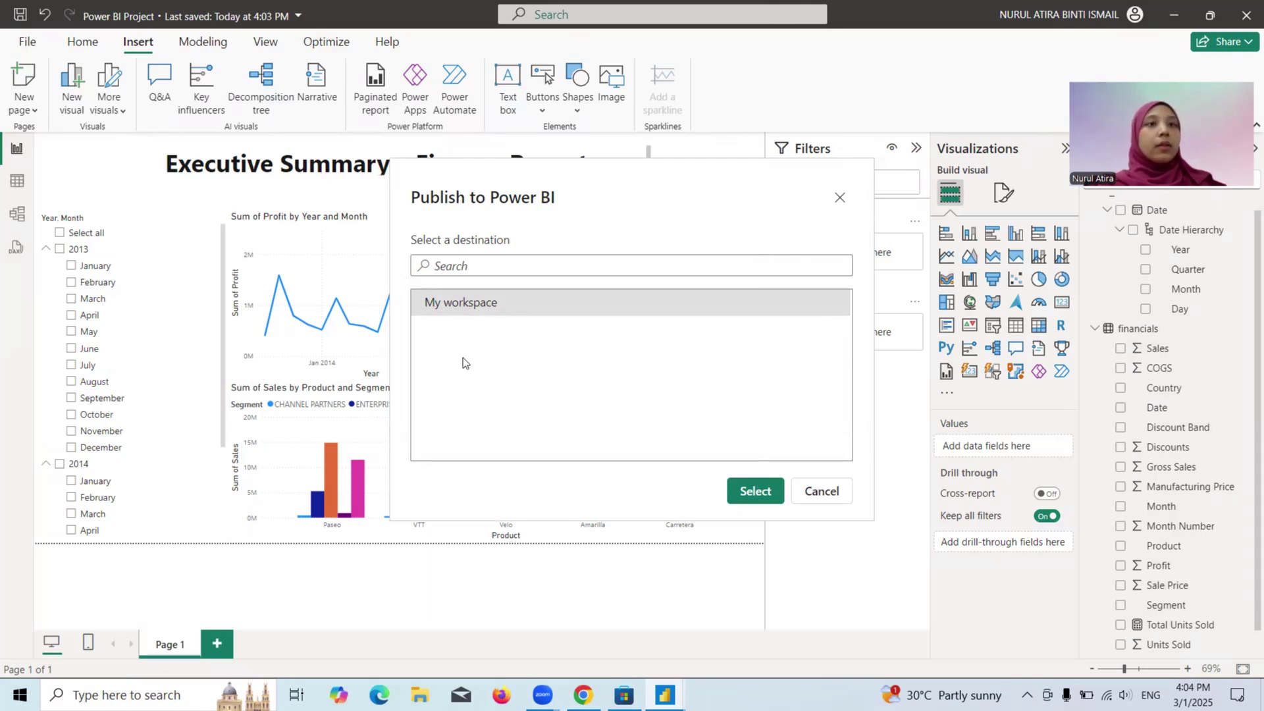
left_click(754, 499)
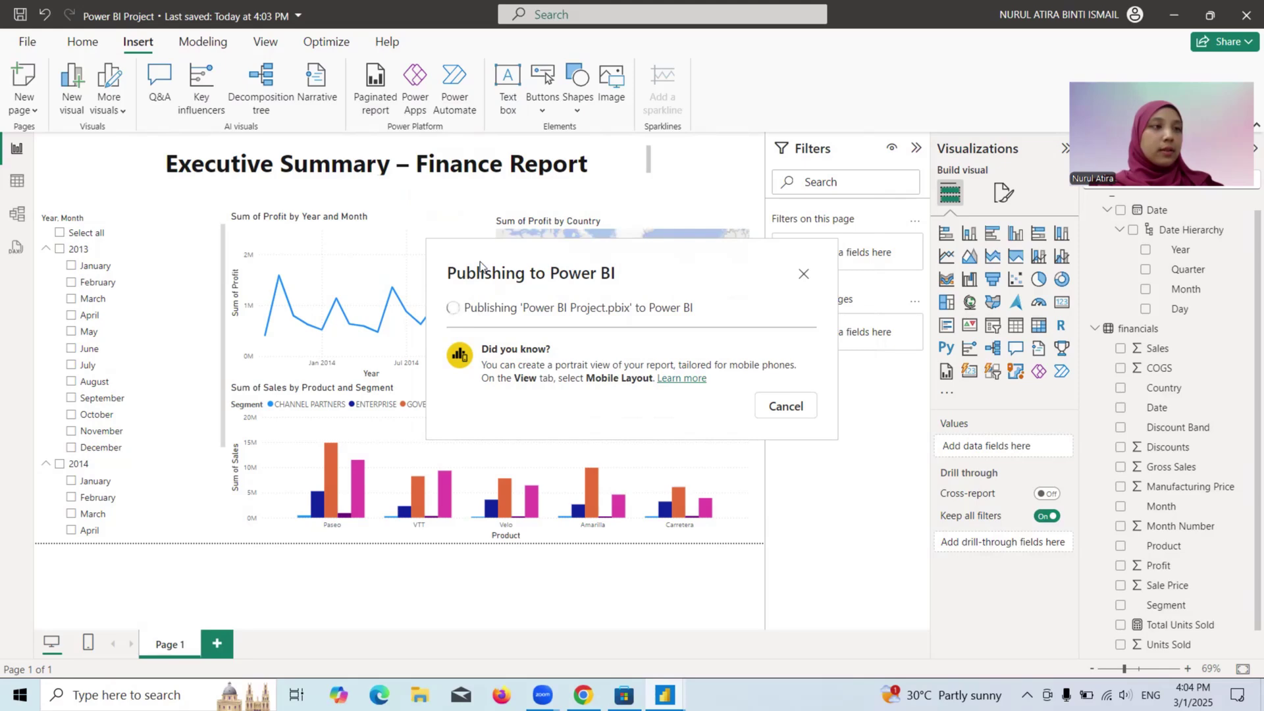
Dismiss the publishing confirmation, switch to Power BI Service in Chrome, and check the recent items on its home page
left_click(798, 456)
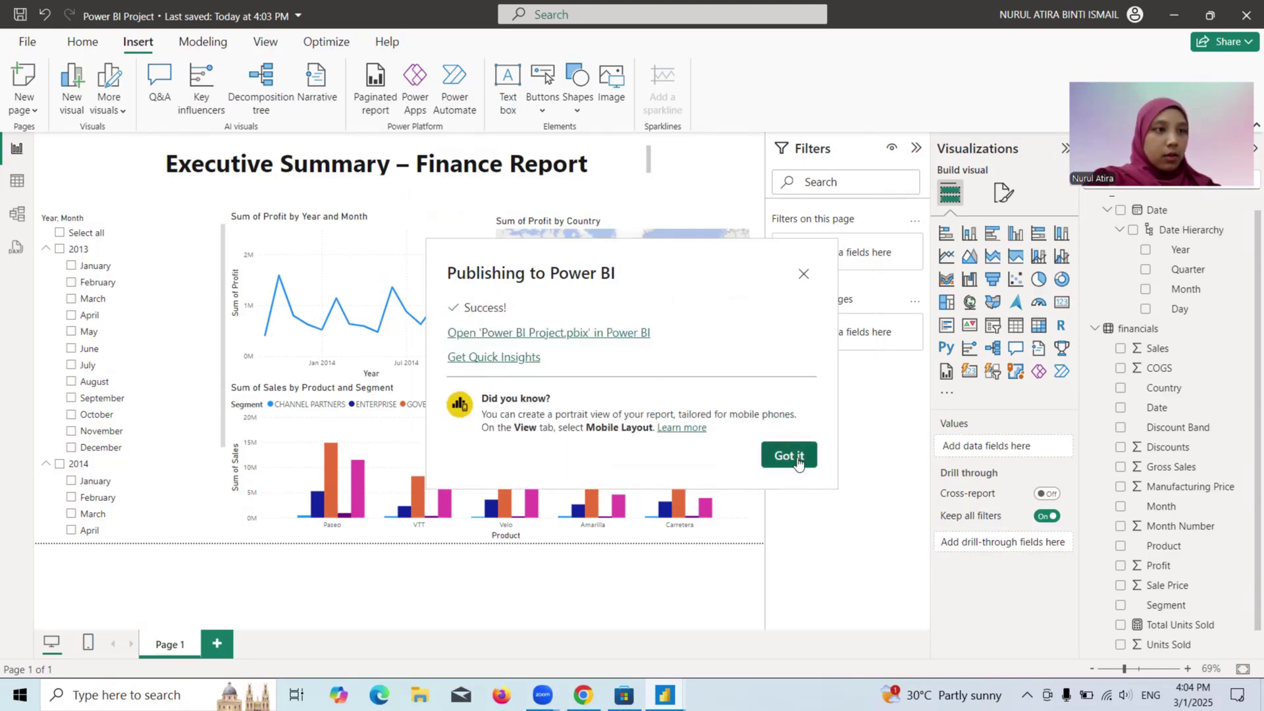
key("alt+Tab")
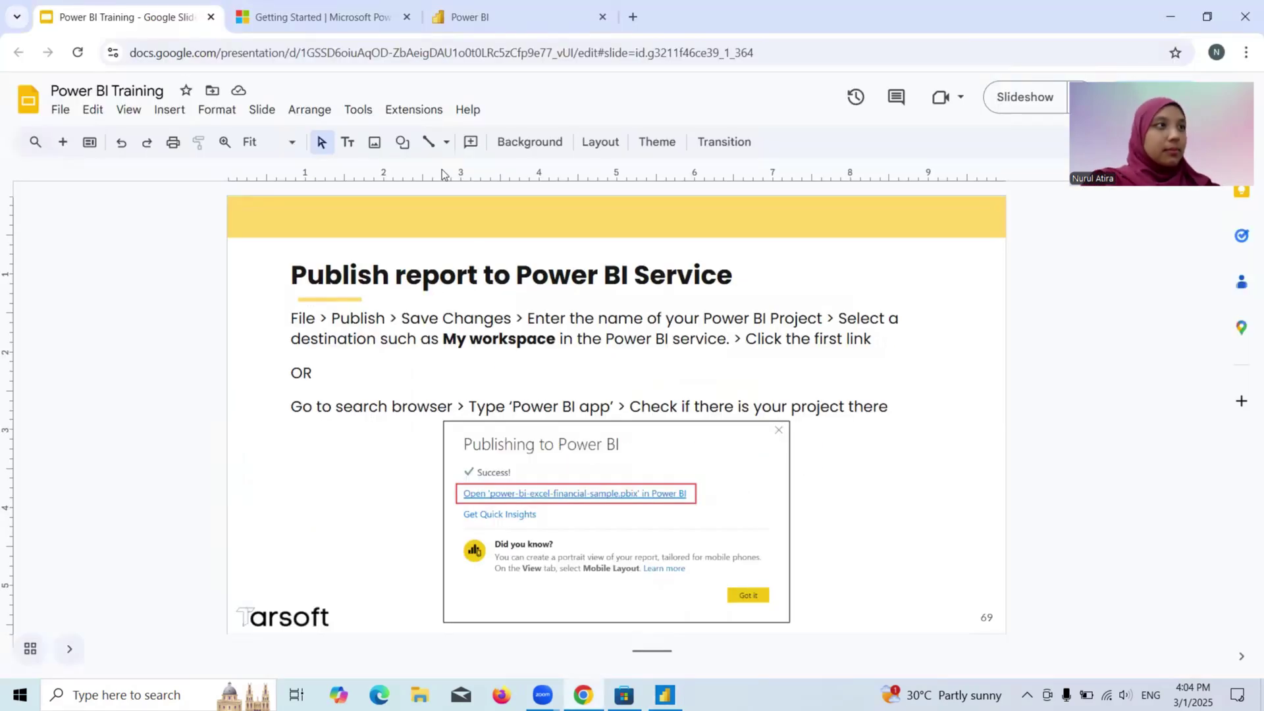
left_click(482, 12)
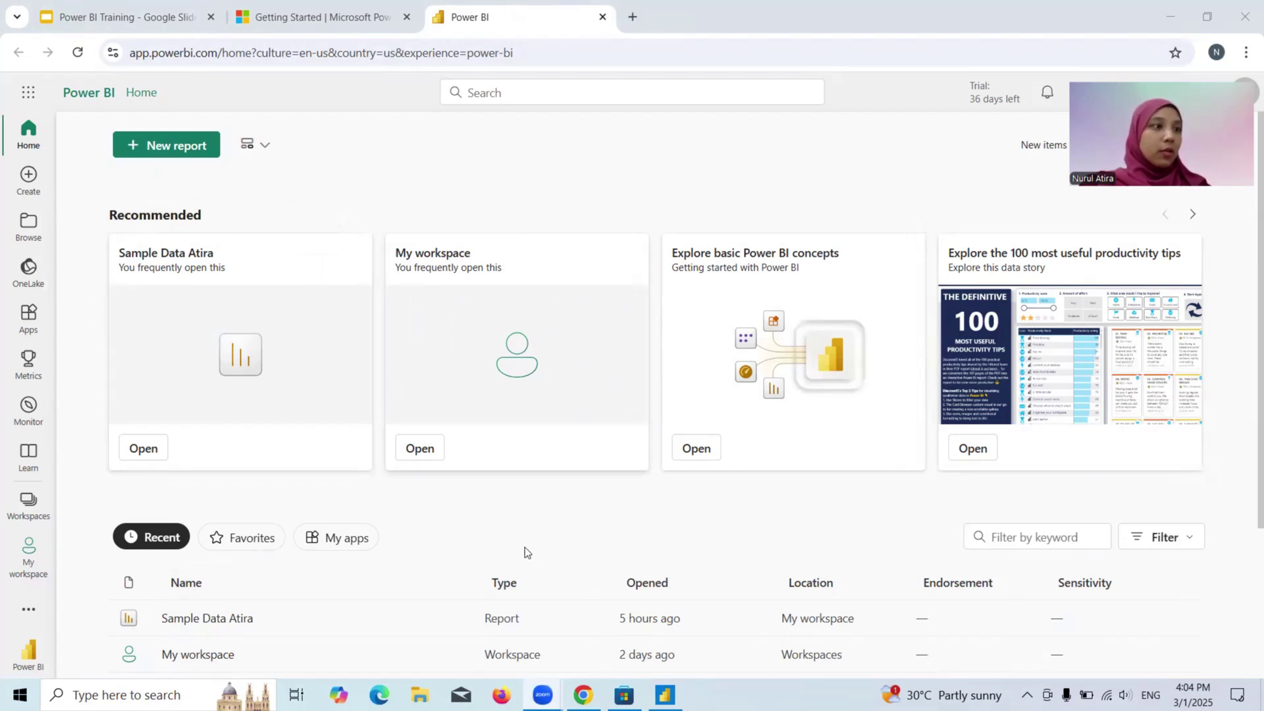
scroll(425, 646, "down", 3)
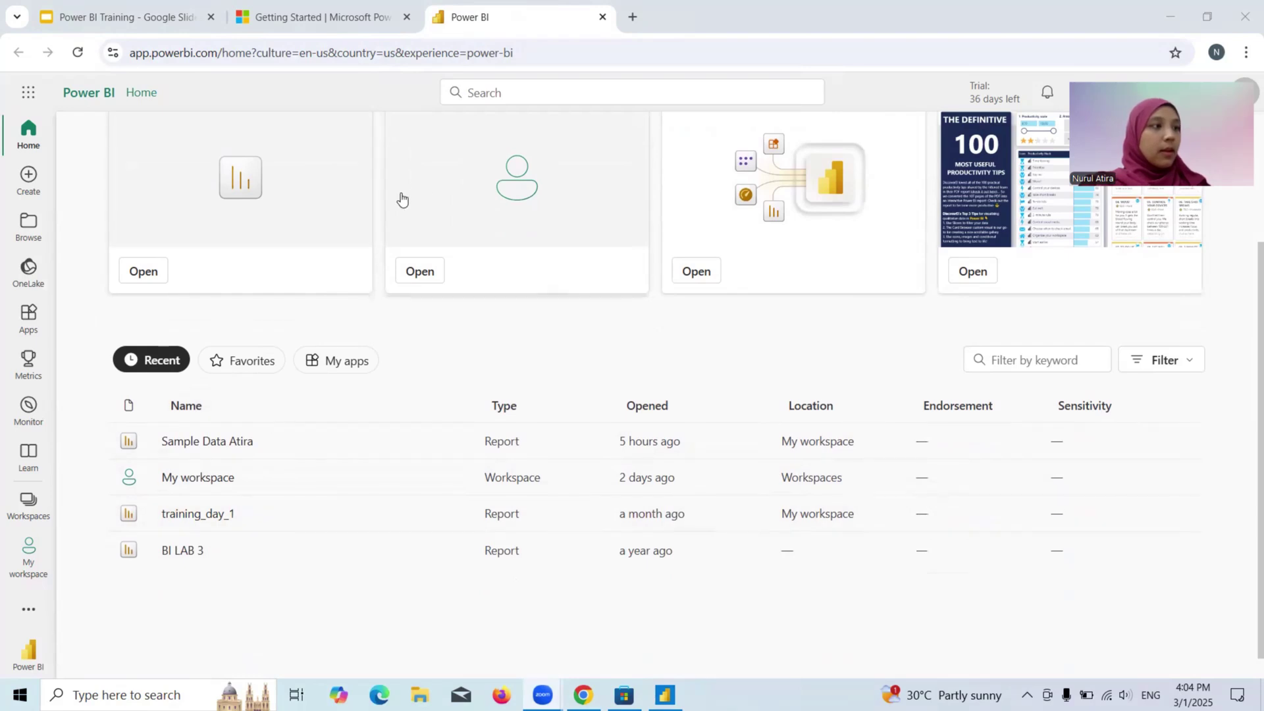
Create a new workspace named Finance Workspace in Power BI Service
left_click(35, 503)
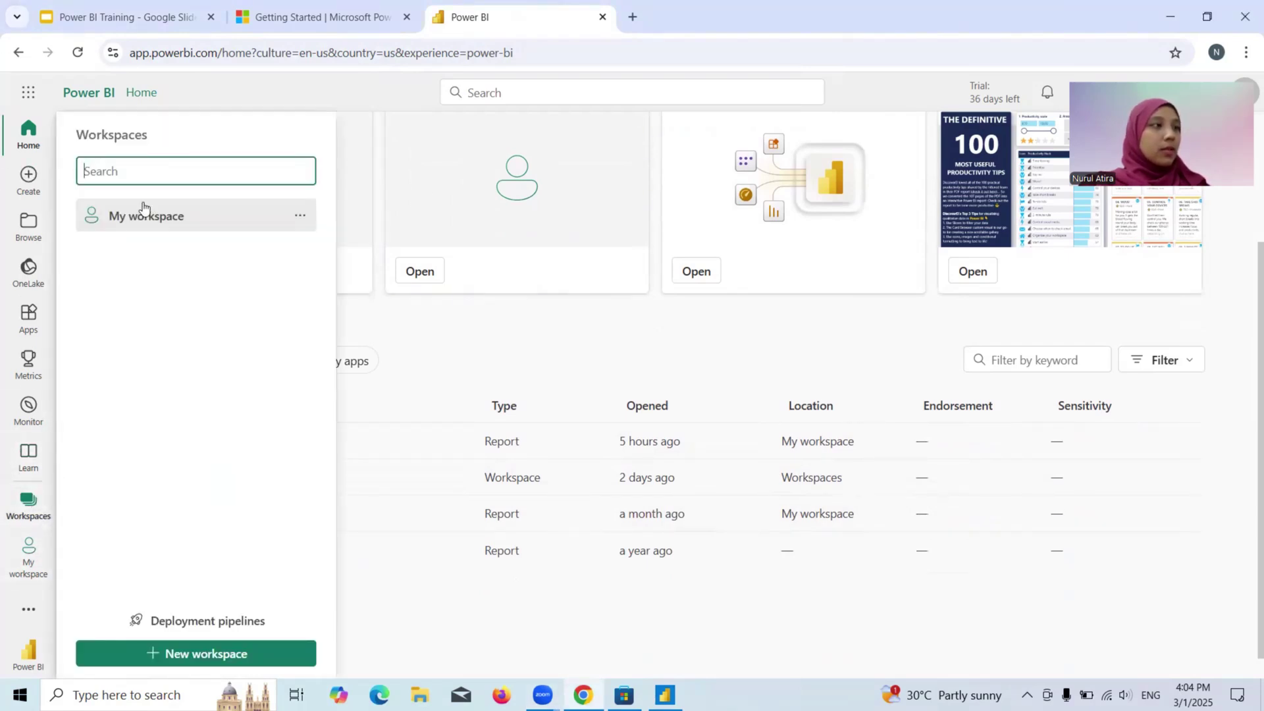
left_click(172, 652)
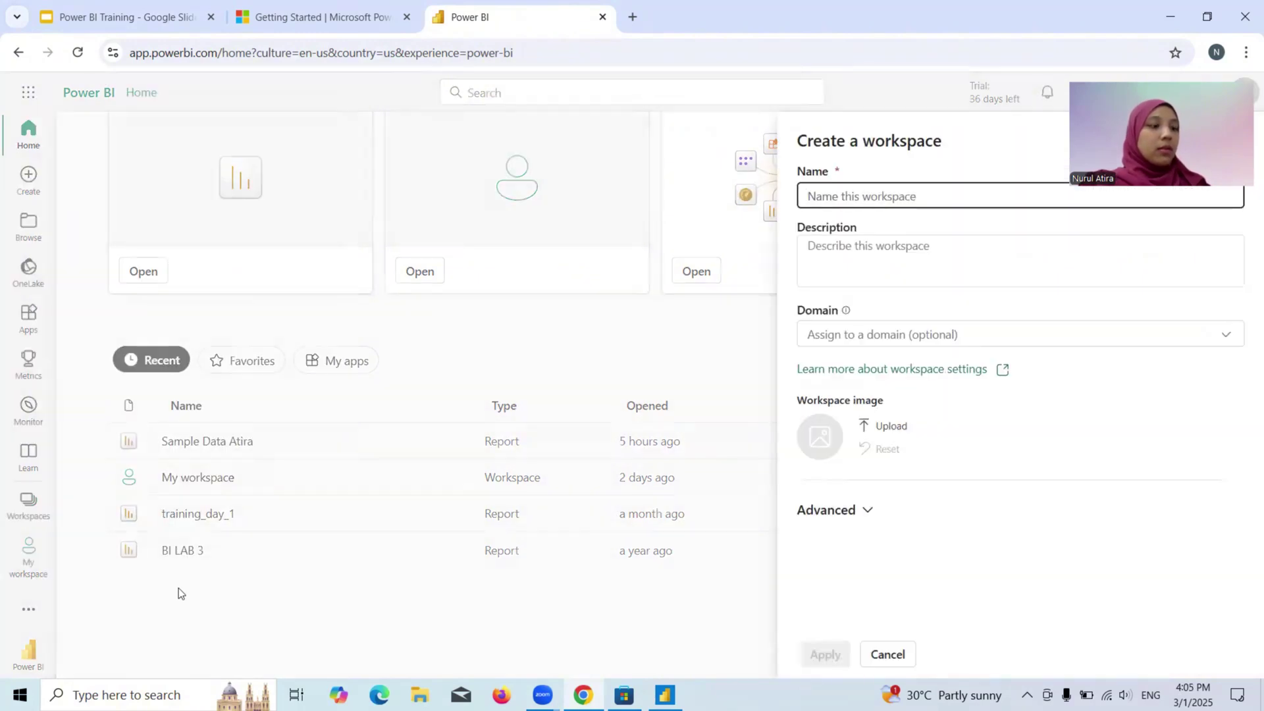
type("FInace")
key("BackSpace")
key("BackSpace")
key("BackSpace")
key("BackSpace")
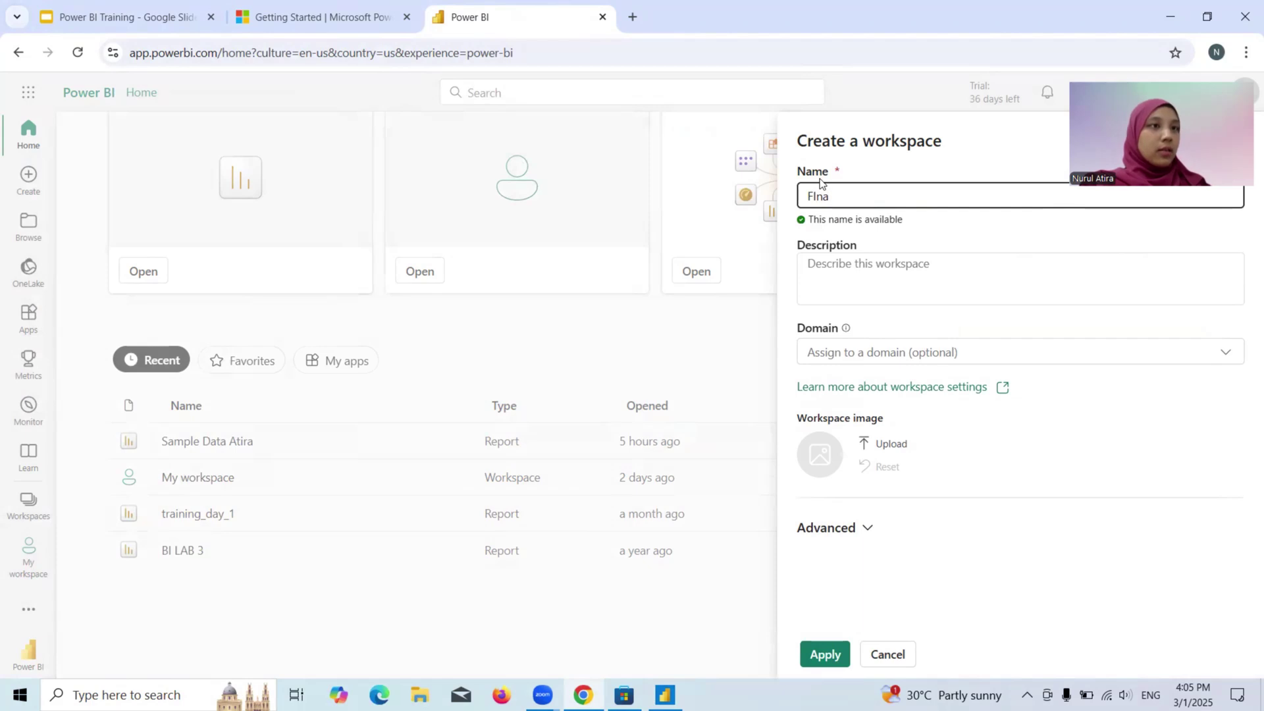
key("BackSpace")
key("BackSpace")
type("ina")
key("BackSpace")
key("BackSpace")
key("BackSpace")
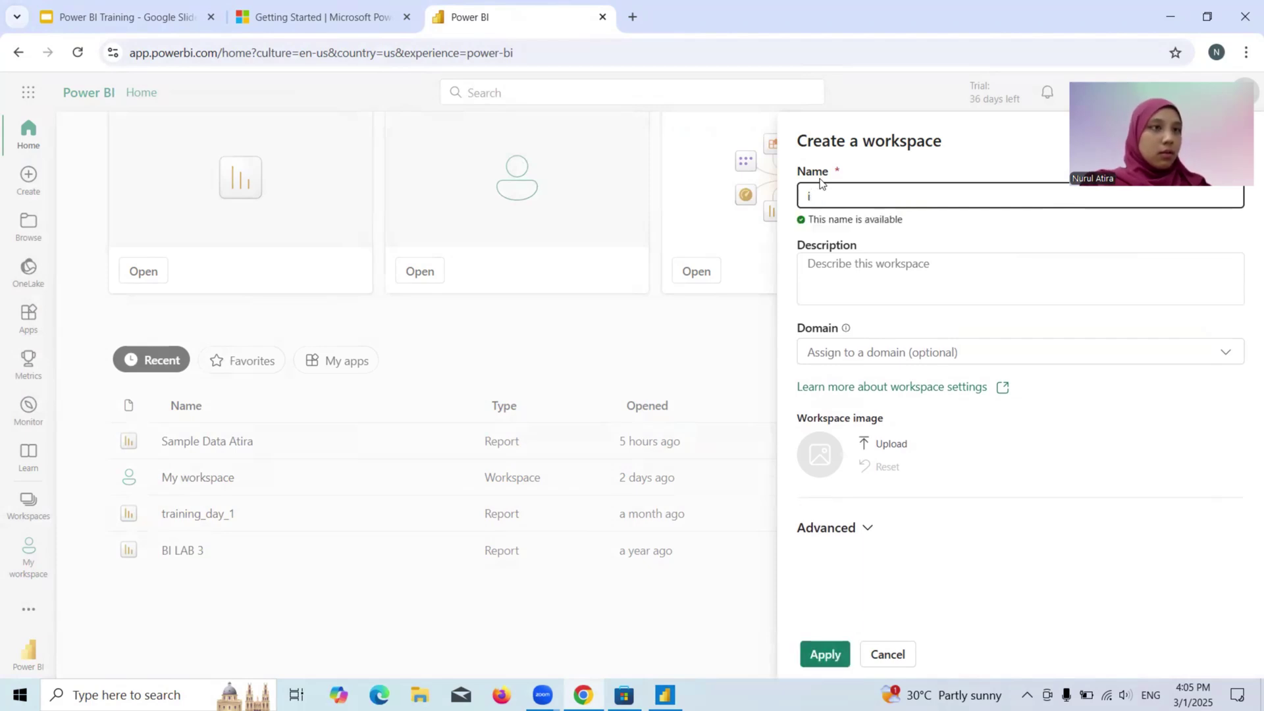
type("Finance Wo")
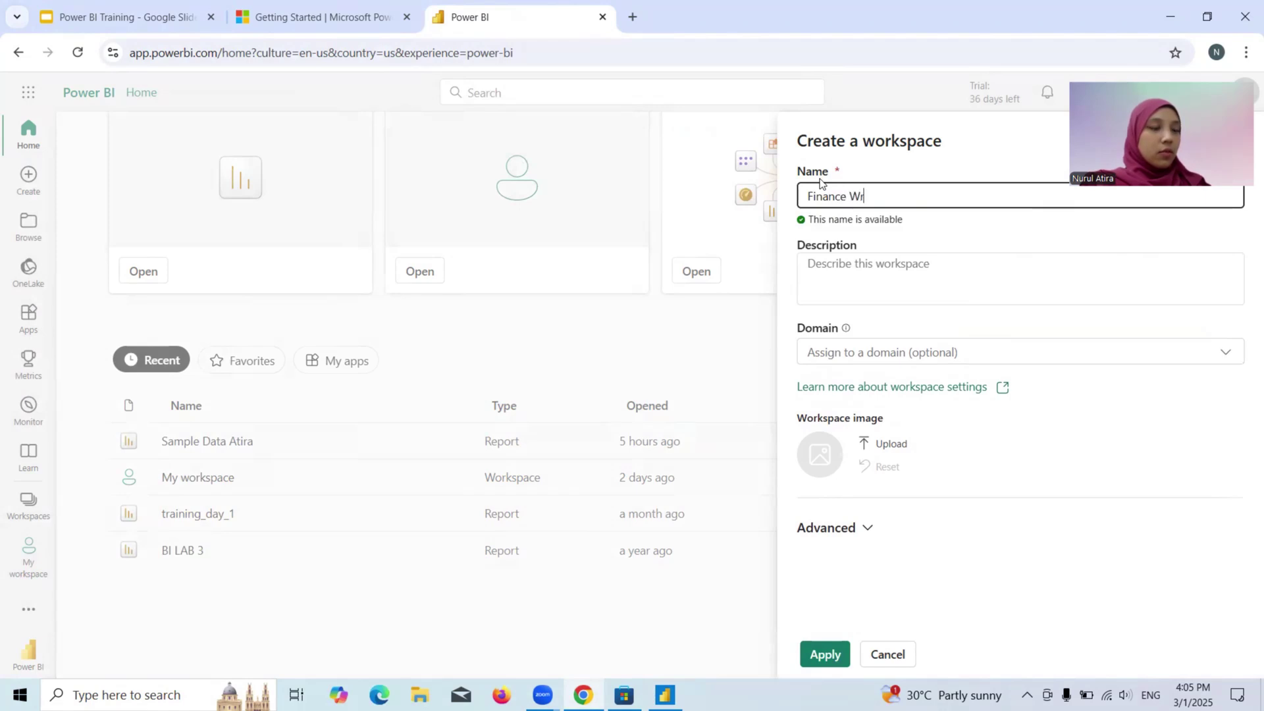
key("BackSpace")
type("o")
type("kr")
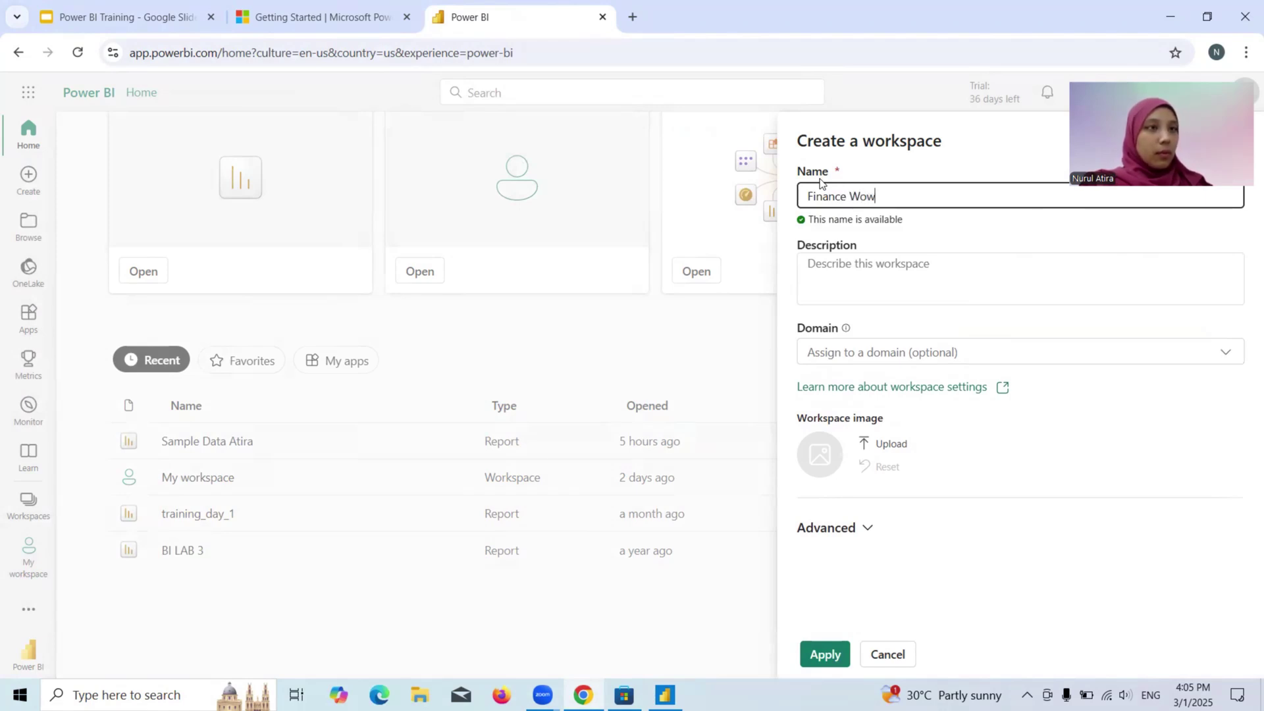
key("BackSpace")
key("BackSpace")
type("rk")
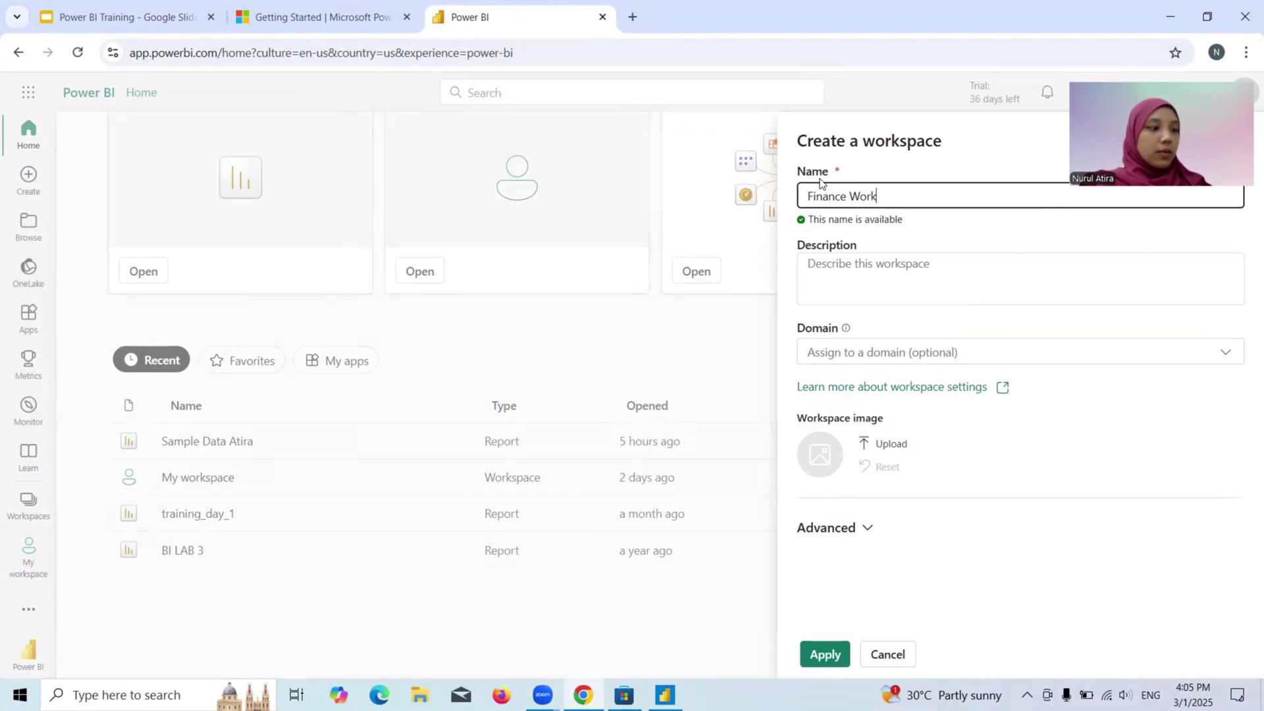
type("space")
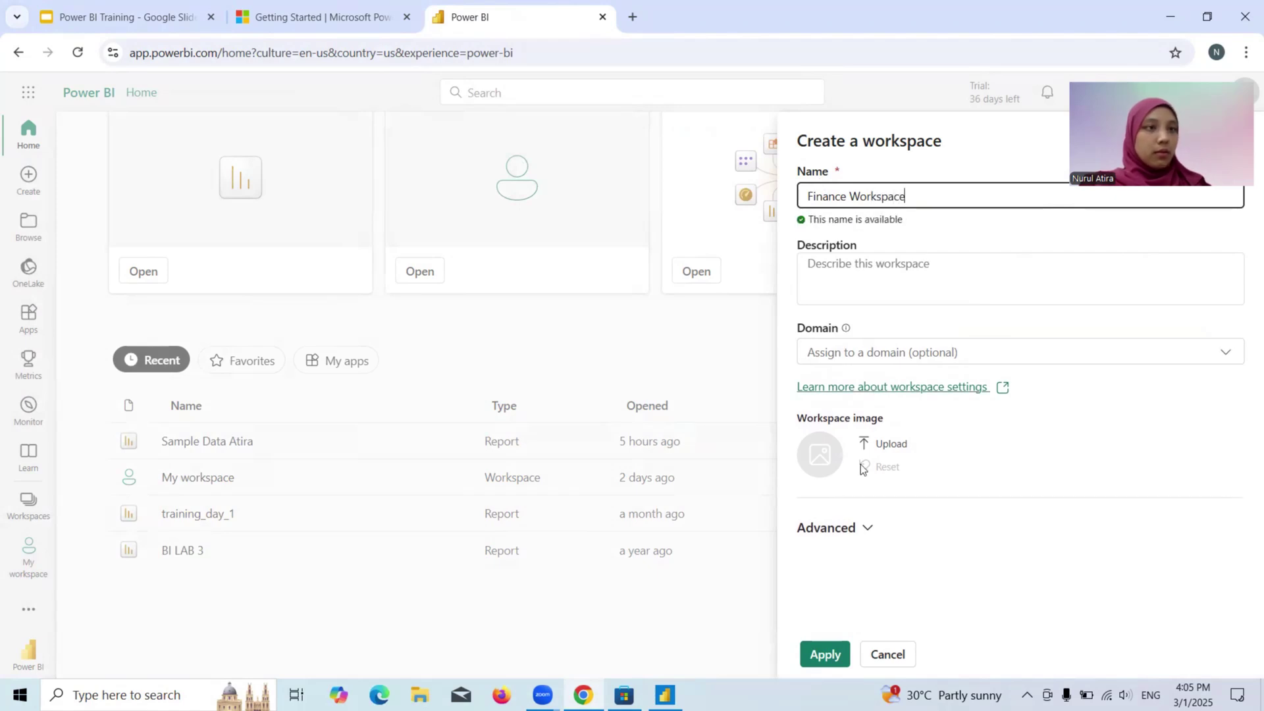
left_click(825, 655)
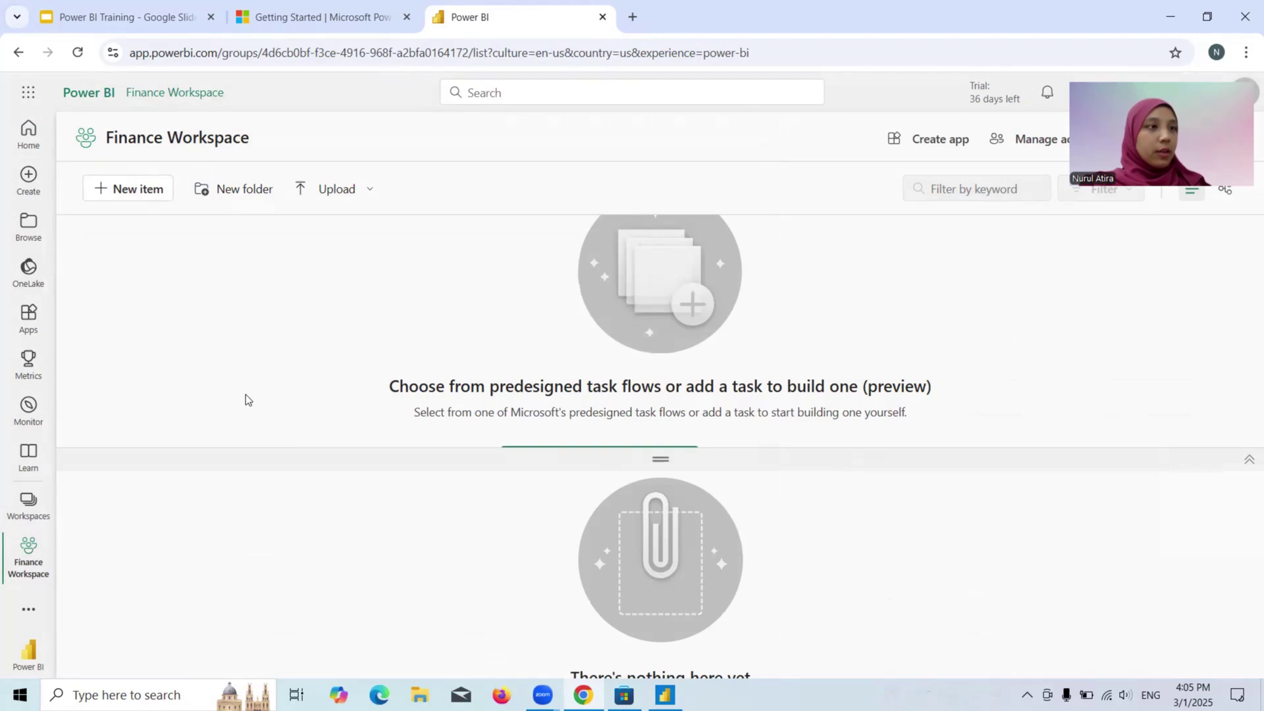
Open the published Power BI Project report from My workspace to view it in the browser
left_click(30, 508)
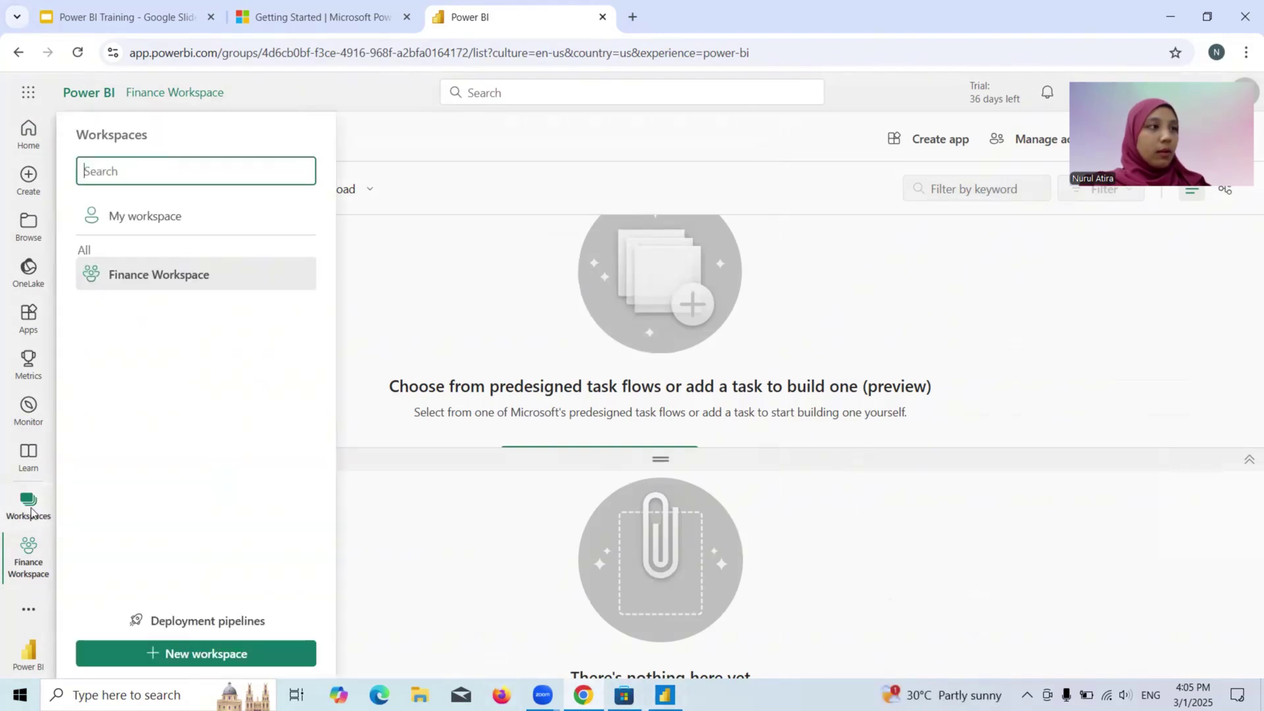
left_click(112, 216)
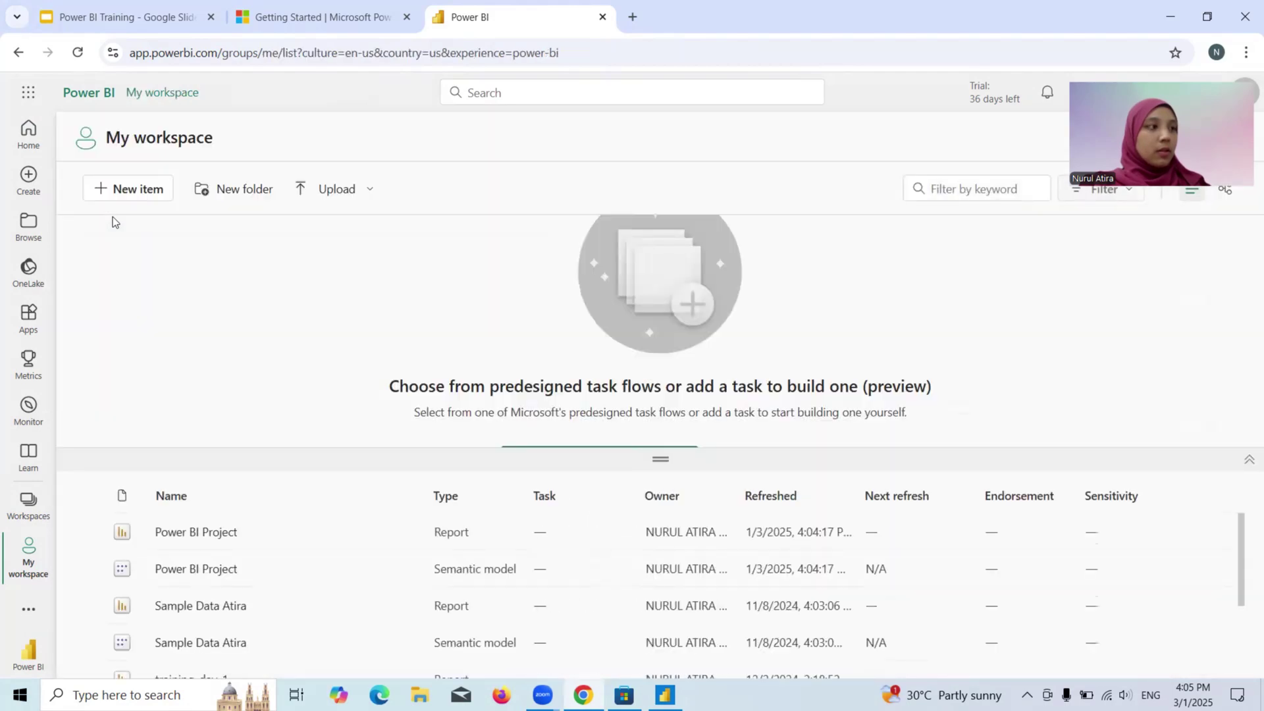
left_click(204, 535)
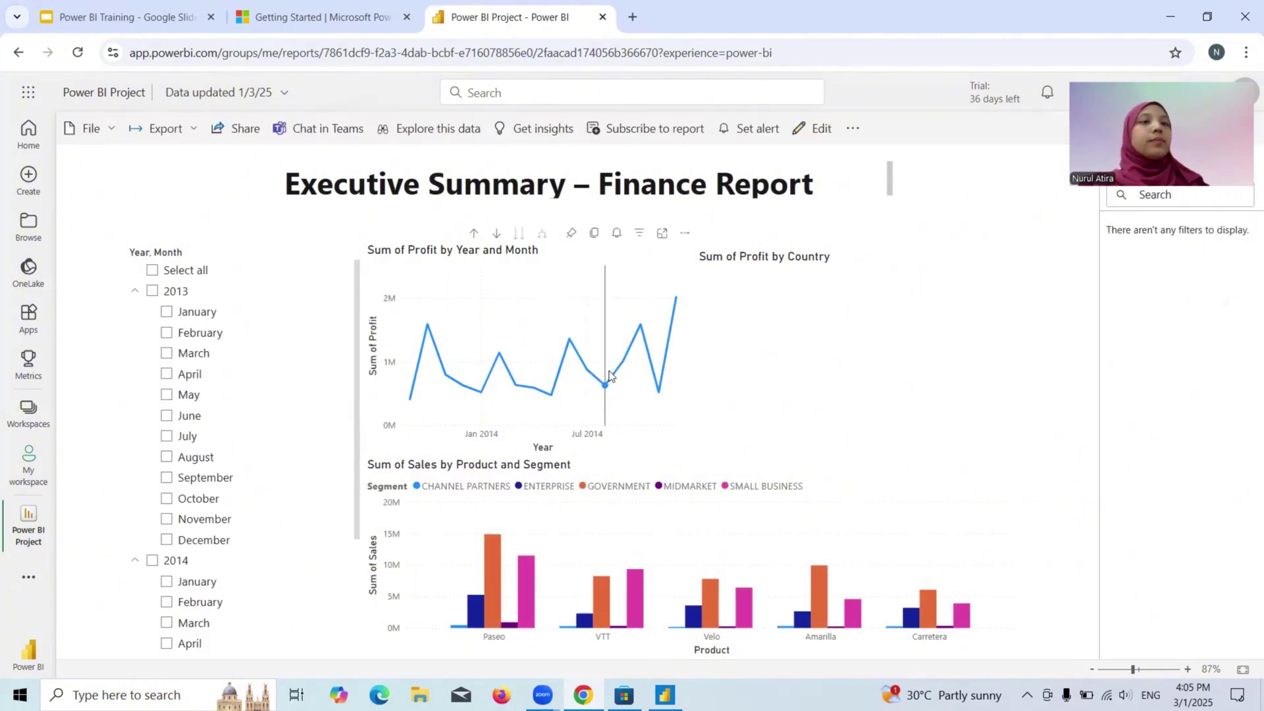
Return to My workspace, open the Sample Data report to view its finished finance layout, and leave it
left_click(14, 58)
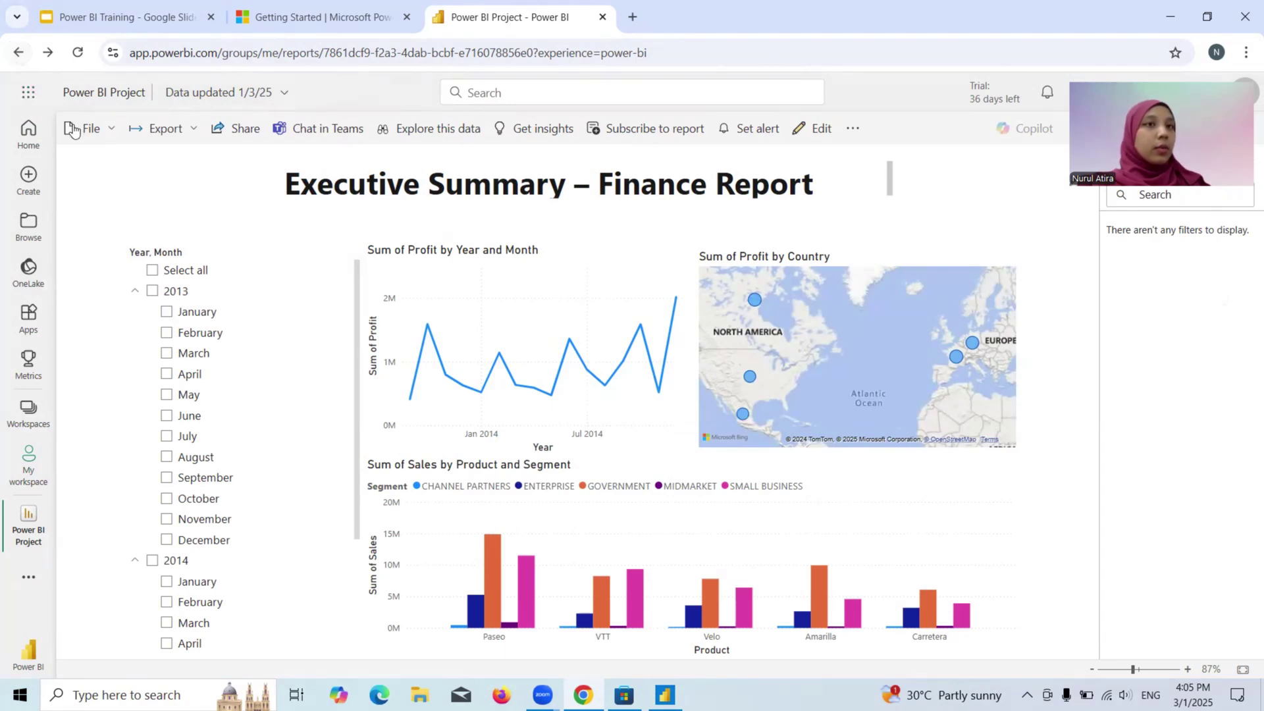
left_click(18, 55)
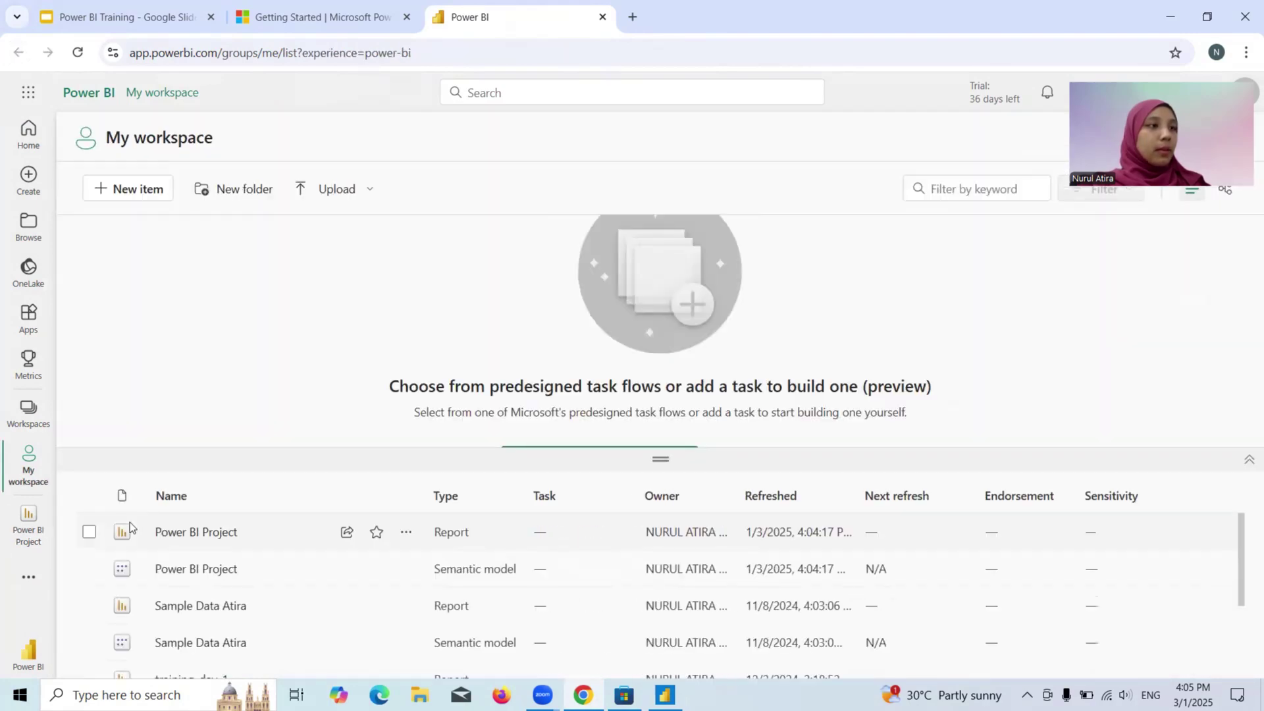
scroll(209, 603, "down", 2)
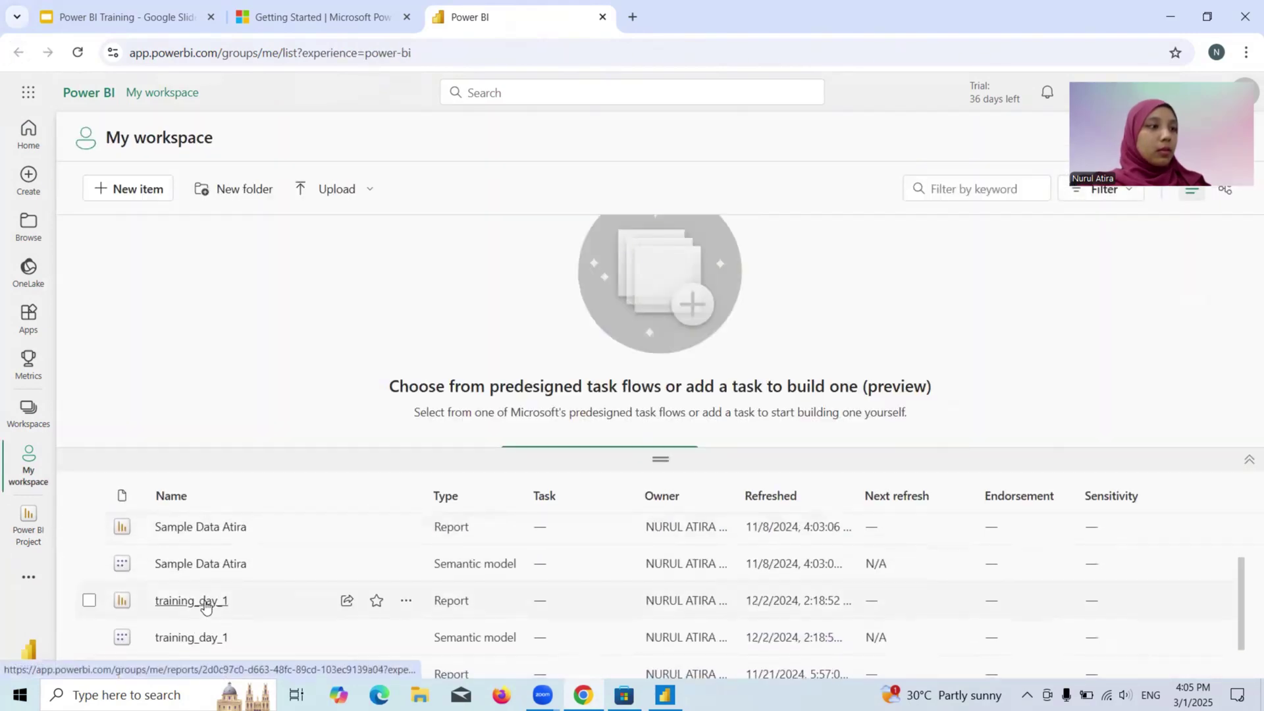
left_click(209, 528)
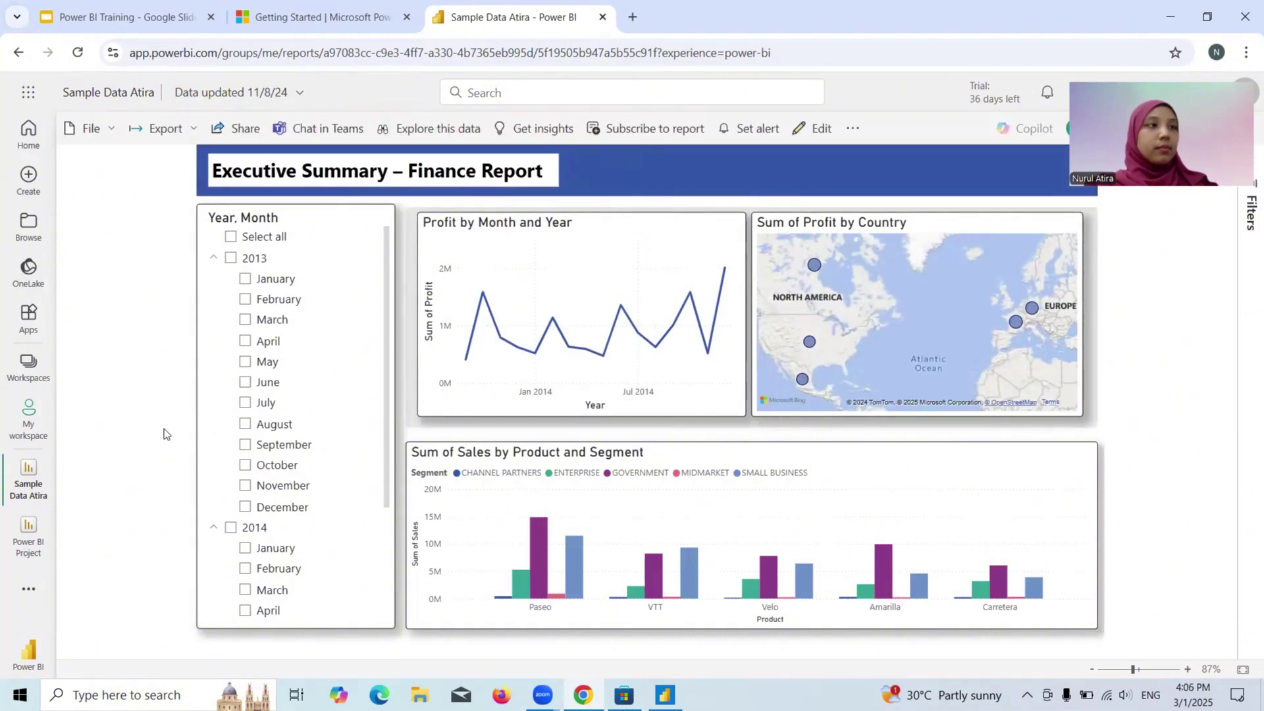
left_click(17, 53)
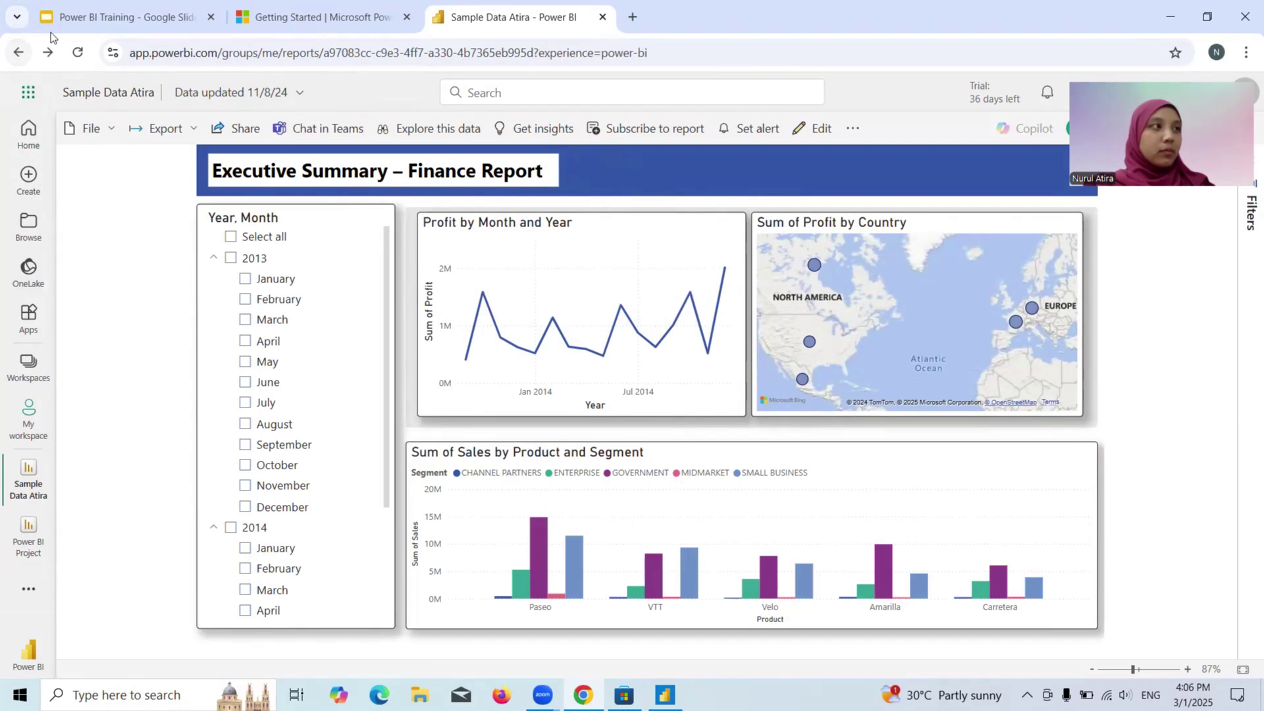
Switch to the Power BI Training slides and review the publishing slides through to the closing Thank You slide
left_click(127, 9)
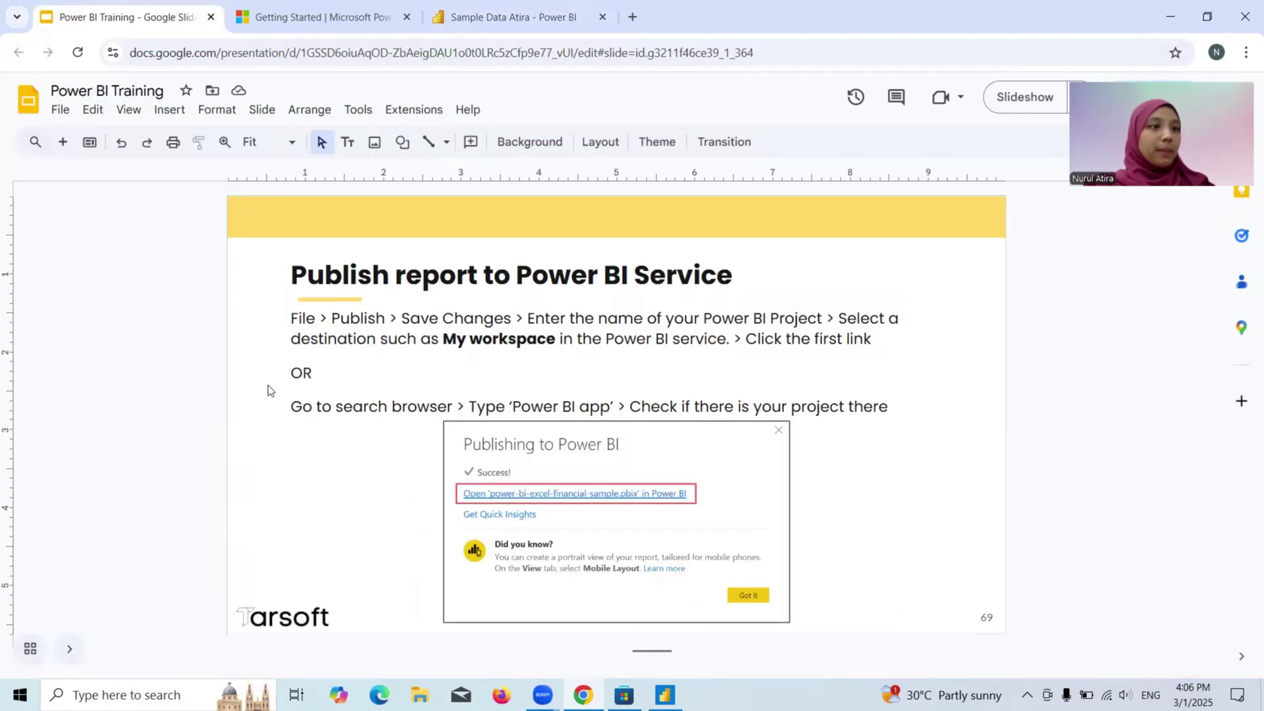
scroll(1076, 457, "down", 1)
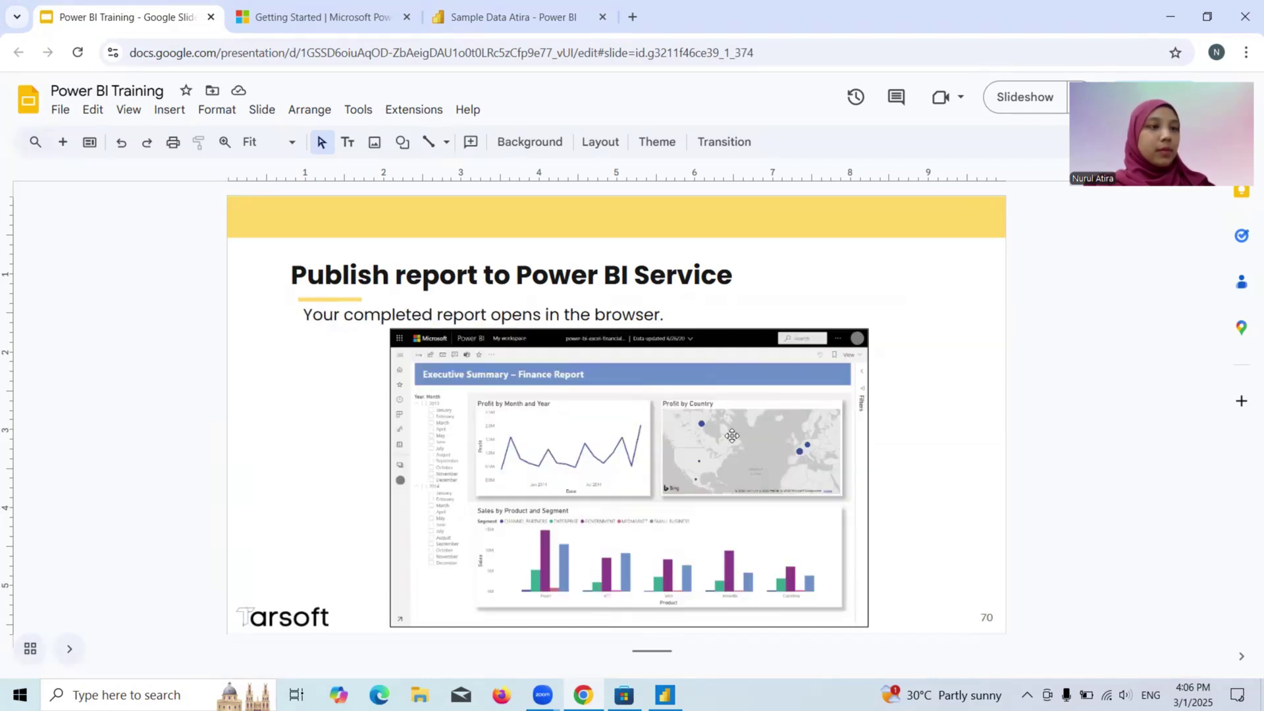
scroll(1067, 516, "down", 1)
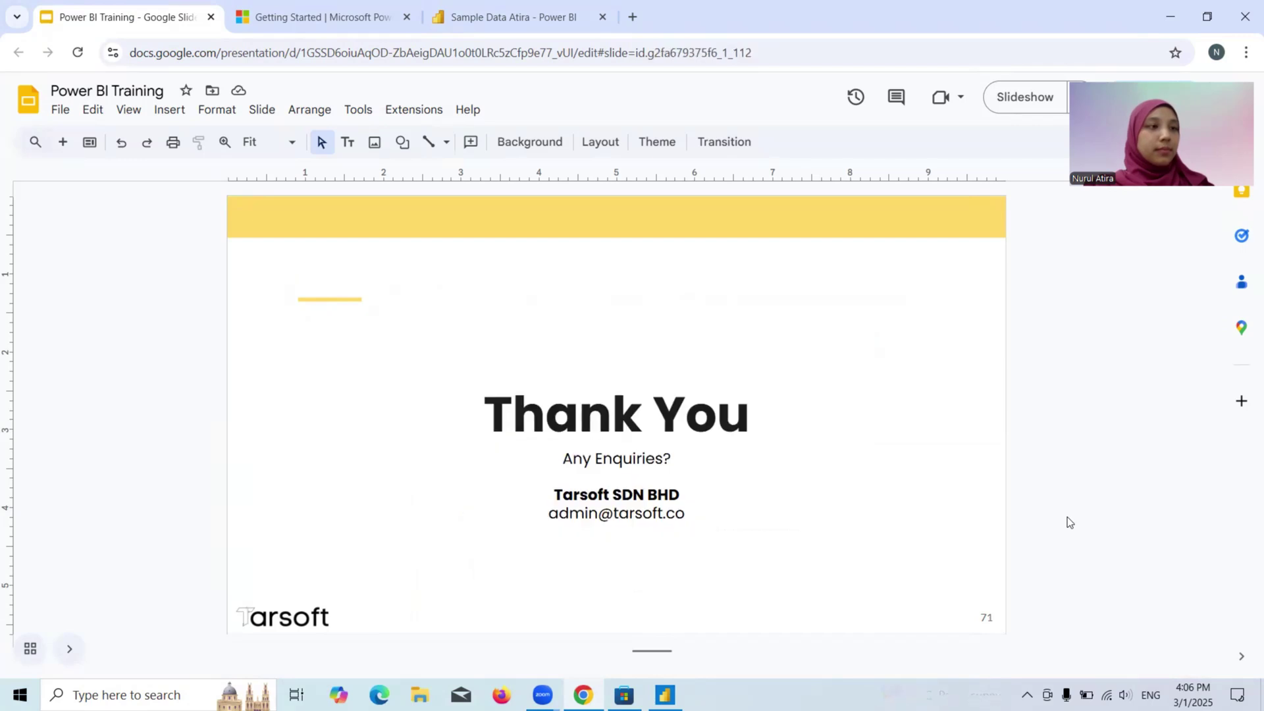